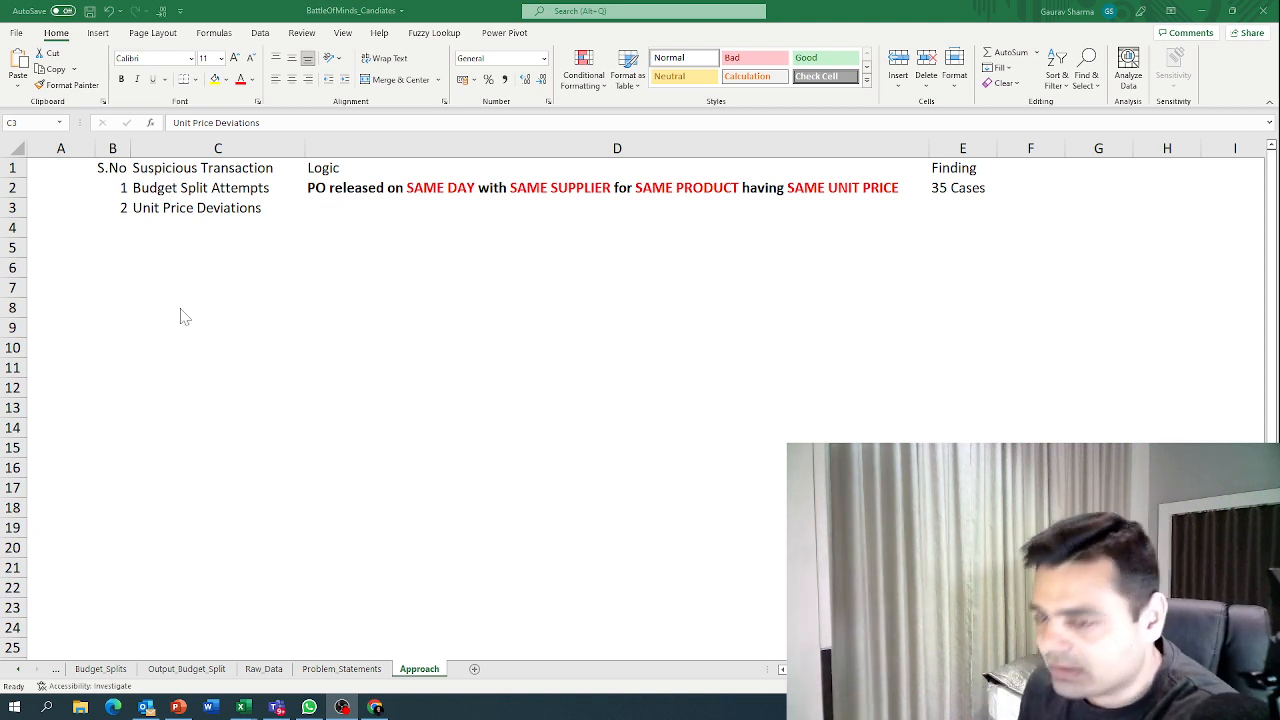
{"action": "left_click", "coordinate": [367, 193]}
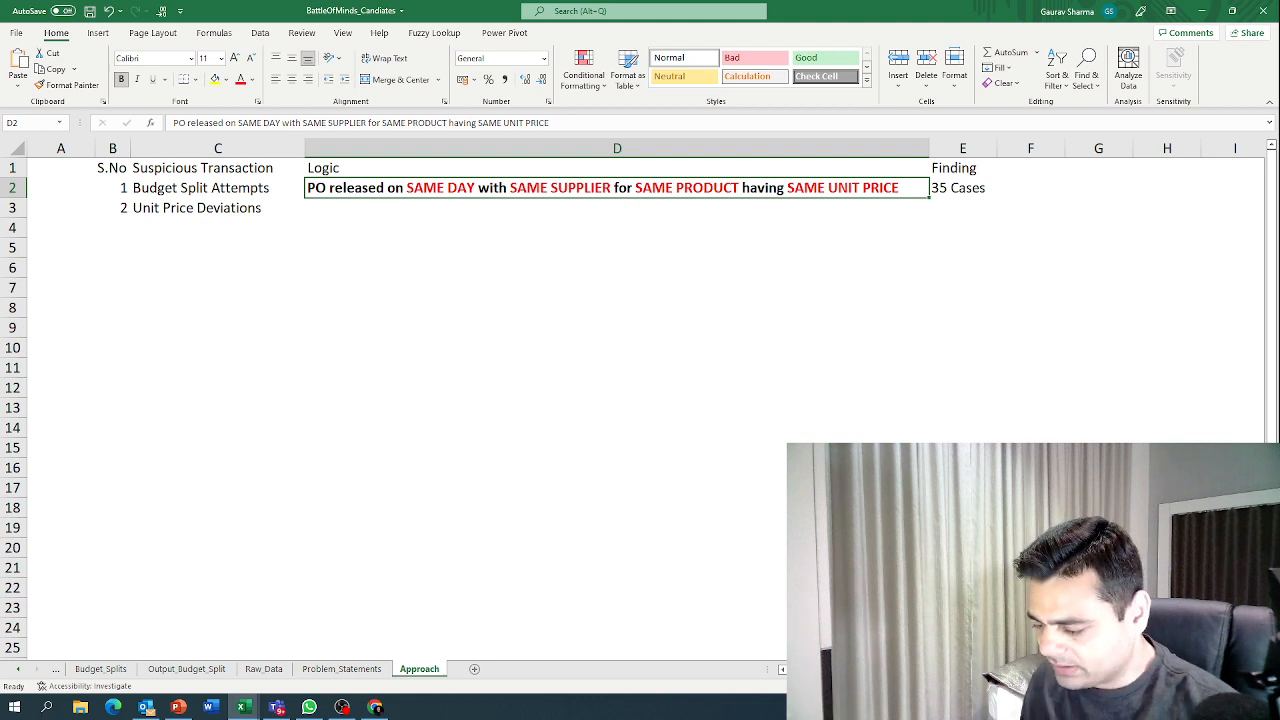
{"action": "key", "text": "alt+Tab"}
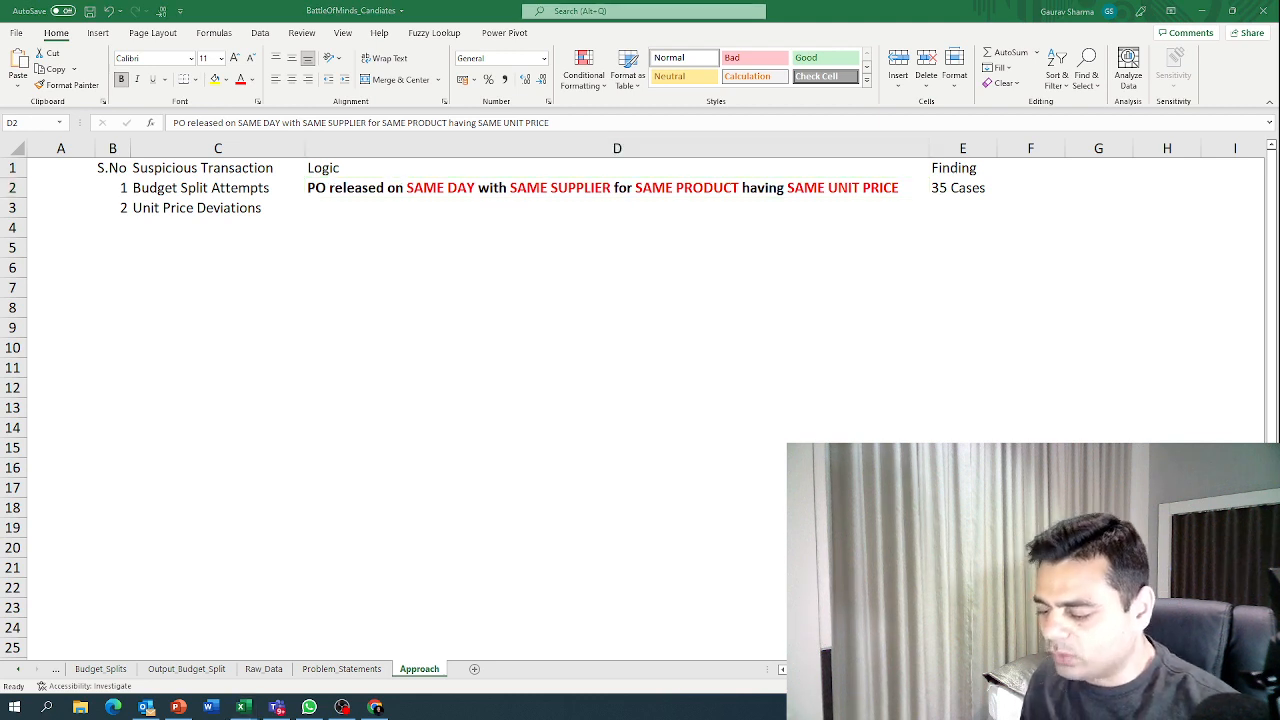
{"action": "key", "text": "alt+Tab"}
Step: Enter the Unit Price Deviations logic in D3: "Same Product-->Higher Unit Price for the Recent Pos alongwith Increase in Quantity"
{"action": "left_click", "coordinate": [320, 206]}
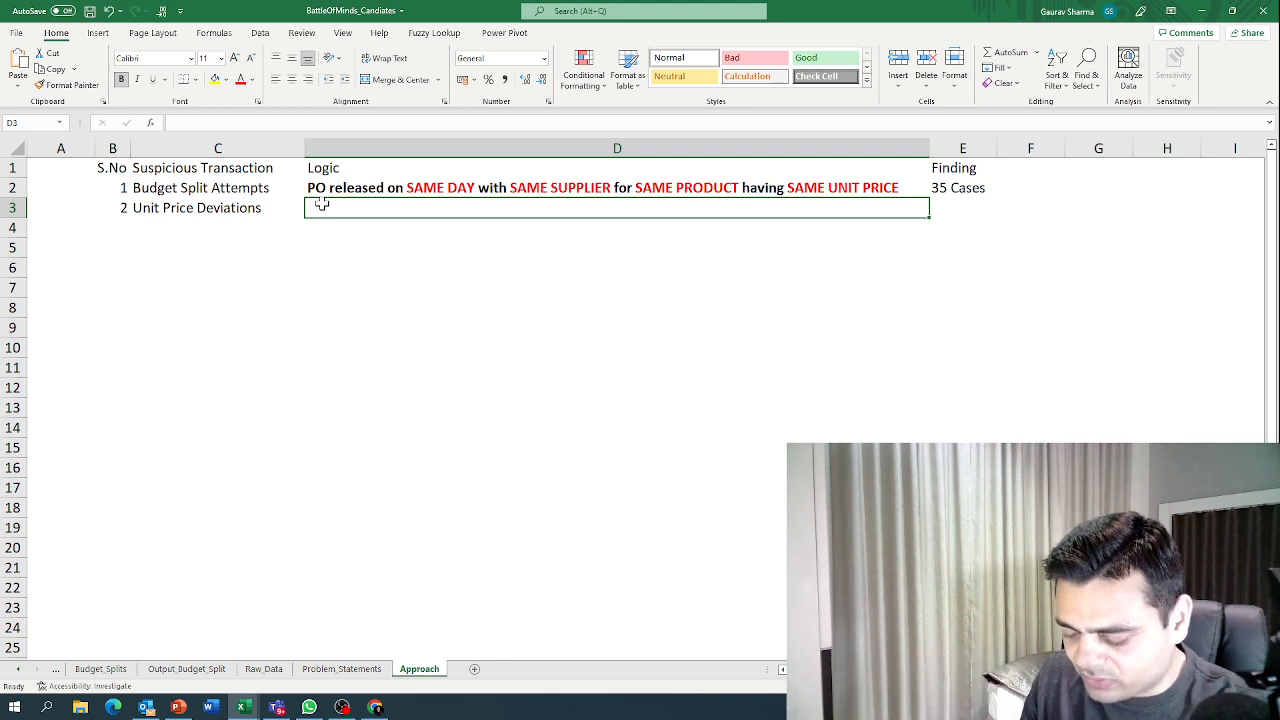
{"action": "type", "text": "Same Product-->"}
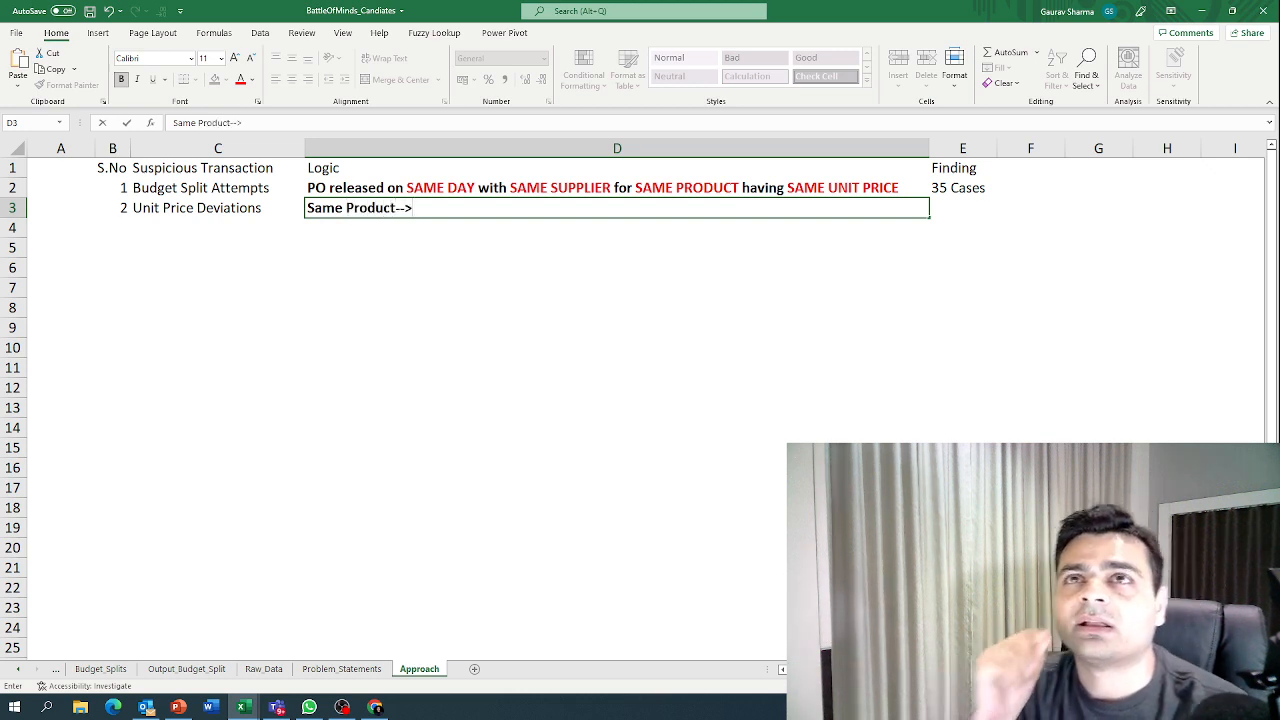
{"action": "type", "text": "Highe"}
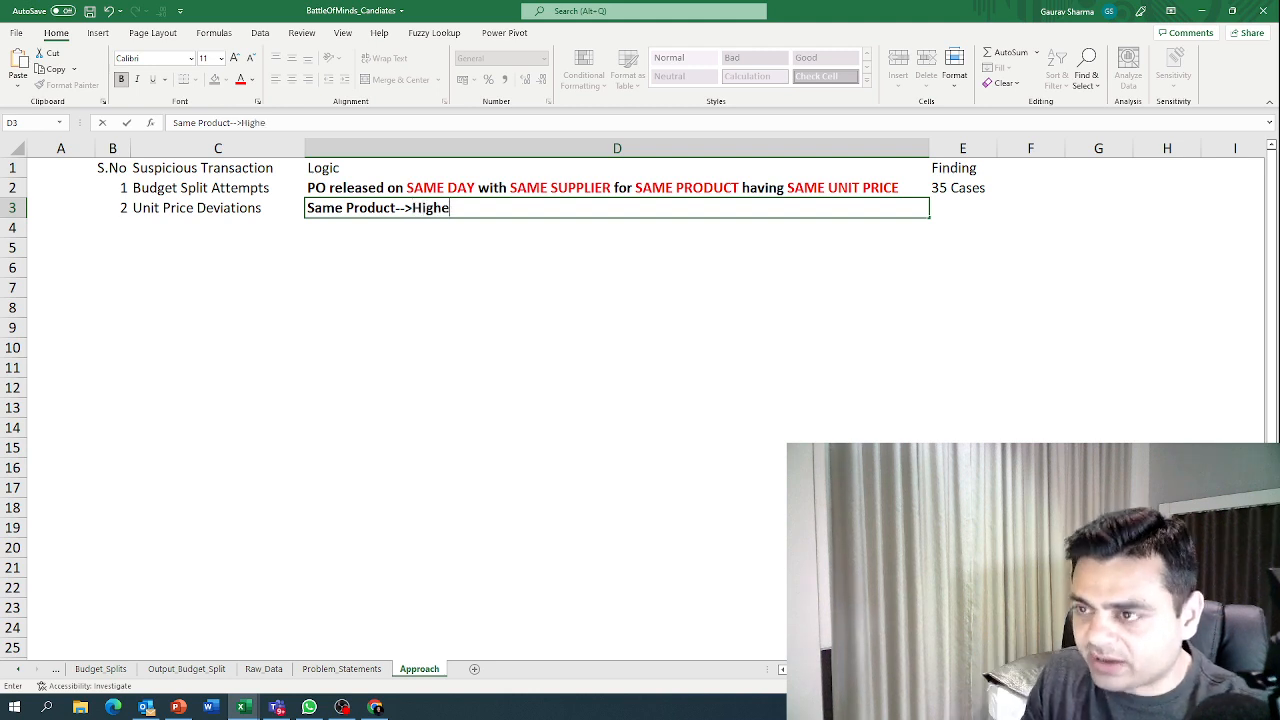
{"action": "type", "text": "r Unit Price f"}
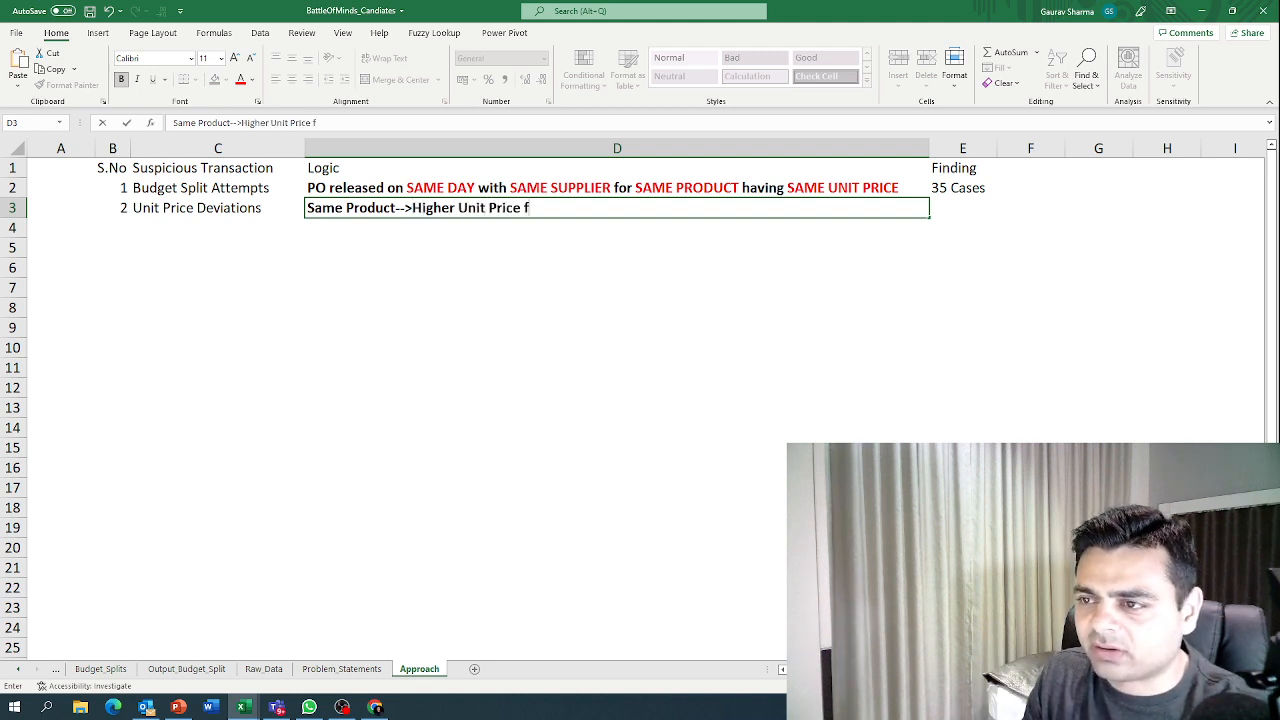
{"action": "type", "text": "or the Recent "}
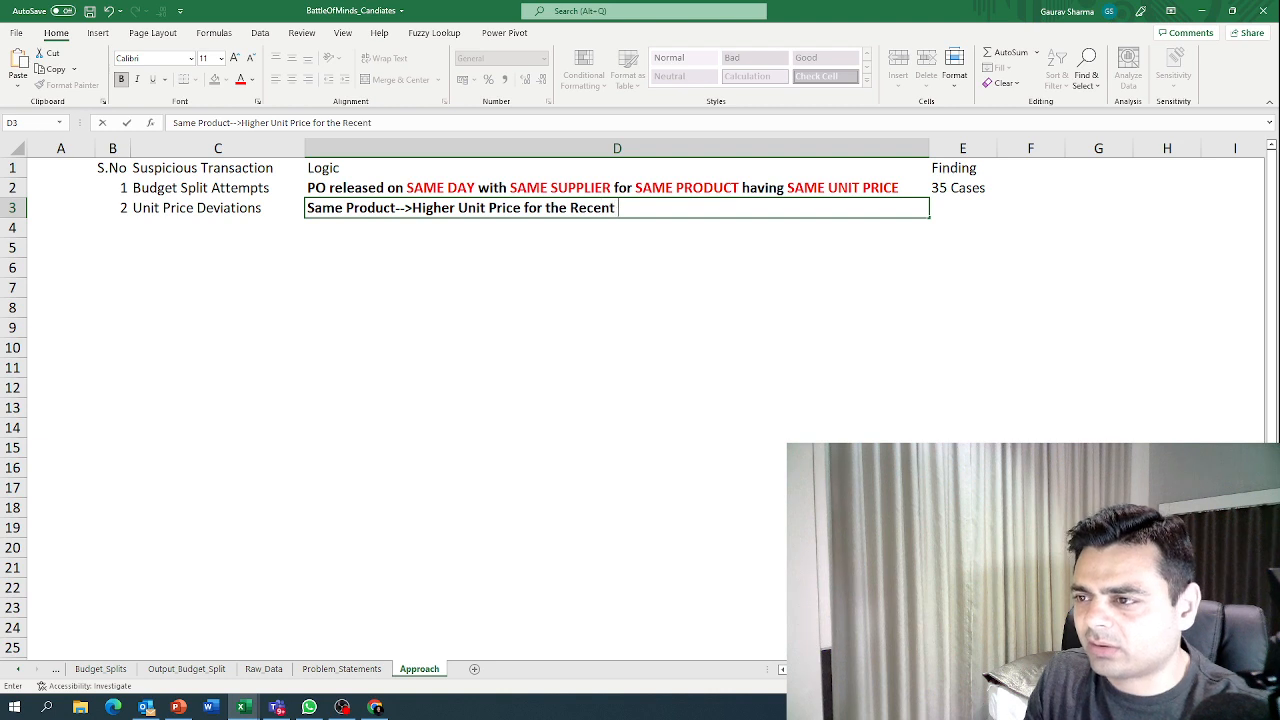
{"action": "type", "text": "POs"}
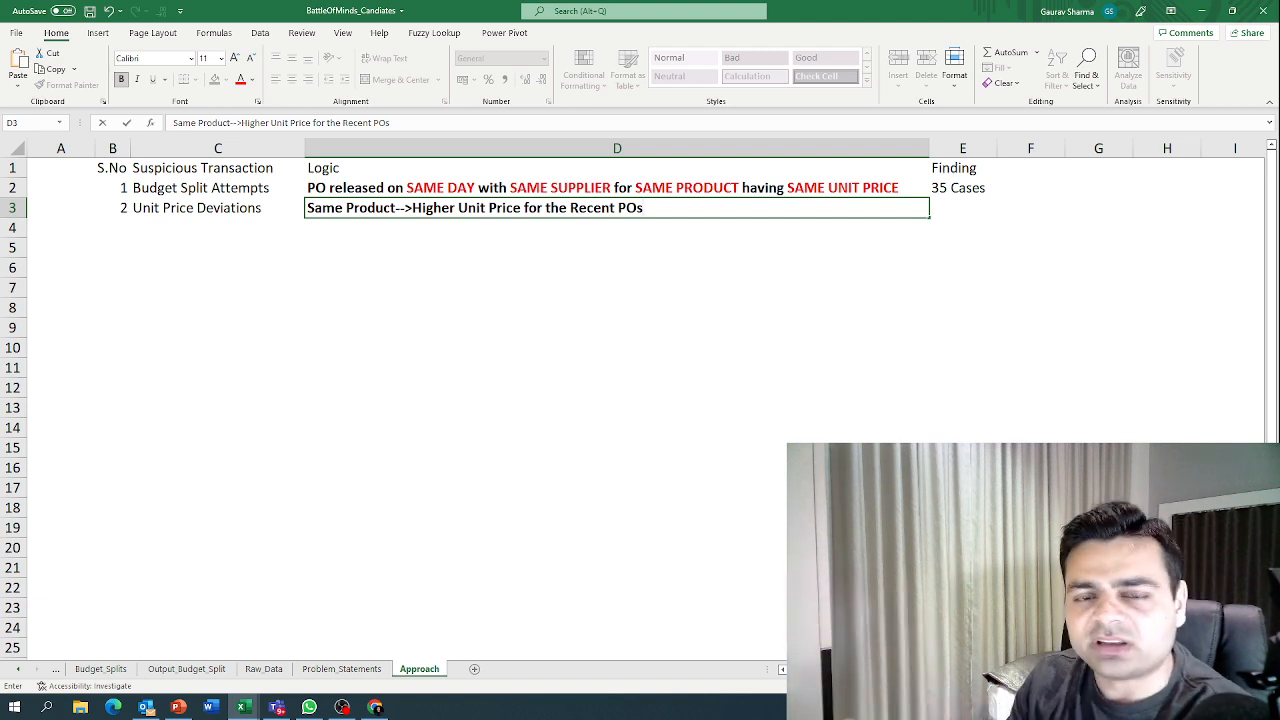
{"action": "type", "text": "alongwith "}
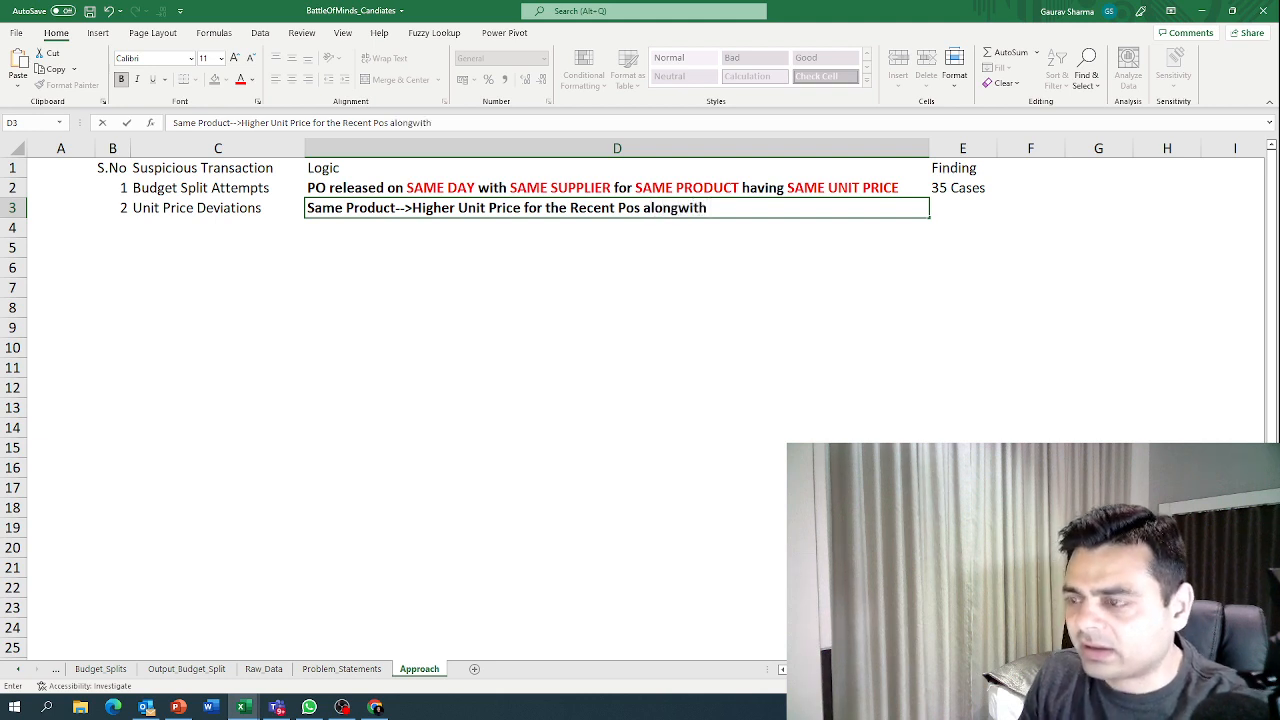
{"action": "type", "text": "Increase in "}
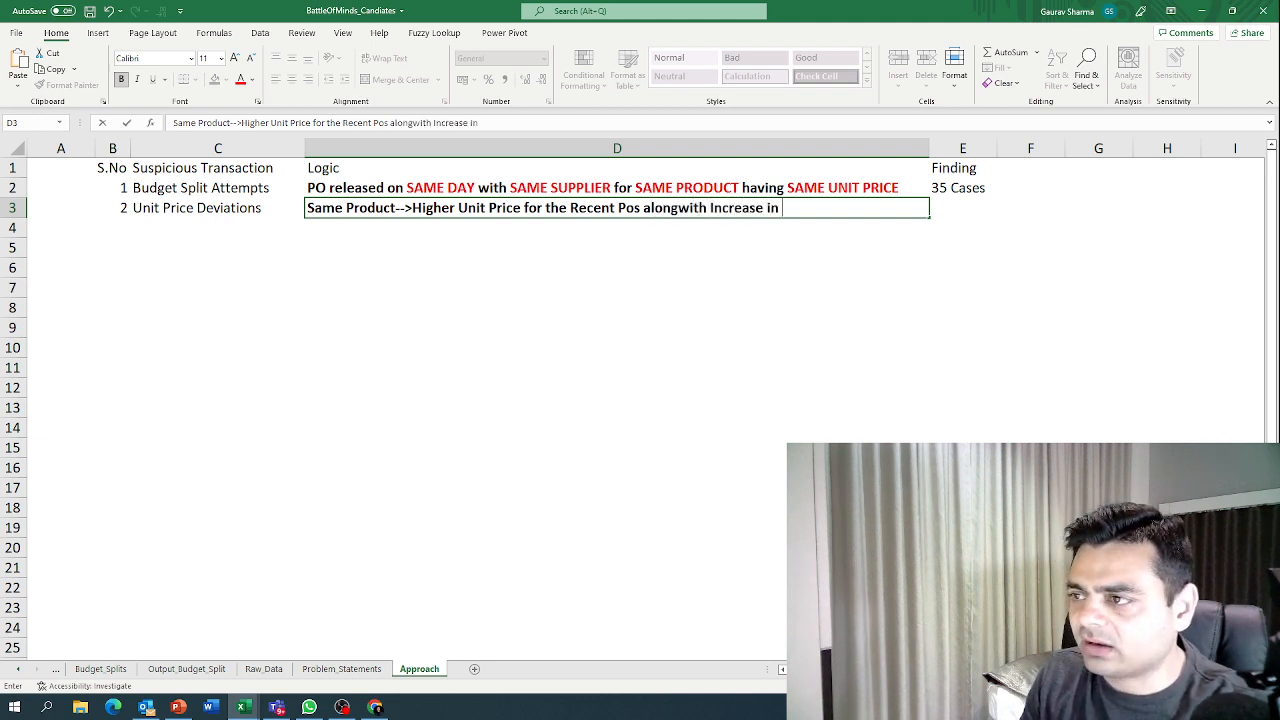
{"action": "type", "text": "Quantity"}
{"action": "key", "text": "Return"}
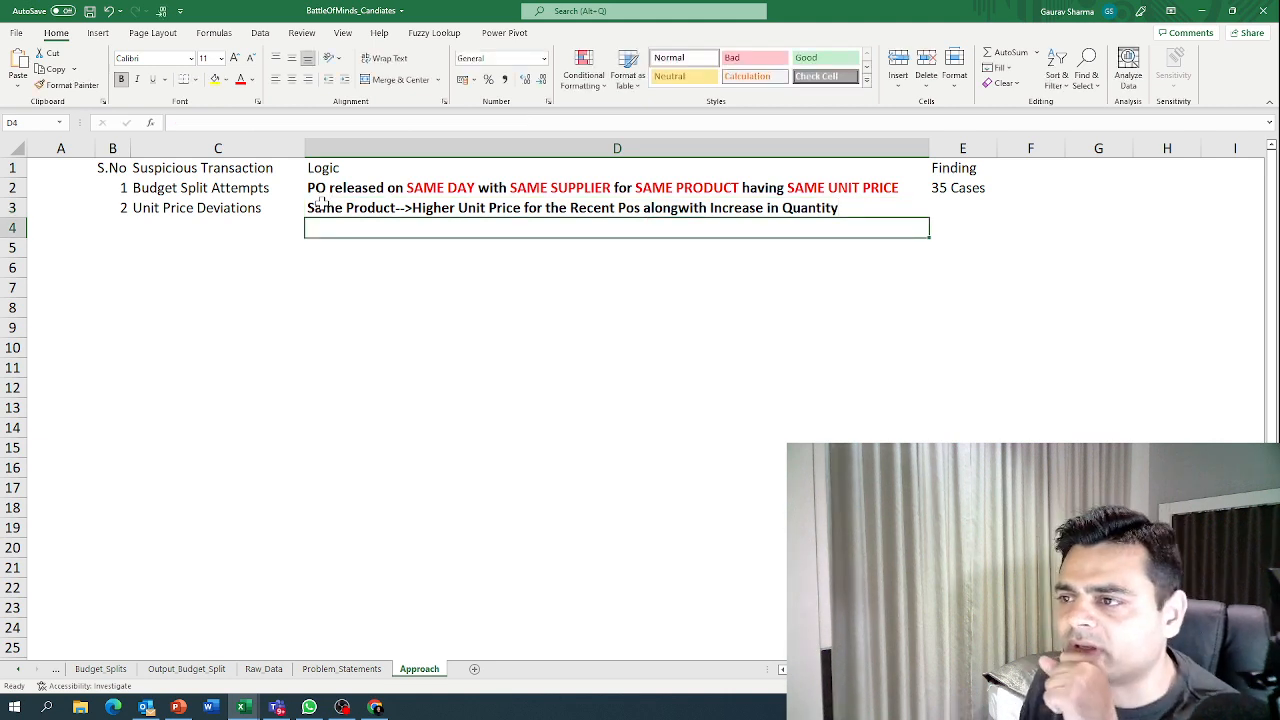
Step: Start an example below the logic table by entering "Product A" in cell D6
{"action": "key", "text": "Return"}
{"action": "key", "text": "Return"}
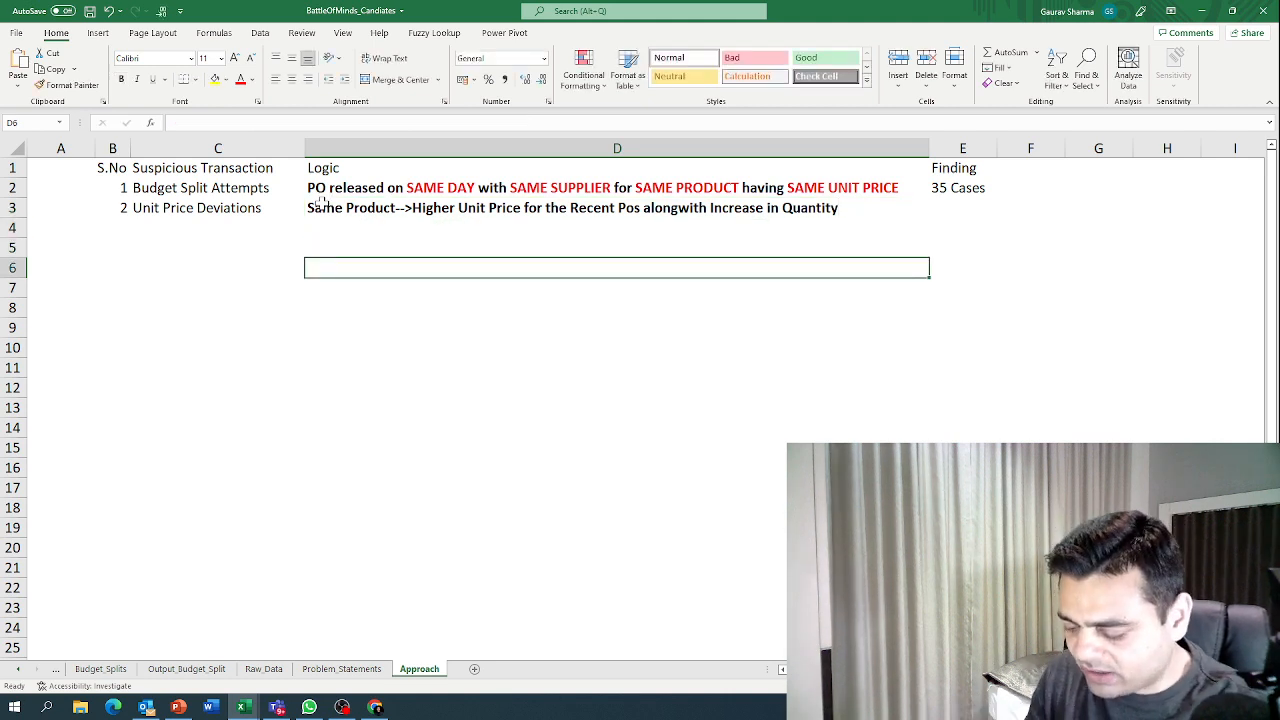
{"action": "type", "text": "Product A"}
{"action": "key", "text": "Return"}
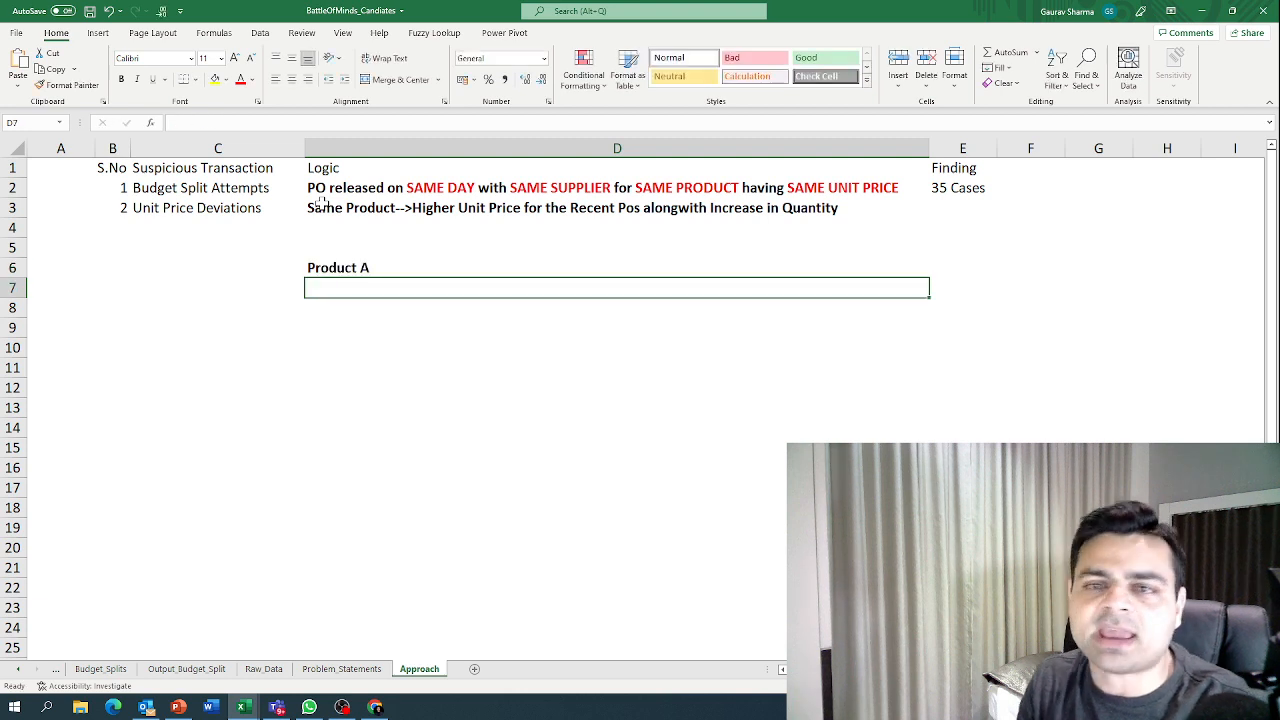
Step: List Supplier A, Supplier B and Supplier C under Product A in cells D8 to D10
{"action": "key", "text": "Up"}
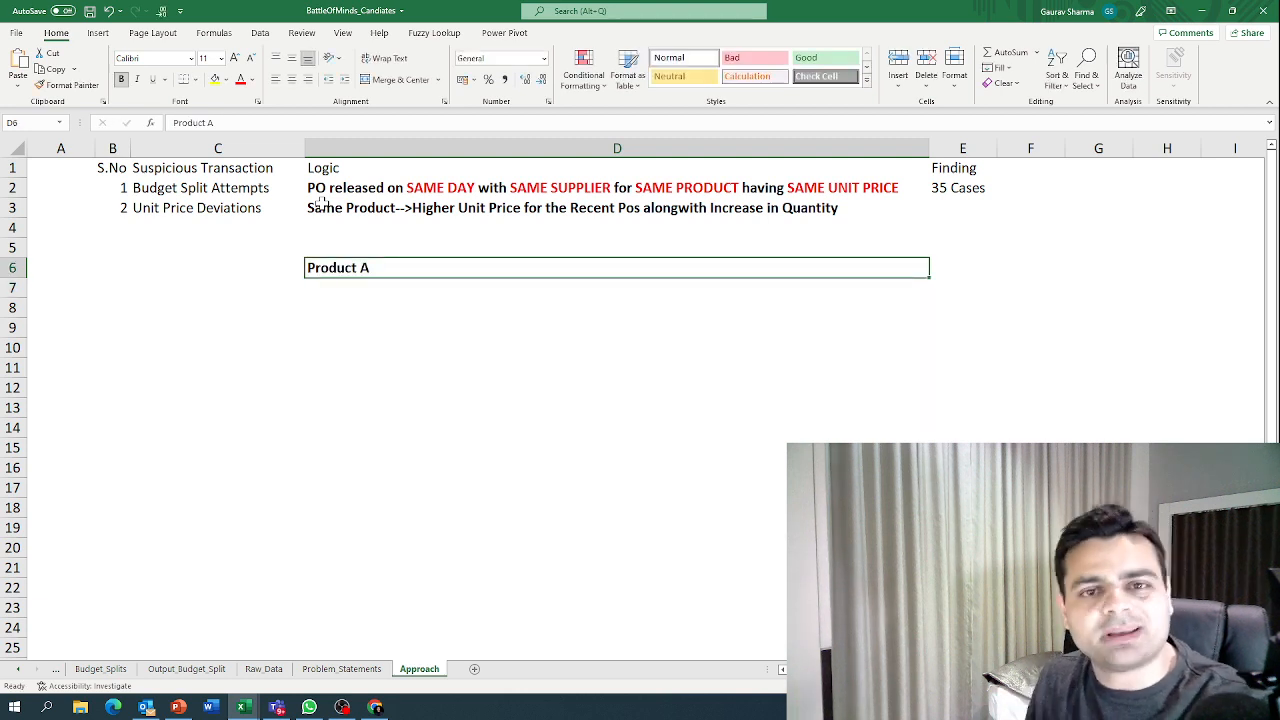
{"action": "key", "text": "Down"}
{"action": "key", "text": "Down"}
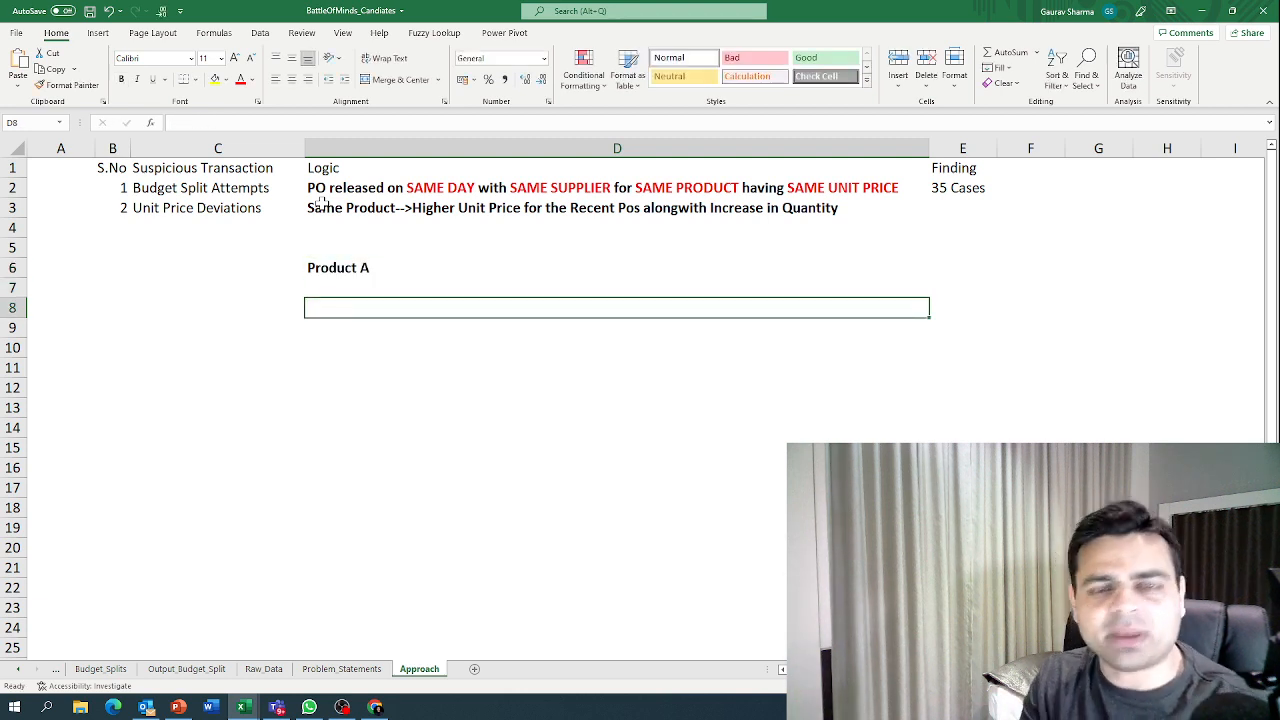
{"action": "type", "text": "SUppl"}
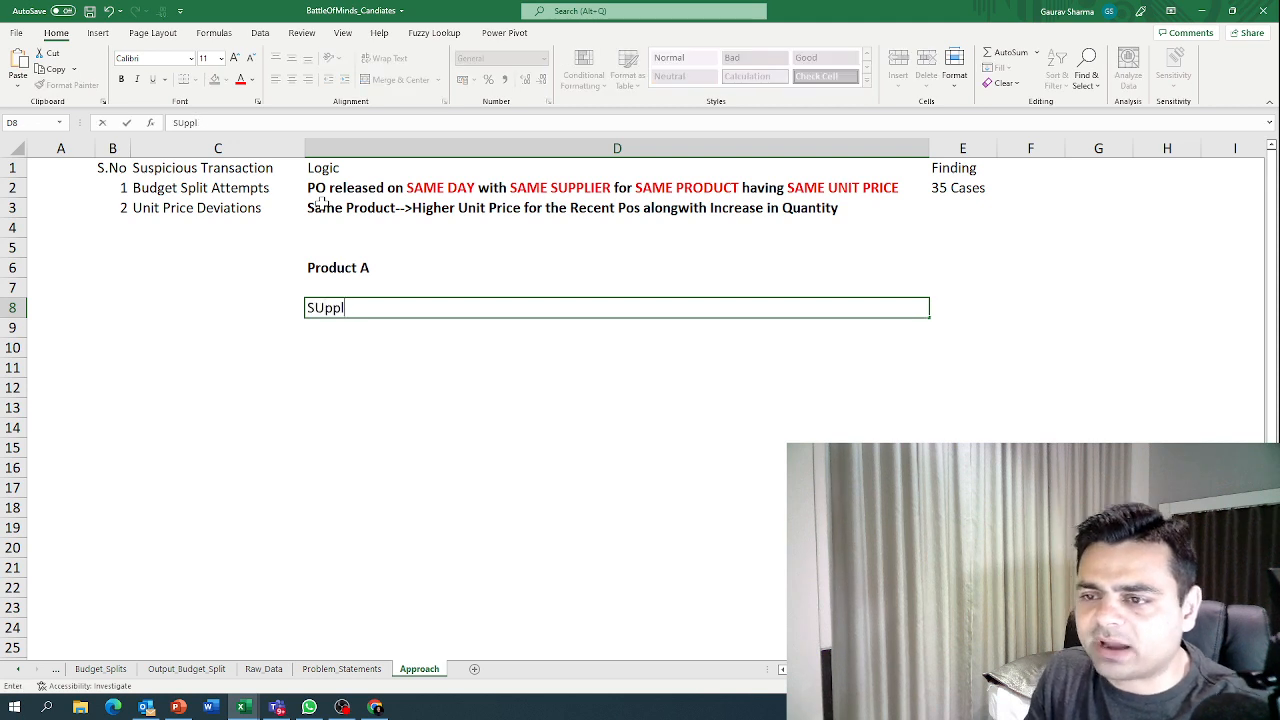
{"action": "key", "text": "BackSpace"}
{"action": "key", "text": "BackSpace"}
{"action": "type", "text": "Supplie"}
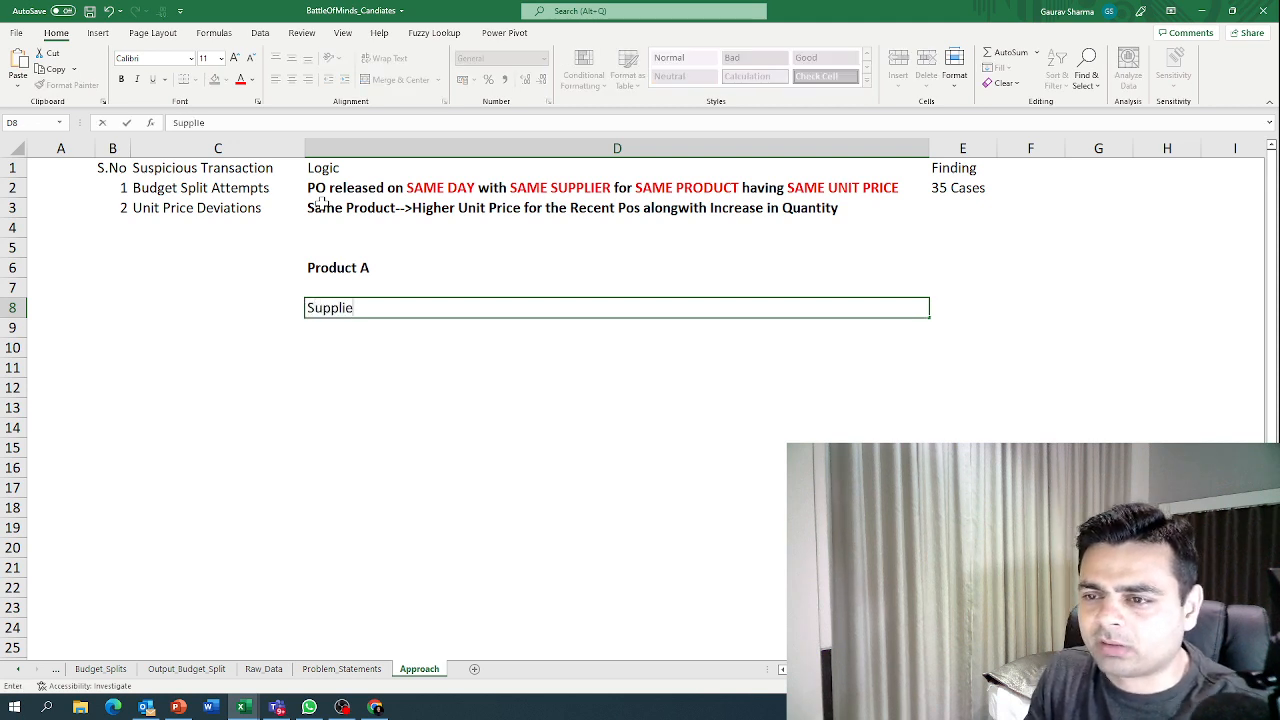
{"action": "type", "text": "r A"}
{"action": "key", "text": "Return"}
{"action": "type", "text": "Su"}
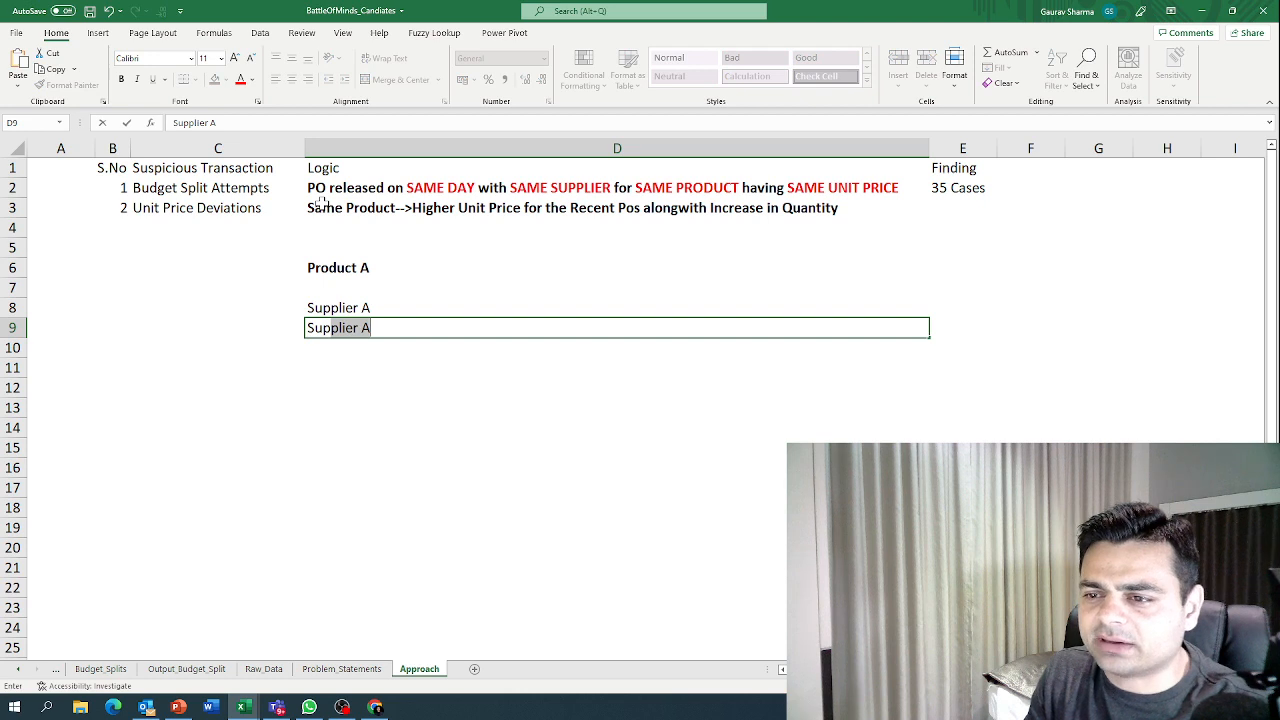
{"action": "type", "text": "pplier B"}
{"action": "key", "text": "Return"}
{"action": "type", "text": "Supp"}
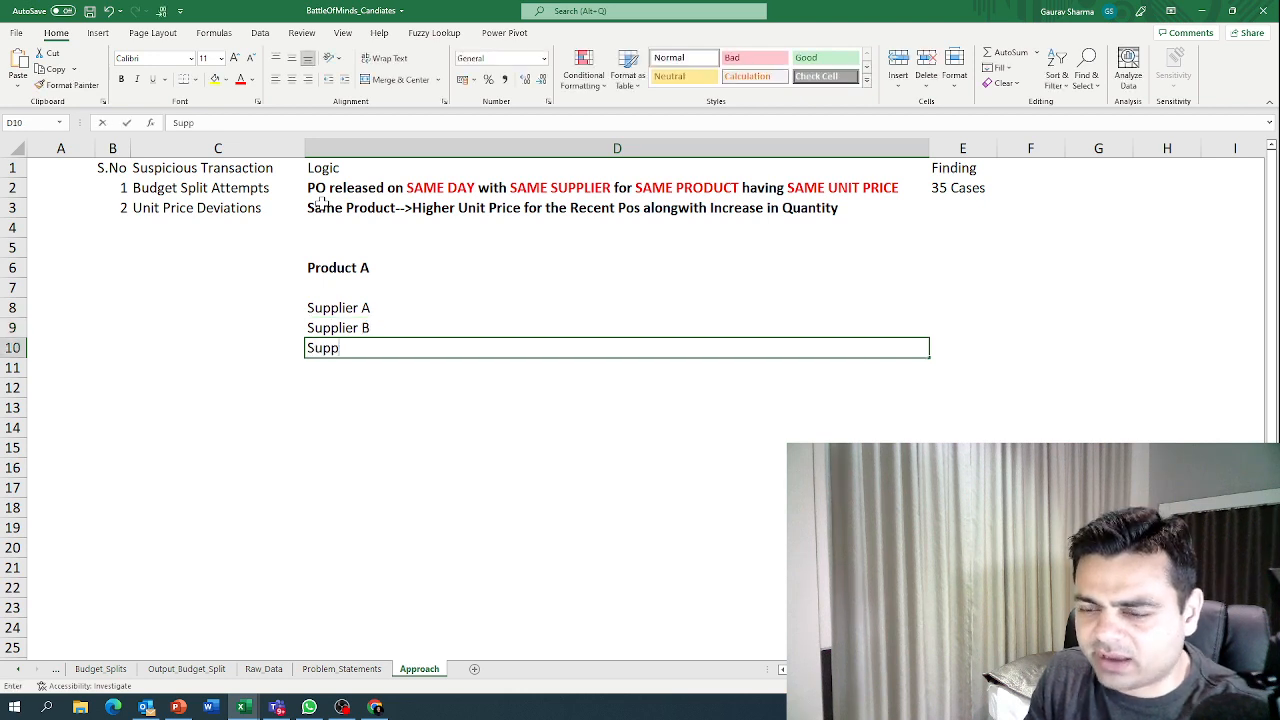
{"action": "type", "text": "lier C"}
{"action": "key", "text": "Return"}
Step: Add a "Unit Price" heading in E7 with the supplier prices 100, 200 and 300 in E8 to E10
{"action": "key", "text": "Up"}
{"action": "key", "text": "Up"}
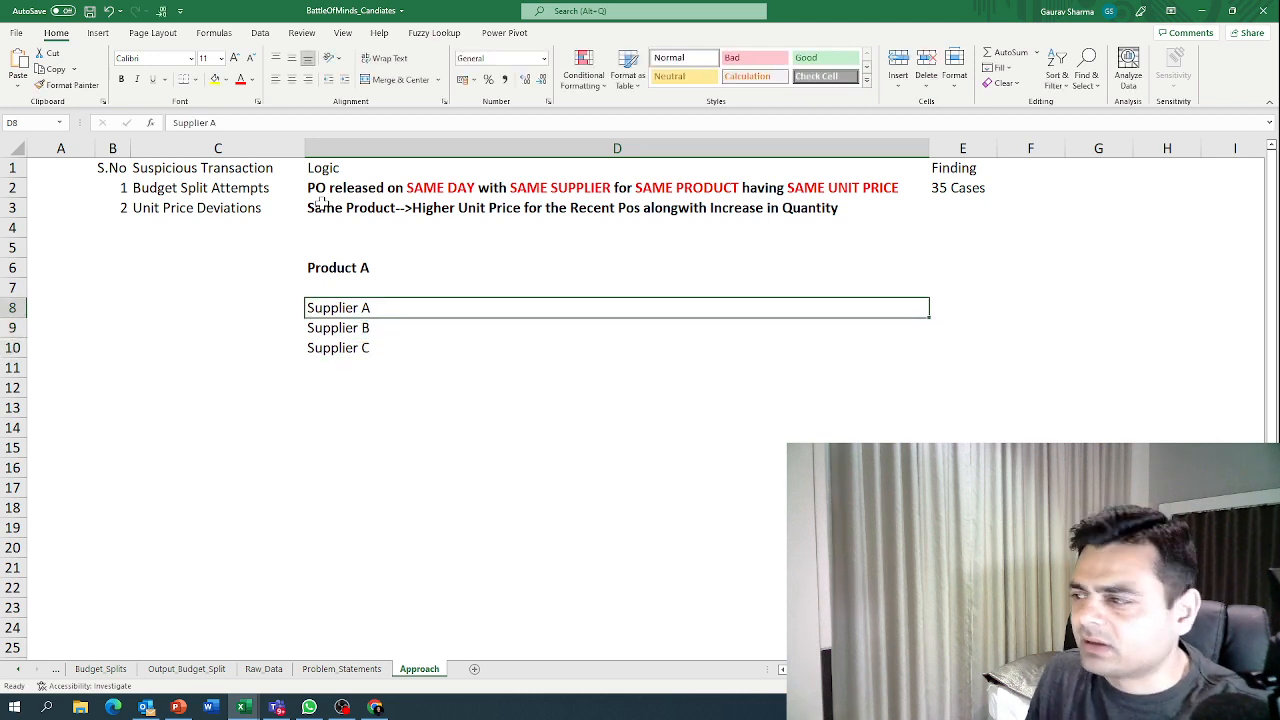
{"action": "key", "text": "Right"}
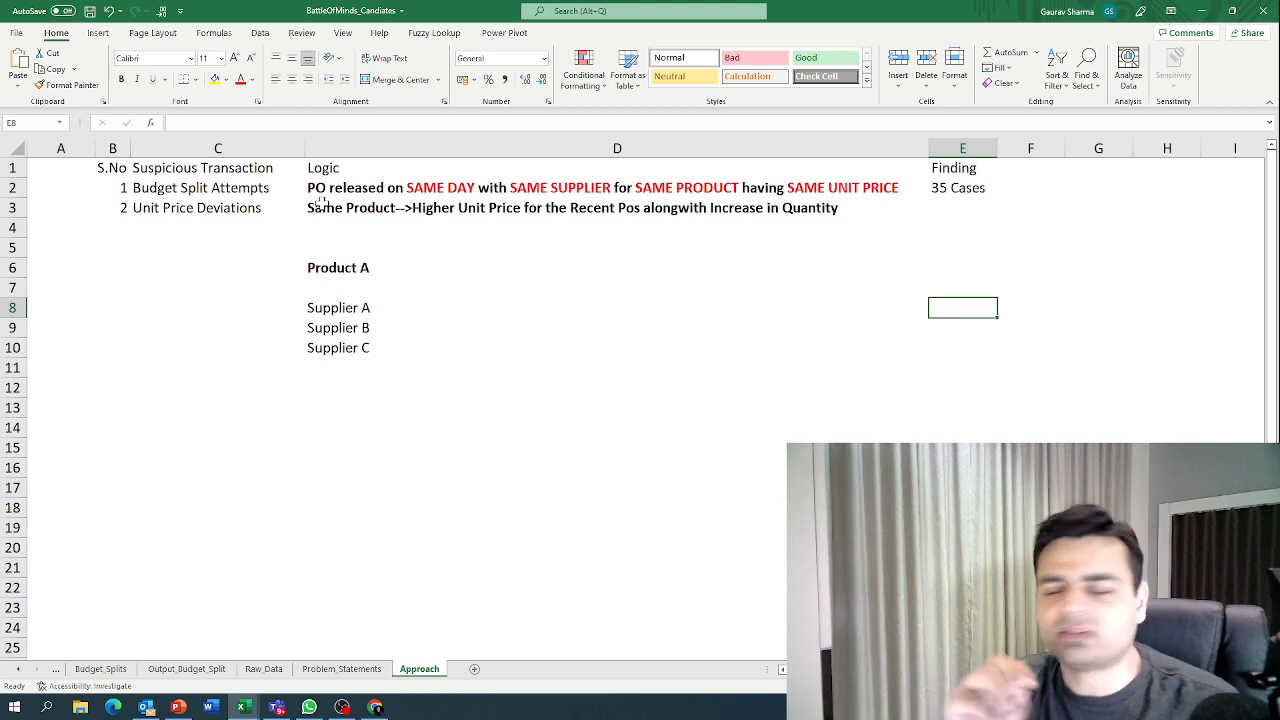
{"action": "key", "text": "Up"}
{"action": "type", "text": "Unit"}
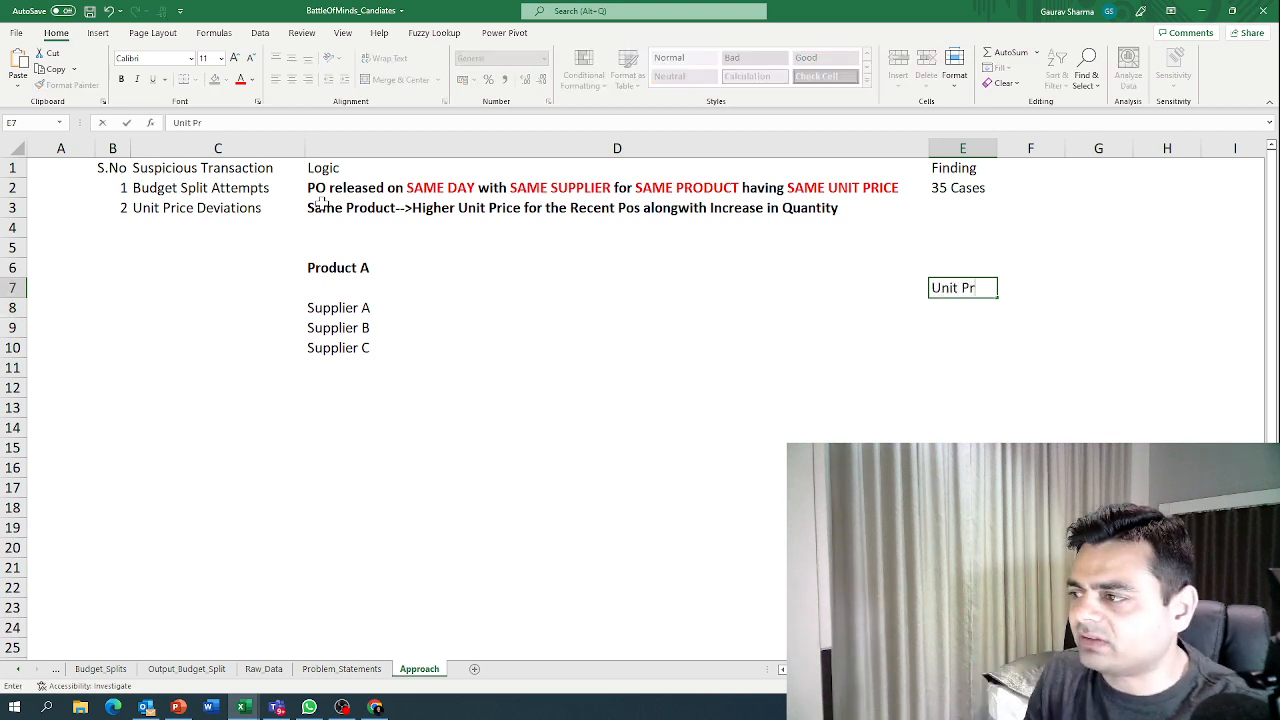
{"action": "key", "text": "Return"}
{"action": "type", "text": "100"}
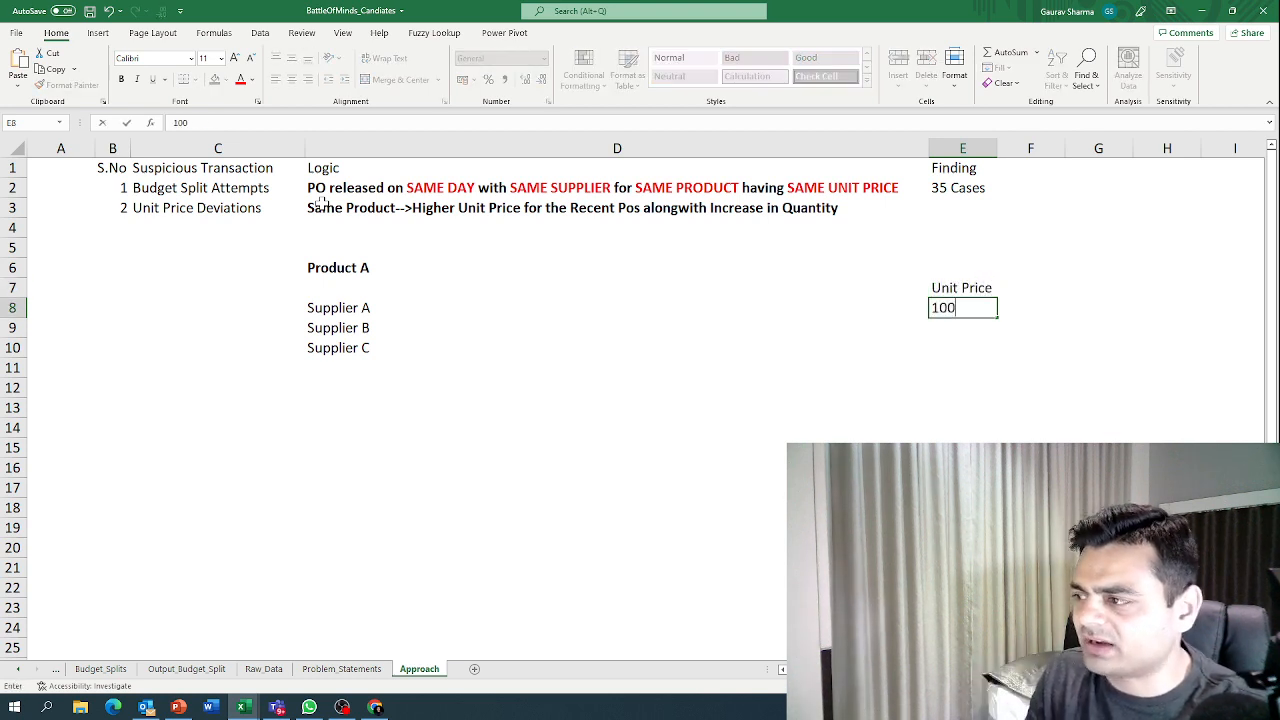
{"action": "key", "text": "Return"}
{"action": "type", "text": "200"}
{"action": "key", "text": "Return"}
{"action": "type", "text": "300"}
{"action": "key", "text": "Return"}
Step: Move the Unit Price heading from E7 up to E6 and copy it into F6
{"action": "key", "text": "Up"}
{"action": "key", "text": "Up"}
{"action": "key", "text": "Up"}
{"action": "key", "text": "Up"}
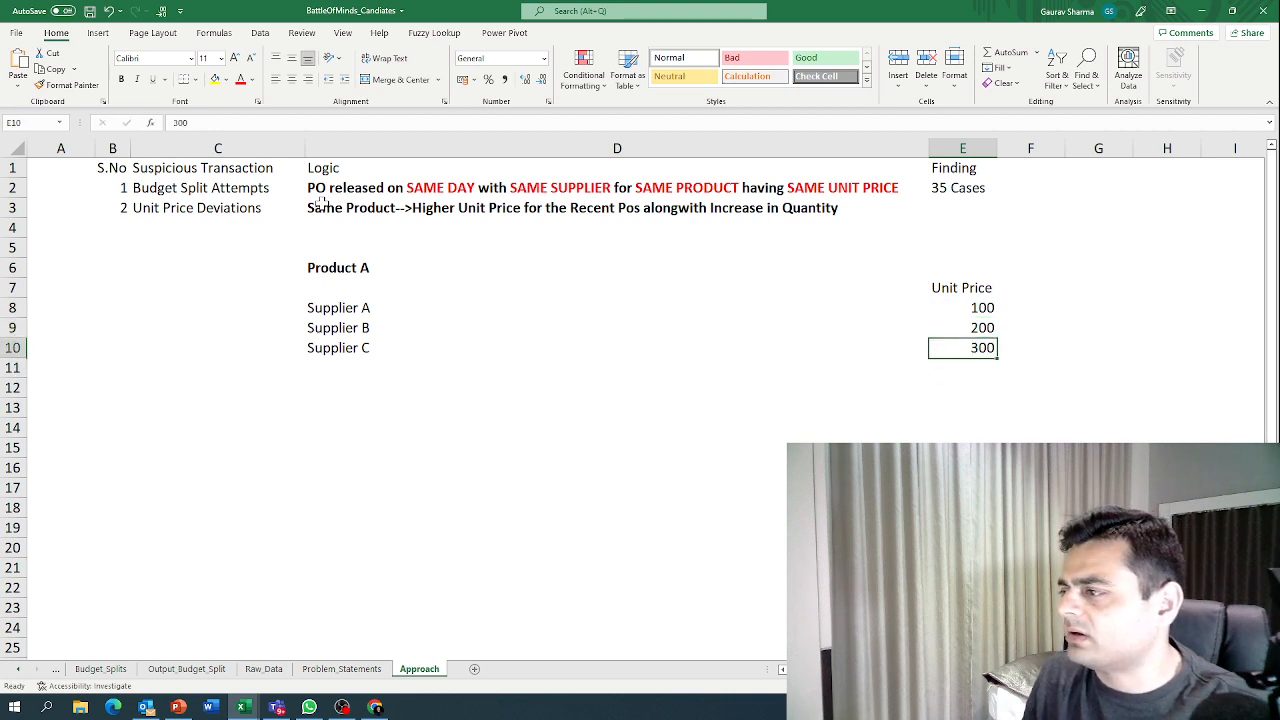
{"action": "key", "text": "ctrl+x"}
{"action": "key", "text": "Up"}
{"action": "key", "text": "ctrl+v"}
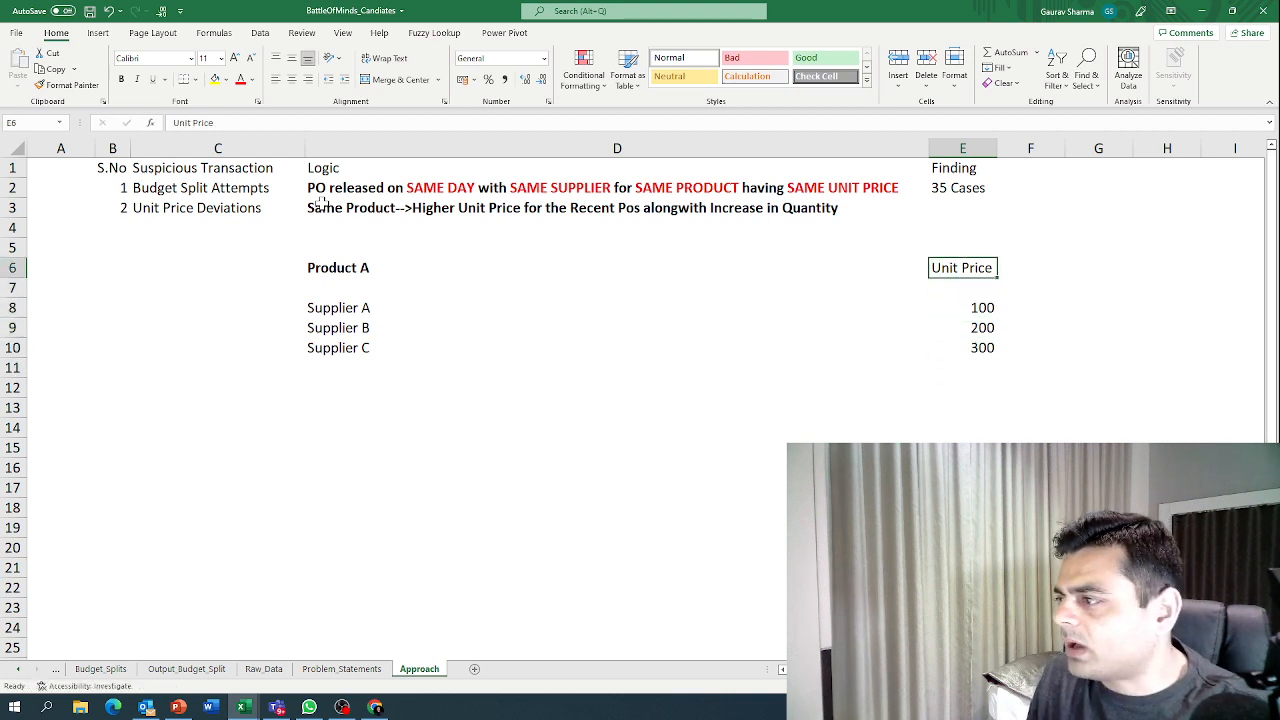
{"action": "key", "text": "ctrl+c"}
{"action": "key", "text": "Right"}
{"action": "key", "text": "ctrl+v"}
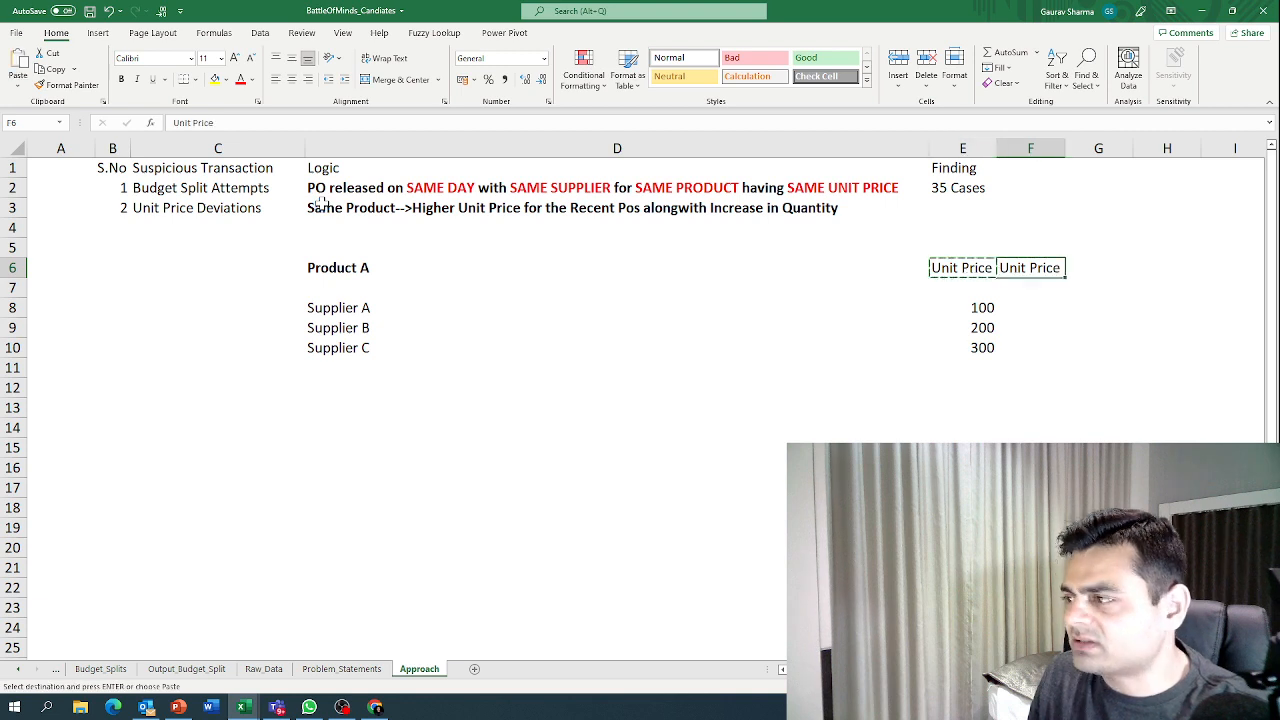
Step: Label the two Unit Price columns with the years 2021 in E7 and 2022 in F7
{"action": "key", "text": "Down"}
{"action": "key", "text": "Left"}
{"action": "key", "text": "Escape"}
{"action": "type", "text": "2021"}
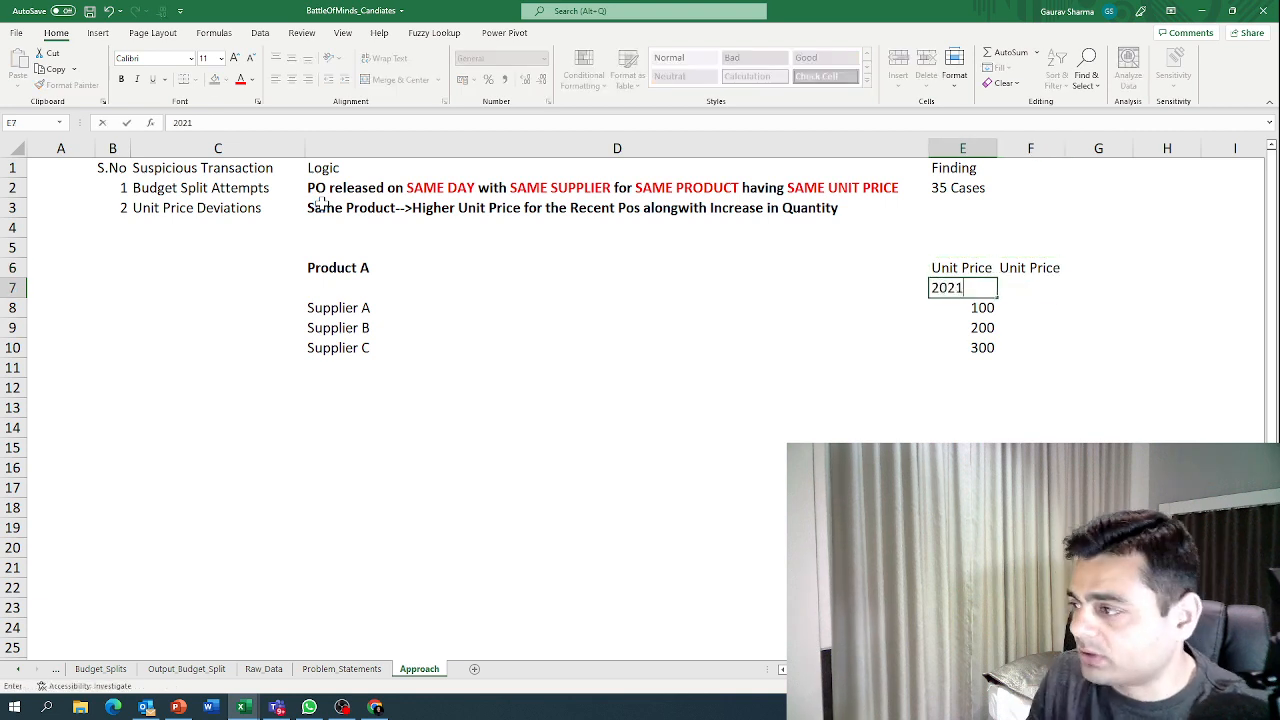
{"action": "key", "text": "Return"}
{"action": "key", "text": "Up"}
{"action": "key", "text": "Right"}
{"action": "type", "text": "2022"}
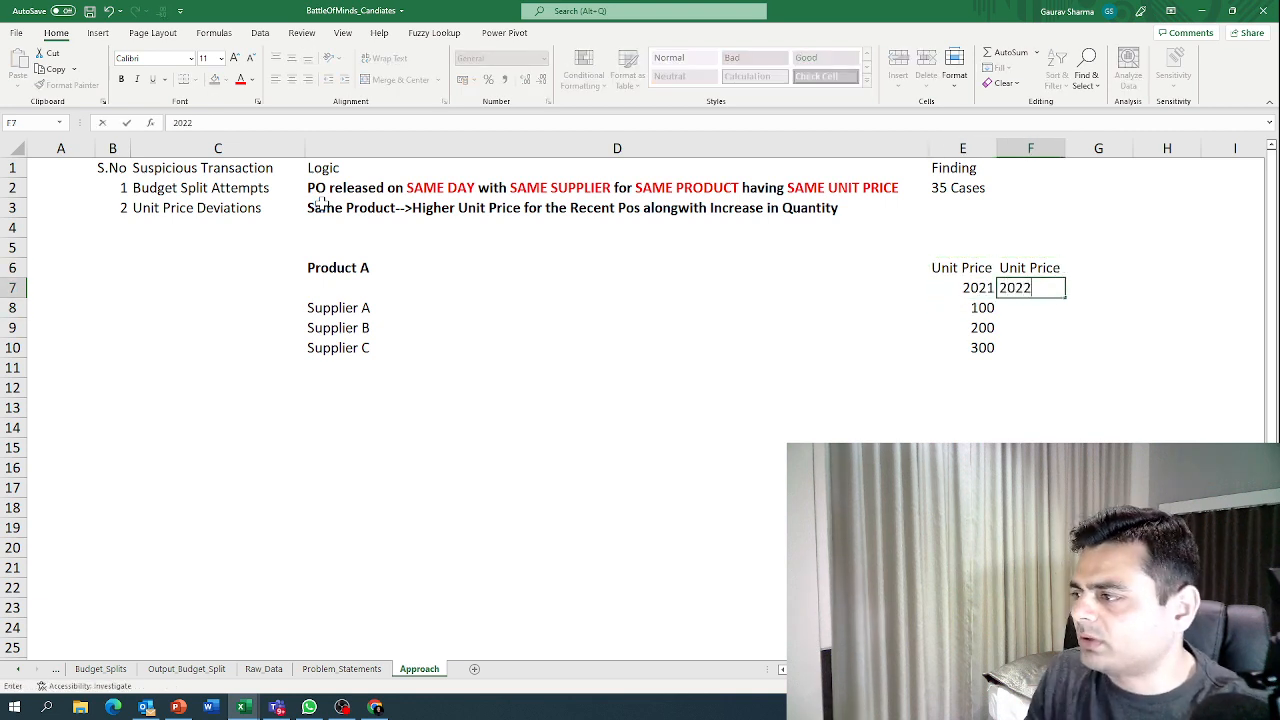
{"action": "key", "text": "Return"}
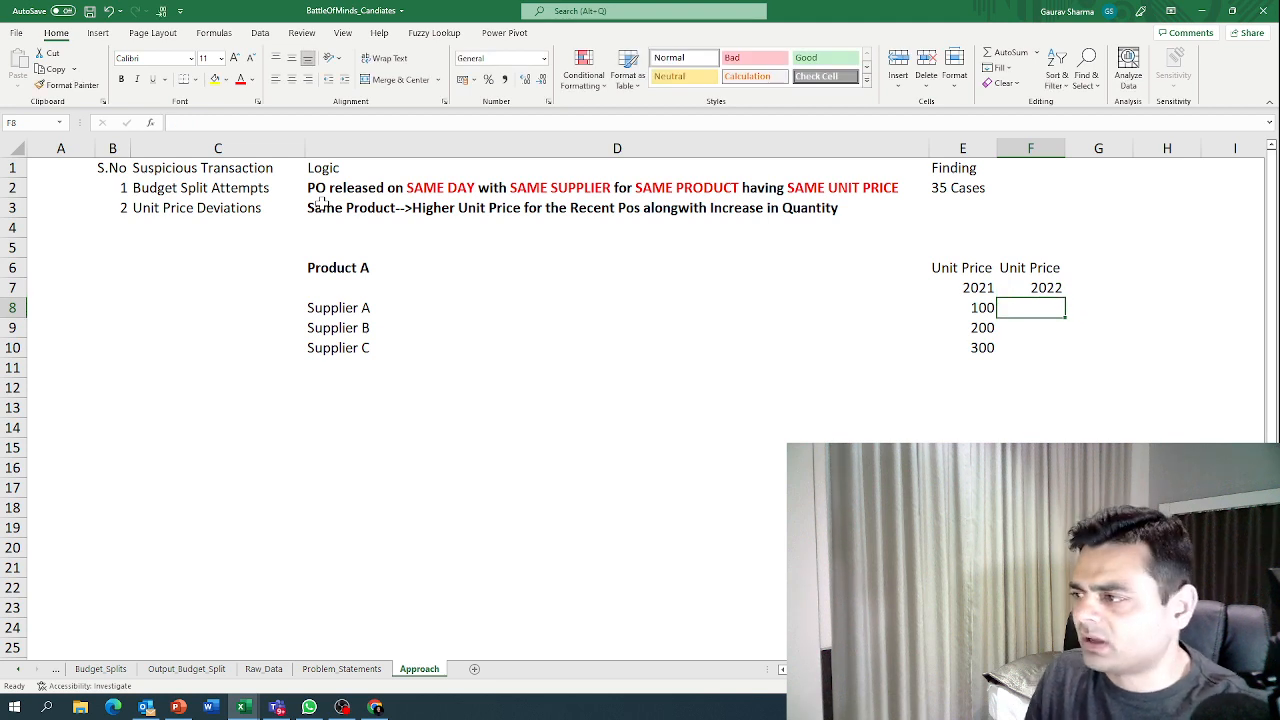
Step: Enter the 2022 unit prices 100, 150 and 450 for Suppliers A, B and C in F8 to F10
{"action": "type", "text": "100"}
{"action": "key", "text": "Return"}
{"action": "type", "text": "1"}
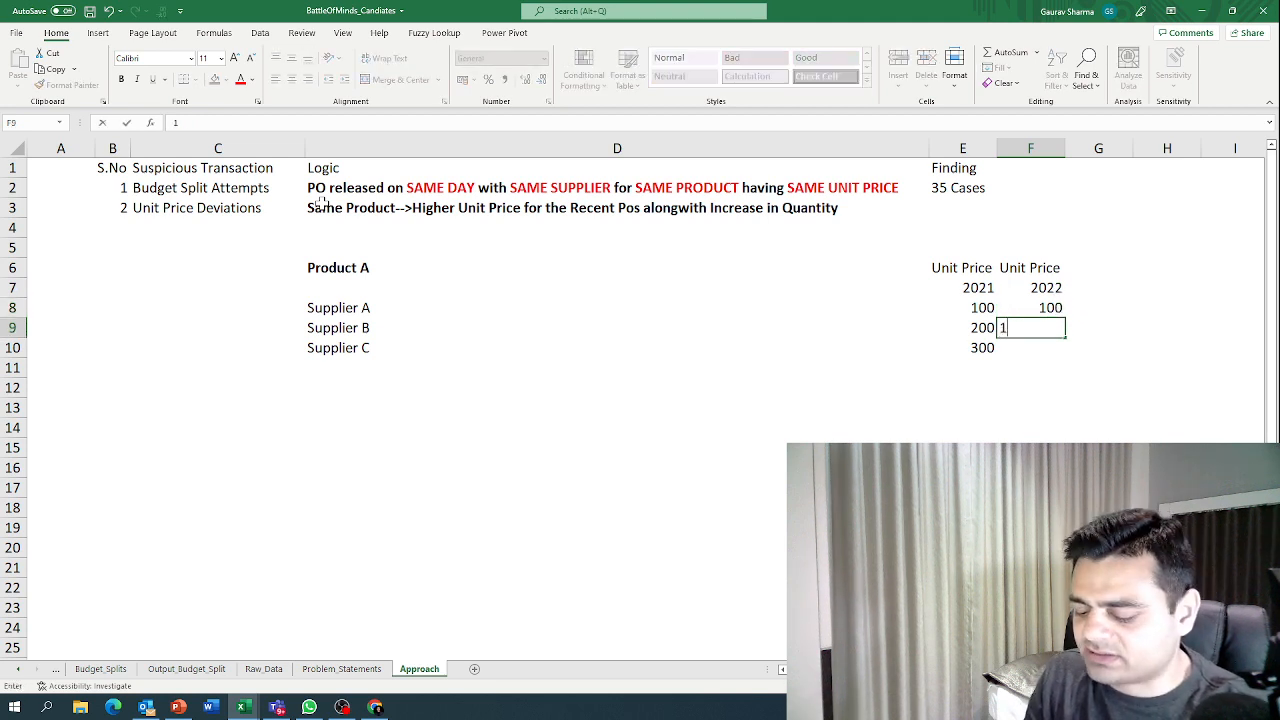
{"action": "type", "text": "50"}
{"action": "key", "text": "Return"}
{"action": "type", "text": "450"}
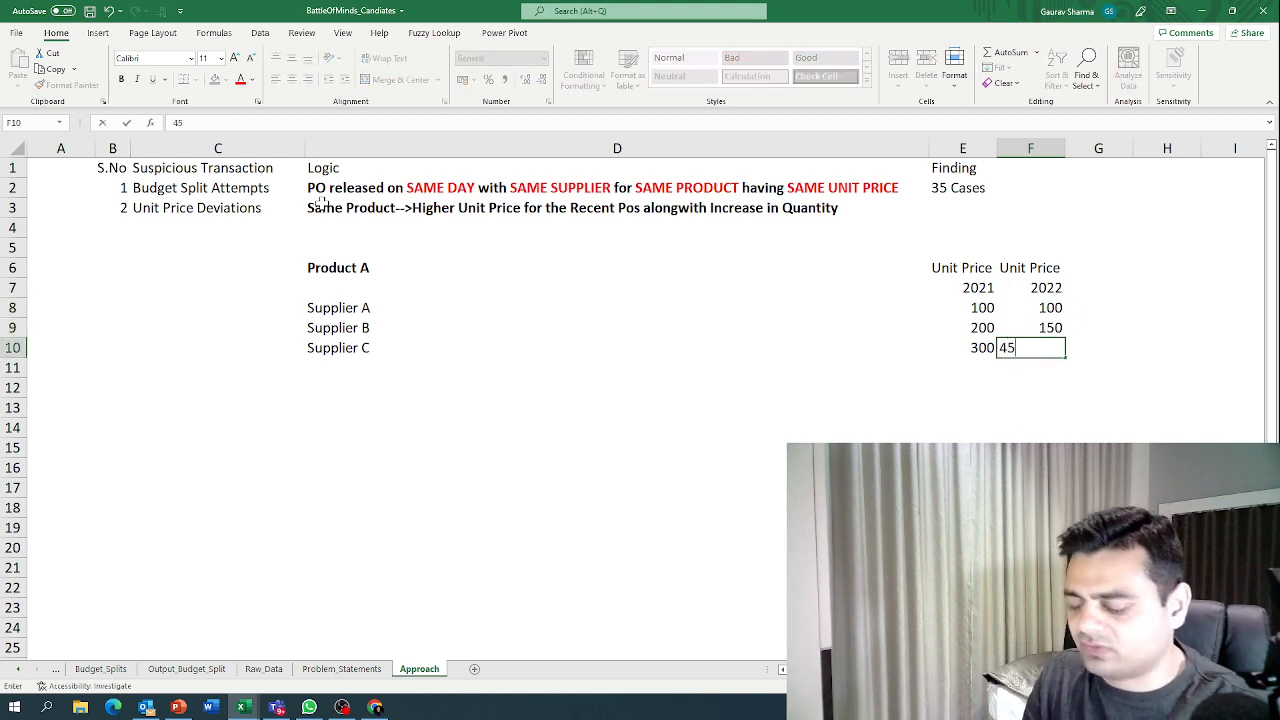
{"action": "key", "text": "Return"}
{"action": "key", "text": "Up"}
{"action": "key", "text": "Up"}
{"action": "key", "text": "Up"}
{"action": "key", "text": "Up"}
{"action": "key", "text": "Up"}
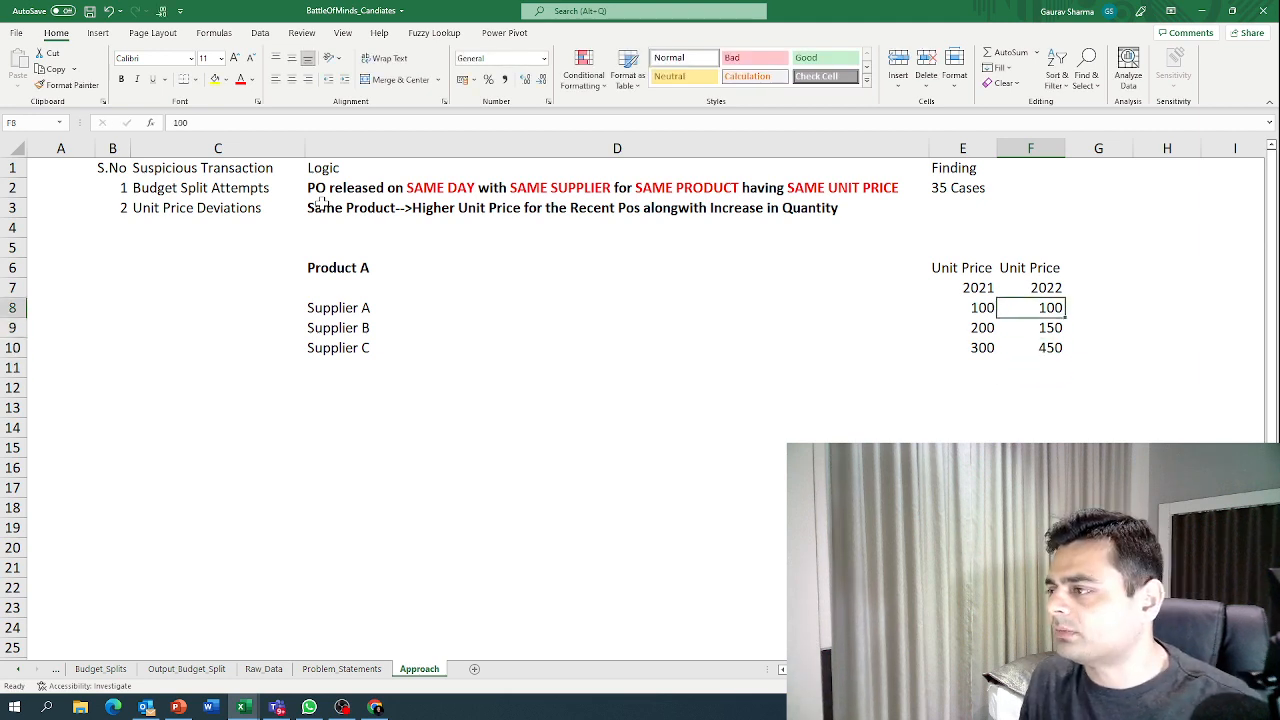
{"action": "key", "text": "Right"}
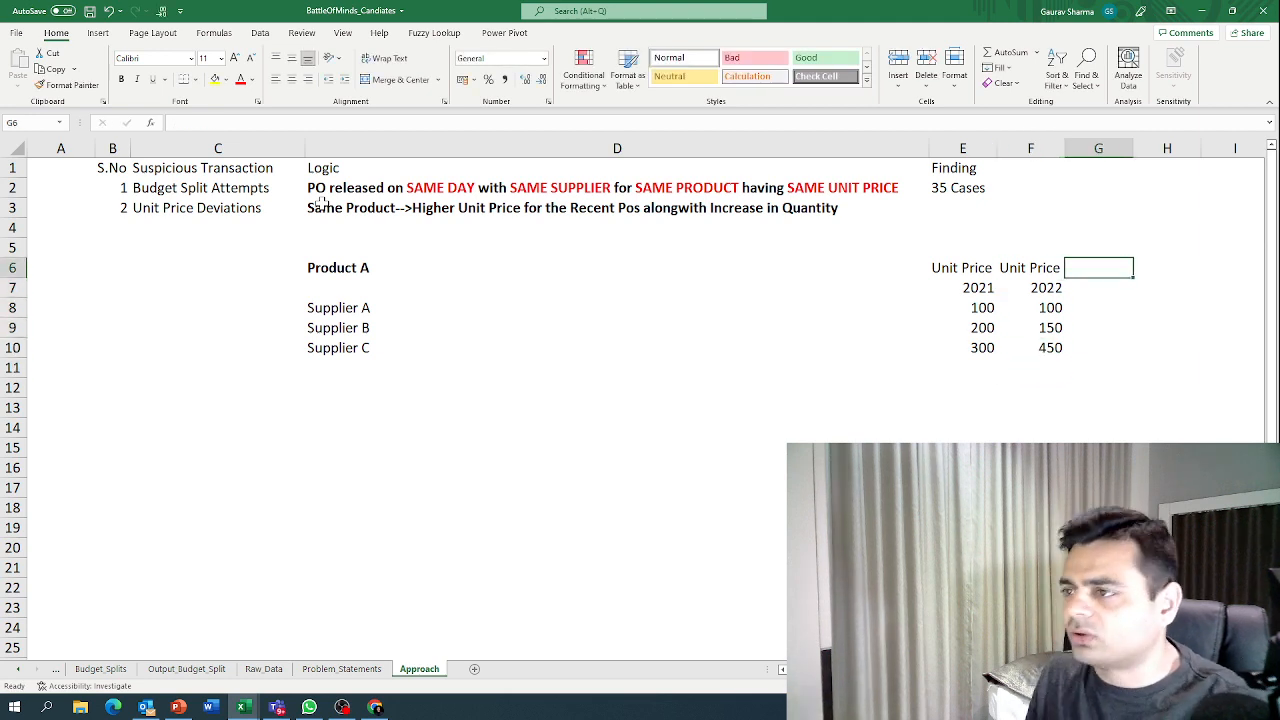
{"action": "left_click", "coordinate": [340, 212]}
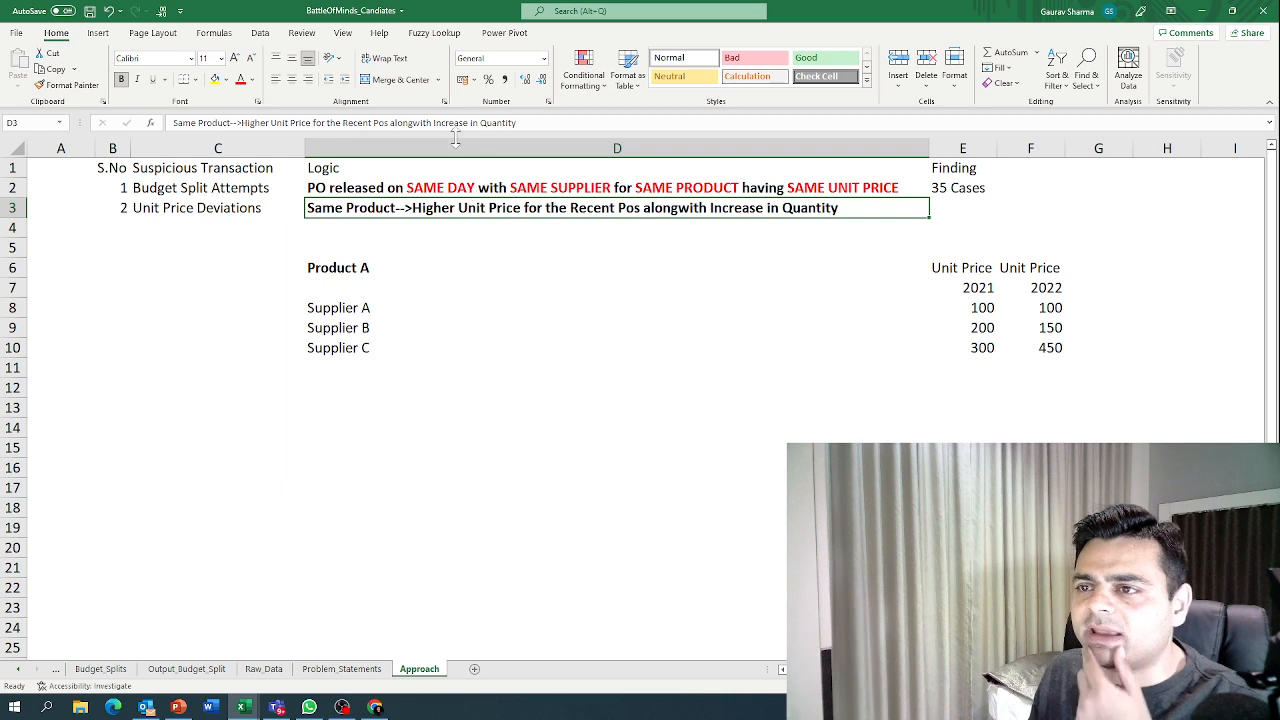
{"action": "left_click", "coordinate": [1137, 272]}
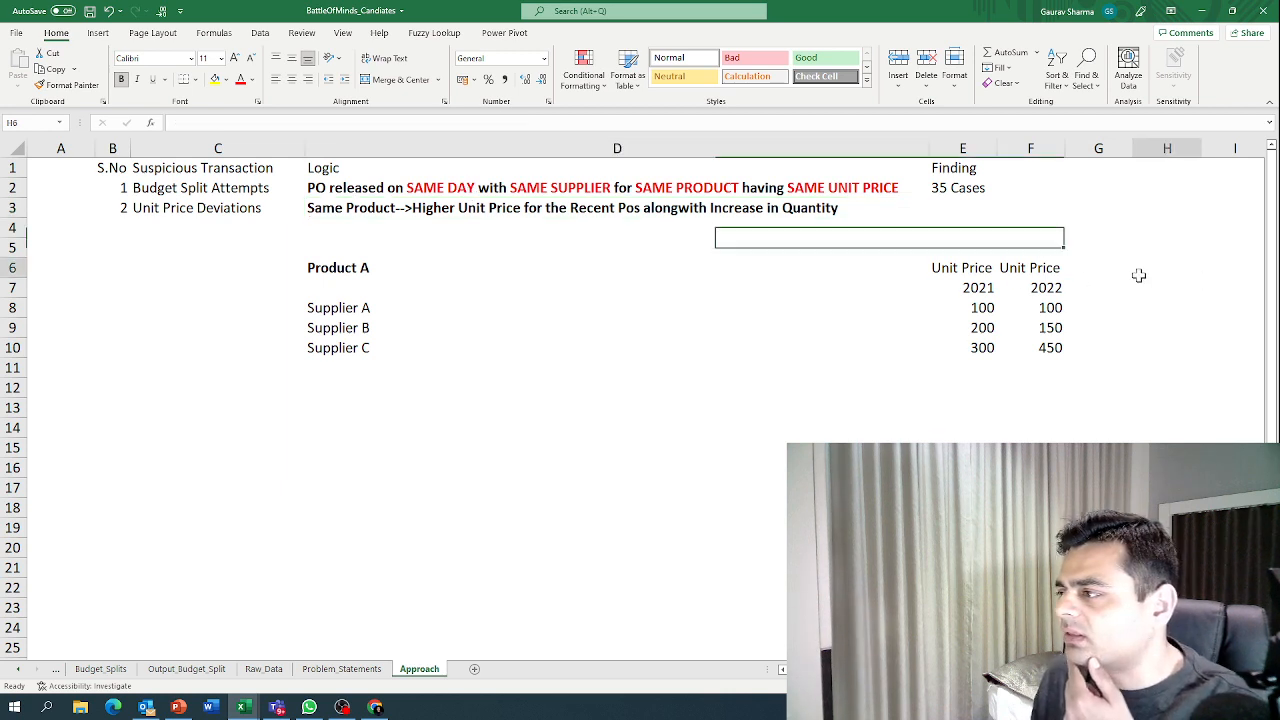
Step: Narrow column G to a thin spacer and enter "Quantity" headings in H6 and I6
{"action": "left_click_drag", "start_coordinate": [1136, 147], "coordinate": [1083, 155]}
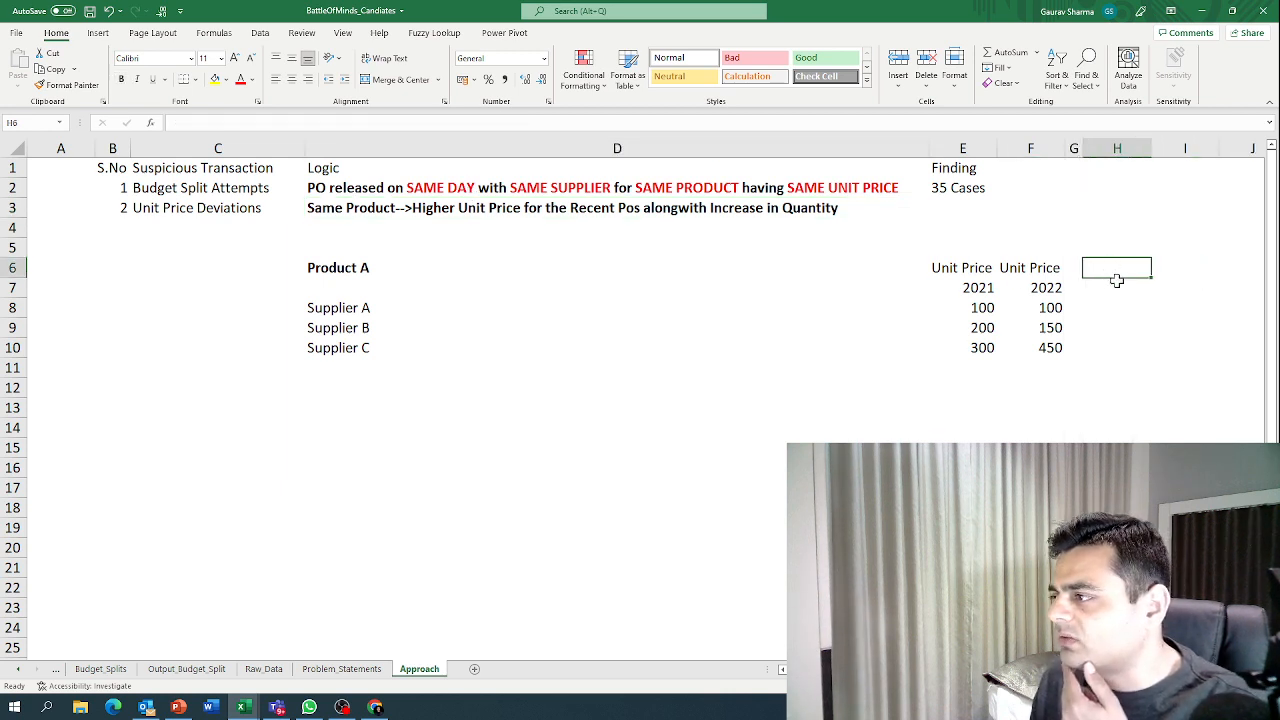
{"action": "type", "text": "Quanti"}
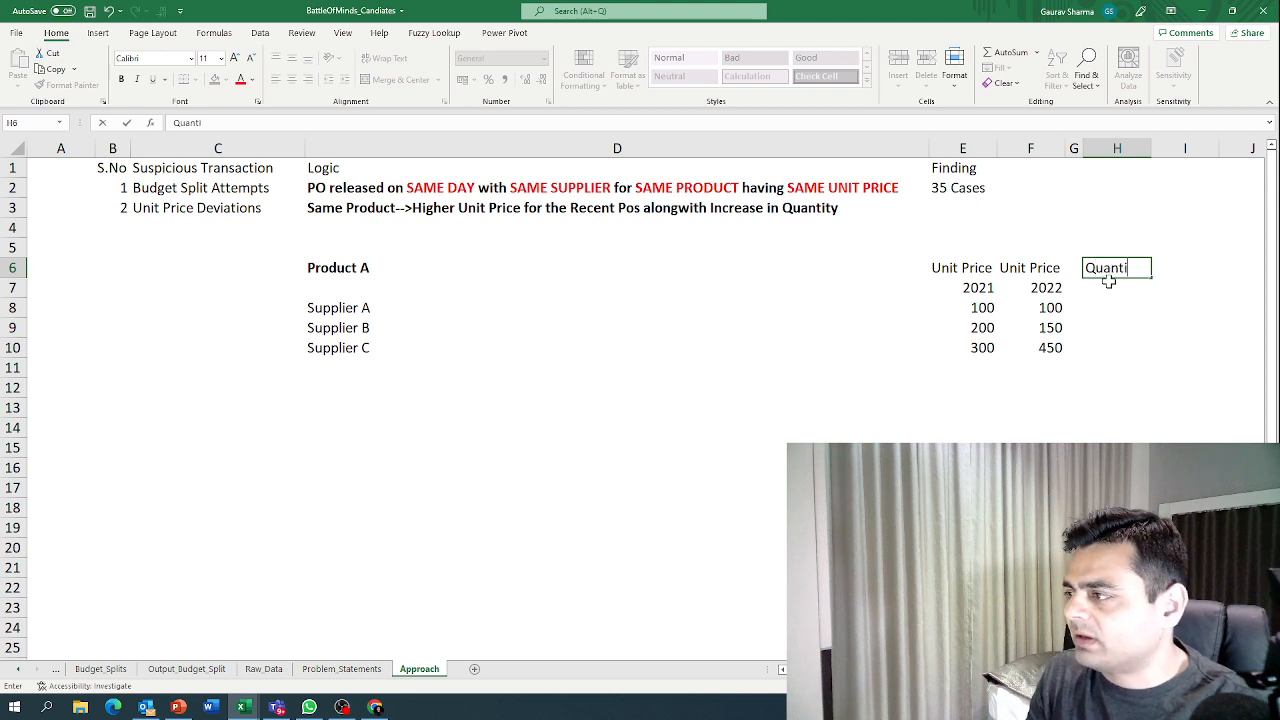
{"action": "type", "text": "ty"}
{"action": "key", "text": "Tab"}
{"action": "type", "text": "Qua"}
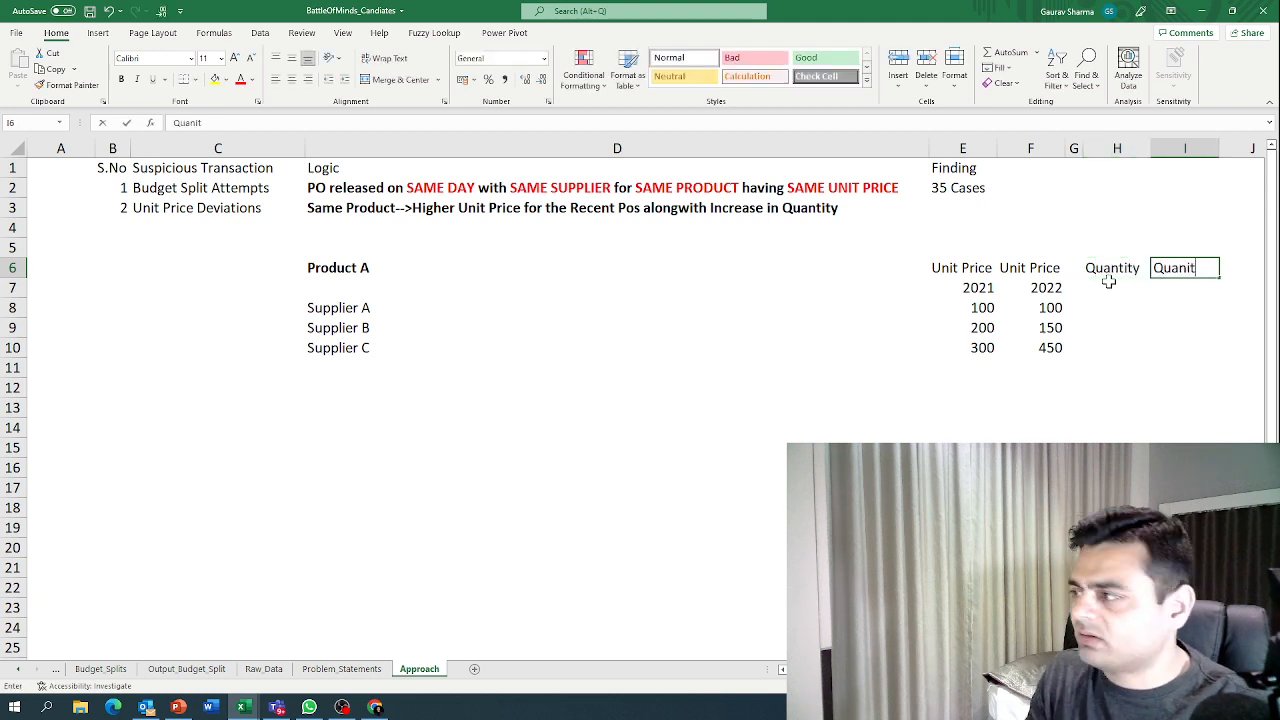
{"action": "key", "text": "BackSpace"}
{"action": "key", "text": "BackSpace"}
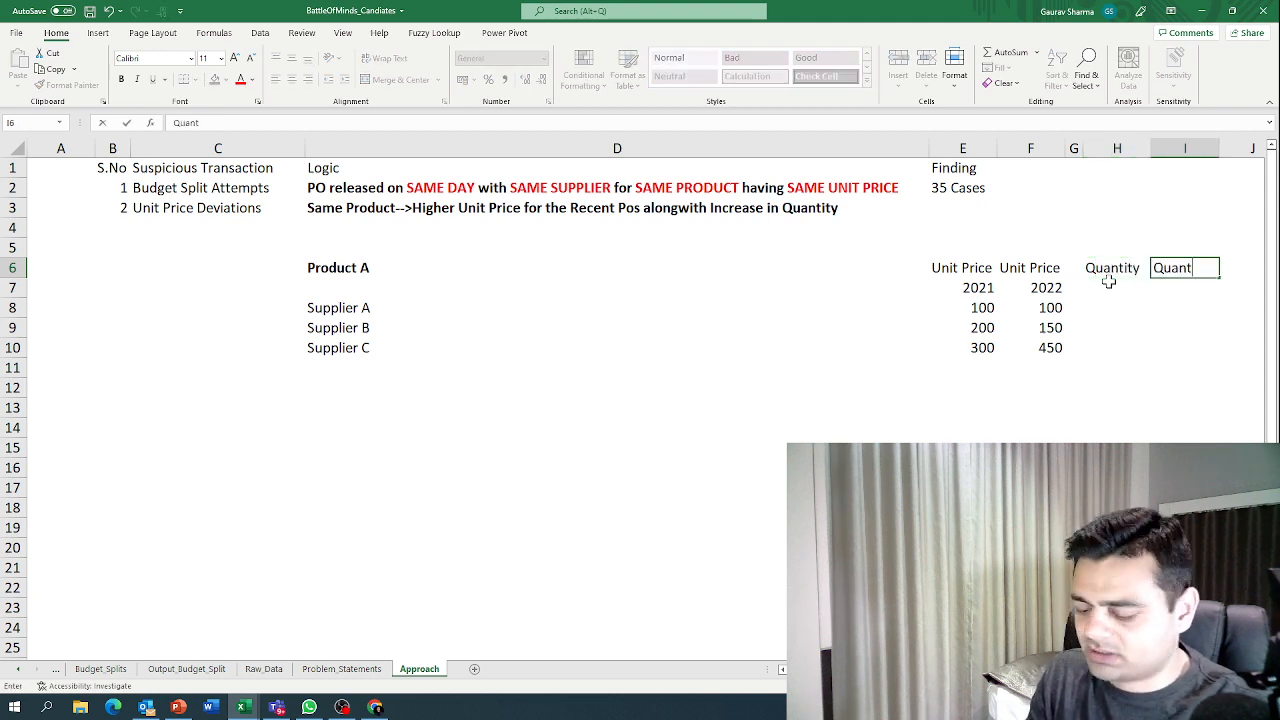
{"action": "key", "text": "Return"}
Step: Right-align the Product A and supplier labels in D6 to D10
{"action": "key", "text": "Left"}
{"action": "key", "text": "Left"}
{"action": "key", "text": "Left"}
{"action": "key", "text": "Left"}
{"action": "key", "text": "Left"}
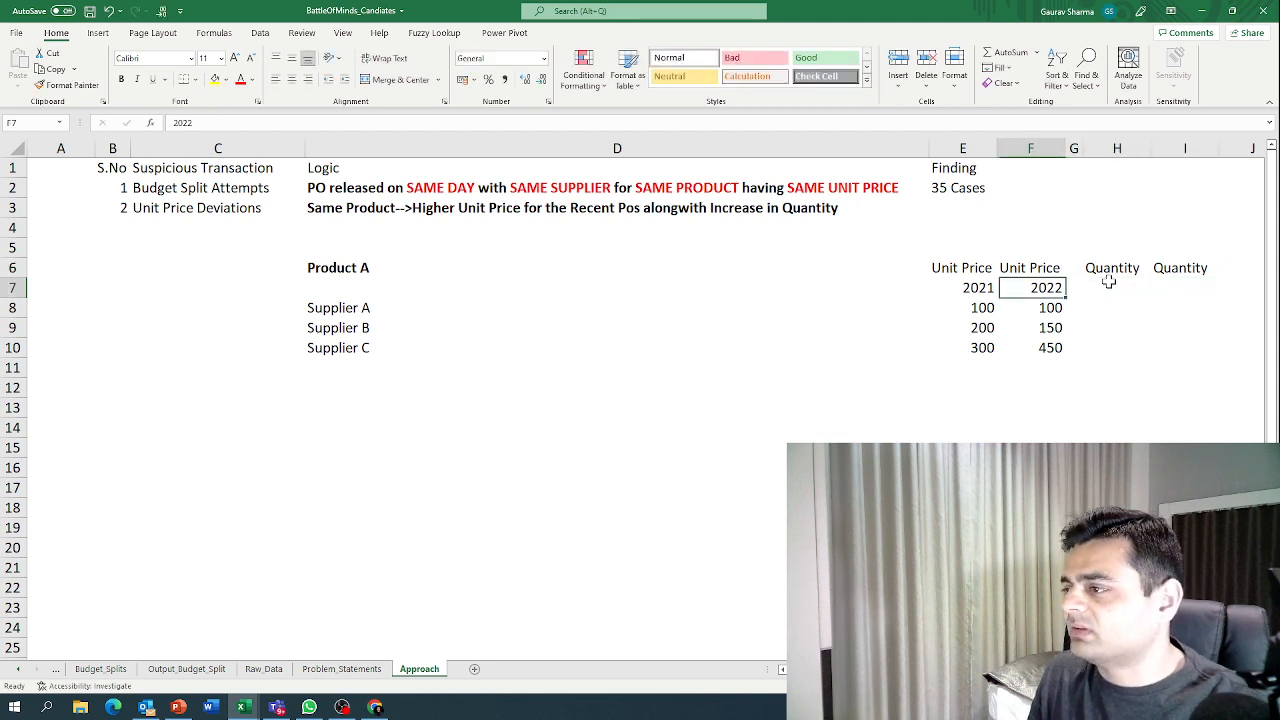
{"action": "key", "text": "Down"}
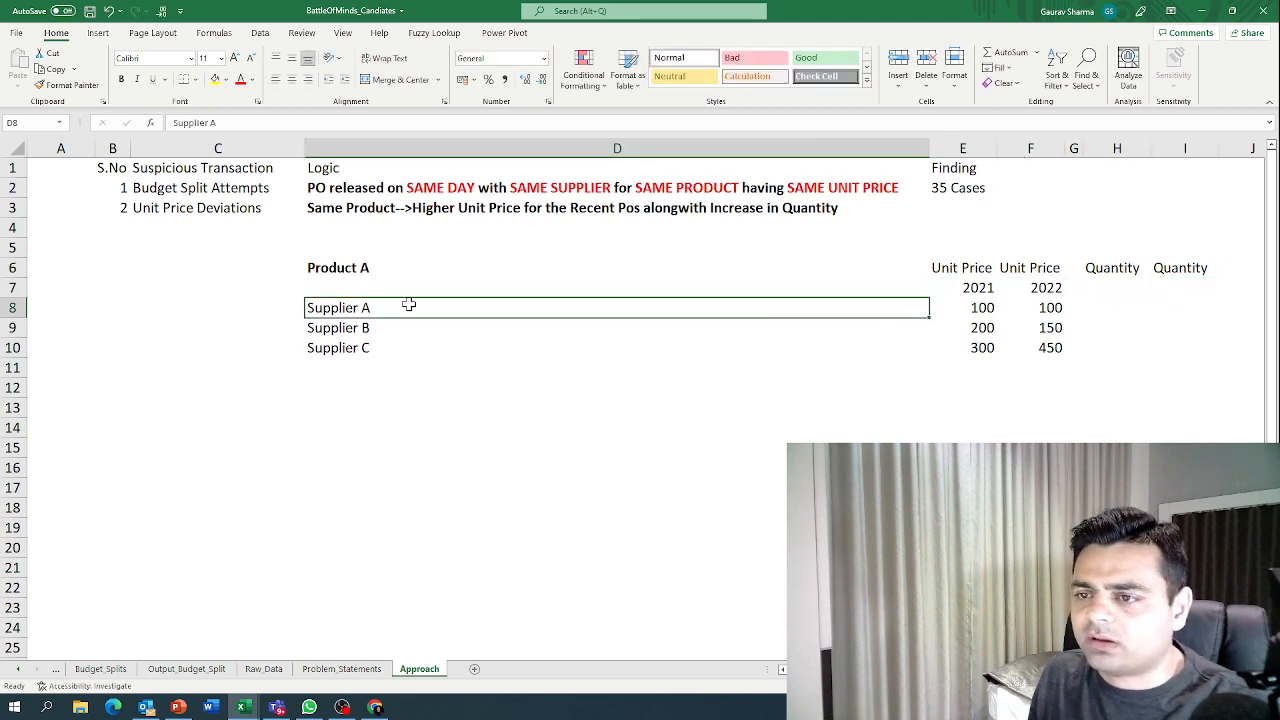
{"action": "left_click_drag", "start_coordinate": [428, 267], "coordinate": [428, 349]}
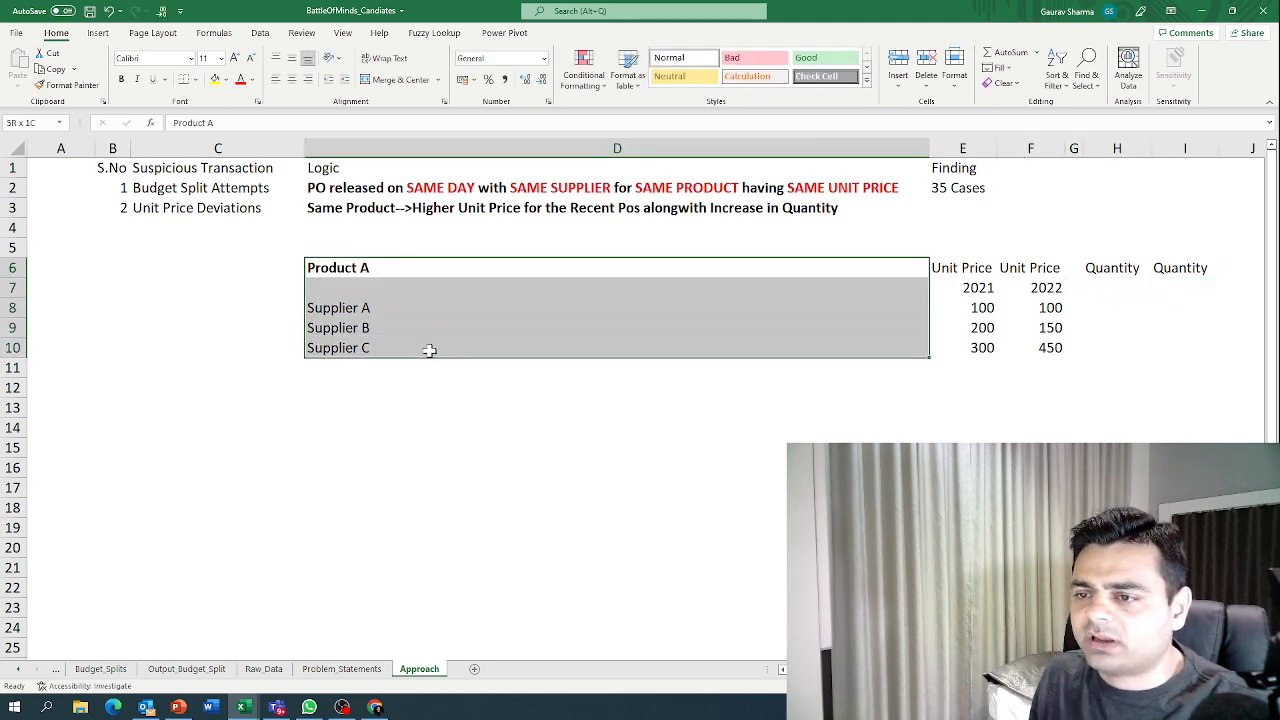
{"action": "left_click", "coordinate": [308, 82]}
{"action": "left_click", "coordinate": [1000, 289]}
{"action": "left_click", "coordinate": [978, 311]}
Step: Label the two Quantity columns with the years 2021 in H7 and 2022 in I7
{"action": "left_click", "coordinate": [1093, 307]}
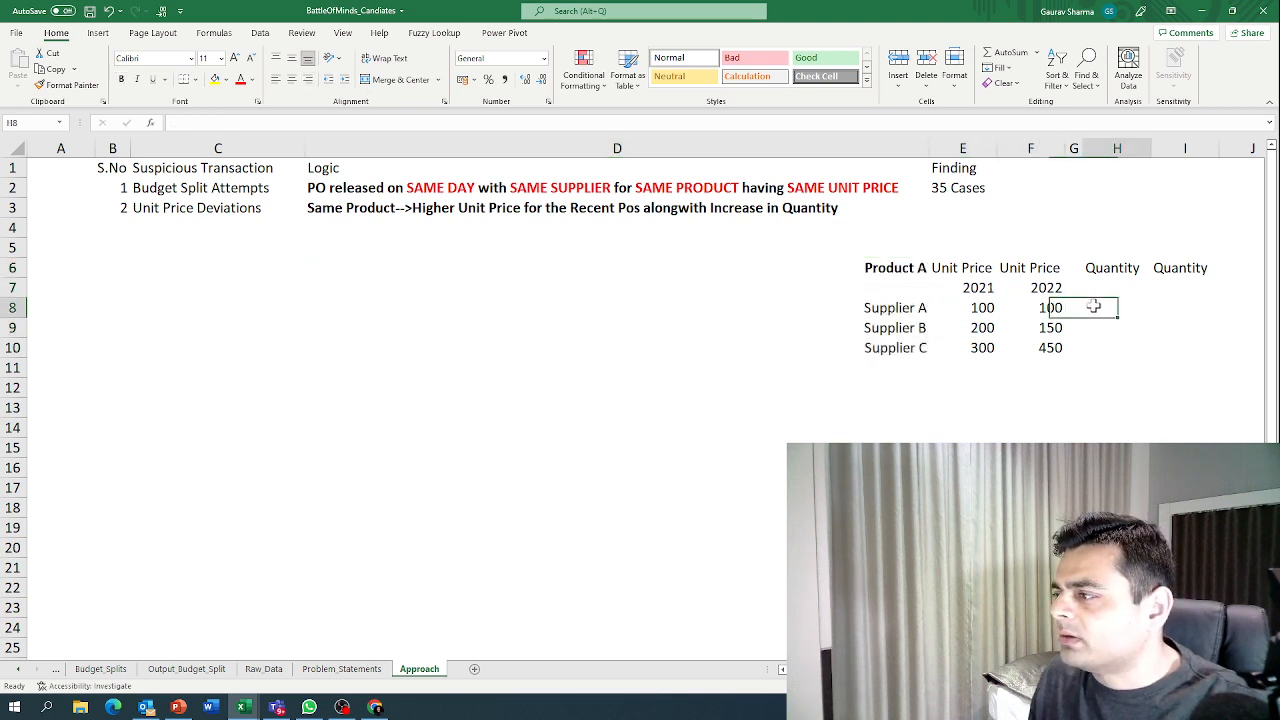
{"action": "left_click", "coordinate": [1113, 287]}
{"action": "type", "text": "2021"}
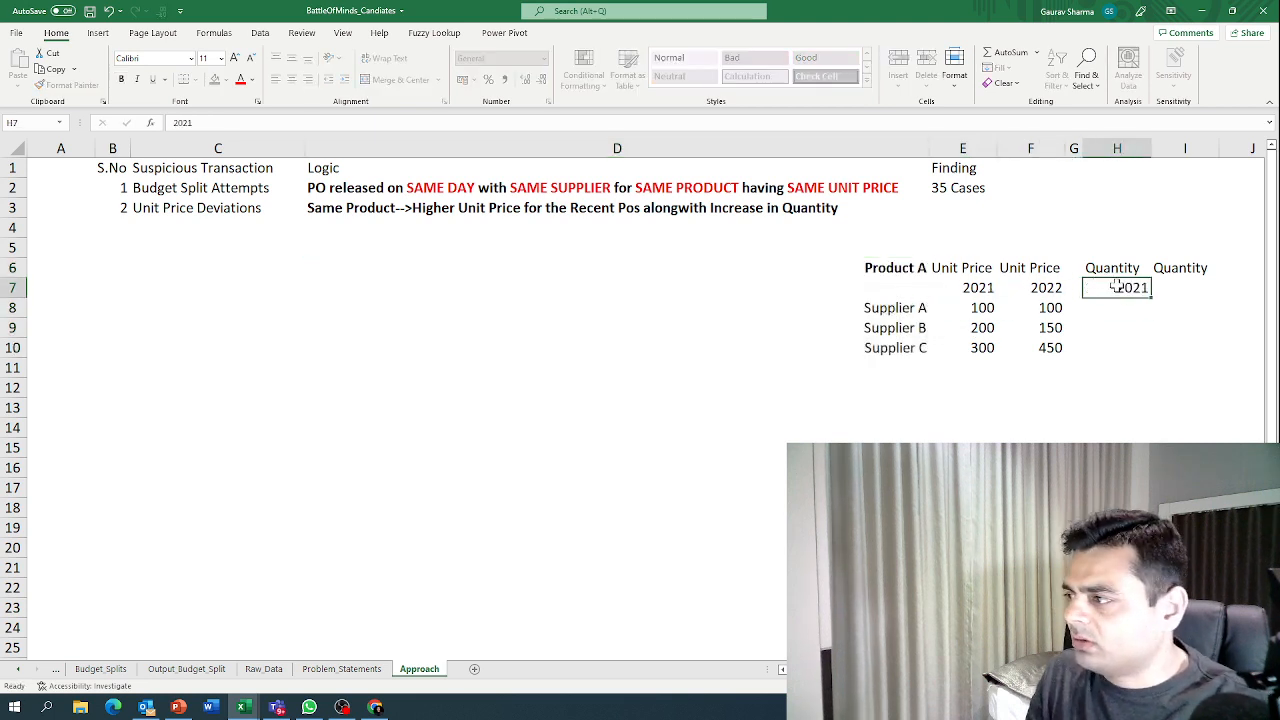
{"action": "key", "text": "Tab"}
{"action": "type", "text": "2022"}
{"action": "key", "text": "Down"}
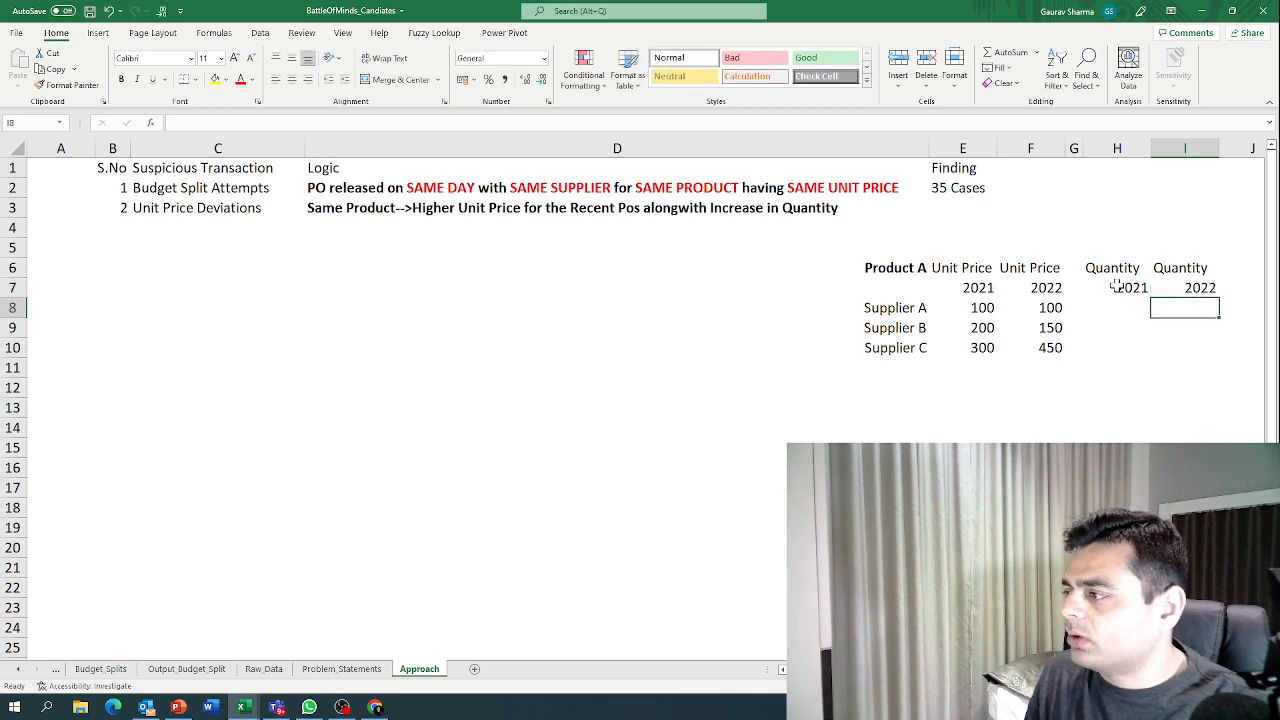
Step: Enter the 2021 quantities 90, 80 and 100 for Suppliers A, B and C in H8 to H10
{"action": "key", "text": "Left"}
{"action": "type", "text": "90"}
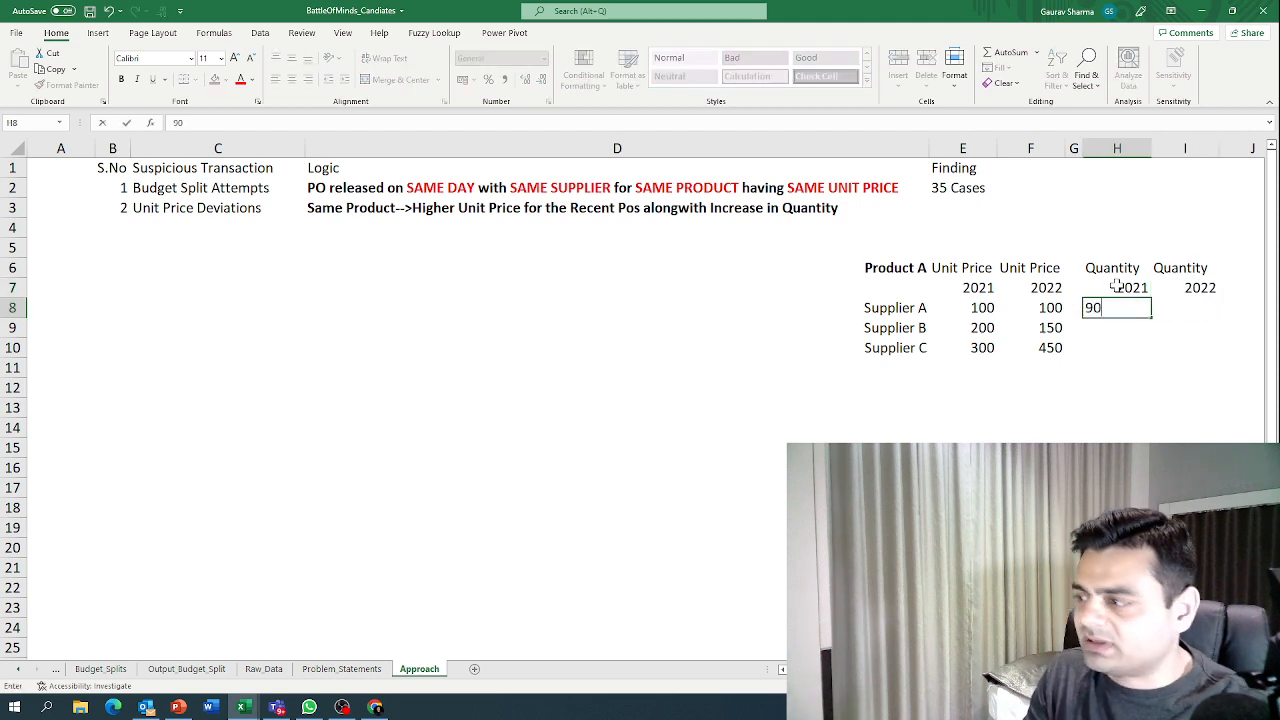
{"action": "key", "text": "Return"}
{"action": "type", "text": "80"}
{"action": "key", "text": "Return"}
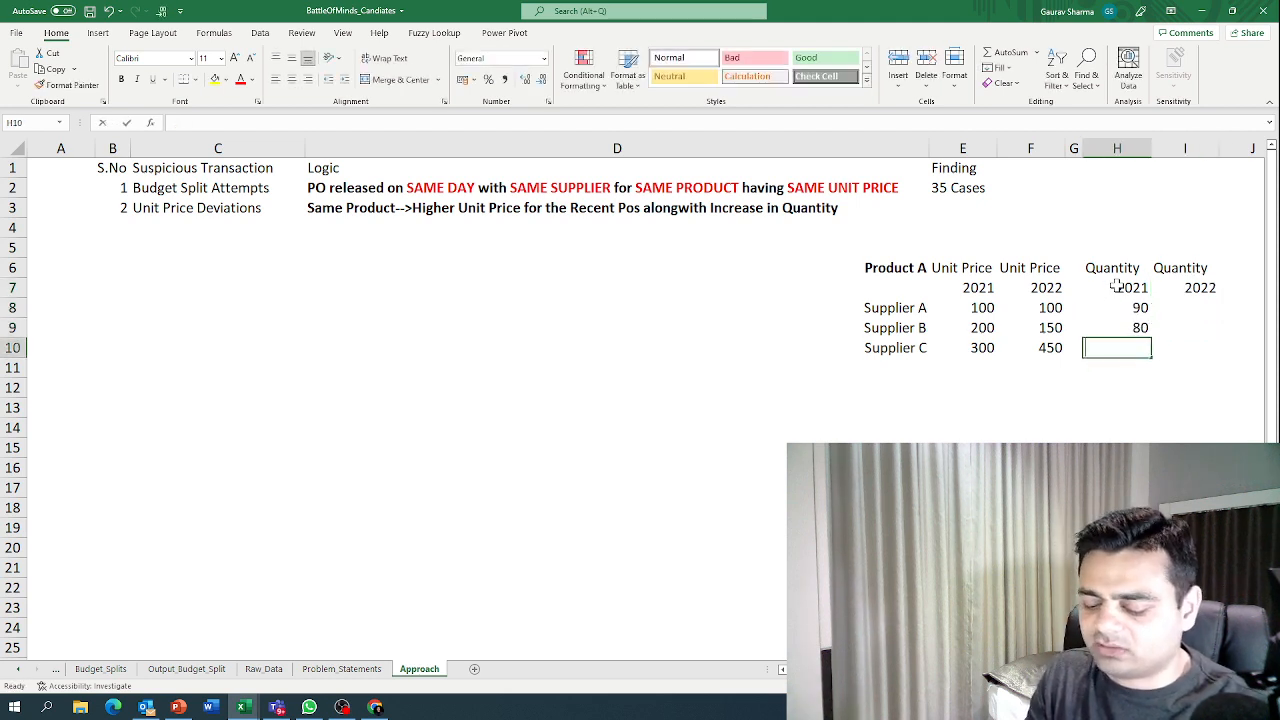
{"action": "type", "text": "100"}
{"action": "key", "text": "Tab"}
Step: Enter the 2022 quantities 80, 60 and 200 for Suppliers A, B and C in I8 to I10
{"action": "key", "text": "Tab"}
{"action": "key", "text": "Left"}
{"action": "key", "text": "Up"}
{"action": "key", "text": "Up"}
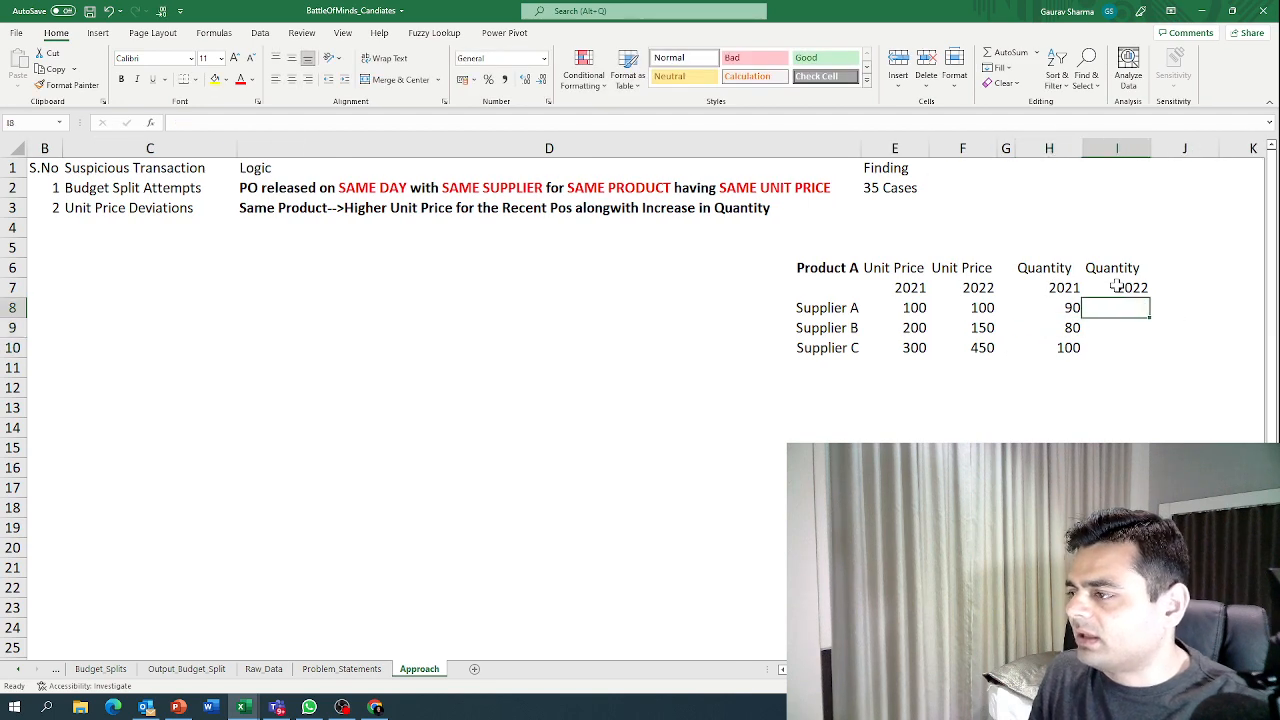
{"action": "type", "text": "80"}
{"action": "key", "text": "Return"}
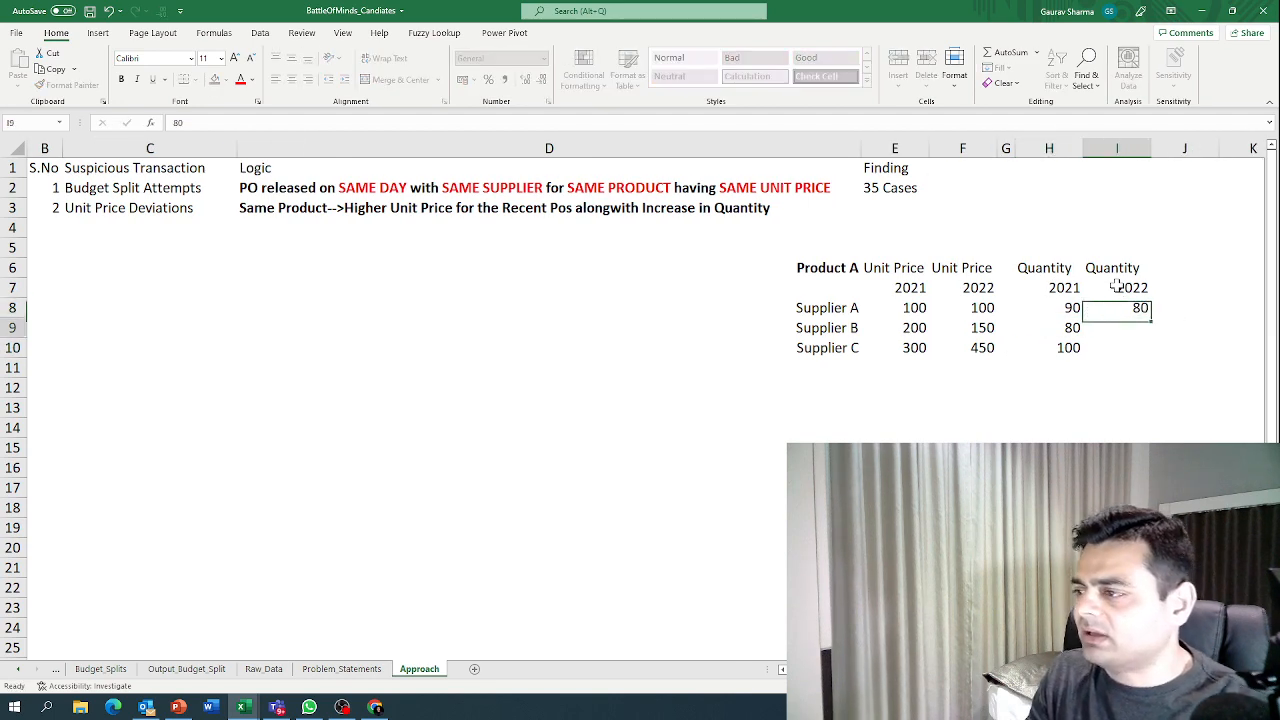
{"action": "type", "text": "60"}
{"action": "key", "text": "Return"}
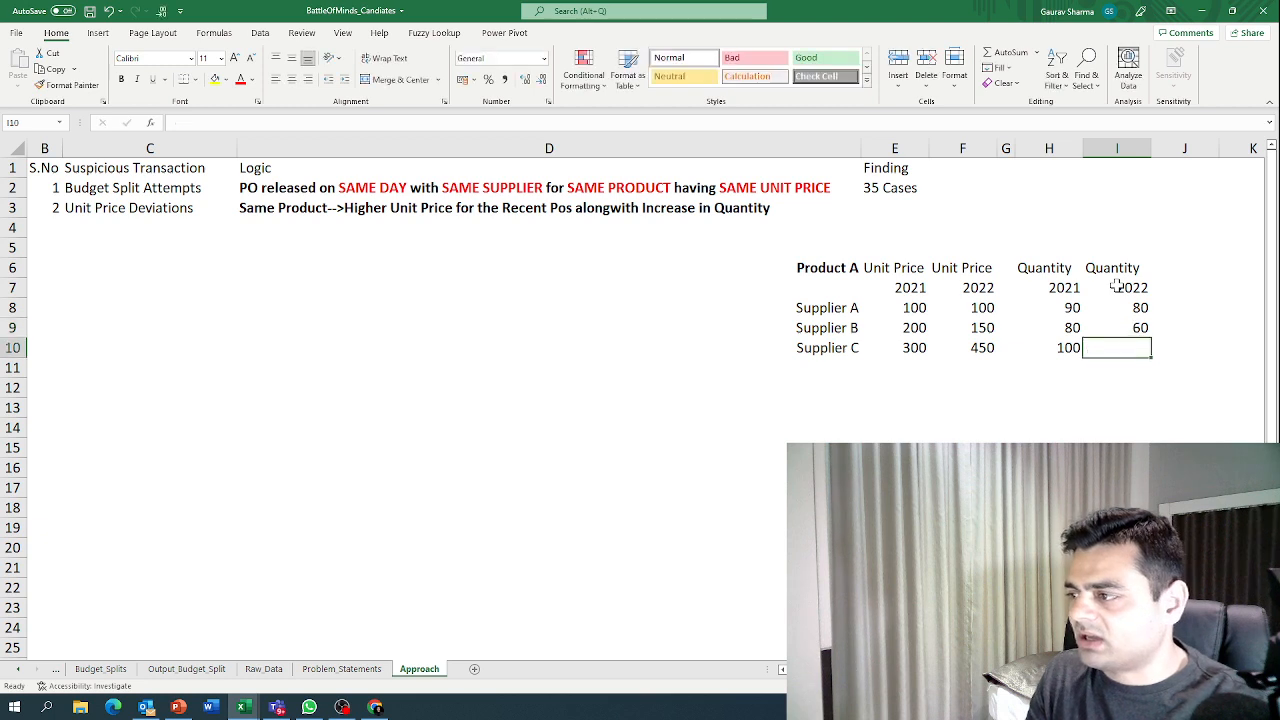
{"action": "type", "text": "200"}
{"action": "key", "text": "Return"}
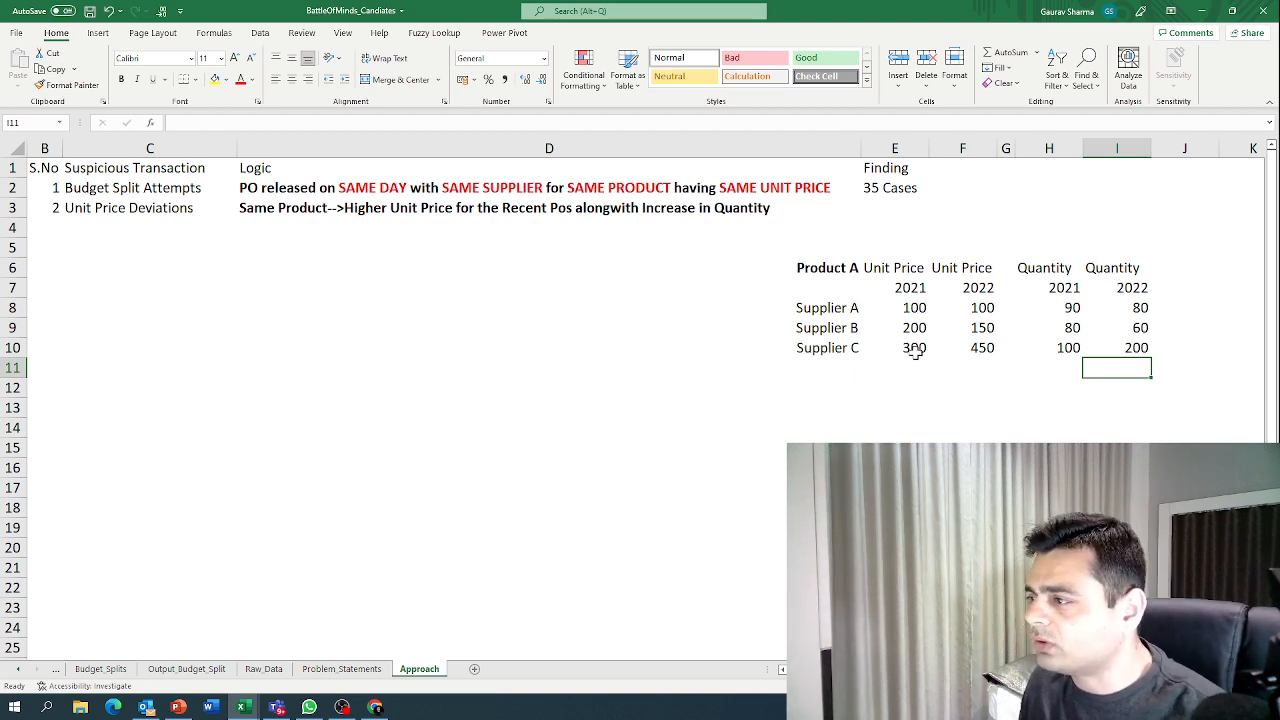
Step: Highlight Supplier C's unit prices in E10:F10 and quantities in H10:I10 with yellow fill
{"action": "left_click_drag", "start_coordinate": [913, 351], "coordinate": [958, 352]}
{"action": "left_click", "coordinate": [845, 352]}
{"action": "left_click_drag", "start_coordinate": [845, 352], "coordinate": [948, 345]}
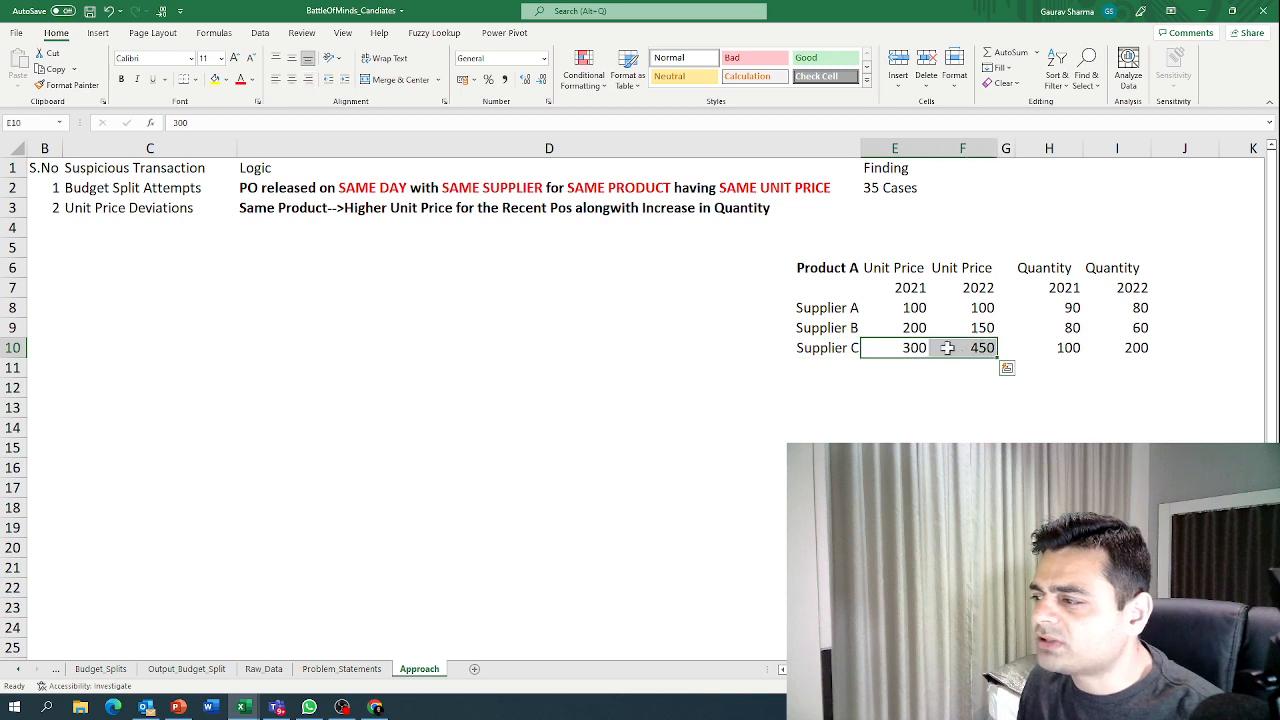
{"action": "left_click", "coordinate": [215, 80]}
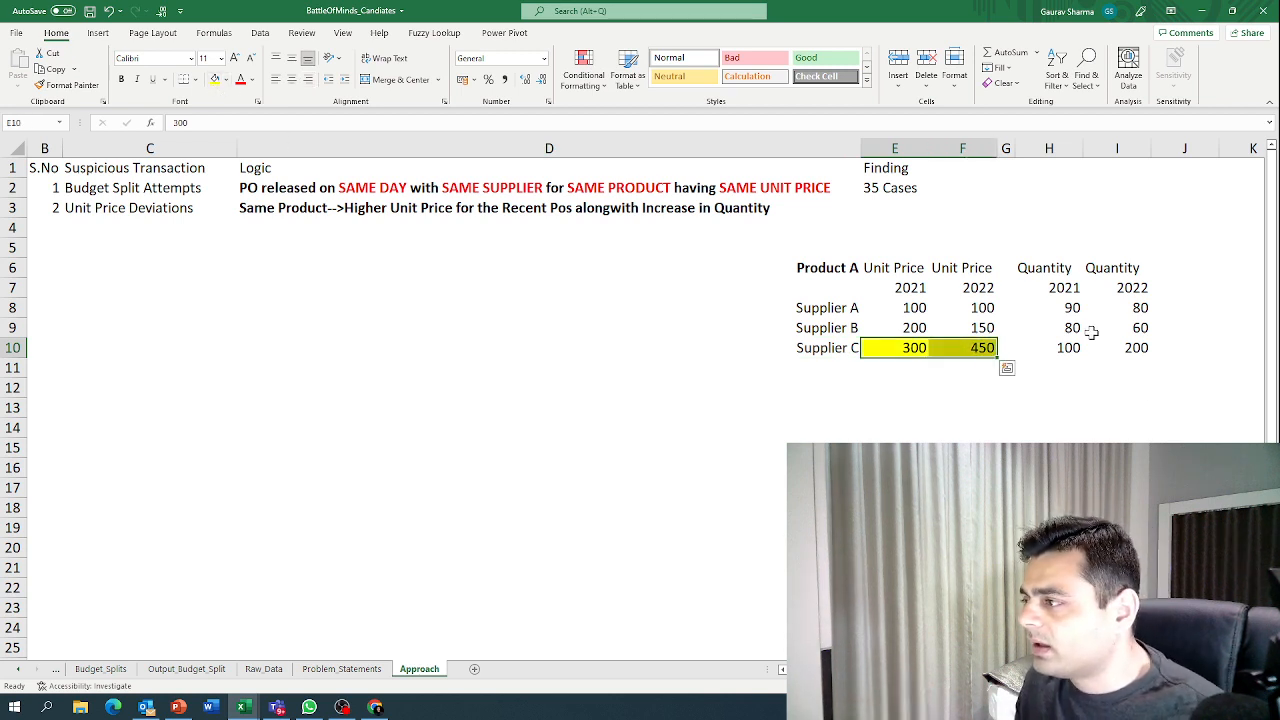
{"action": "left_click_drag", "start_coordinate": [1070, 347], "coordinate": [1136, 348]}
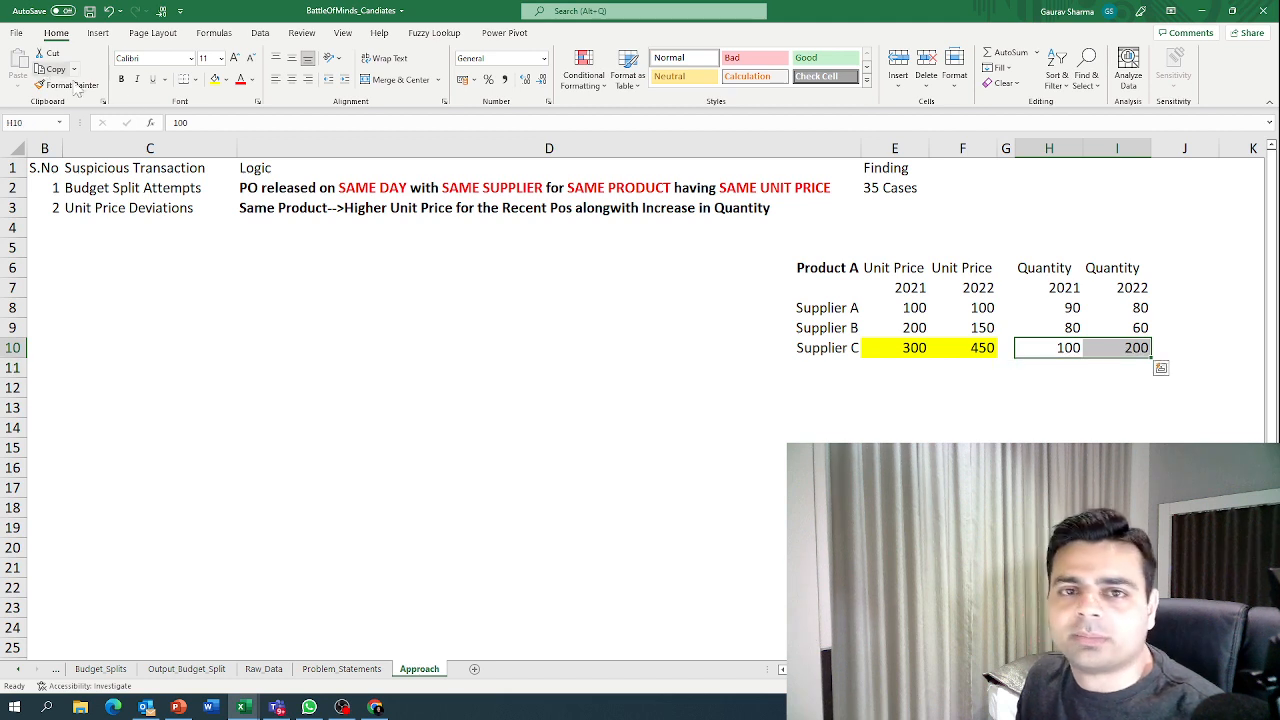
{"action": "left_click", "coordinate": [214, 80]}
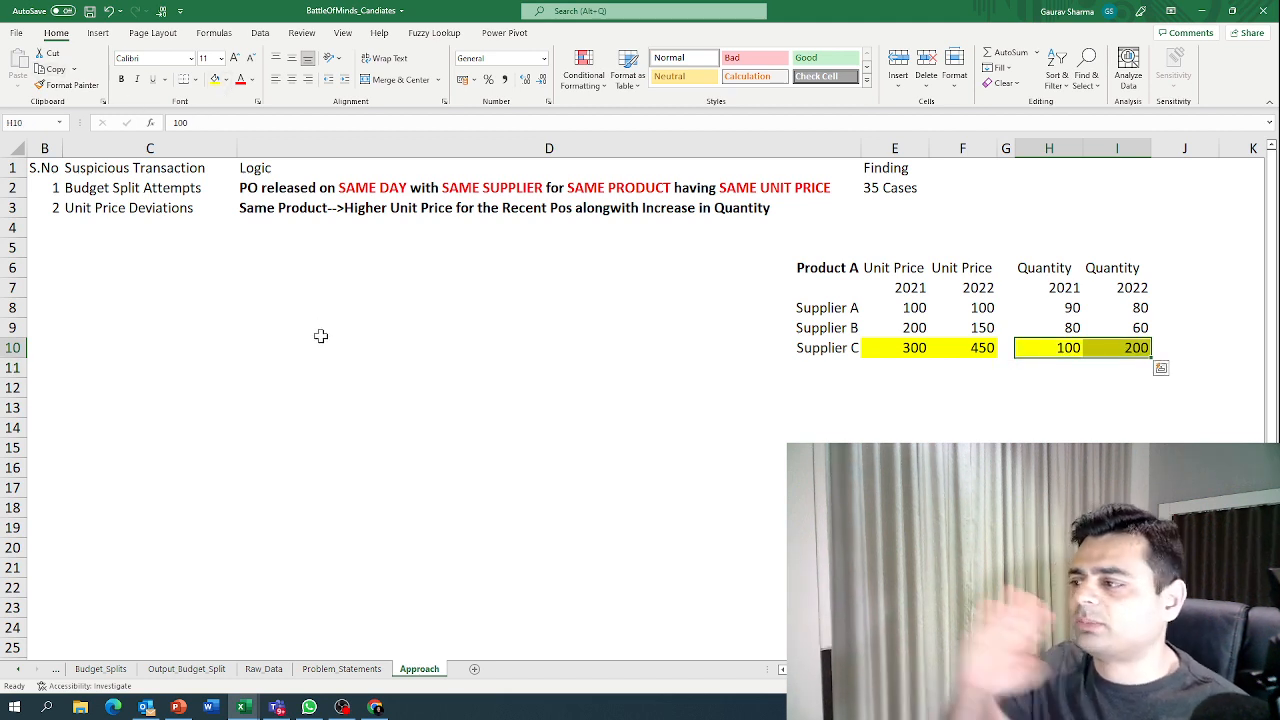
{"action": "left_click_drag", "start_coordinate": [1125, 310], "coordinate": [1120, 347]}
{"action": "left_click", "coordinate": [1101, 410]}
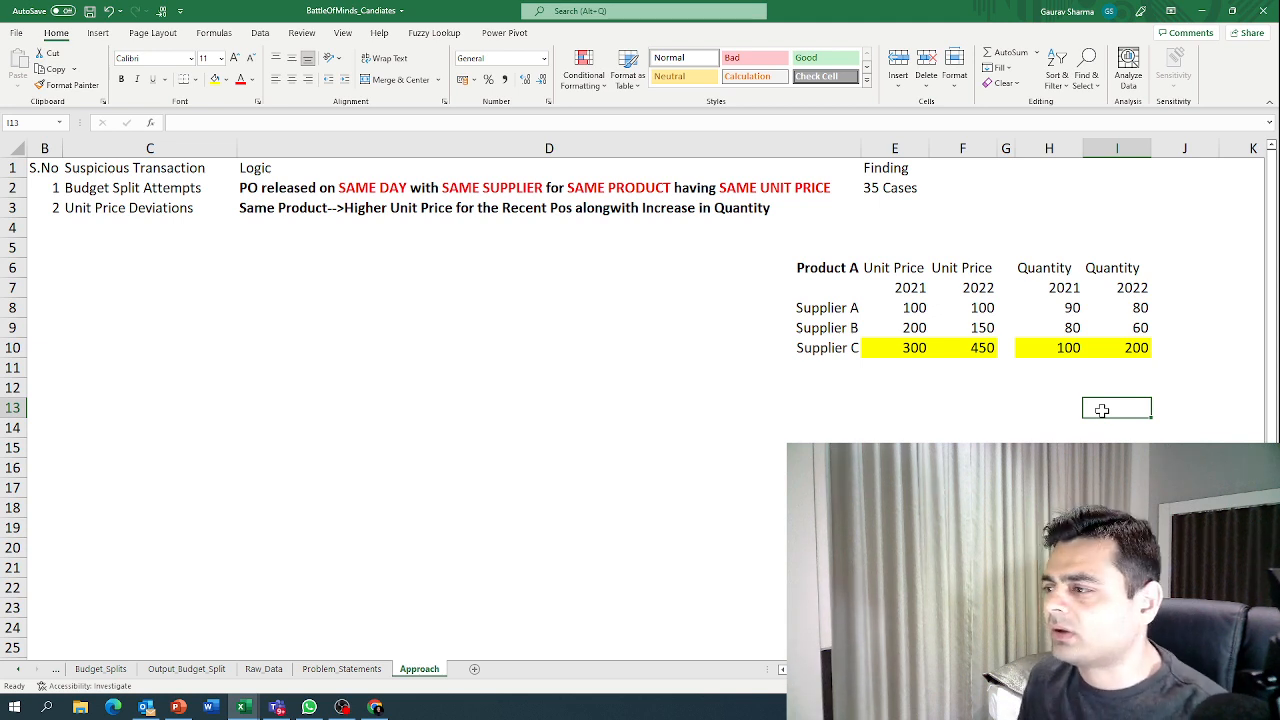
Step: Insert a PivotTable on a new worksheet from the Raw_Data range A1:H1734, with the data added to the Data Model
{"action": "left_click", "coordinate": [266, 672]}
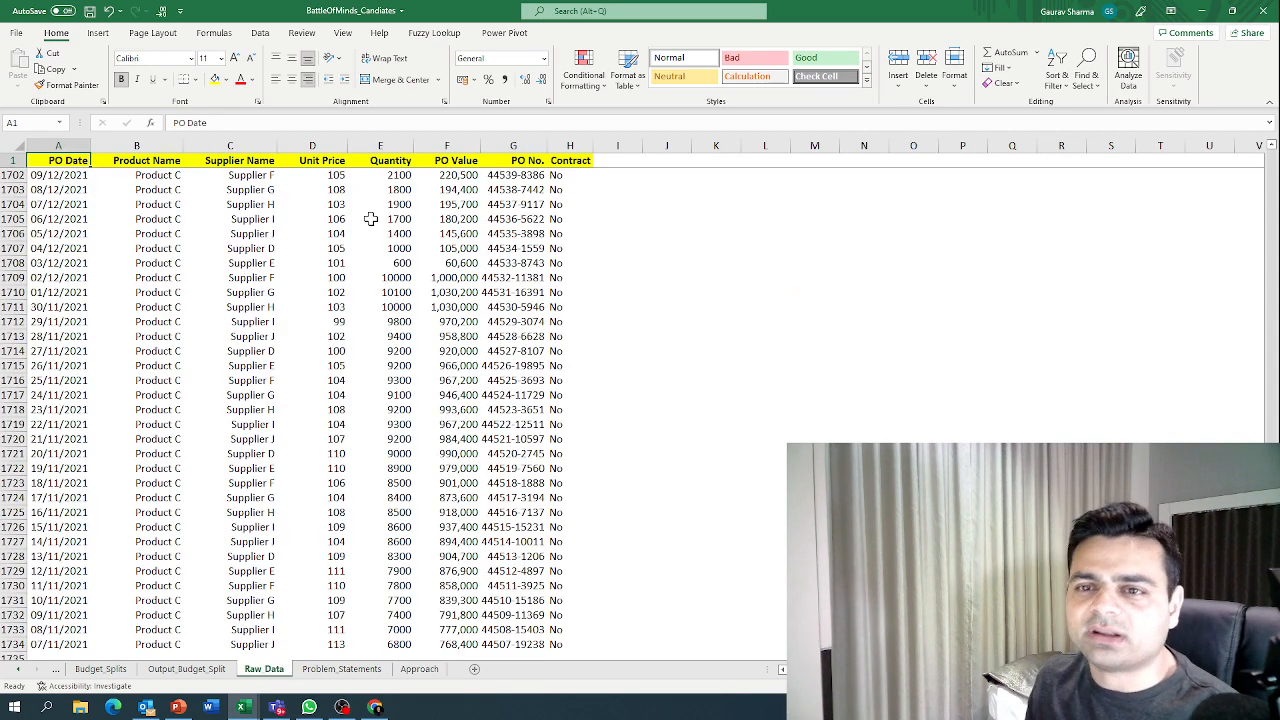
{"action": "left_click", "coordinate": [98, 33]}
{"action": "left_click", "coordinate": [22, 80]}
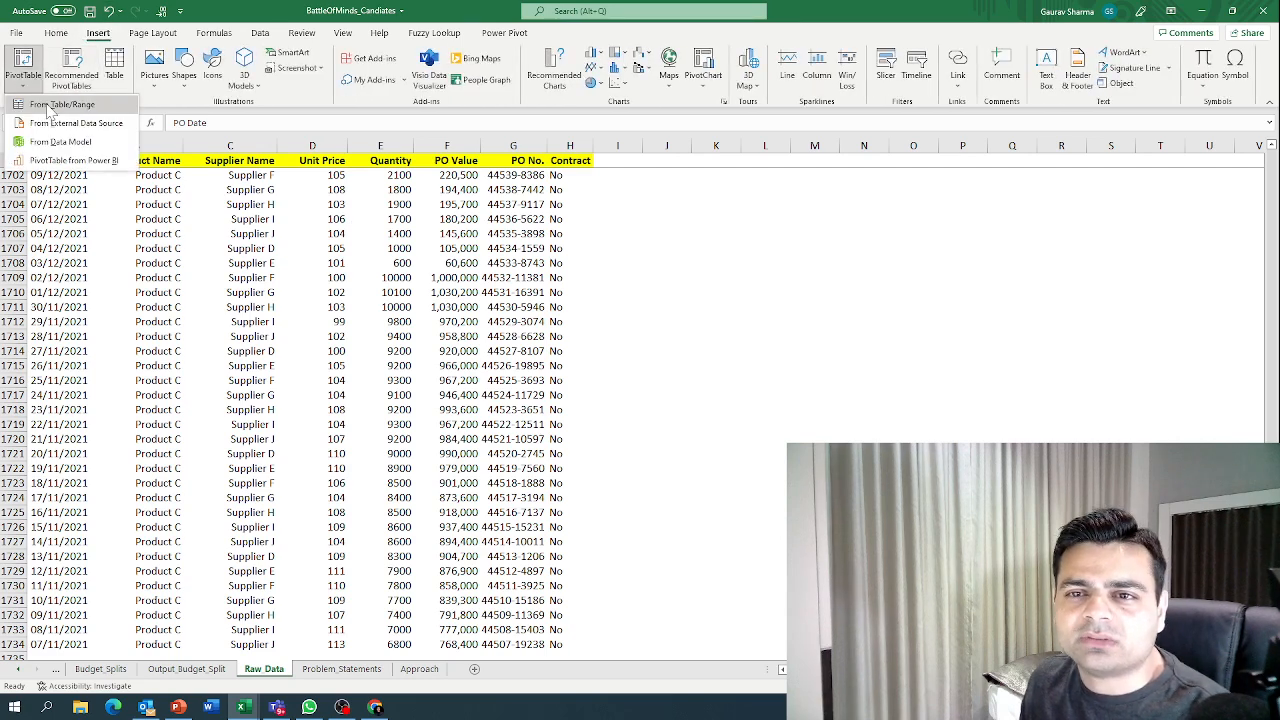
{"action": "left_click", "coordinate": [55, 105]}
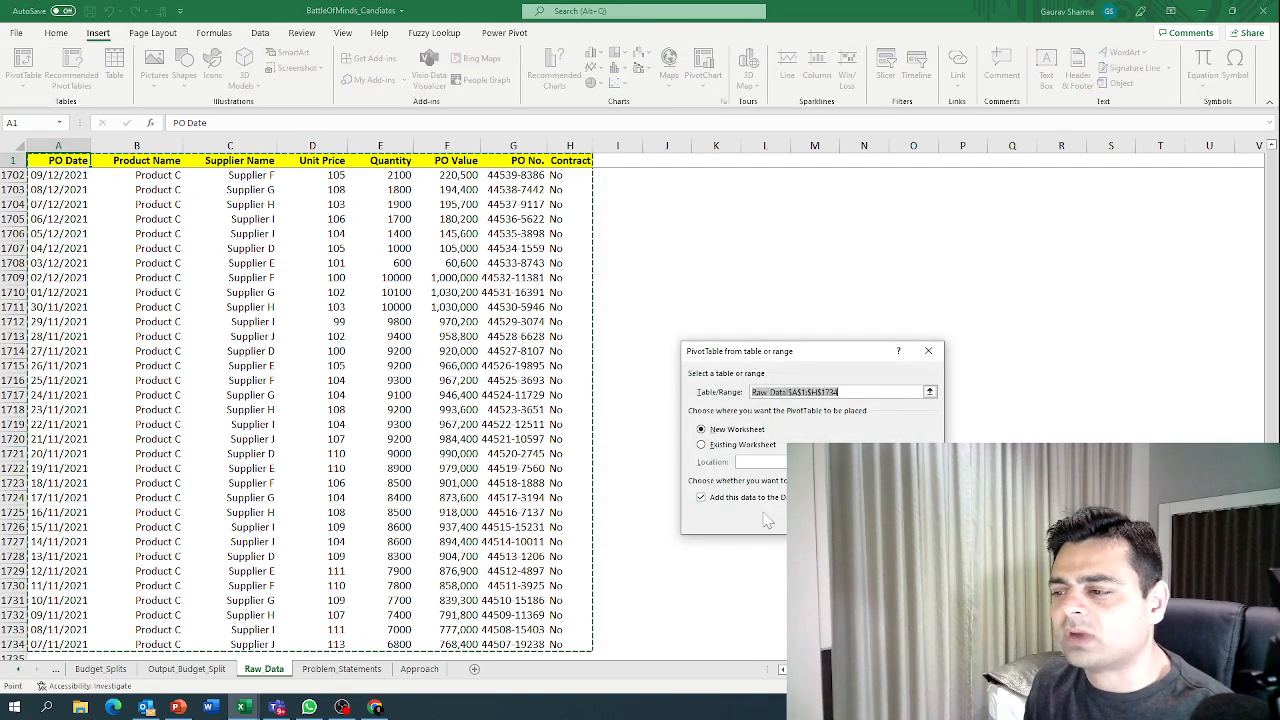
{"action": "left_click", "coordinate": [853, 519]}
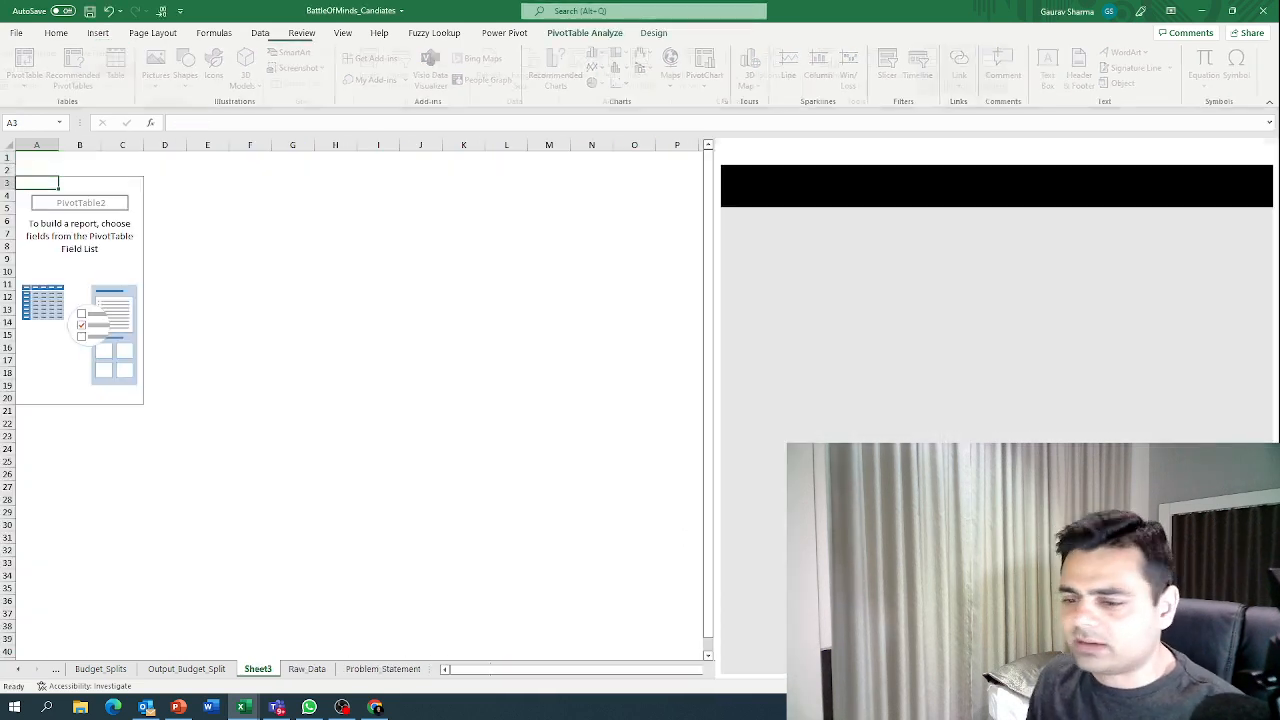
Step: Rename the new PivotTable worksheet as Unit_Price_Deviation
{"action": "right_click", "coordinate": [264, 670]}
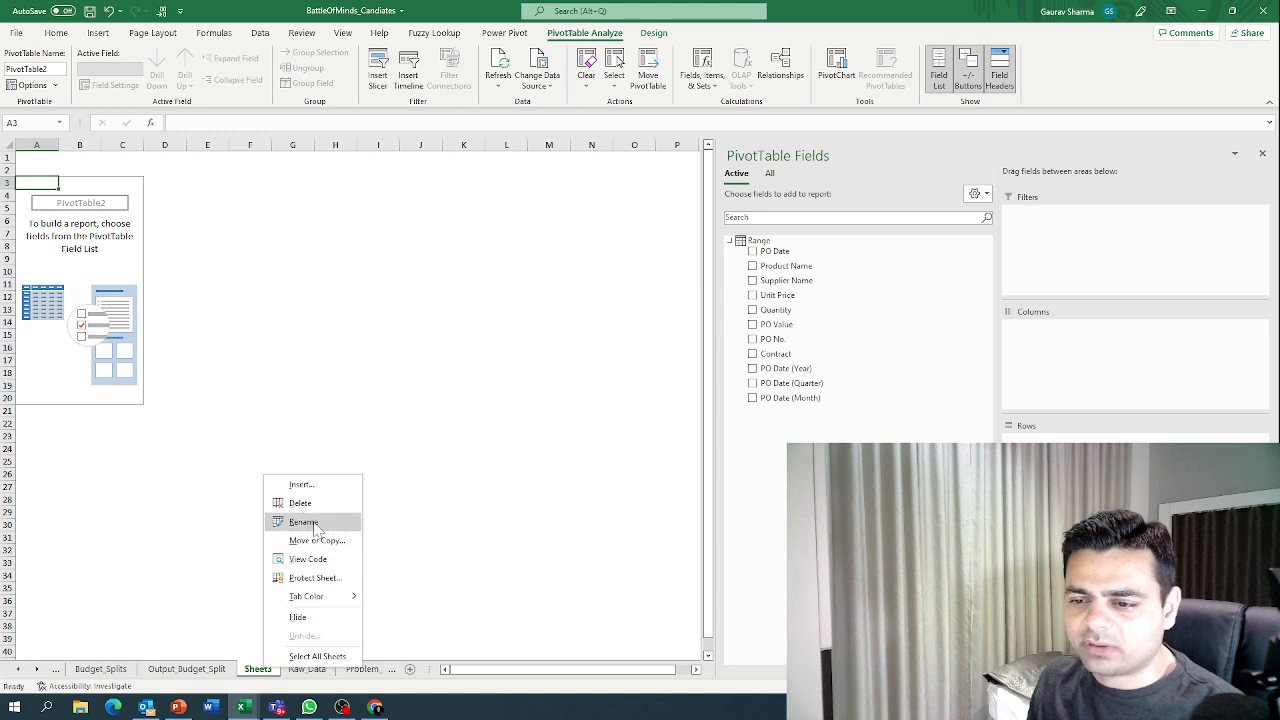
{"action": "left_click", "coordinate": [303, 522]}
{"action": "type", "text": "Unit"}
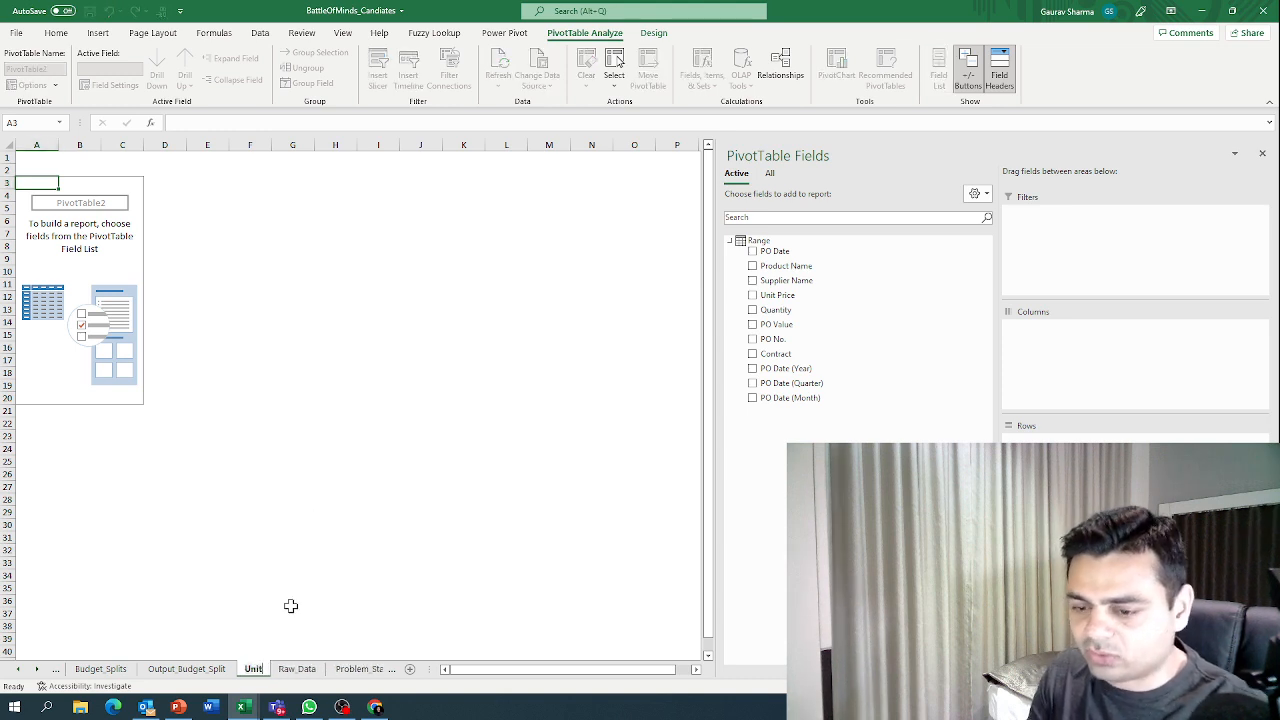
{"action": "type", "text": " Price De"}
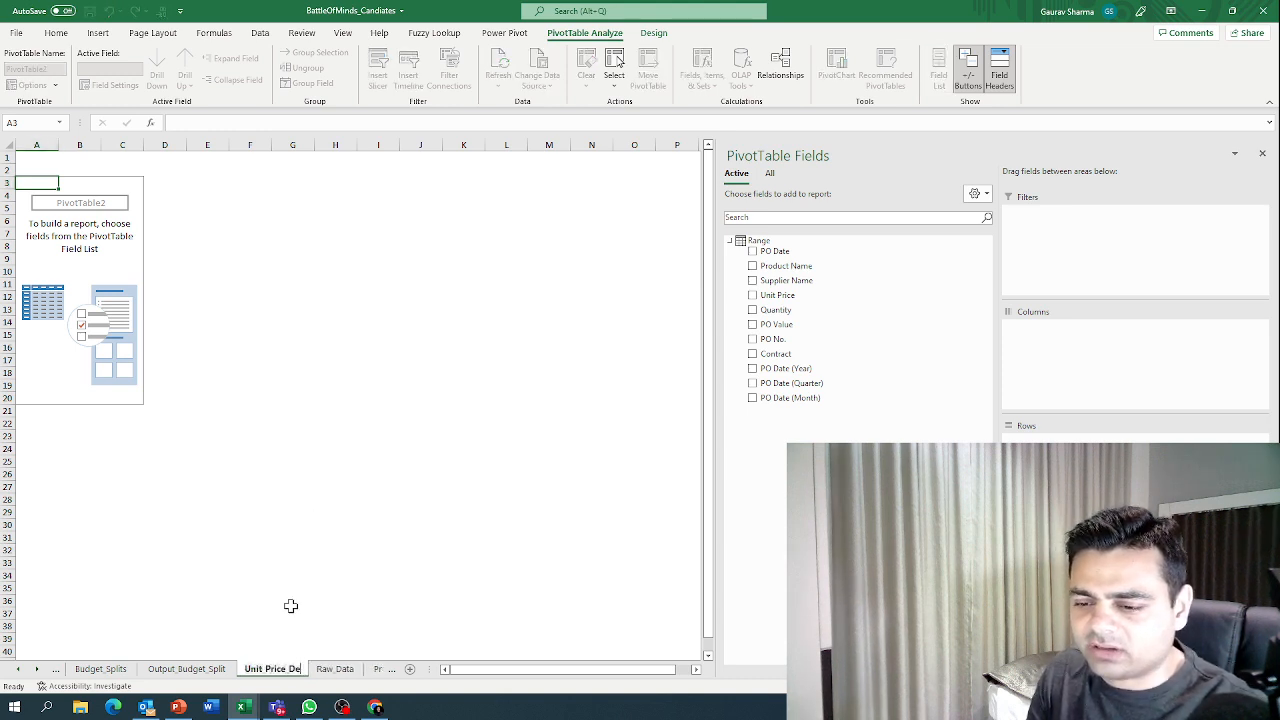
{"action": "type", "text": "viation"}
{"action": "key", "text": "Return"}
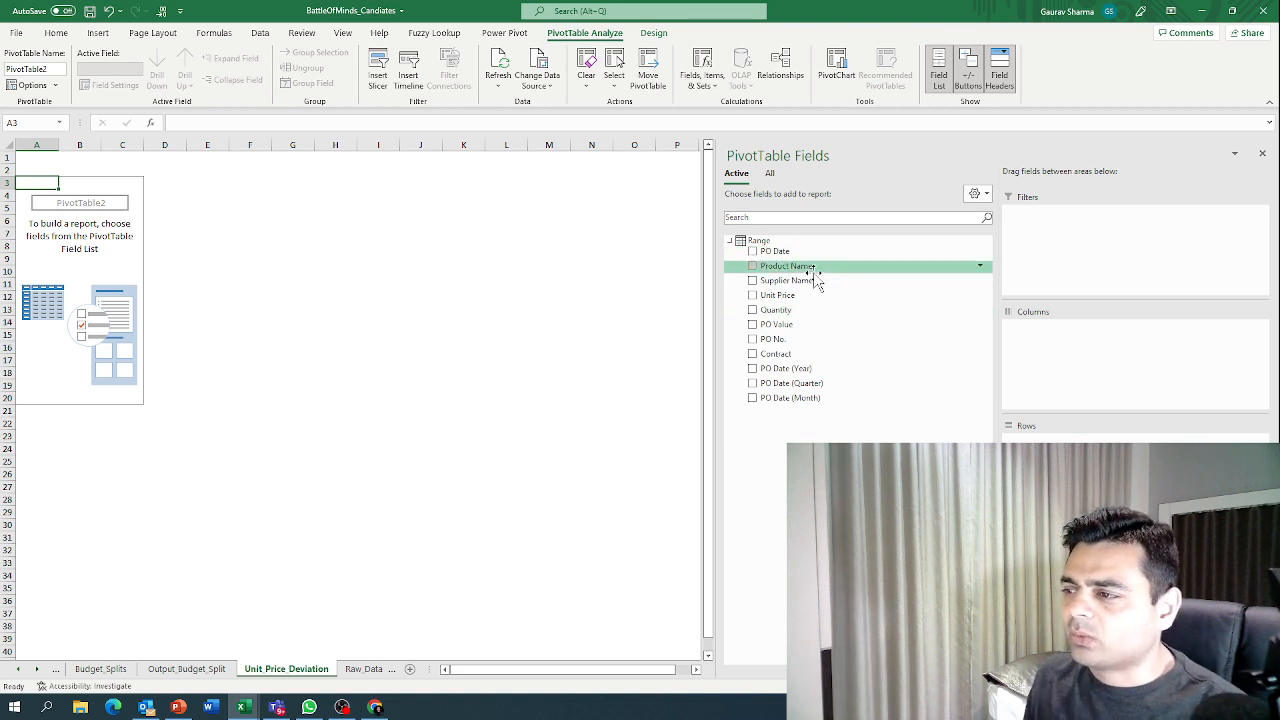
Step: Add Product Name as the PivotTable's report filter and move the Unit_Price_Deviation sheet to just before Approach
{"action": "left_click_drag", "start_coordinate": [815, 278], "coordinate": [1043, 250]}
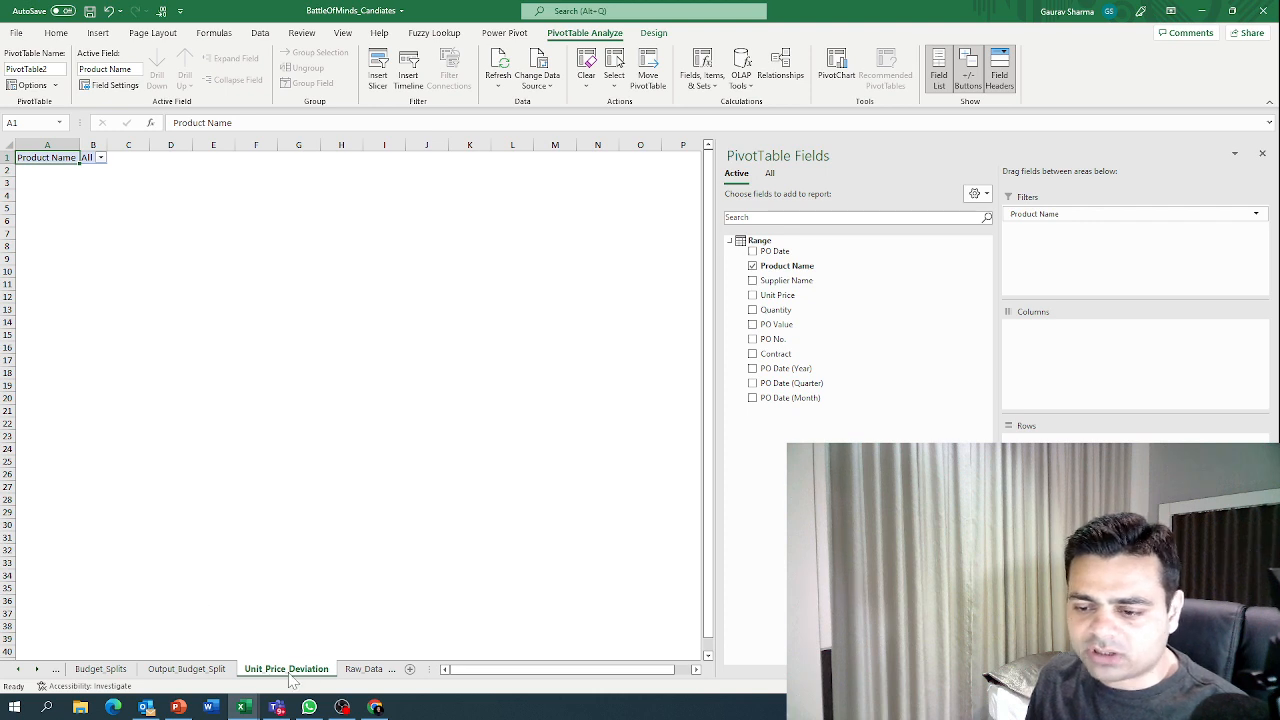
{"action": "left_click", "coordinate": [391, 669]}
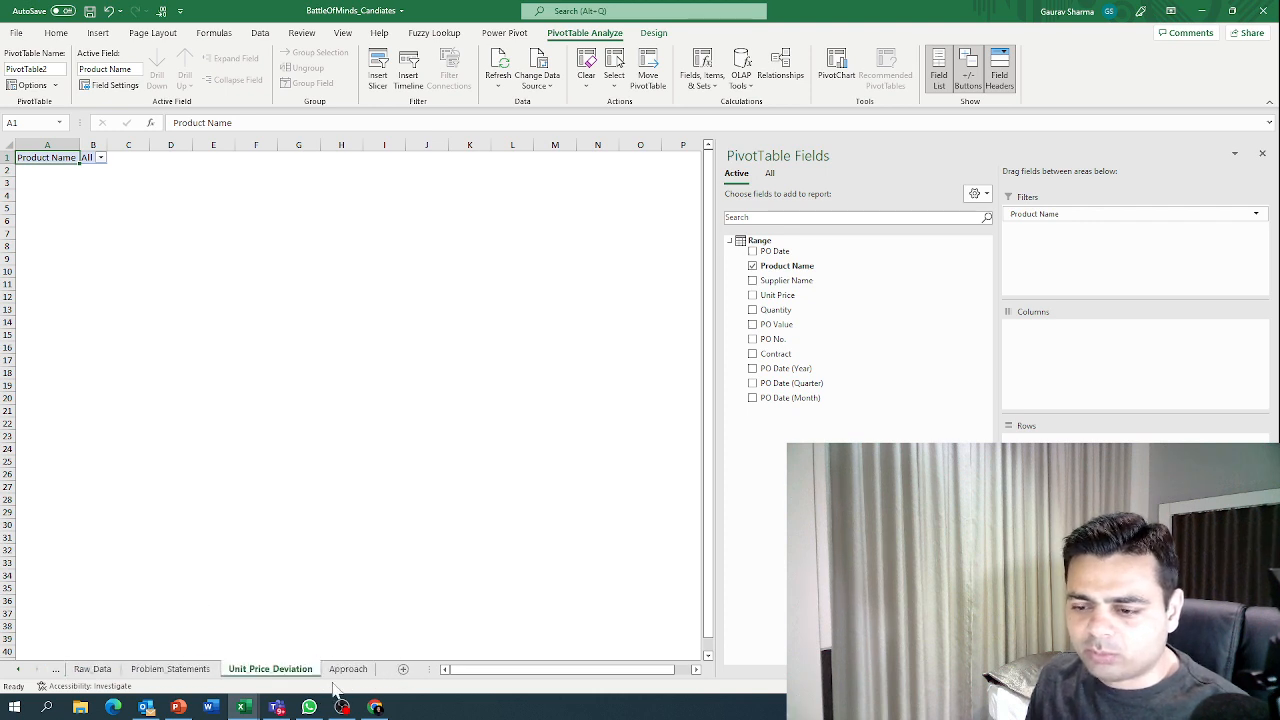
Step: Check the unit price deviation logic in D3 of the Approach sheet, and add Supplier Name to the PivotTable rows
{"action": "left_click", "coordinate": [346, 670]}
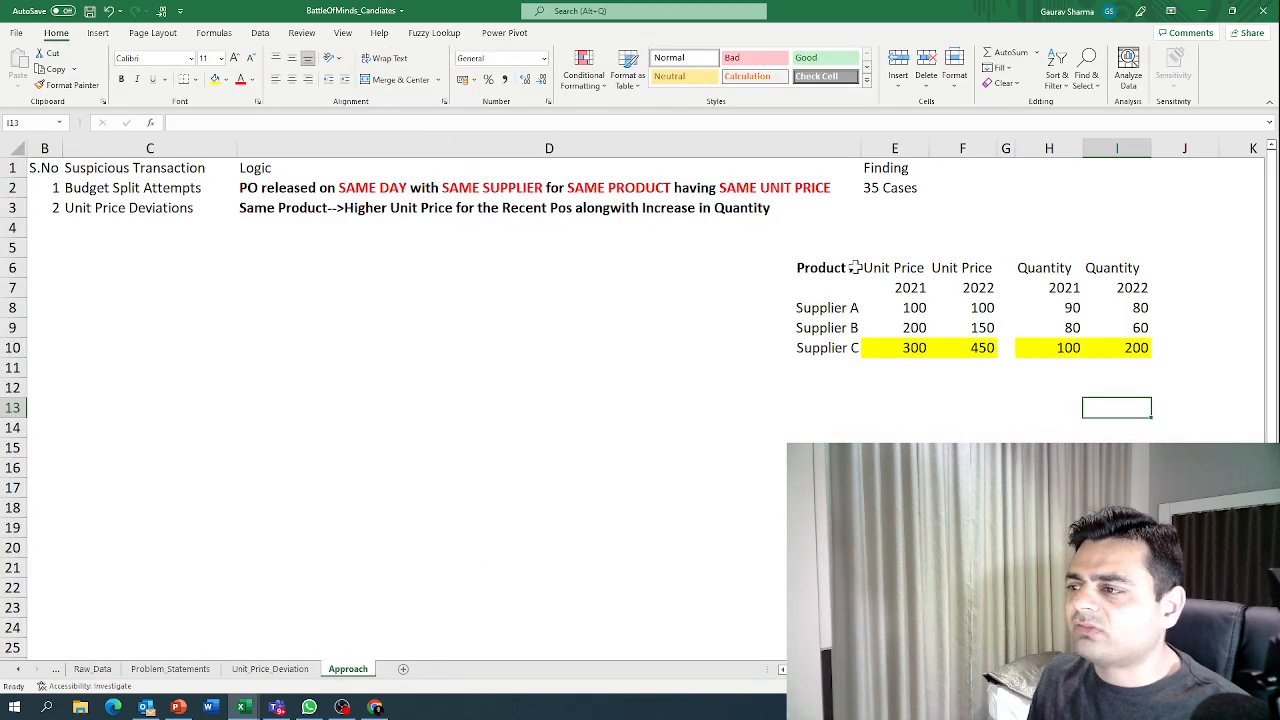
{"action": "left_click", "coordinate": [312, 209]}
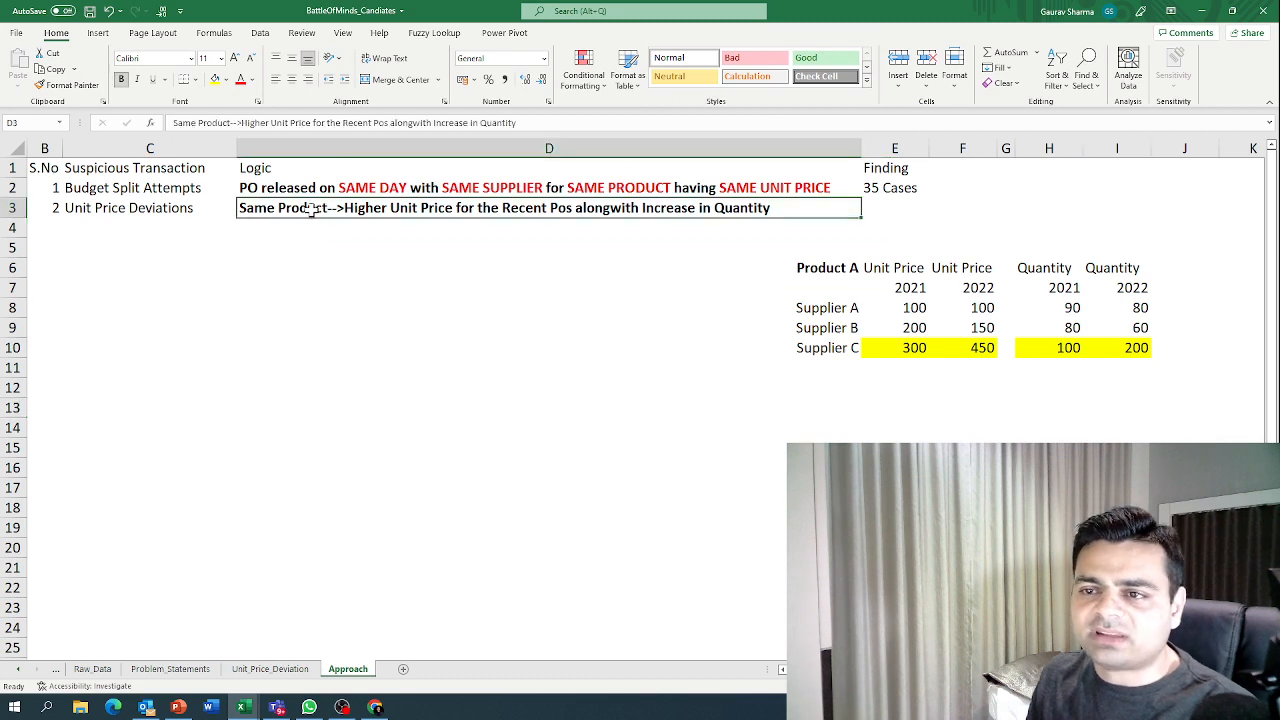
{"action": "left_click", "coordinate": [280, 669]}
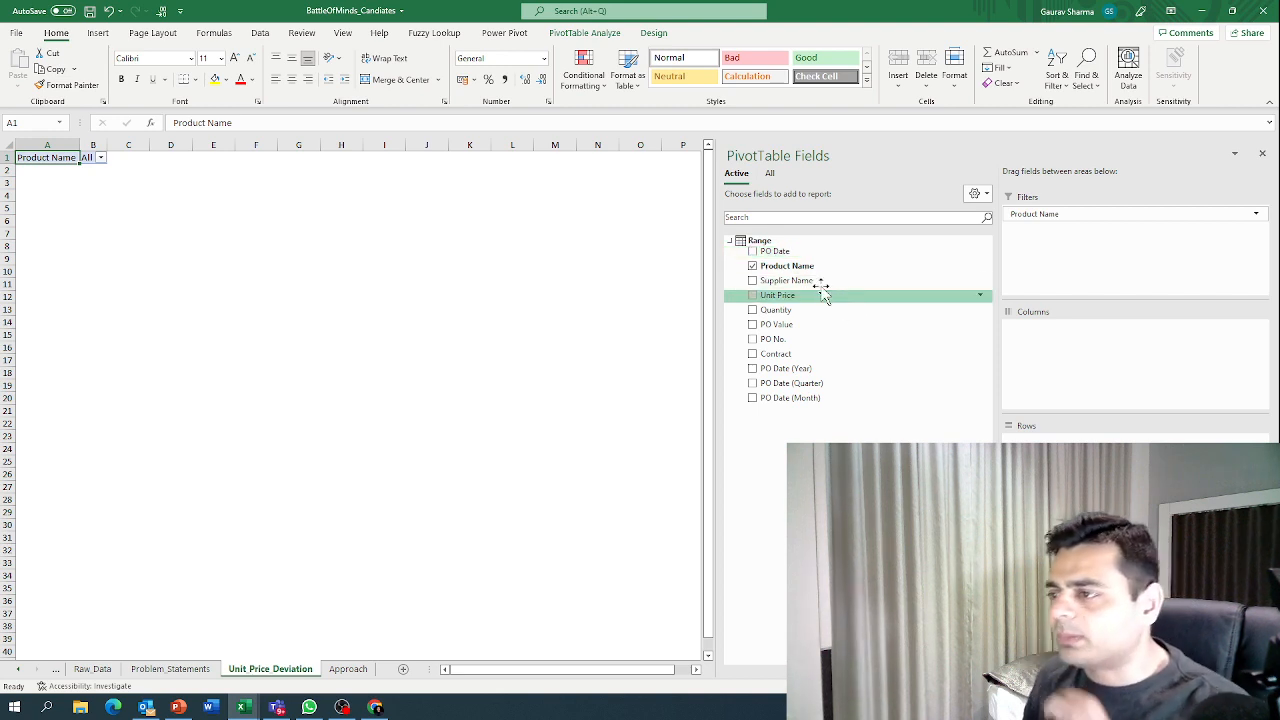
{"action": "left_click_drag", "start_coordinate": [815, 282], "coordinate": [1130, 460]}
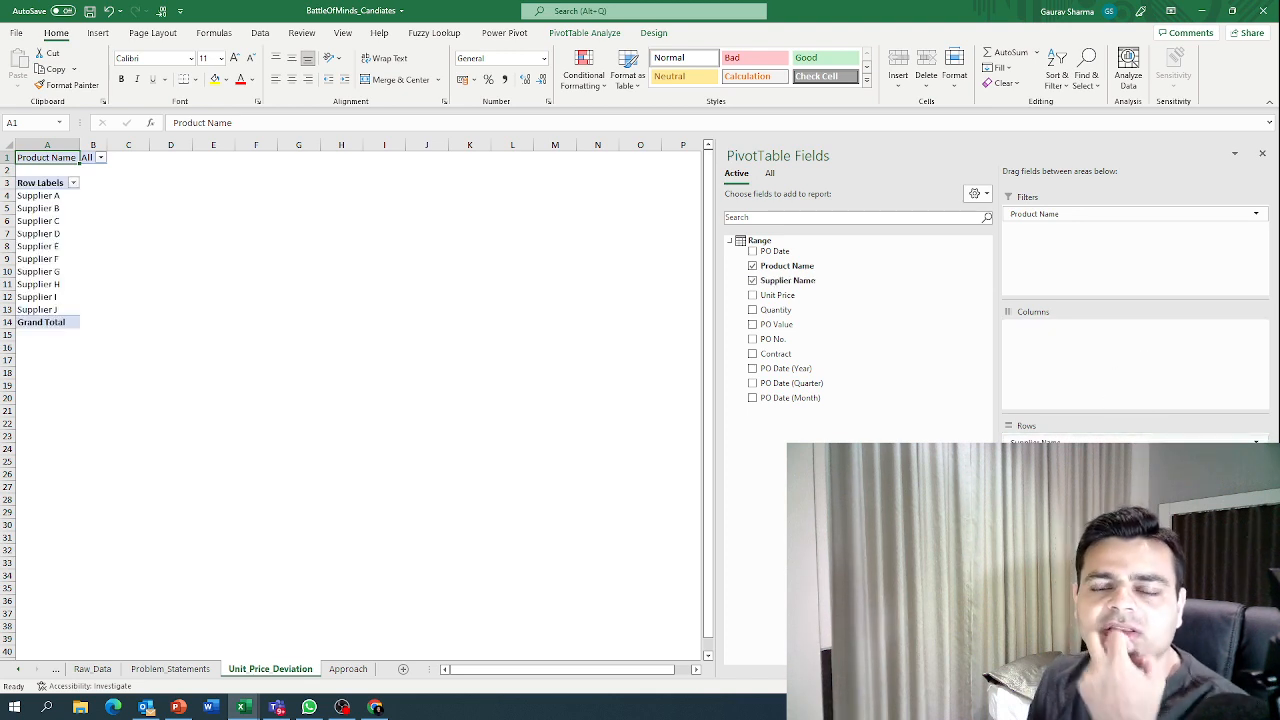
Step: Filter the PivotTable's Product Name report filter to Product C and select the listed suppliers
{"action": "left_click", "coordinate": [100, 157]}
{"action": "left_click", "coordinate": [12, 190]}
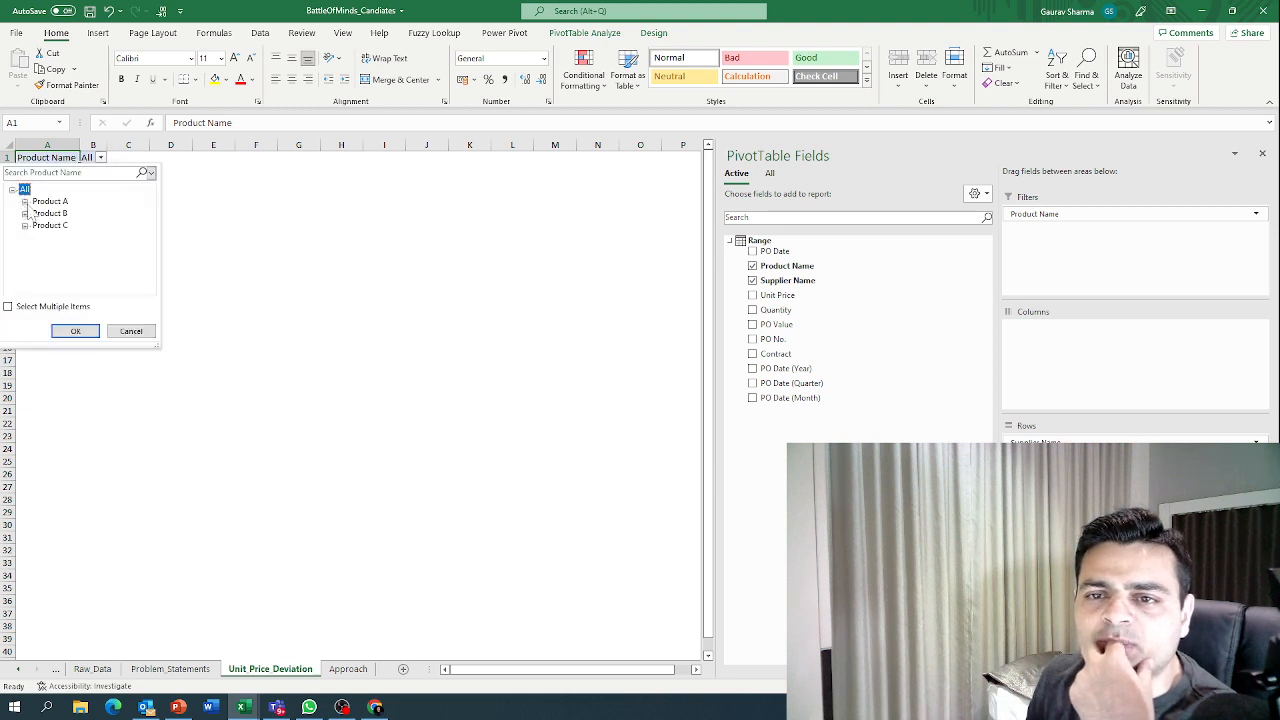
{"action": "left_click", "coordinate": [50, 225]}
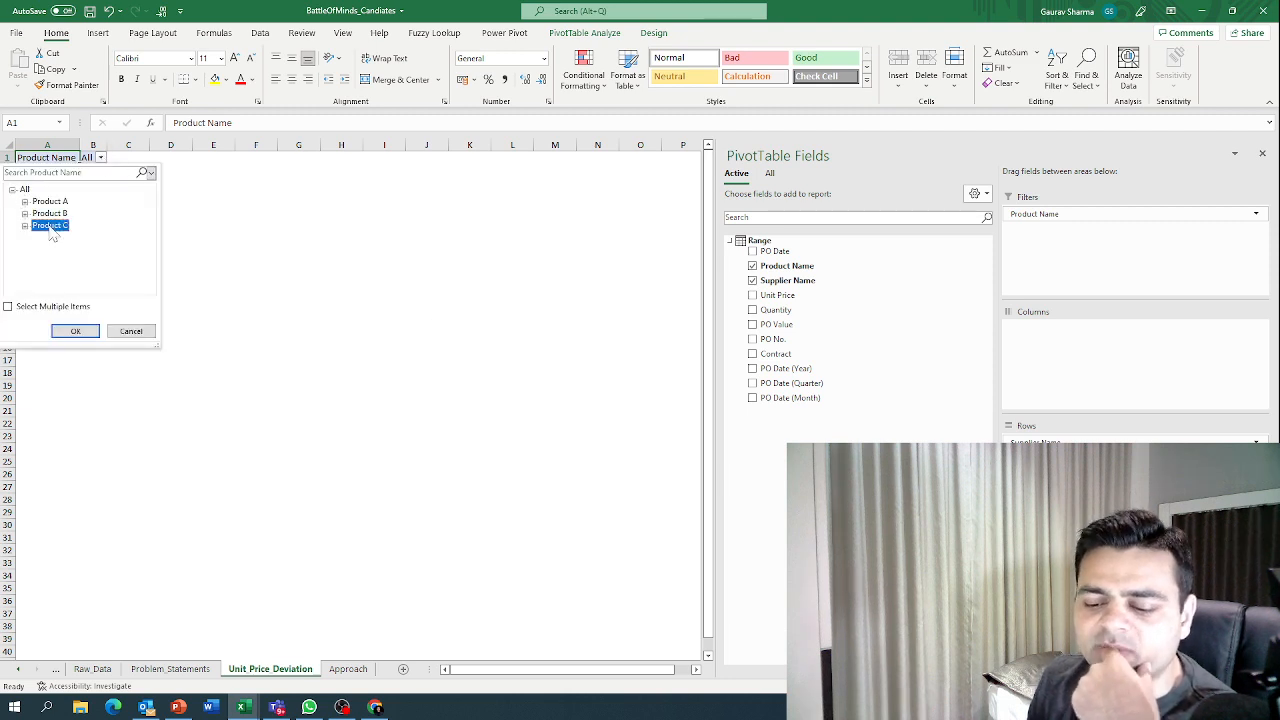
{"action": "left_click", "coordinate": [78, 331]}
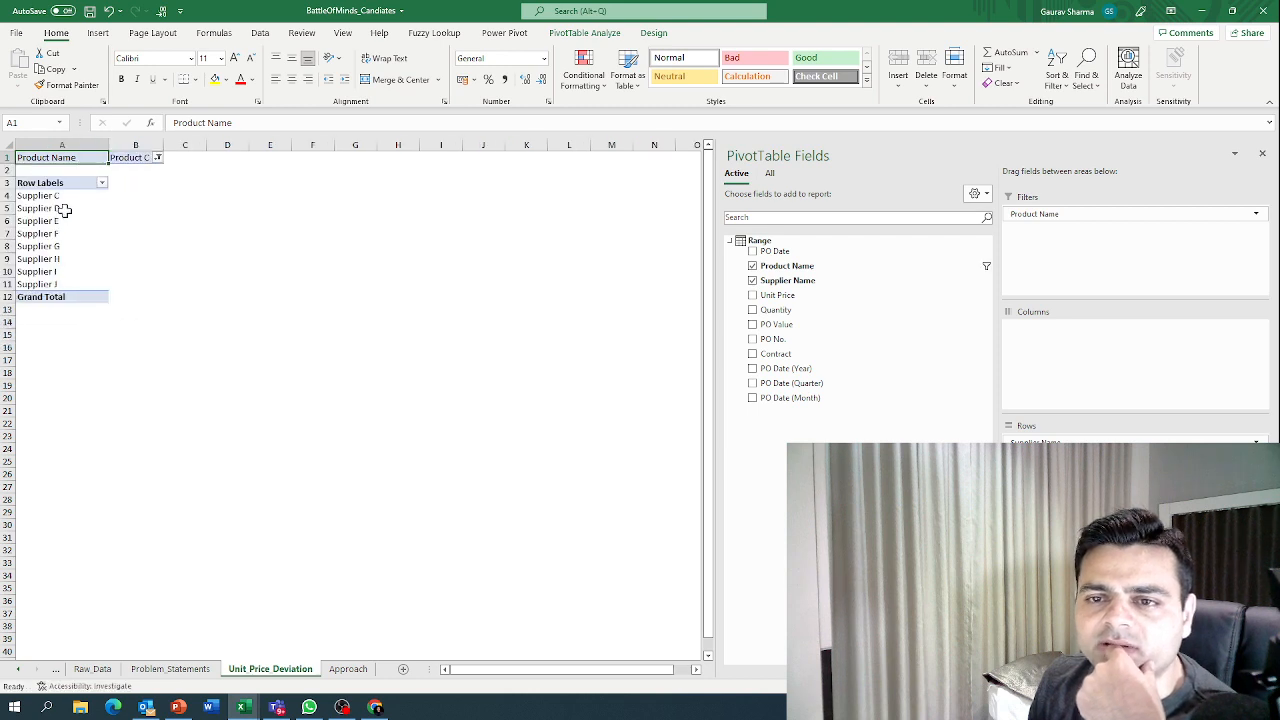
{"action": "left_click_drag", "start_coordinate": [62, 196], "coordinate": [82, 272]}
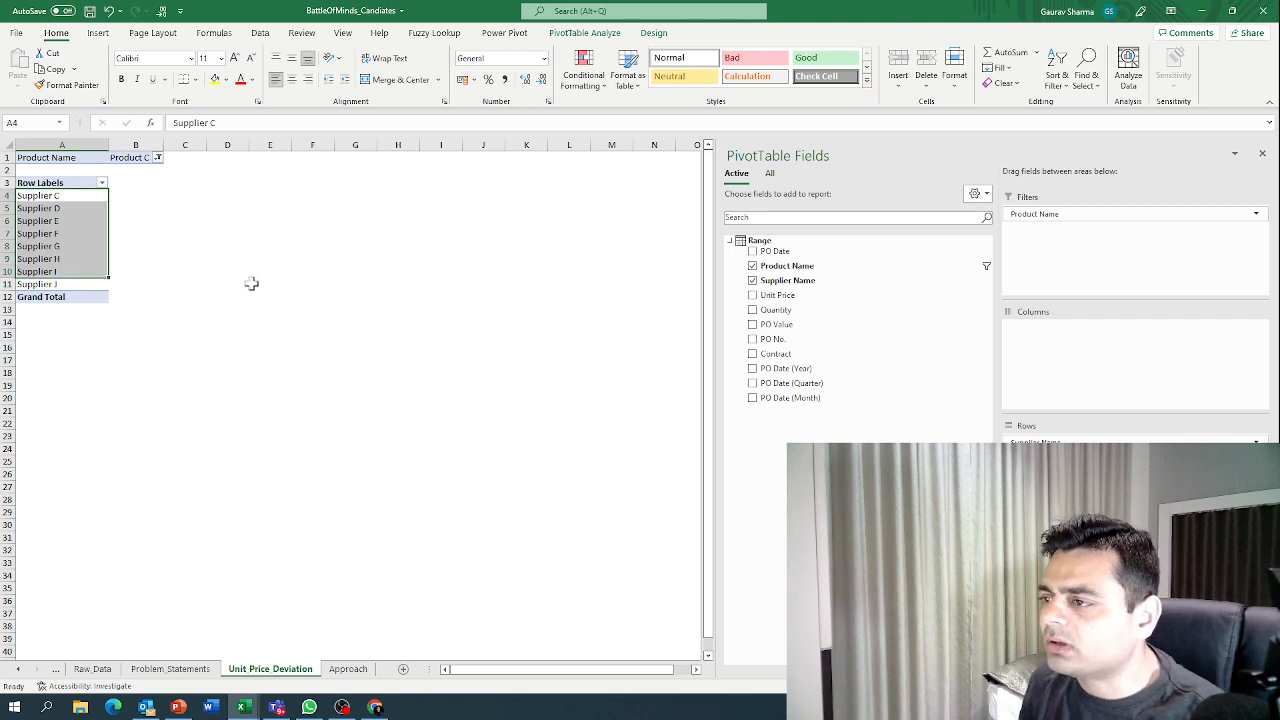
Step: Add PO Date (Year) to the PivotTable columns and look over the 2021 and 2022 columns against the suppliers
{"action": "left_click_drag", "start_coordinate": [806, 372], "coordinate": [1097, 363]}
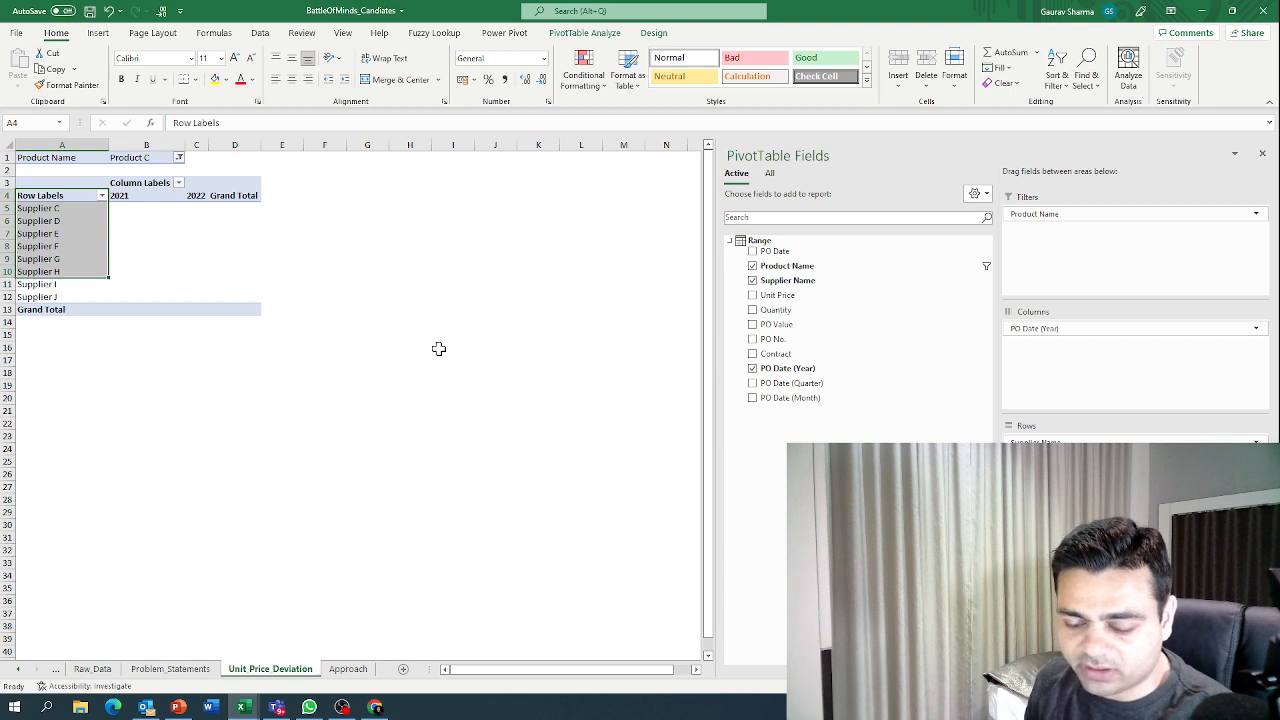
{"action": "left_click", "coordinate": [196, 196]}
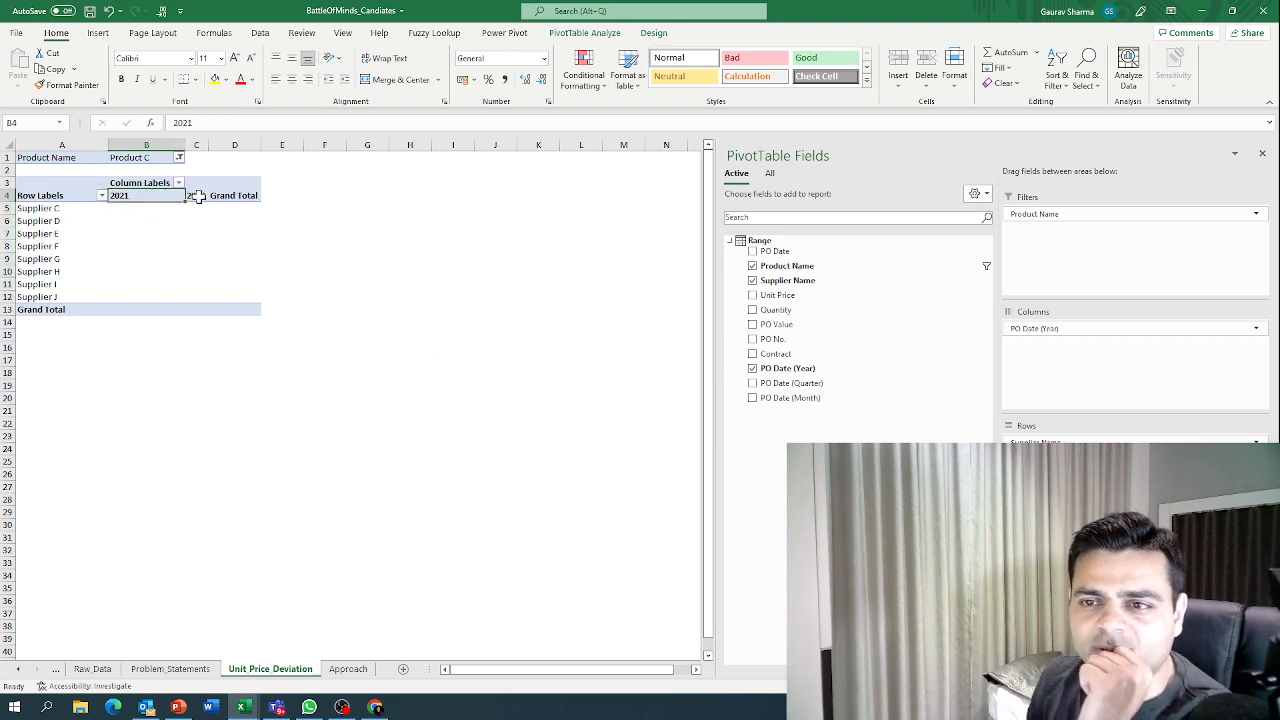
{"action": "left_click", "coordinate": [145, 196]}
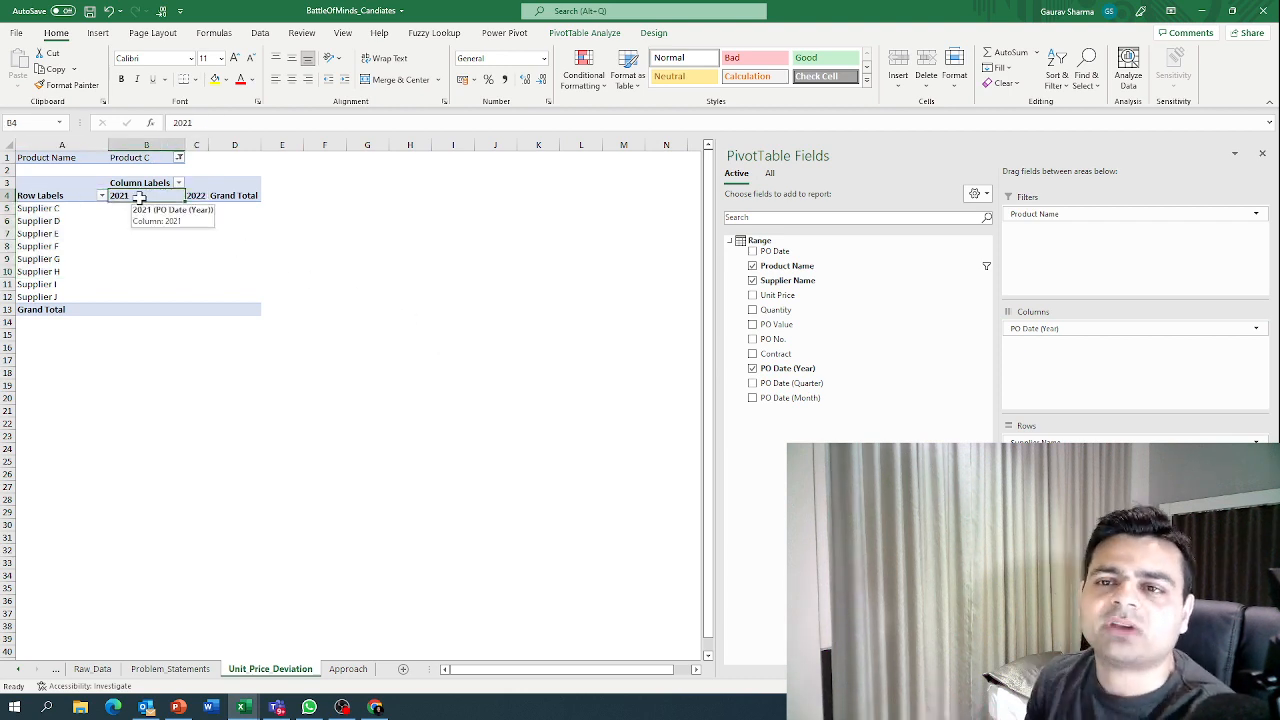
{"action": "left_click_drag", "start_coordinate": [38, 210], "coordinate": [63, 288]}
{"action": "left_click", "coordinate": [141, 197]}
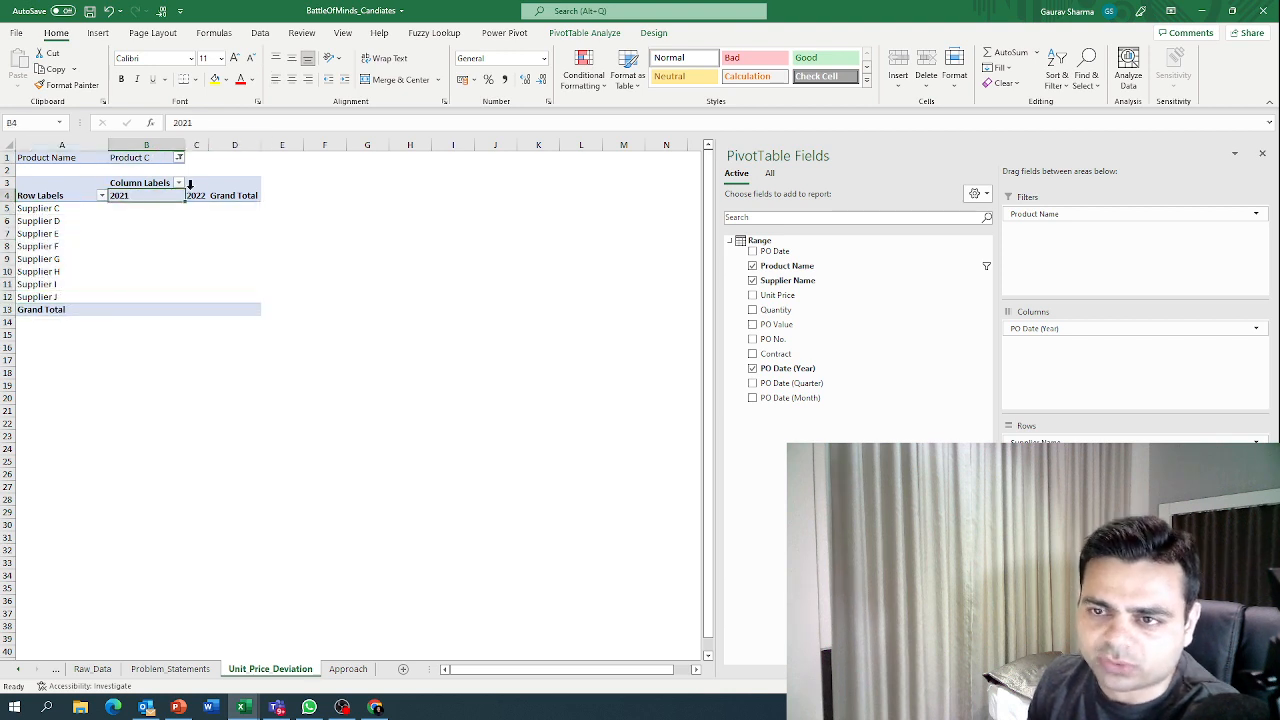
{"action": "left_click", "coordinate": [201, 186]}
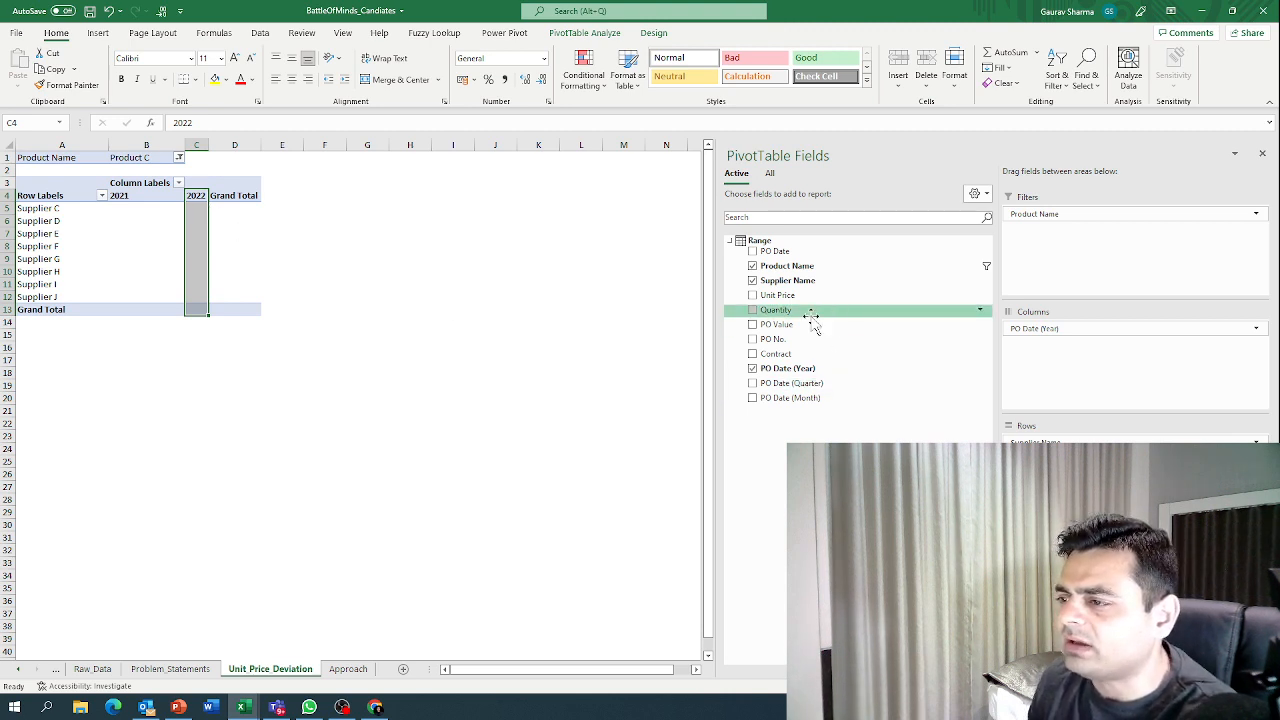
Step: Add Quantity to the PivotTable values and widen column C so the 2022 figures fit
{"action": "left_click", "coordinate": [753, 309]}
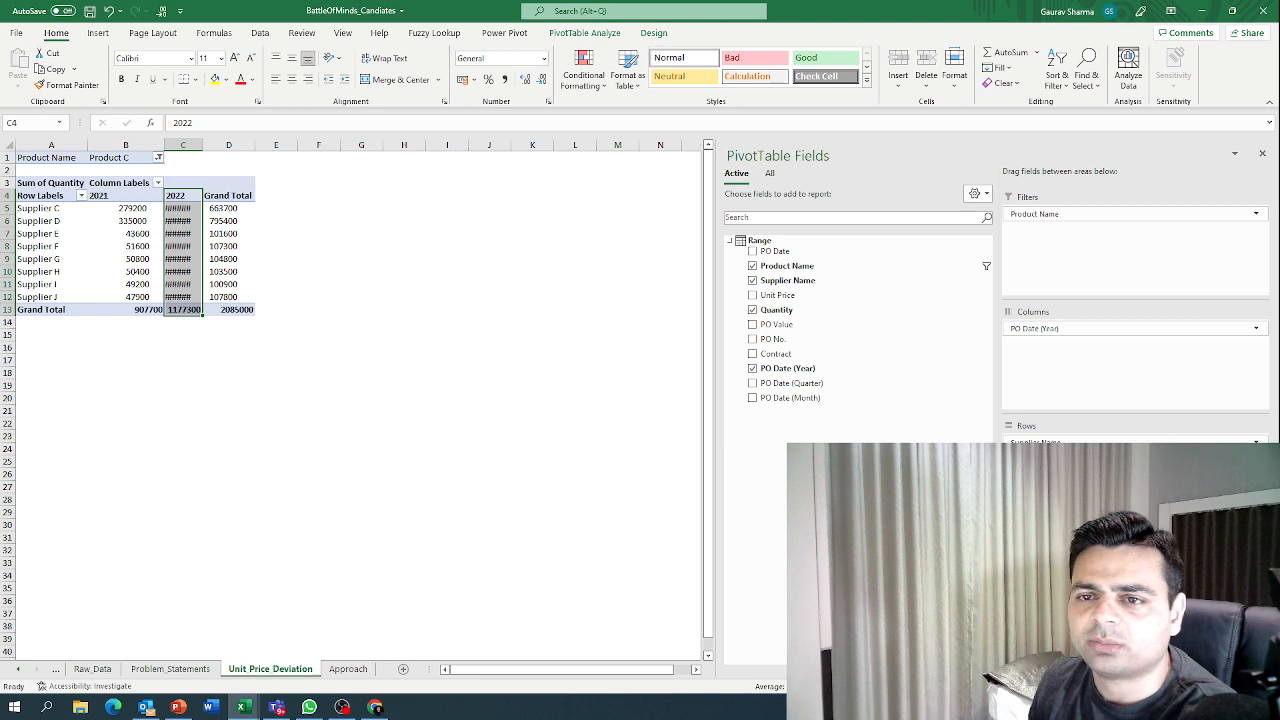
{"action": "left_click_drag", "start_coordinate": [202, 146], "coordinate": [218, 146]}
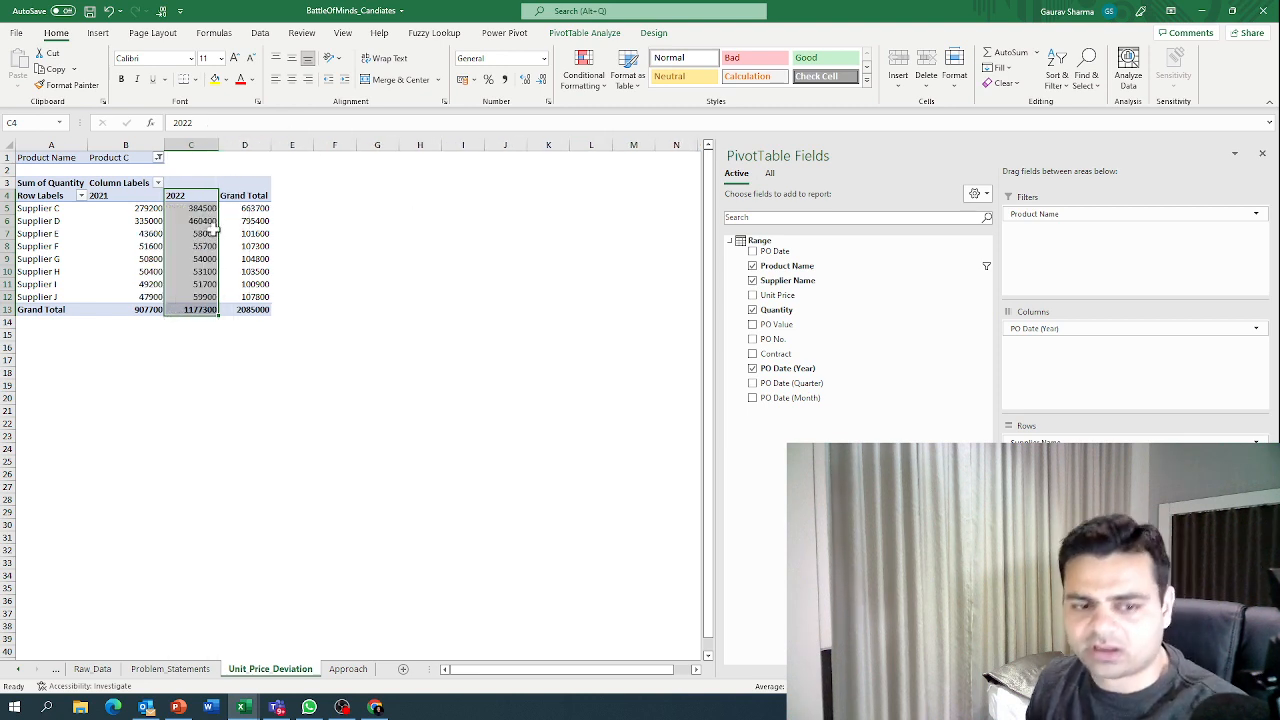
{"action": "scroll", "coordinate": [230, 216], "scroll_direction": "up", "scroll_amount": 1, "text": "ctrl"}
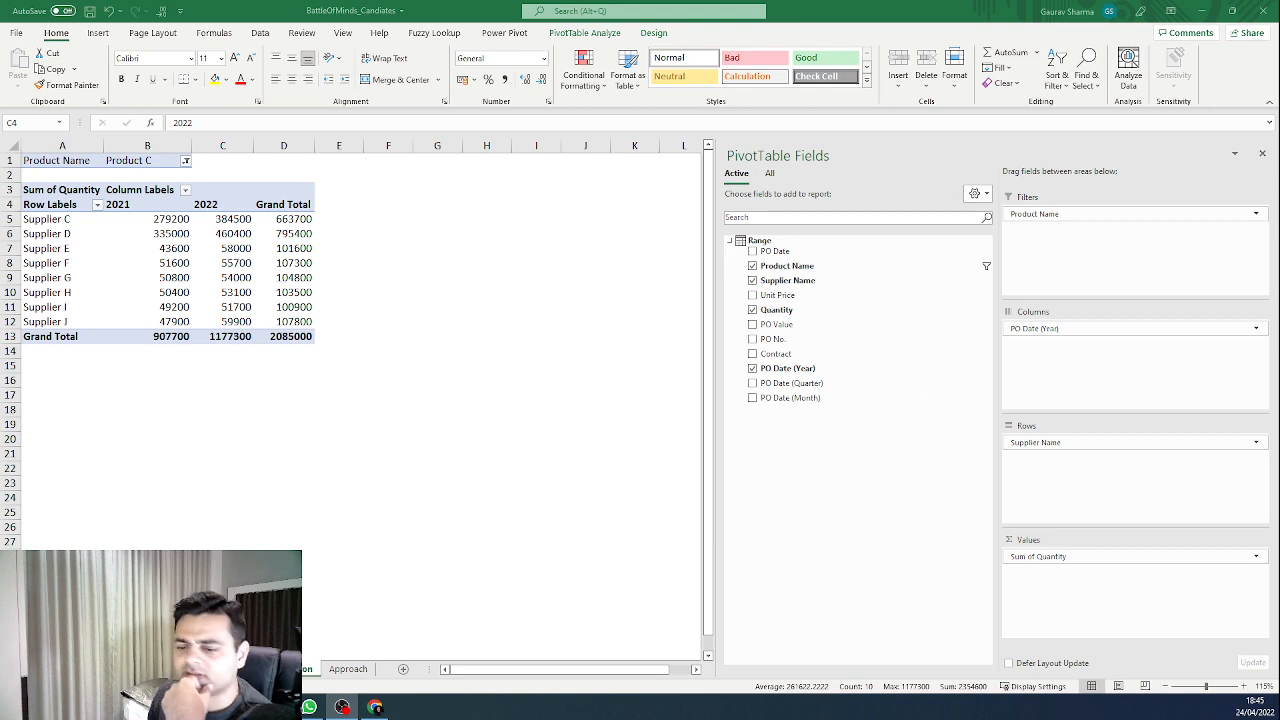
Step: Check the Unit Price and Quantity columns in Raw_Data, and add Unit Price to the PivotTable values
{"action": "left_click", "coordinate": [242, 669]}
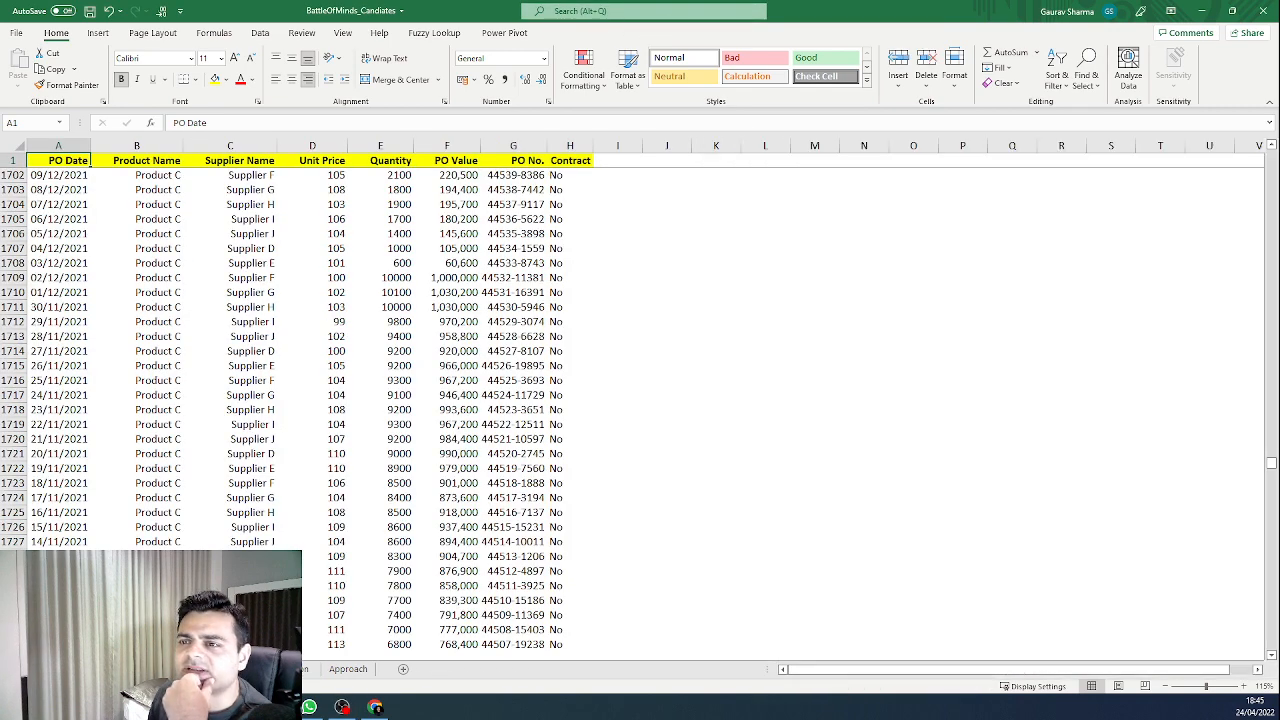
{"action": "left_click_drag", "start_coordinate": [320, 160], "coordinate": [385, 395]}
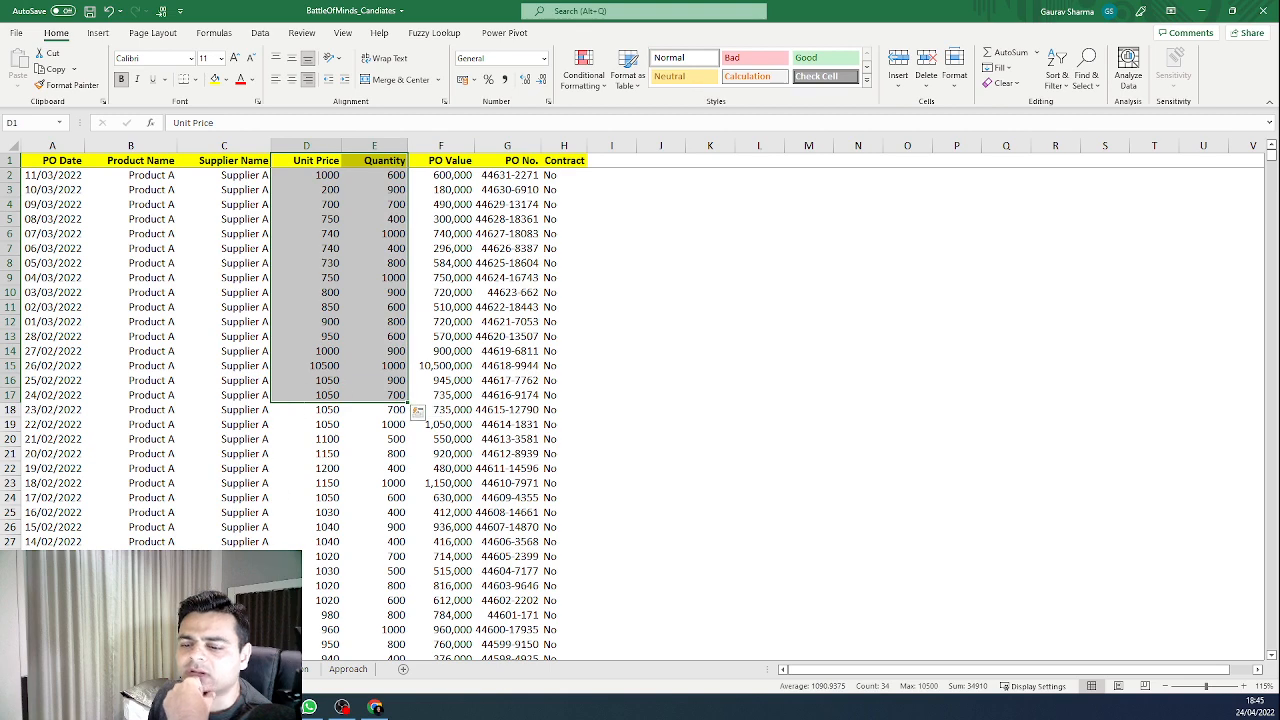
{"action": "left_click", "coordinate": [288, 669]}
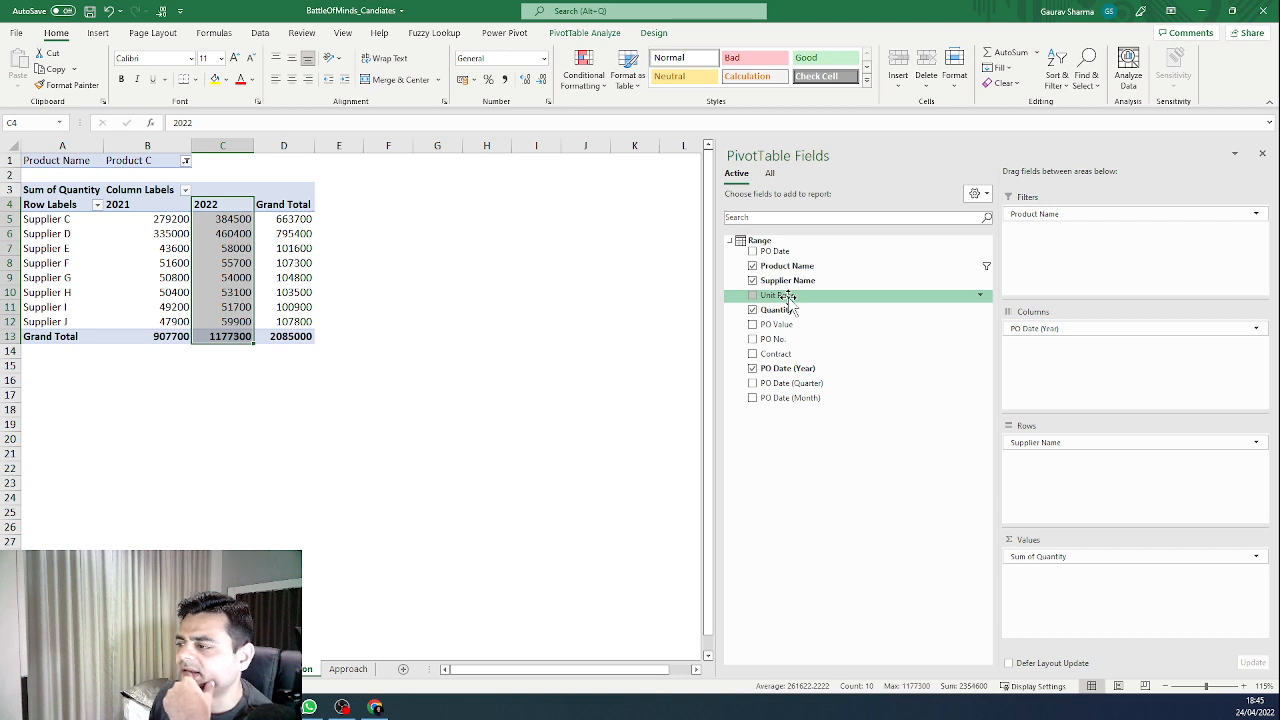
{"action": "left_click_drag", "start_coordinate": [787, 297], "coordinate": [1084, 591]}
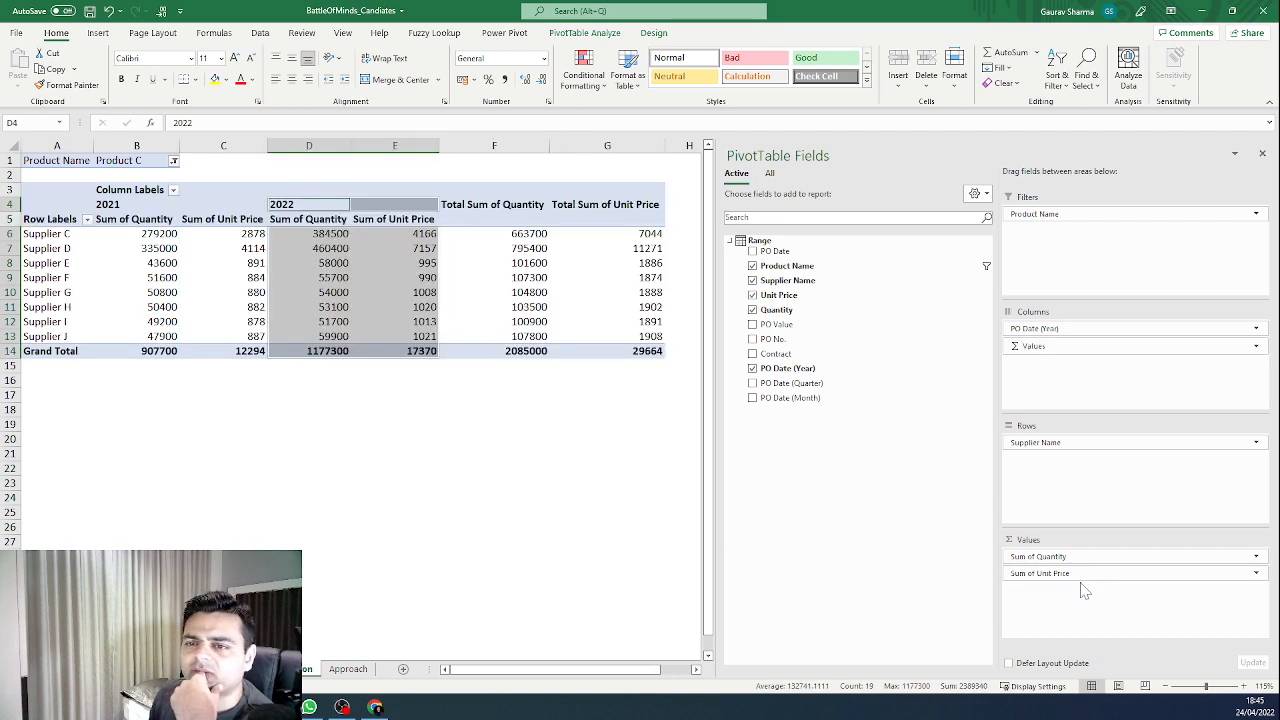
Step: Change the Unit Price value field to summarize by Average and select the 2021 averages
{"action": "left_click", "coordinate": [1080, 574]}
{"action": "left_click", "coordinate": [1180, 554]}
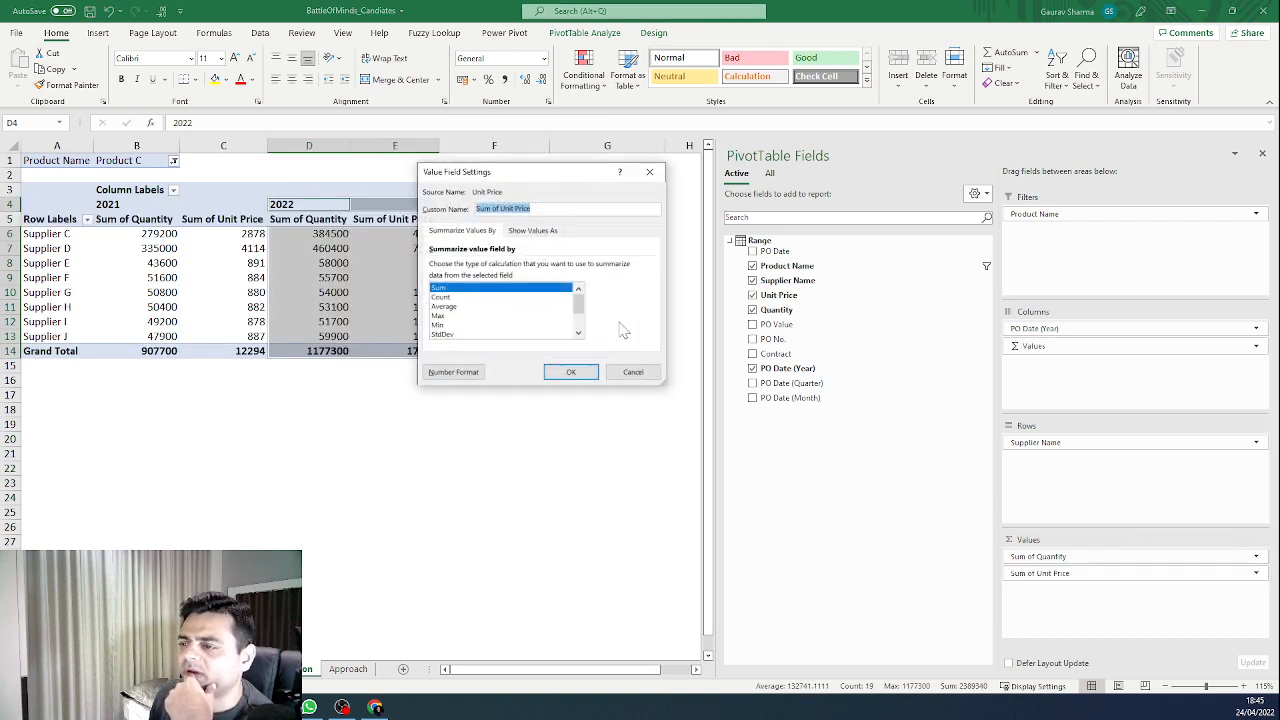
{"action": "left_click", "coordinate": [444, 306]}
{"action": "left_click", "coordinate": [570, 372]}
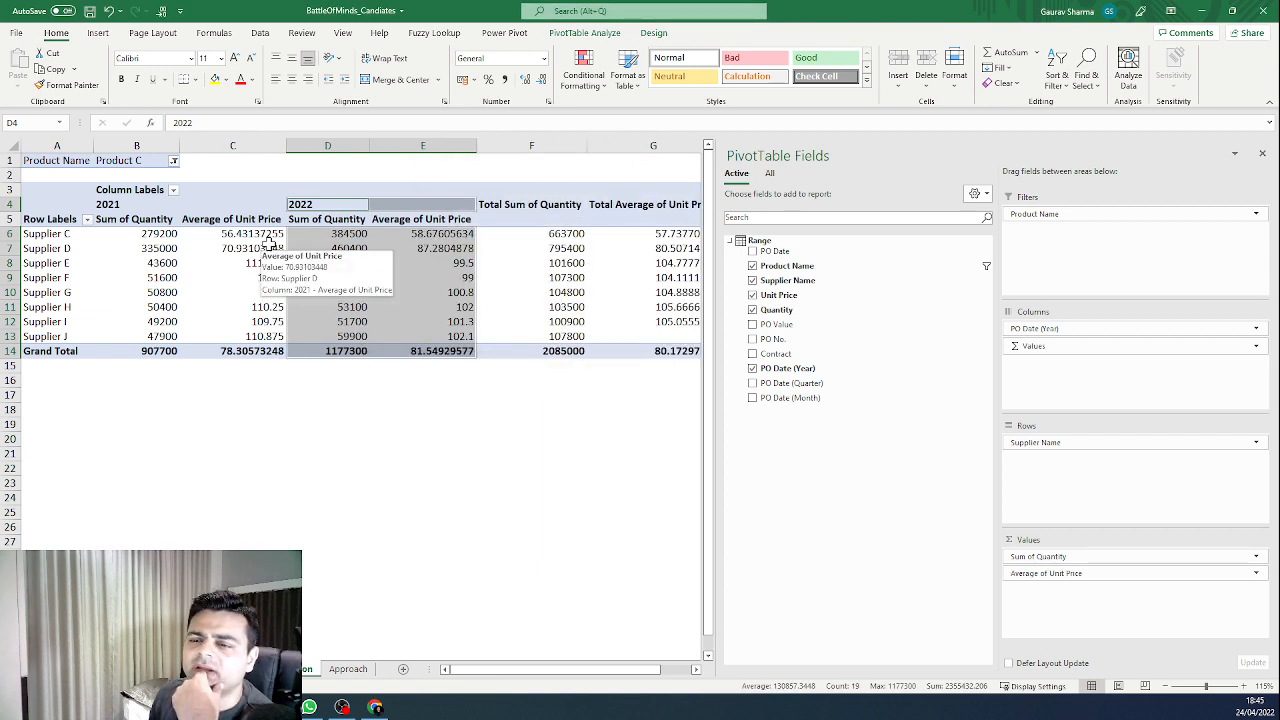
{"action": "left_click_drag", "start_coordinate": [262, 226], "coordinate": [250, 352]}
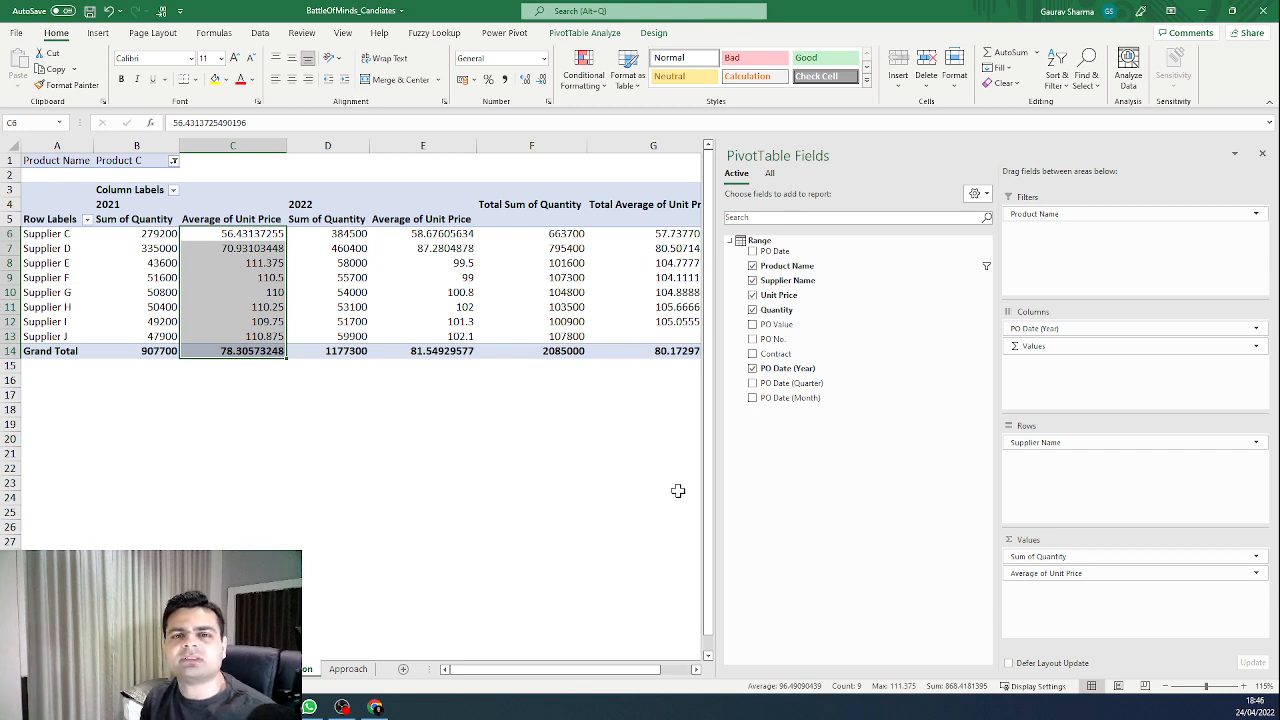
Step: Format the Average of Unit Price value field as Number without decimals
{"action": "left_click", "coordinate": [1122, 573]}
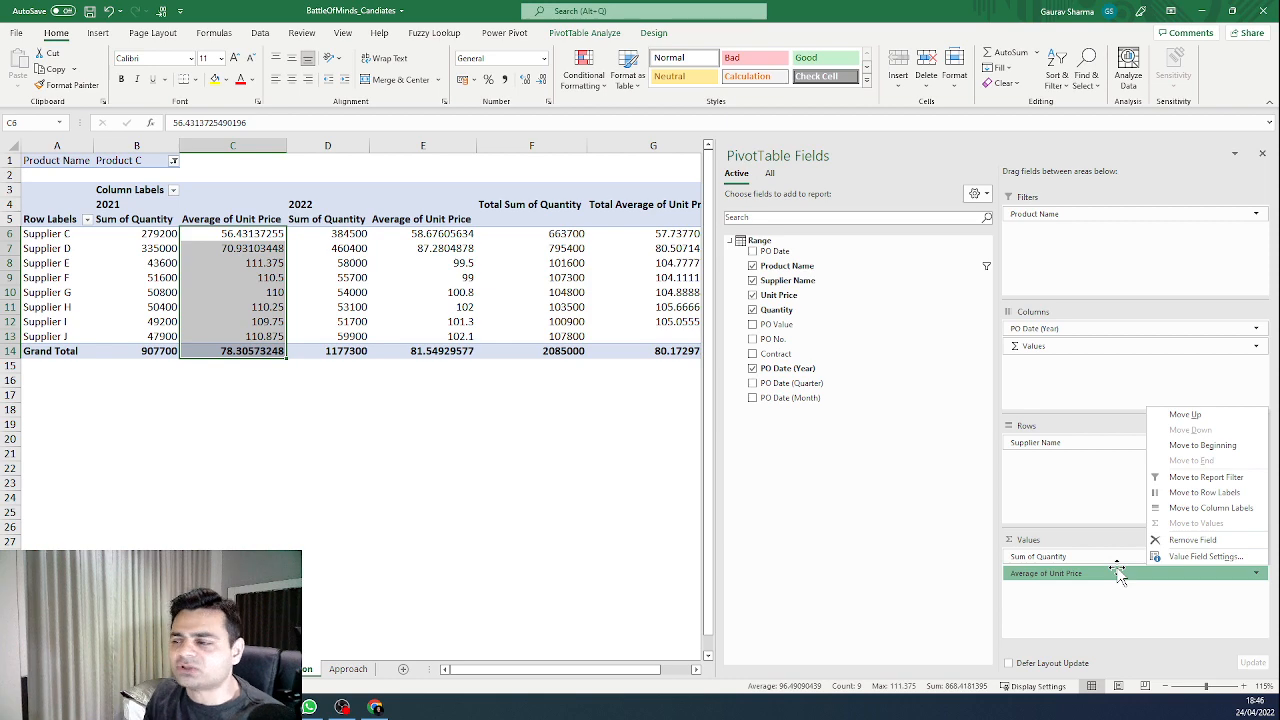
{"action": "left_click", "coordinate": [1203, 556]}
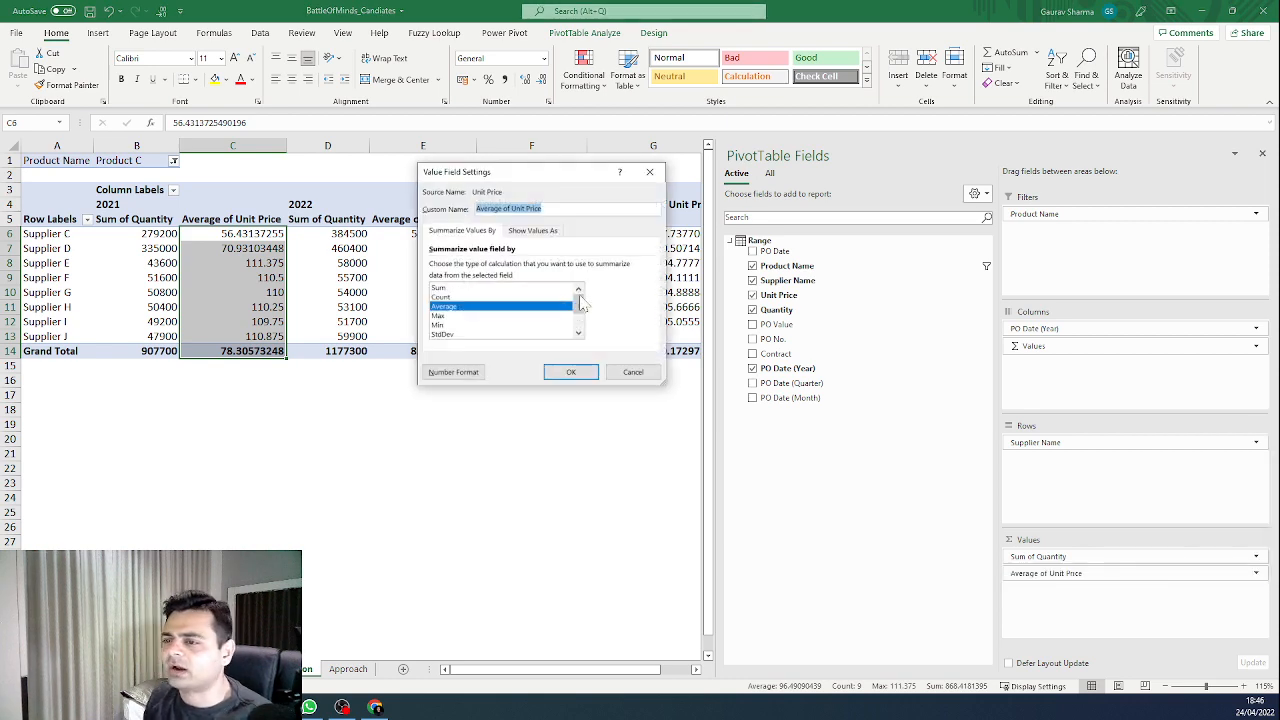
{"action": "left_click", "coordinate": [458, 373]}
{"action": "left_click", "coordinate": [396, 175]}
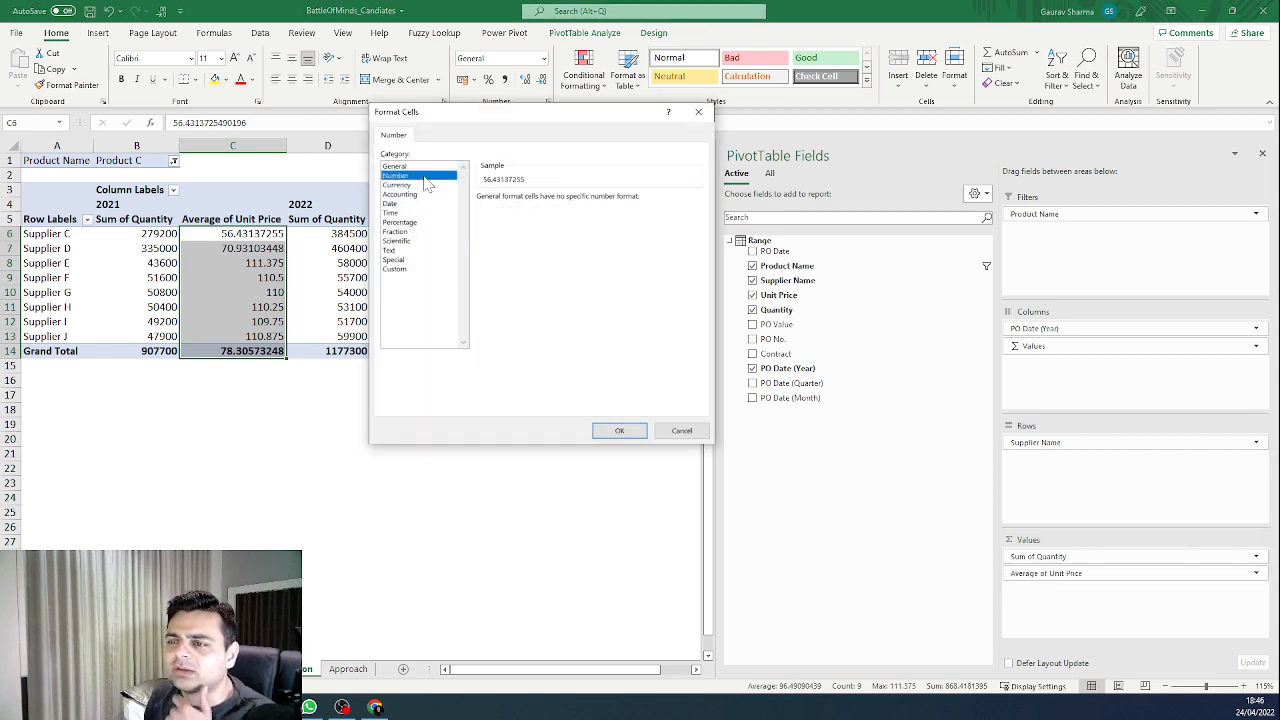
{"action": "left_click", "coordinate": [604, 431]}
{"action": "left_click", "coordinate": [571, 372]}
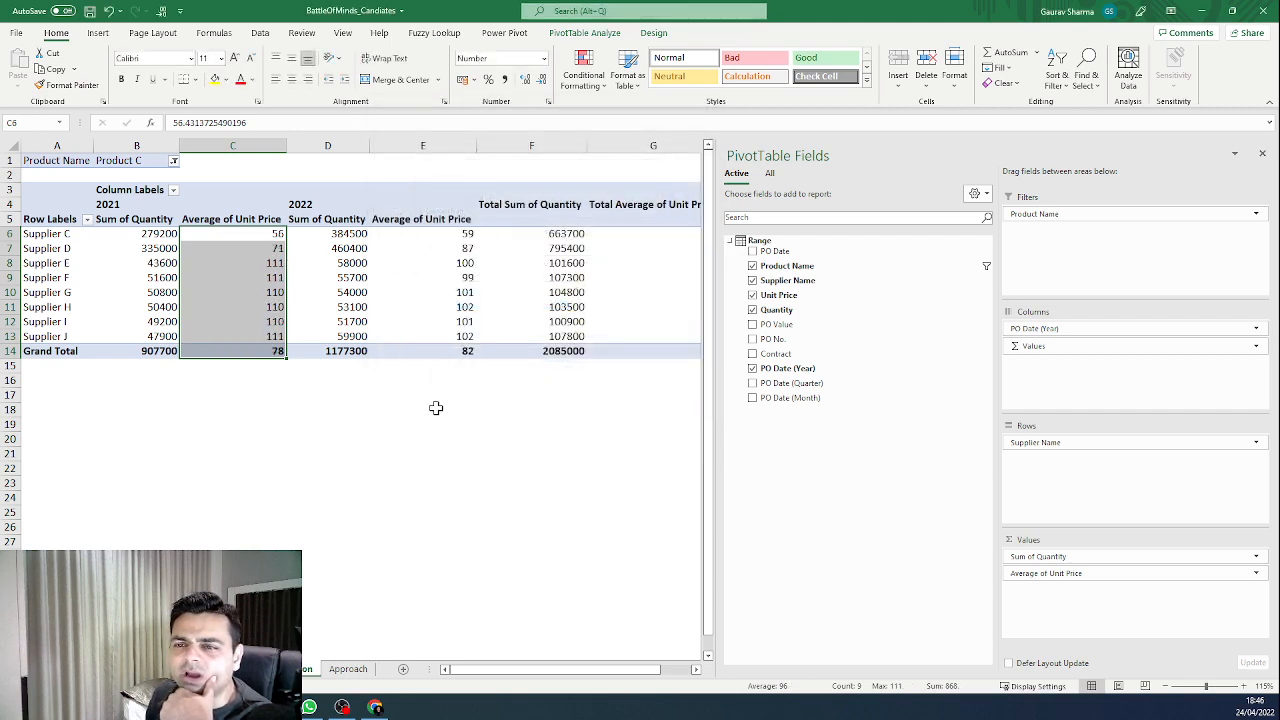
Step: Rename the Sum of Quantity header as Qty and the Average of Unit Price header as Unit Price
{"action": "left_click", "coordinate": [137, 219]}
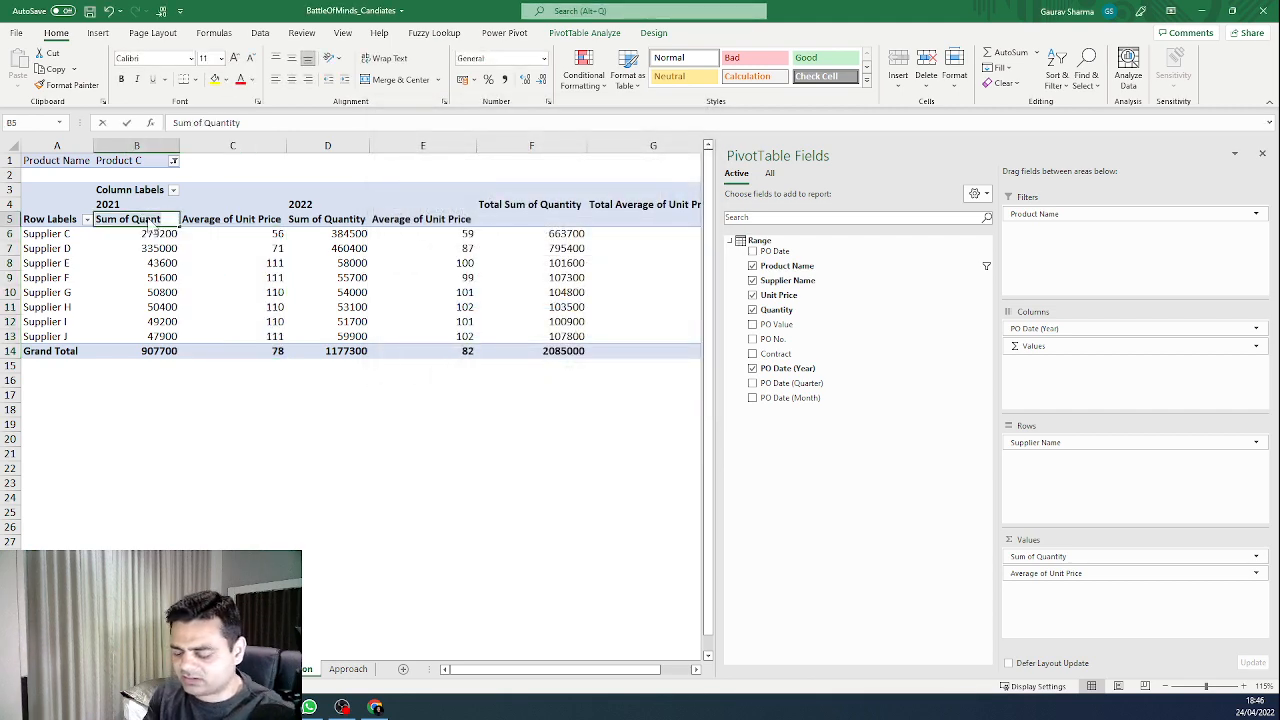
{"action": "type", "text": "Qty"}
{"action": "key", "text": "Return"}
{"action": "left_click", "coordinate": [216, 212]}
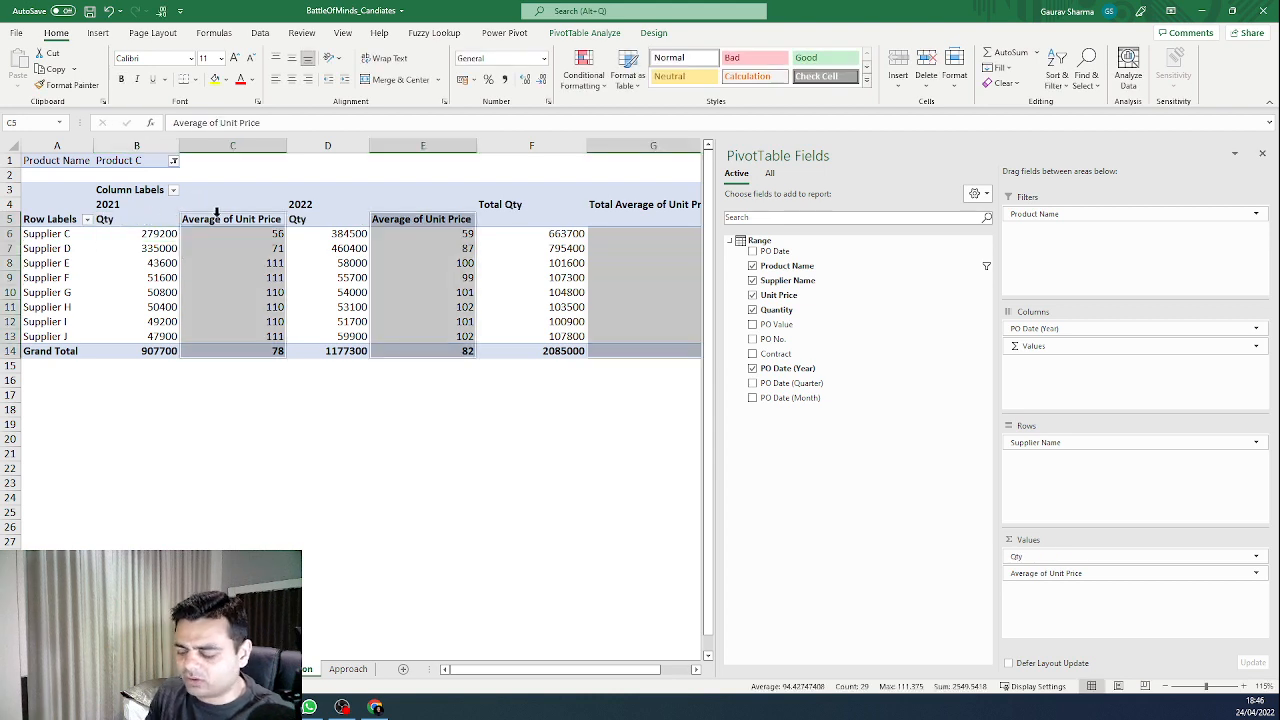
{"action": "left_click", "coordinate": [216, 212]}
{"action": "left_click", "coordinate": [220, 219]}
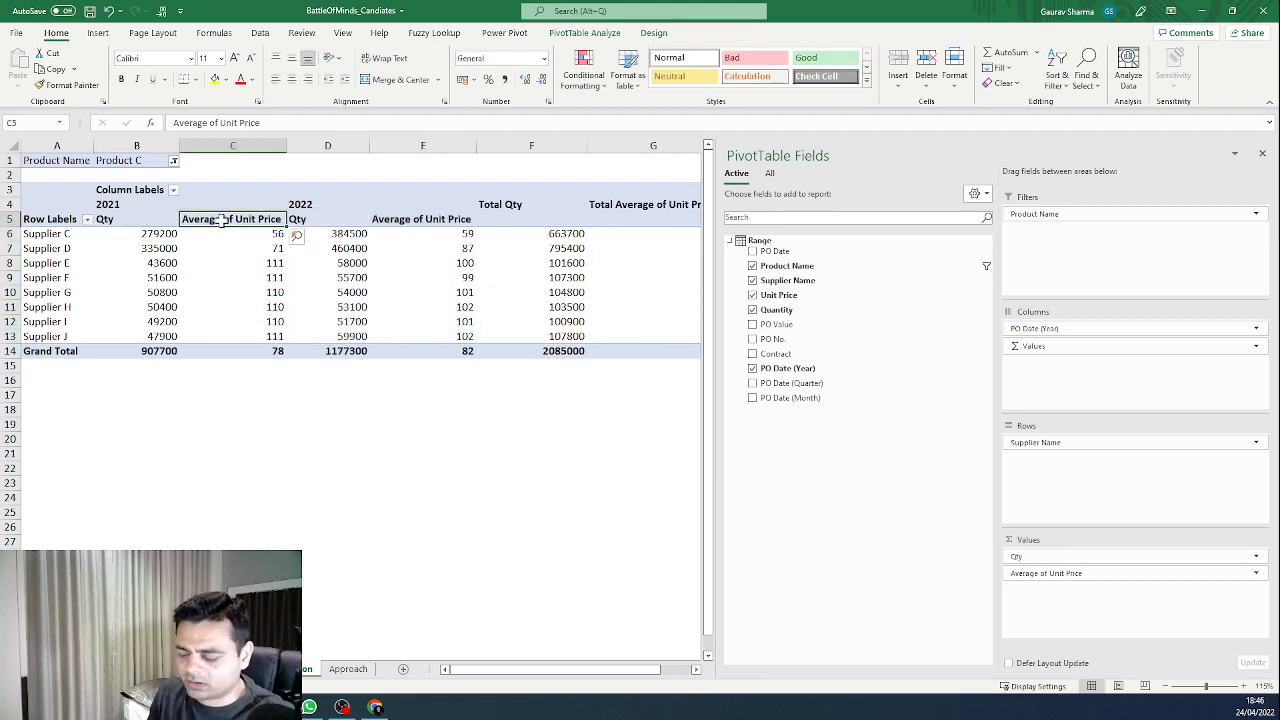
{"action": "type", "text": "Unit Price"}
{"action": "key", "text": "Return"}
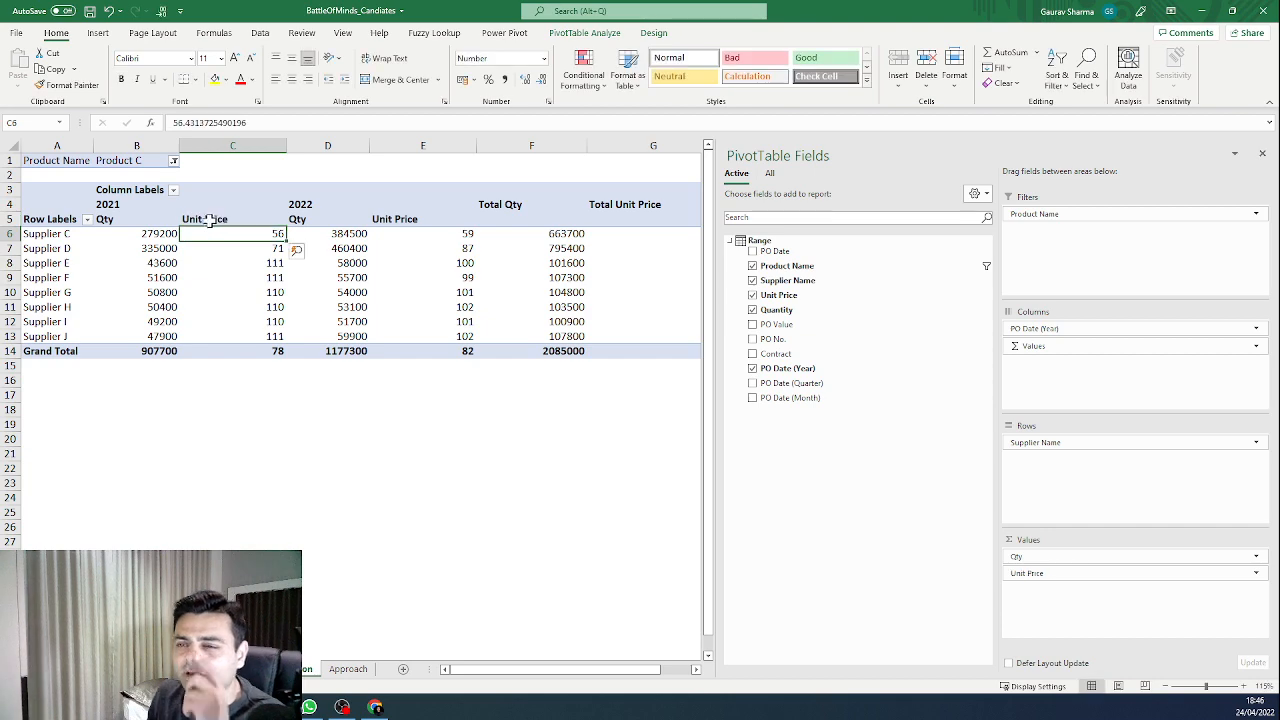
Step: Narrow columns B through G of the PivotTable sheet to one equal, compact width
{"action": "left_click_drag", "start_coordinate": [158, 142], "coordinate": [648, 142]}
{"action": "left_click", "coordinate": [648, 142]}
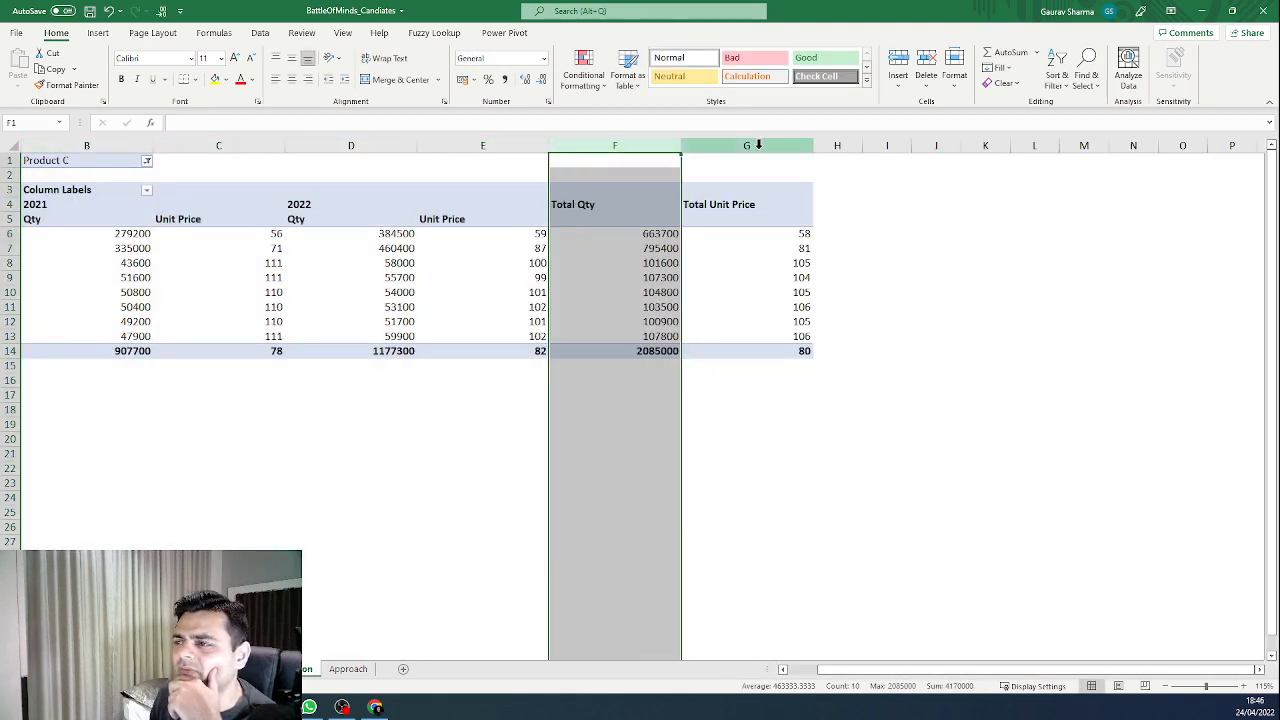
{"action": "left_click_drag", "start_coordinate": [757, 144], "coordinate": [194, 126]}
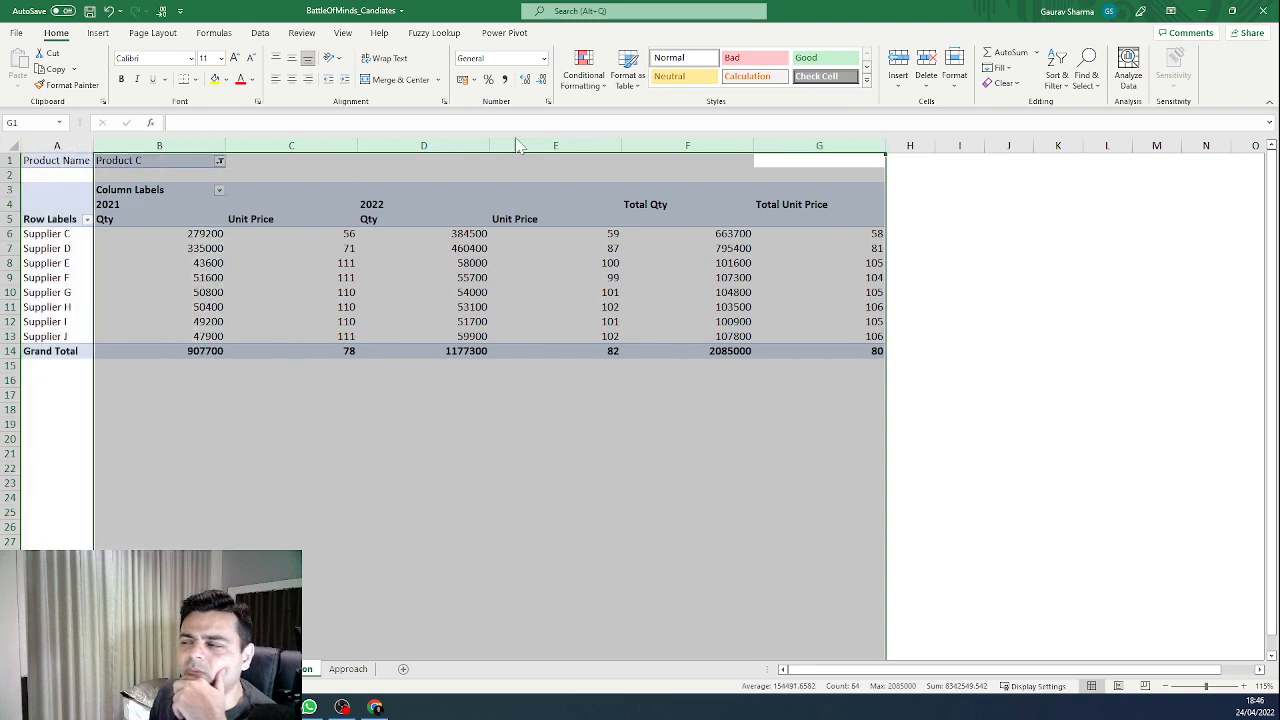
{"action": "left_click_drag", "start_coordinate": [881, 148], "coordinate": [795, 168]}
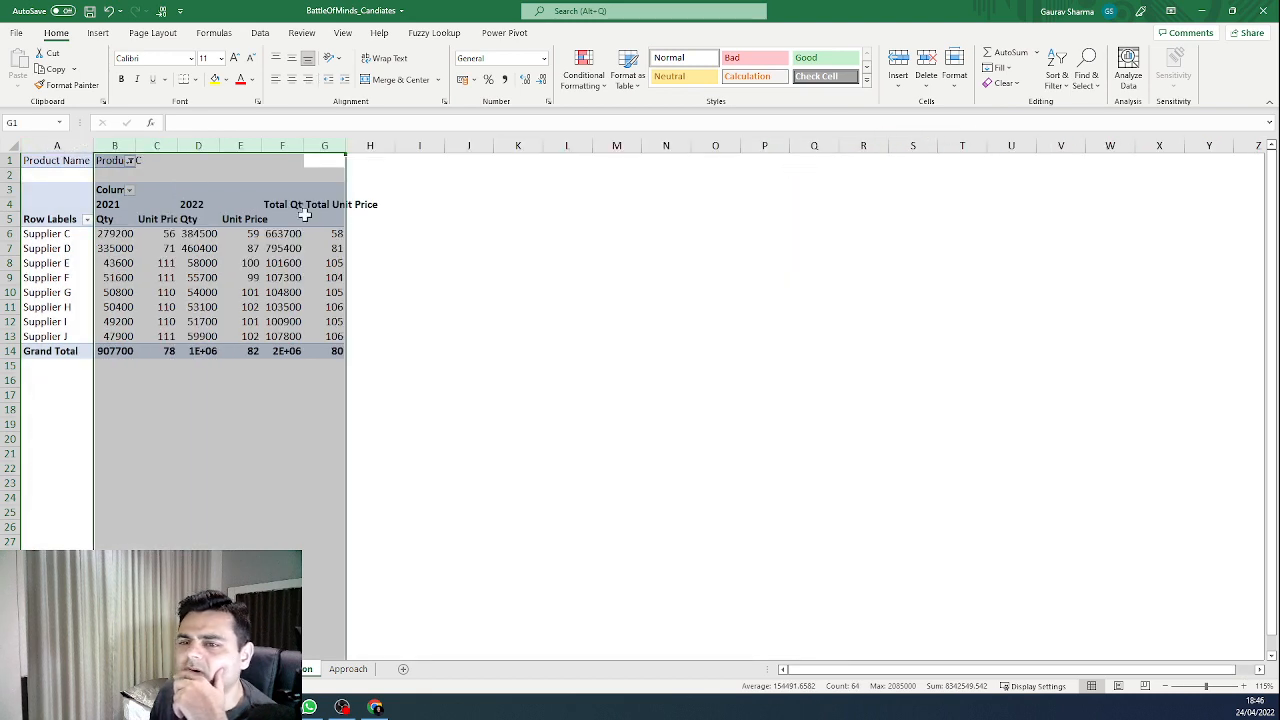
Step: Widen column C to fit its Unit Price header, and autofit the Total Qty and Total Unit Price columns
{"action": "left_click", "coordinate": [205, 248]}
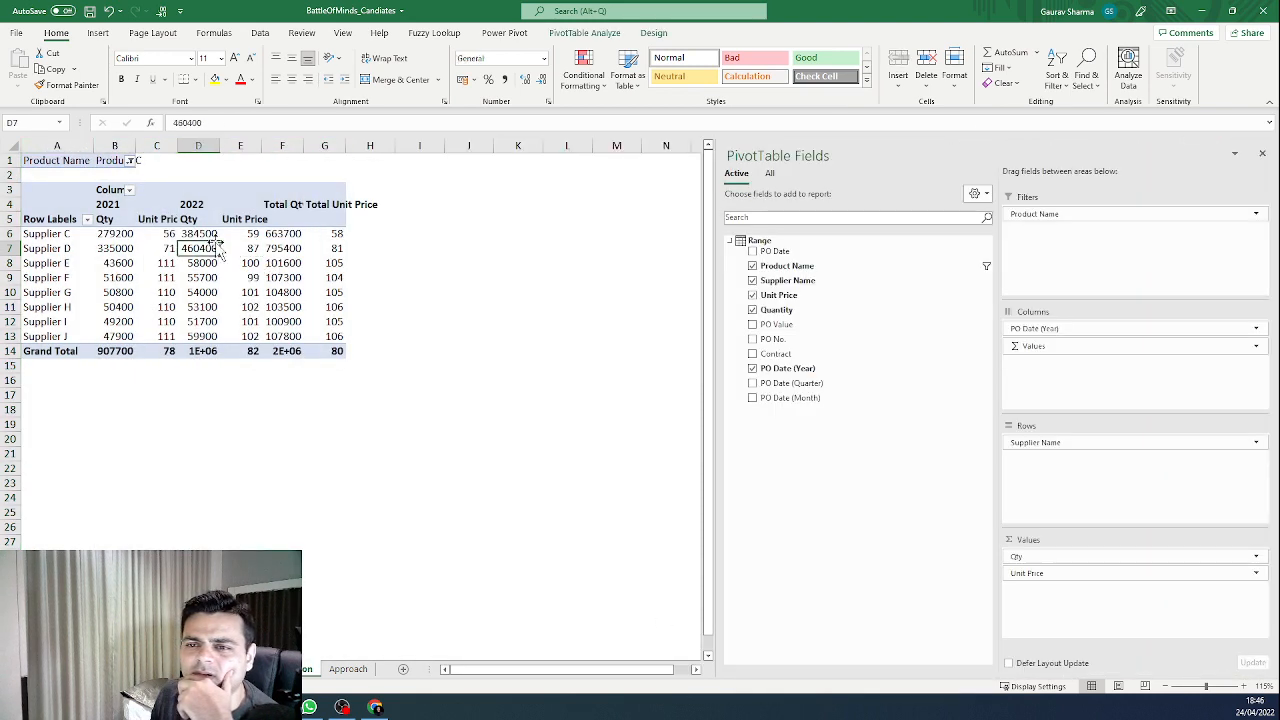
{"action": "left_click_drag", "start_coordinate": [179, 146], "coordinate": [194, 146]}
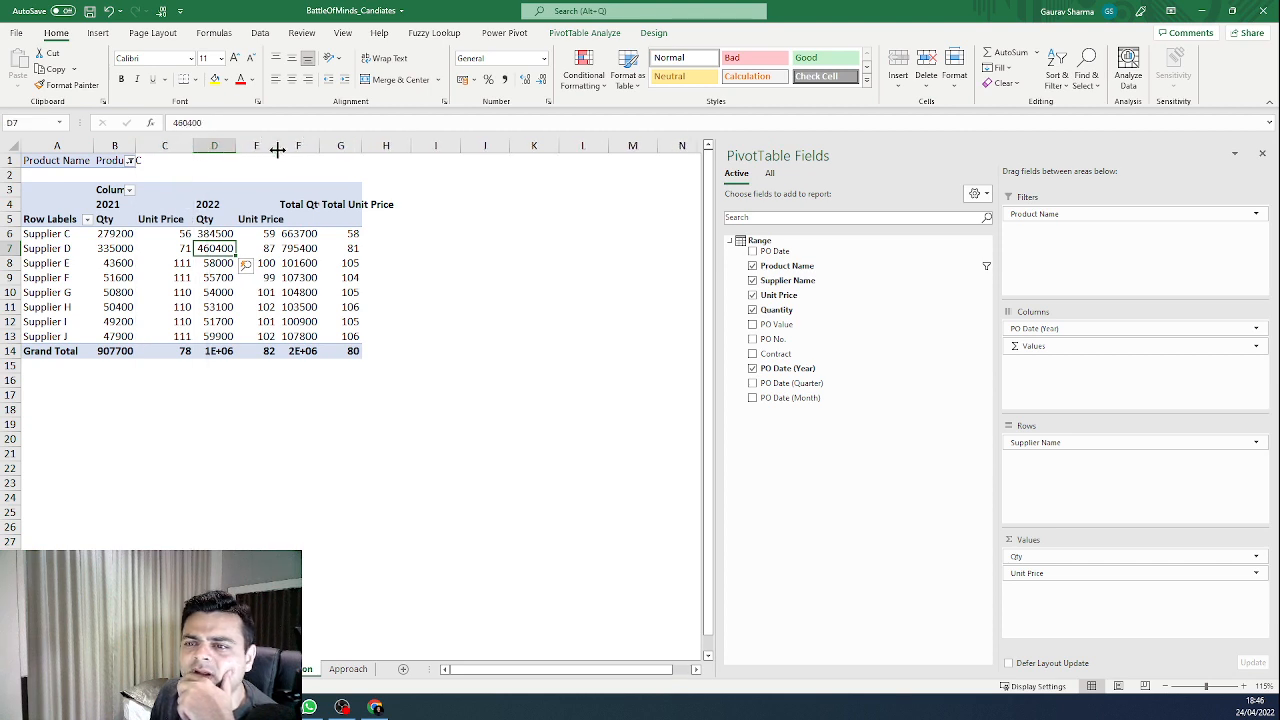
{"action": "left_click", "coordinate": [265, 197]}
{"action": "double_click", "coordinate": [319, 146]}
{"action": "double_click", "coordinate": [368, 146]}
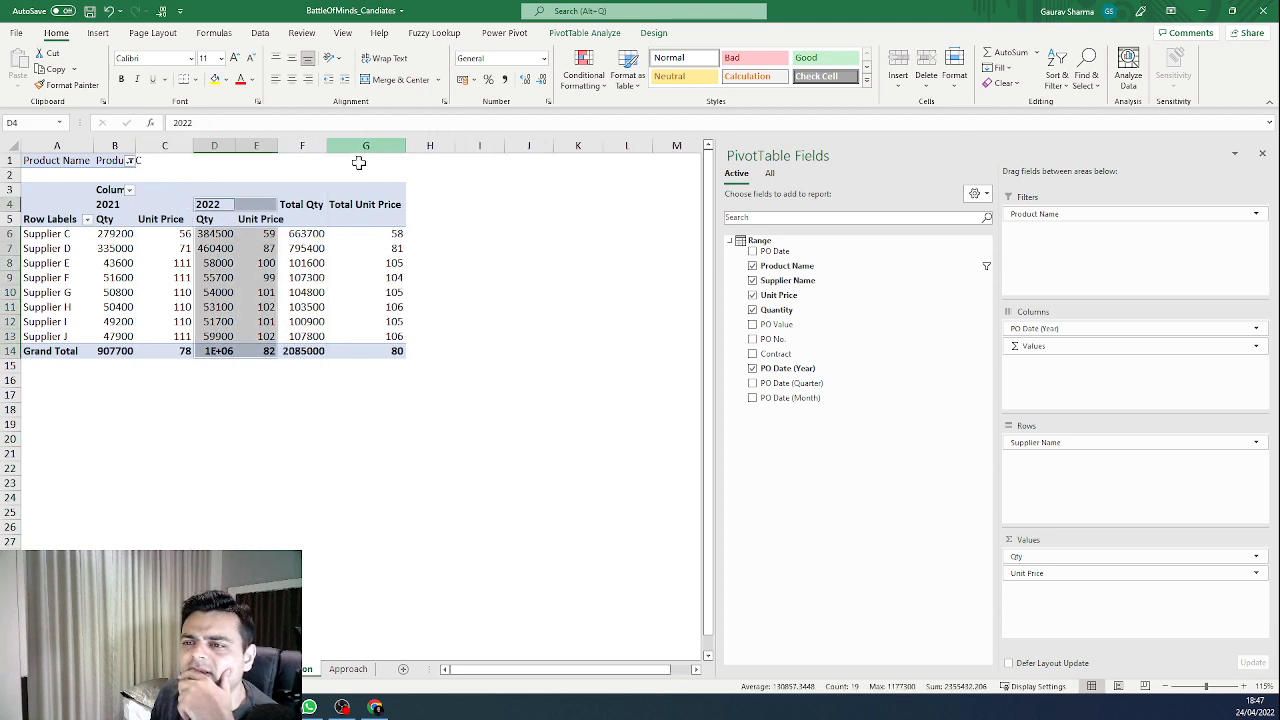
{"action": "left_click", "coordinate": [297, 234]}
Step: Set the PivotTable to merge and center cells with labels and show error values as blank, and save the workbook
{"action": "left_click", "coordinate": [165, 204]}
{"action": "left_click", "coordinate": [654, 33]}
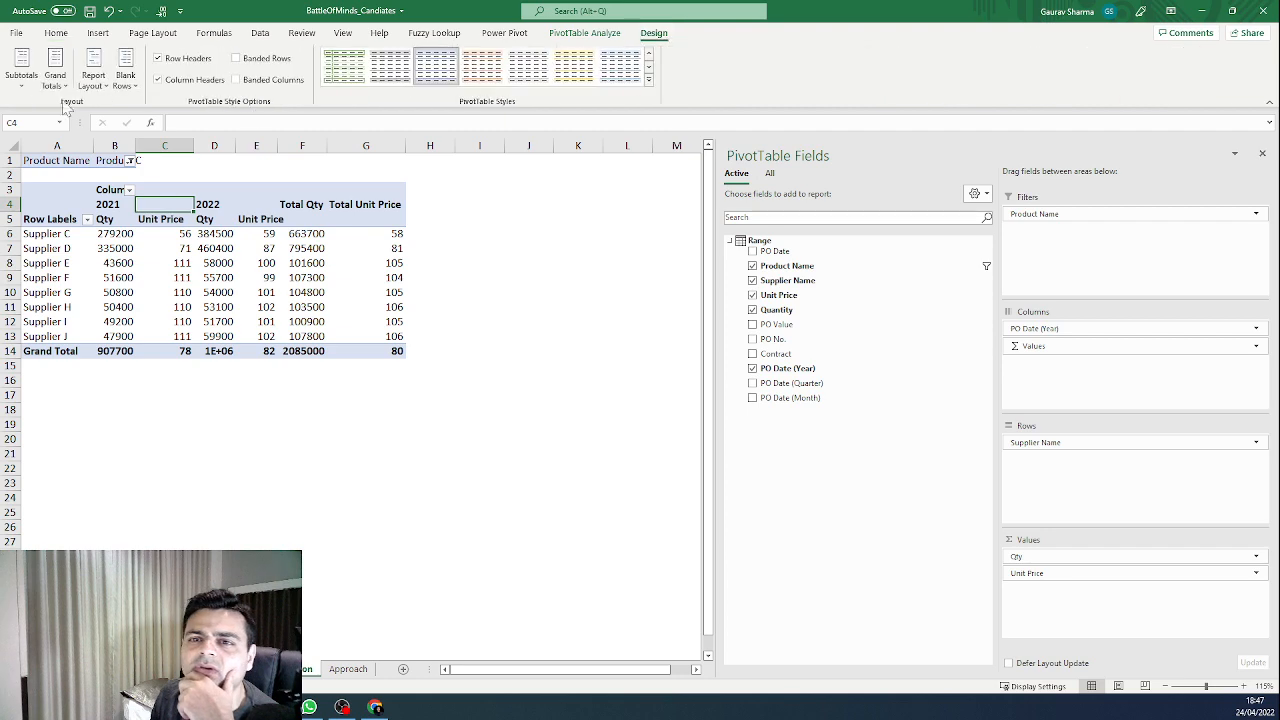
{"action": "left_click", "coordinate": [585, 33]}
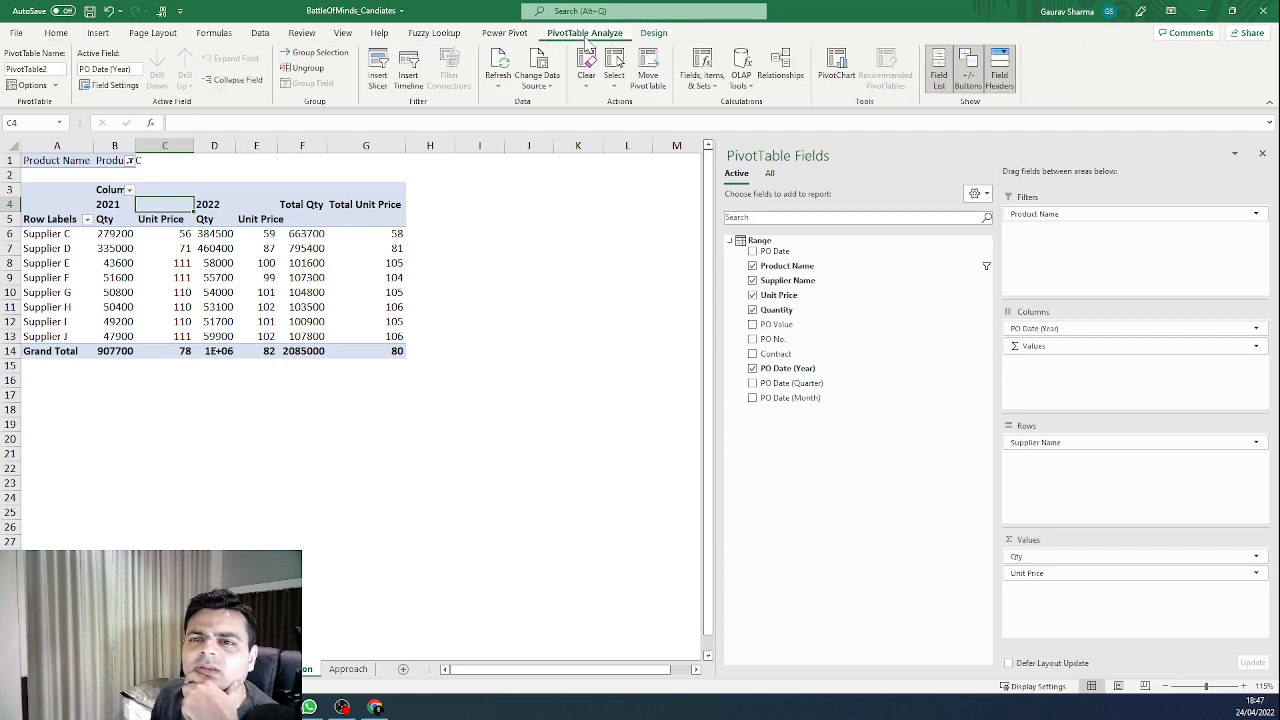
{"action": "left_click", "coordinate": [12, 87]}
{"action": "left_click", "coordinate": [466, 290]}
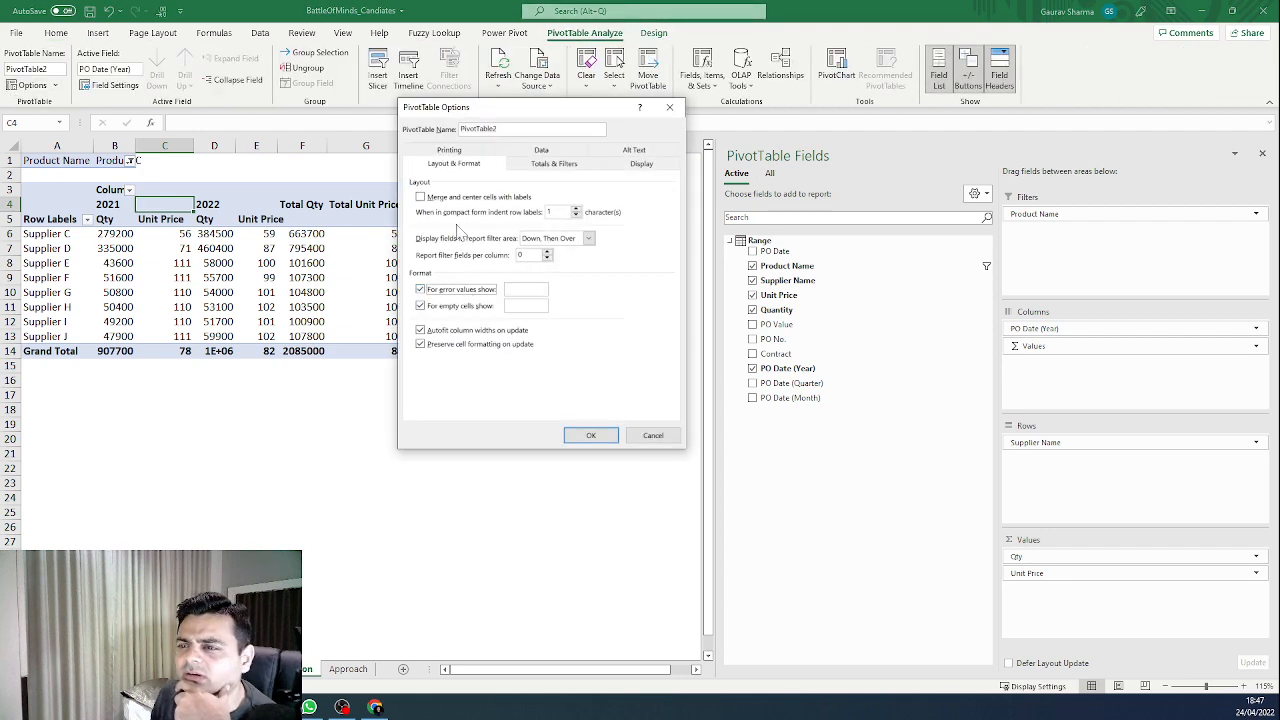
{"action": "left_click", "coordinate": [463, 197]}
{"action": "left_click", "coordinate": [591, 436]}
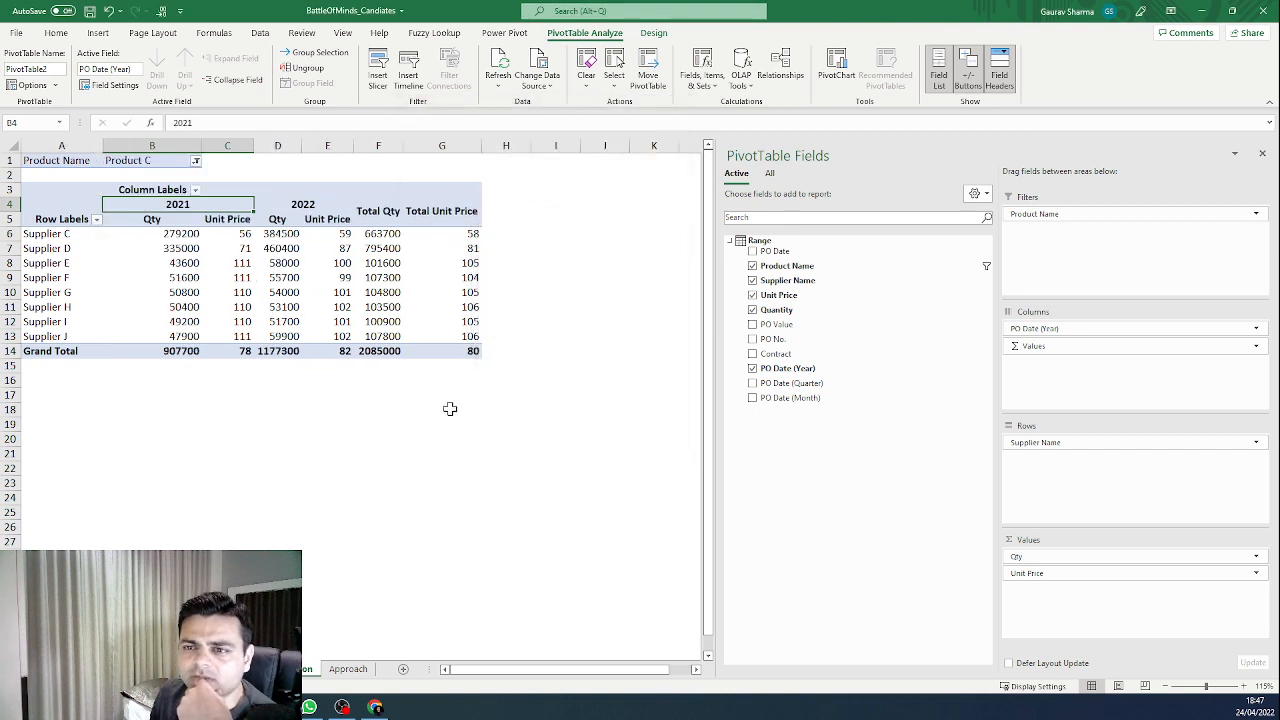
{"action": "left_click", "coordinate": [89, 12]}
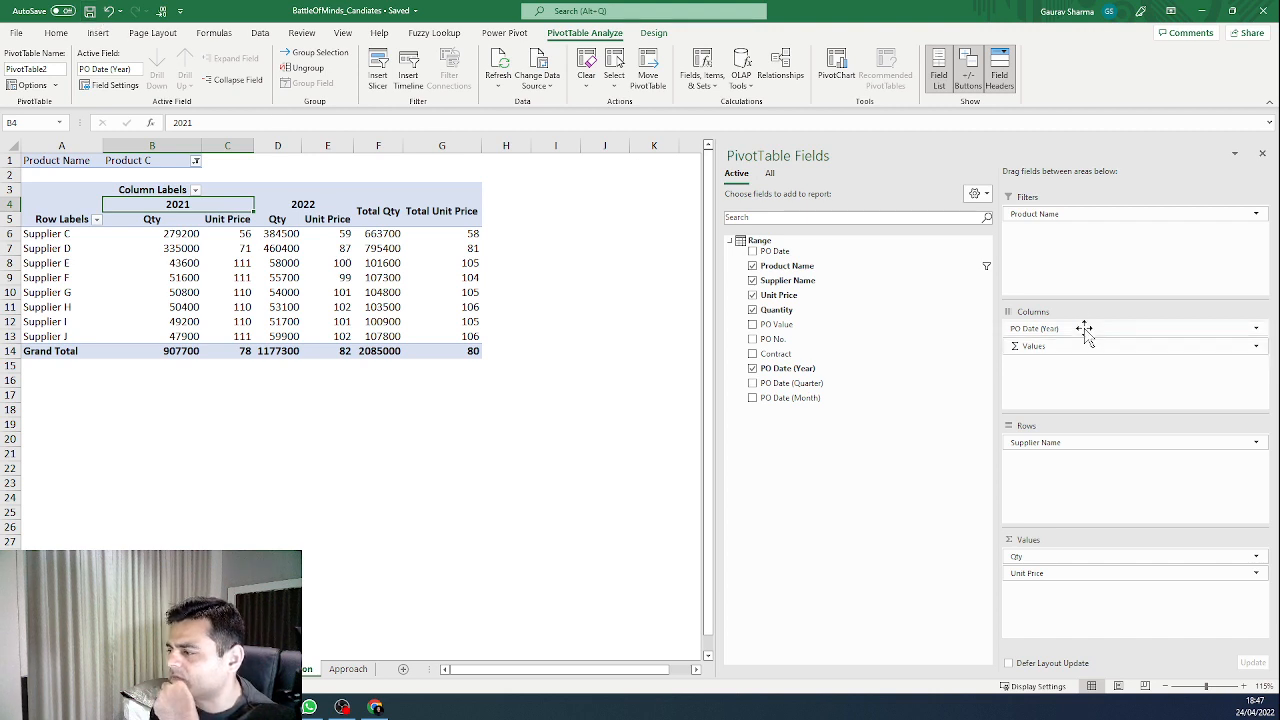
Step: Place Values above PO Date (Year) in the PivotTable columns, and put Unit Price before Qty among the values
{"action": "left_click_drag", "start_coordinate": [1085, 330], "coordinate": [1088, 385]}
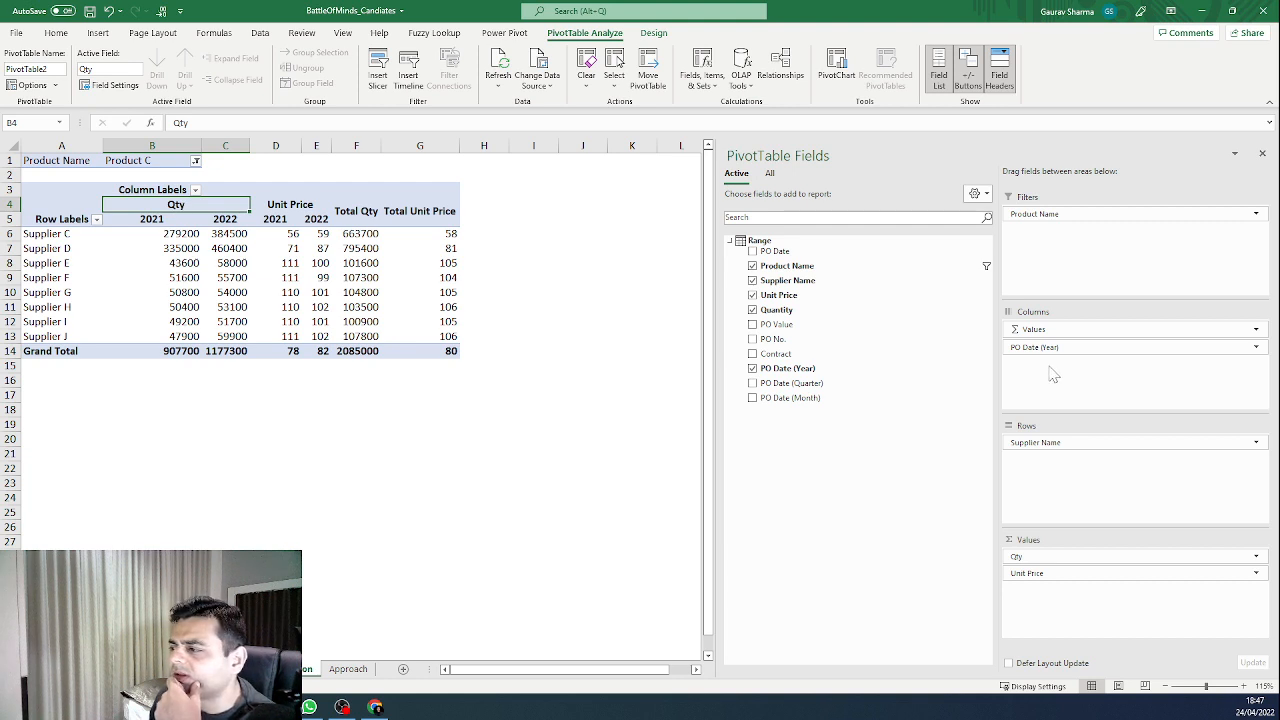
{"action": "left_click_drag", "start_coordinate": [1043, 574], "coordinate": [1046, 562]}
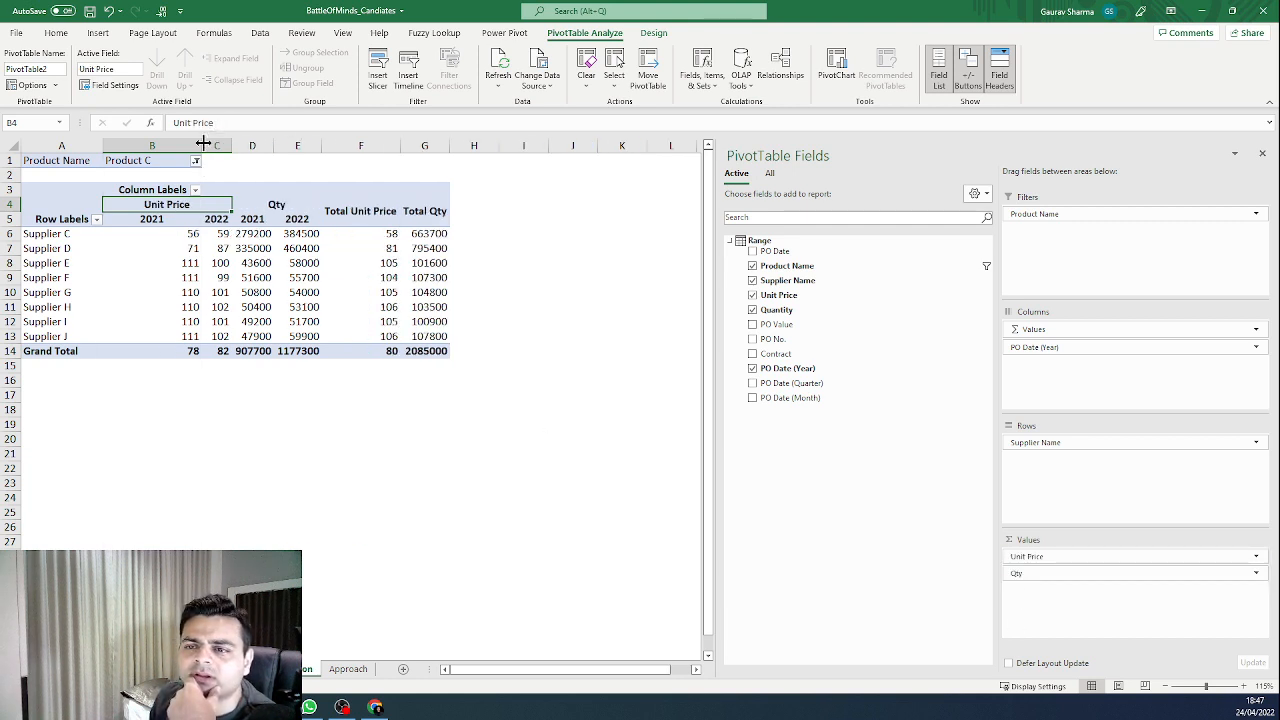
Step: Review the Unit Price Deviations logic and the Supplier C example prices and quantities on the Approach sheet
{"action": "left_click", "coordinate": [347, 669]}
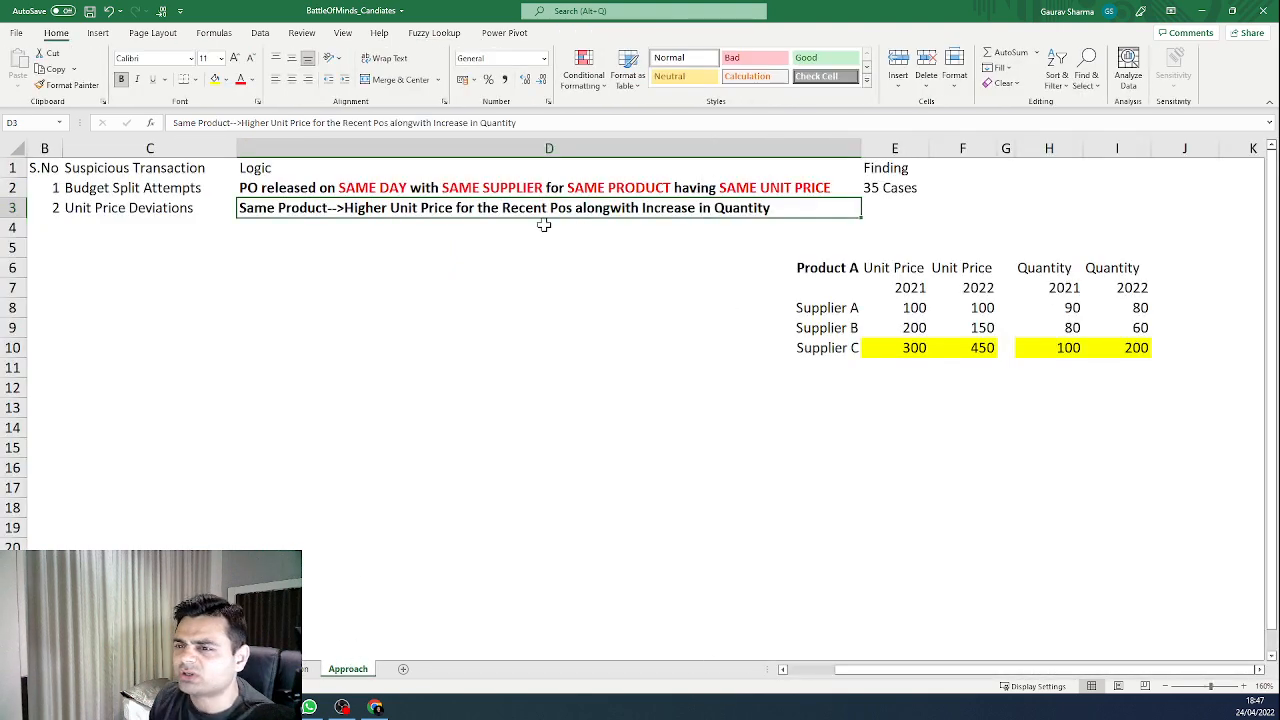
{"action": "double_click", "coordinate": [344, 208]}
{"action": "left_click_drag", "start_coordinate": [344, 208], "coordinate": [570, 208]}
{"action": "left_click", "coordinate": [734, 461]}
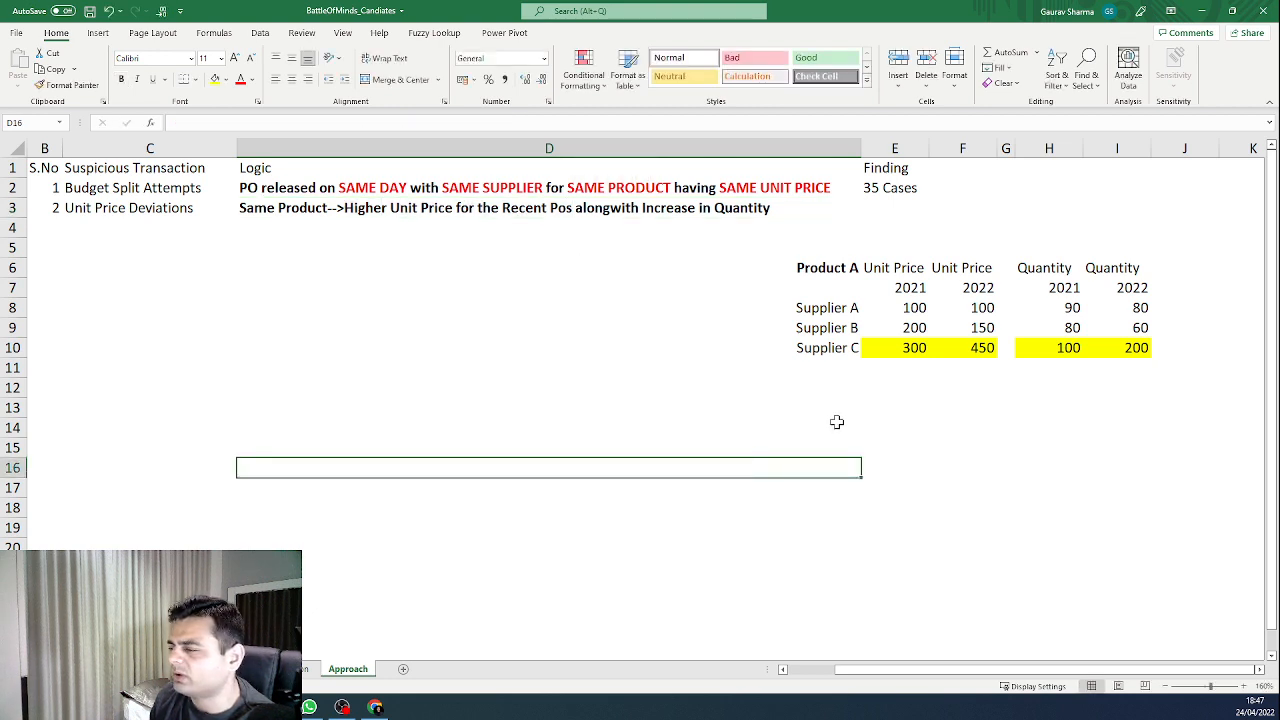
{"action": "left_click_drag", "start_coordinate": [903, 349], "coordinate": [977, 346]}
{"action": "left_click", "coordinate": [911, 389]}
{"action": "left_click", "coordinate": [914, 348]}
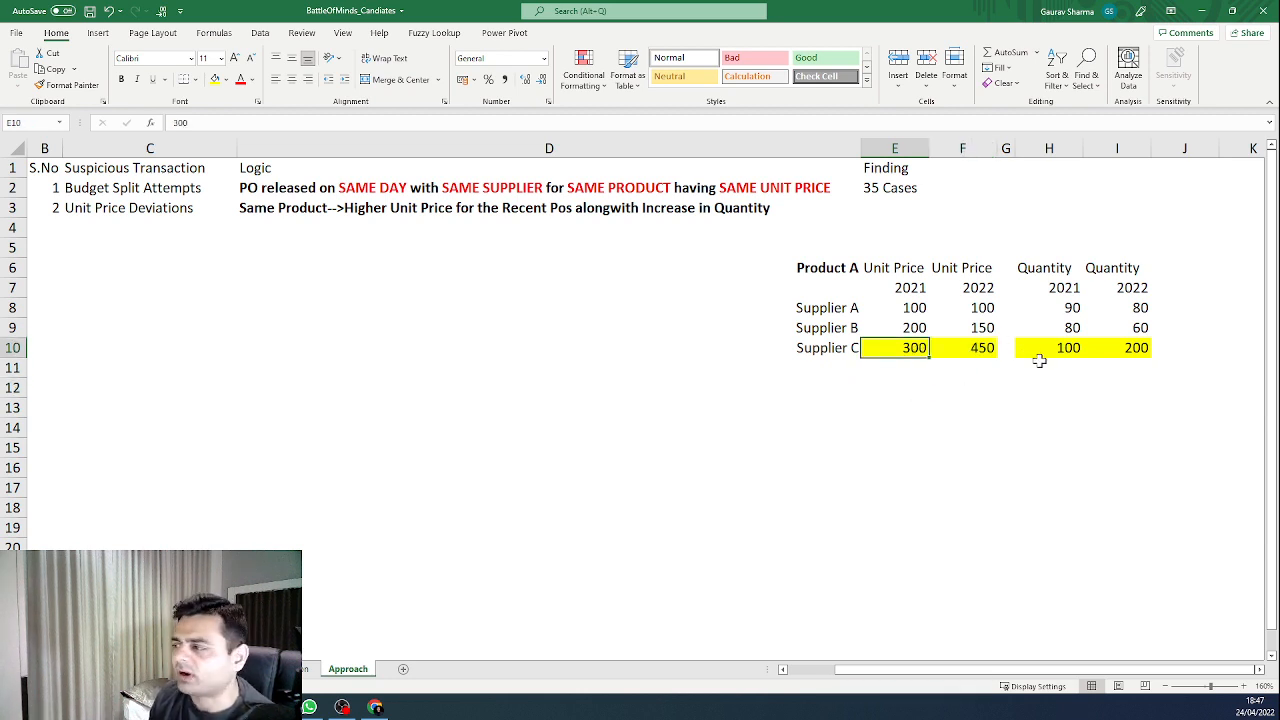
{"action": "left_click_drag", "start_coordinate": [1036, 350], "coordinate": [1112, 346]}
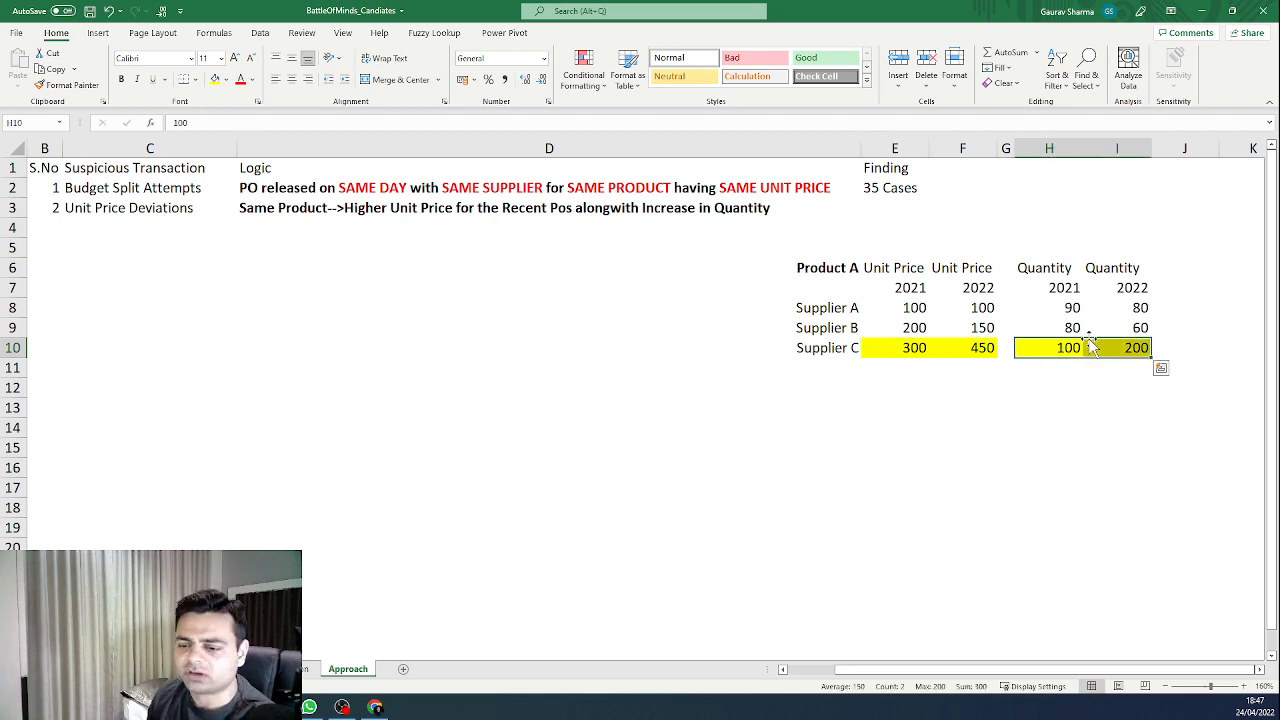
Step: Return to the PivotTable sheet and fill the 2021 and 2022 unit prices of Supplier C and Supplier D yellow
{"action": "left_click", "coordinate": [306, 673]}
{"action": "left_click", "coordinate": [305, 408]}
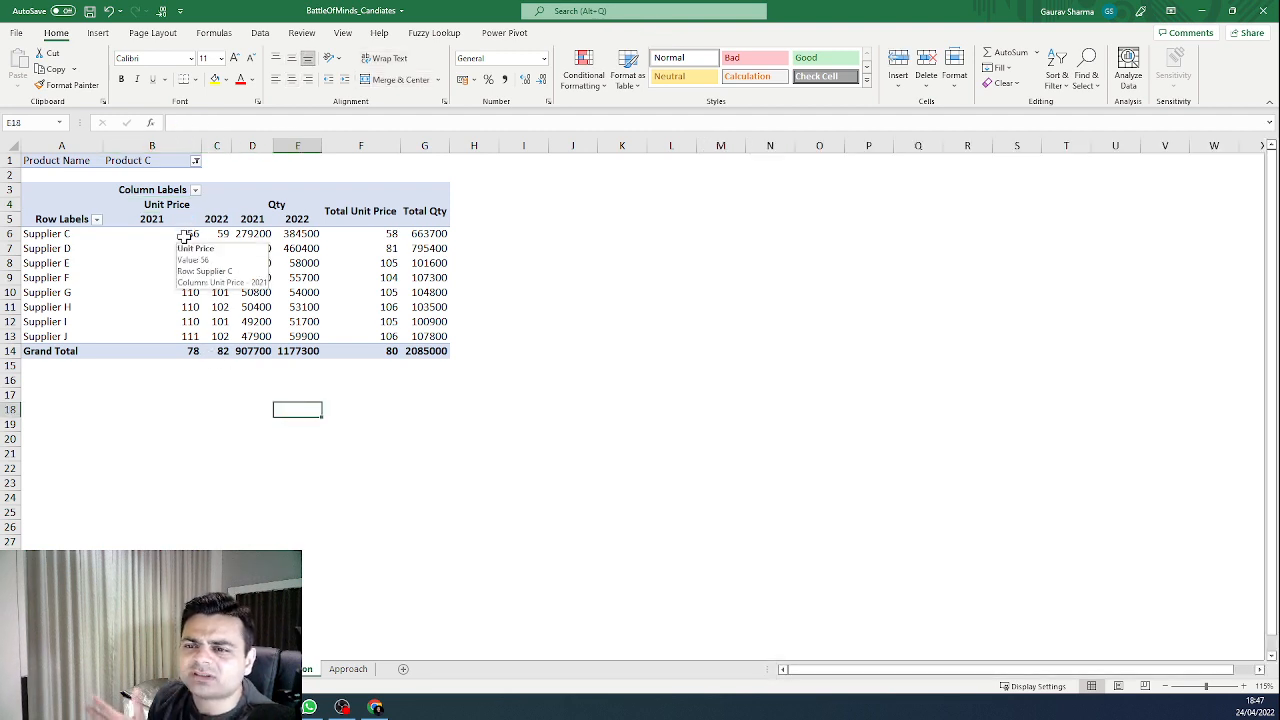
{"action": "left_click_drag", "start_coordinate": [191, 234], "coordinate": [216, 249]}
{"action": "left_click", "coordinate": [214, 80]}
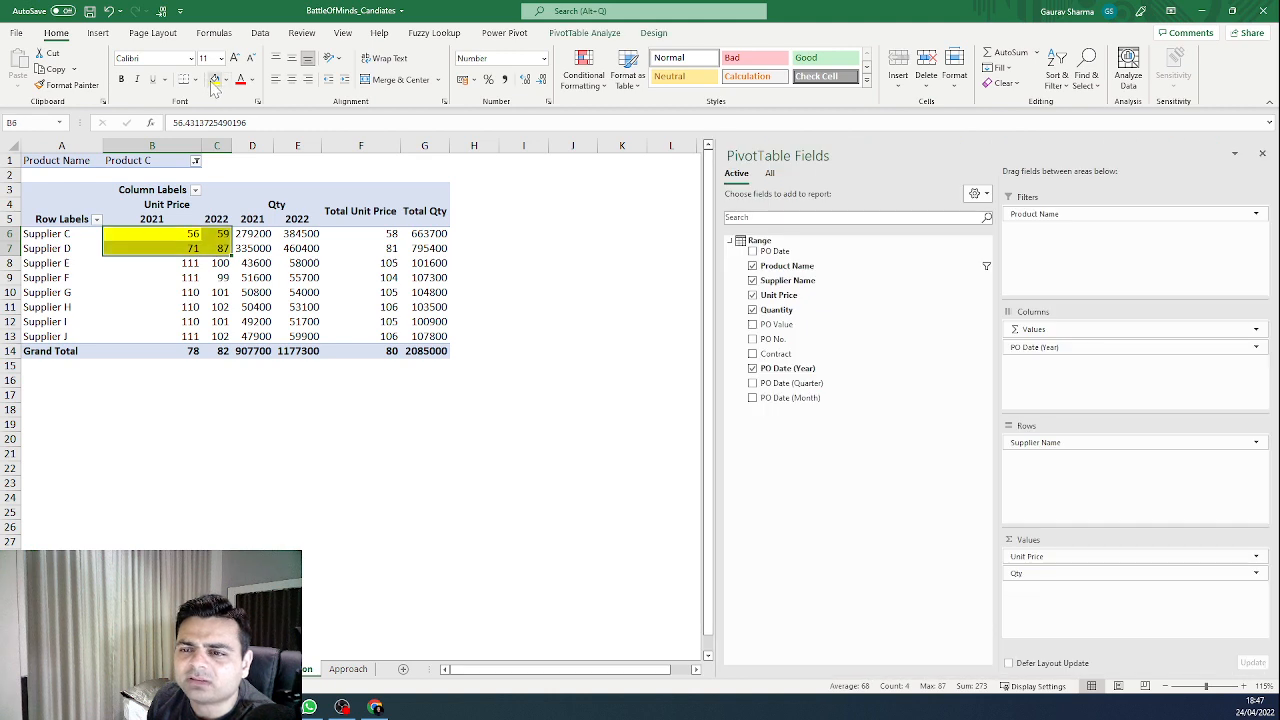
Step: Fill the 2021 and 2022 unit prices of Supplier E through Supplier J with light gold
{"action": "left_click_drag", "start_coordinate": [177, 264], "coordinate": [217, 337]}
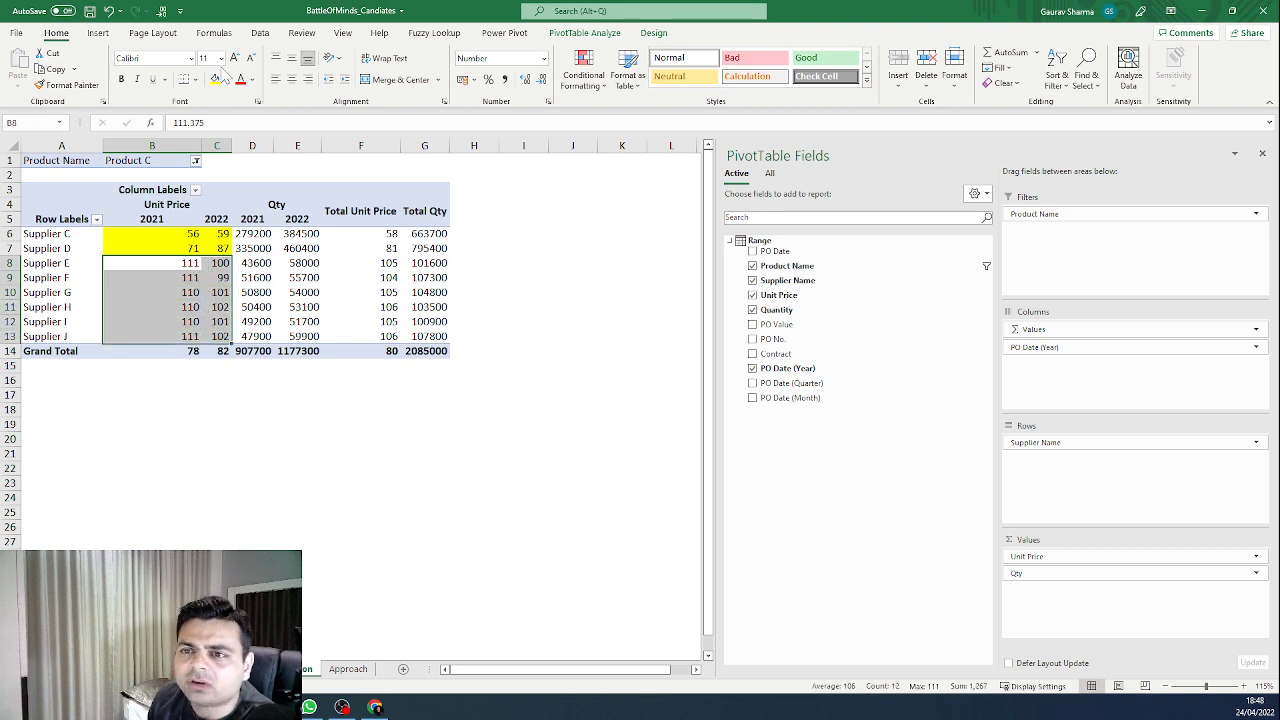
{"action": "left_click", "coordinate": [226, 80]}
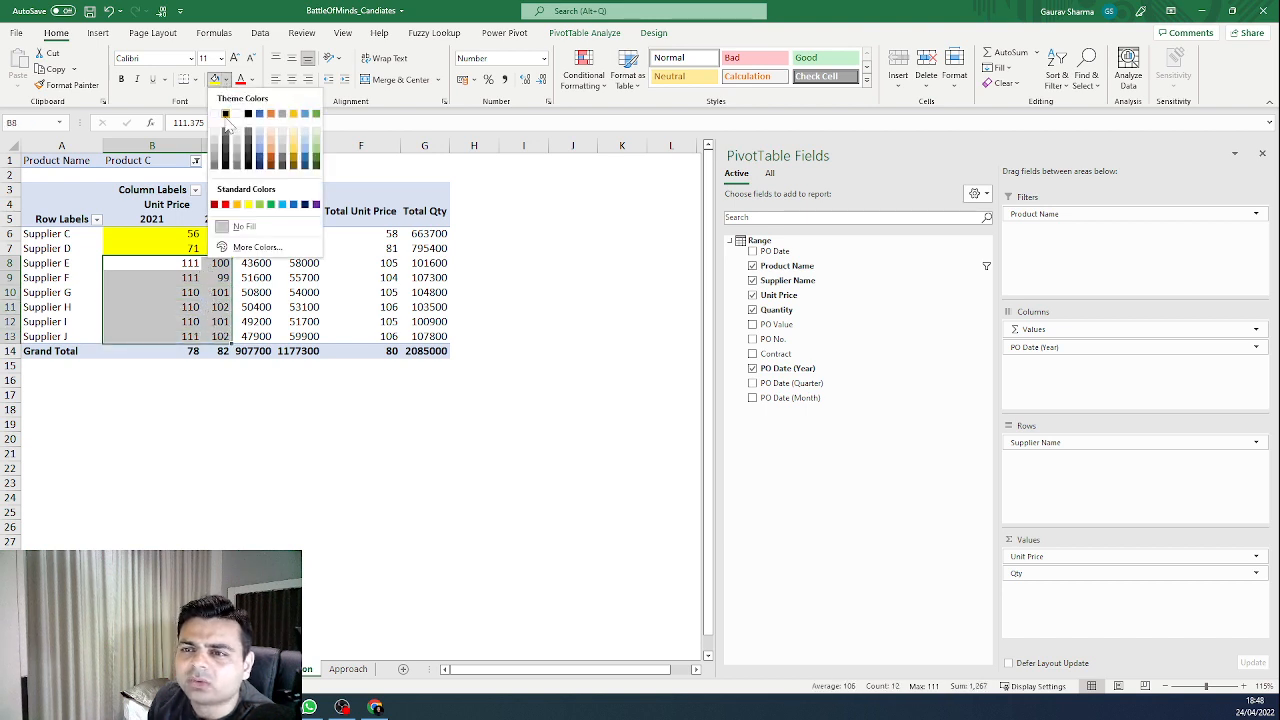
{"action": "left_click", "coordinate": [294, 128]}
{"action": "left_click", "coordinate": [268, 470]}
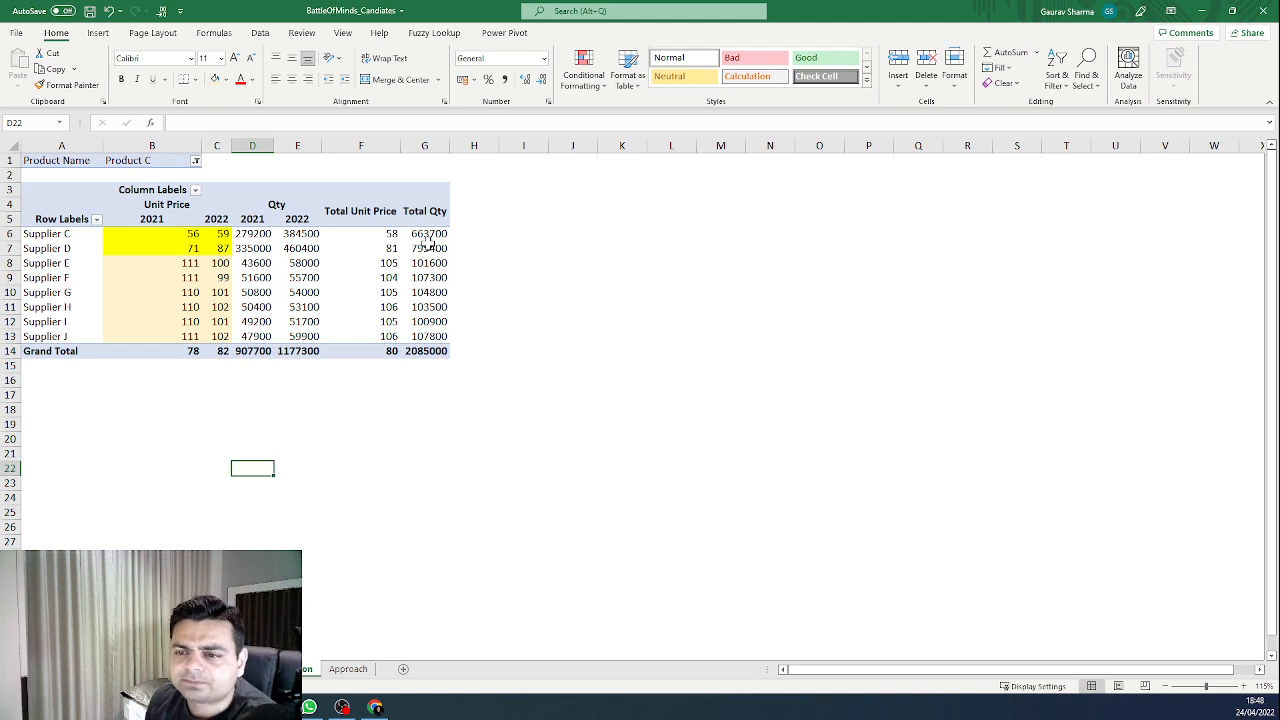
Step: Fill the 2021 and 2022 Qty values of Supplier C and Supplier D yellow
{"action": "left_click", "coordinate": [63, 235]}
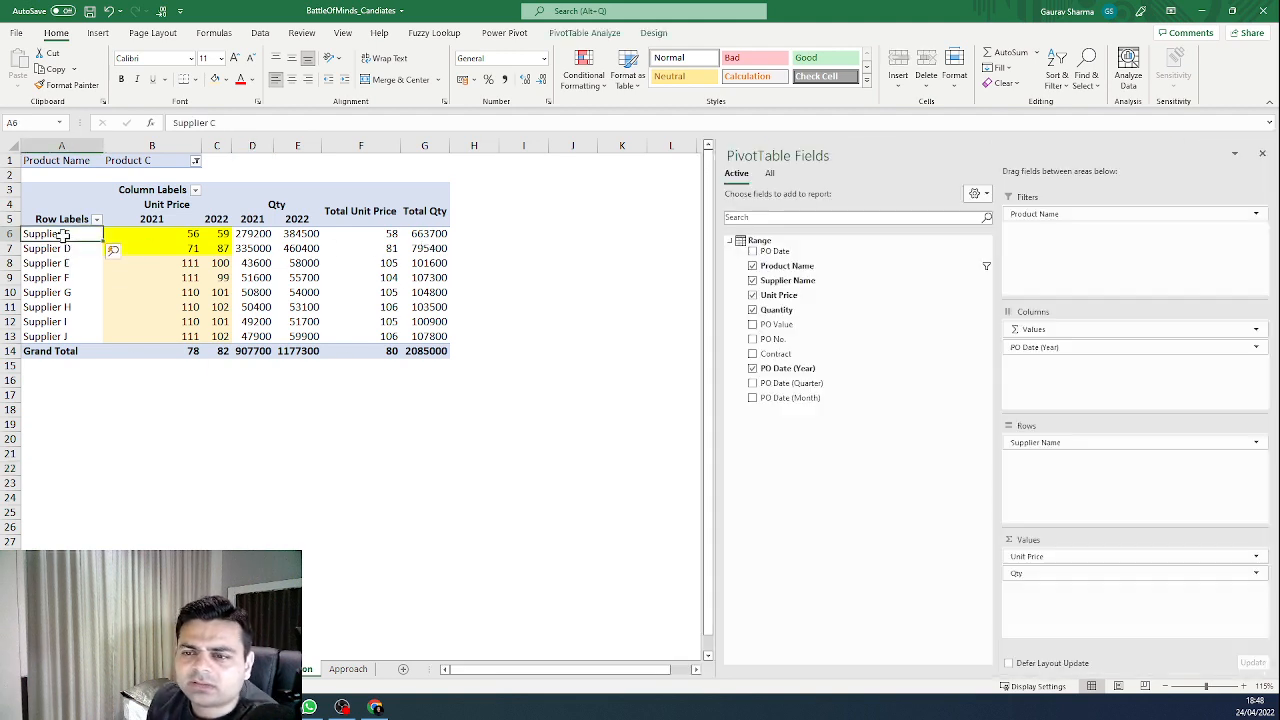
{"action": "left_click", "coordinate": [434, 239]}
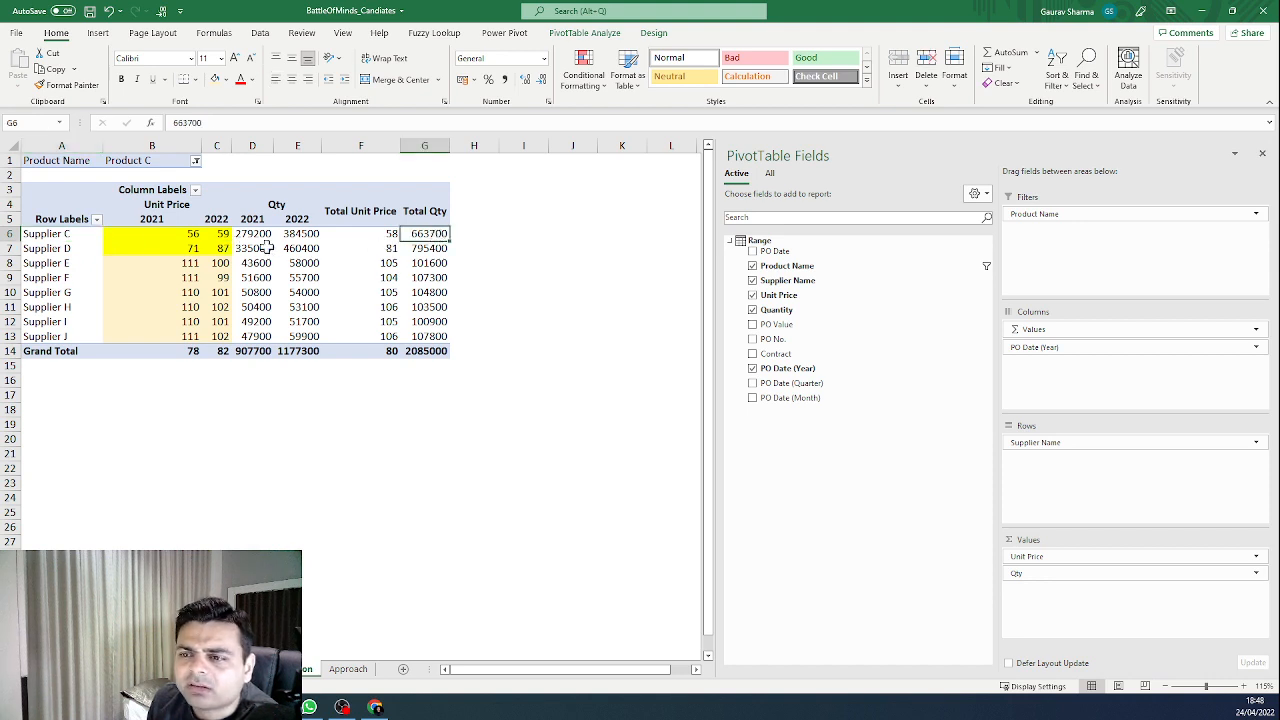
{"action": "left_click_drag", "start_coordinate": [258, 236], "coordinate": [303, 240]}
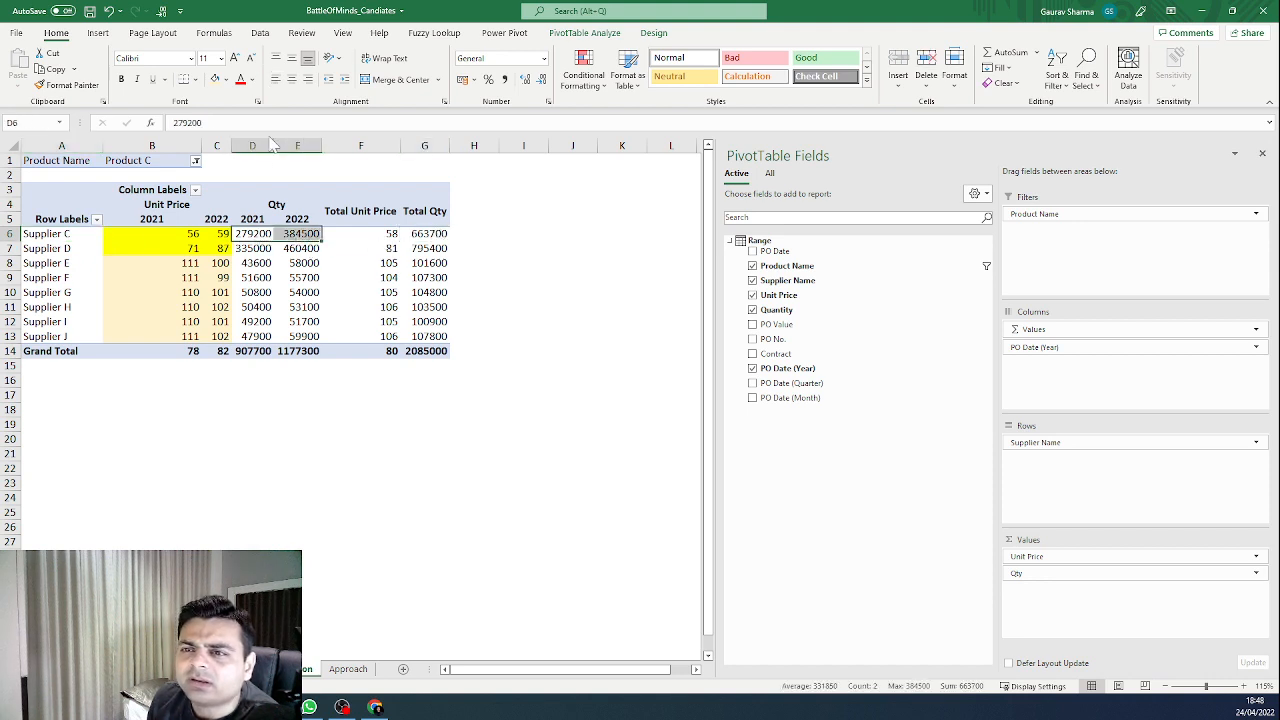
{"action": "left_click", "coordinate": [226, 79]}
{"action": "left_click", "coordinate": [248, 205]}
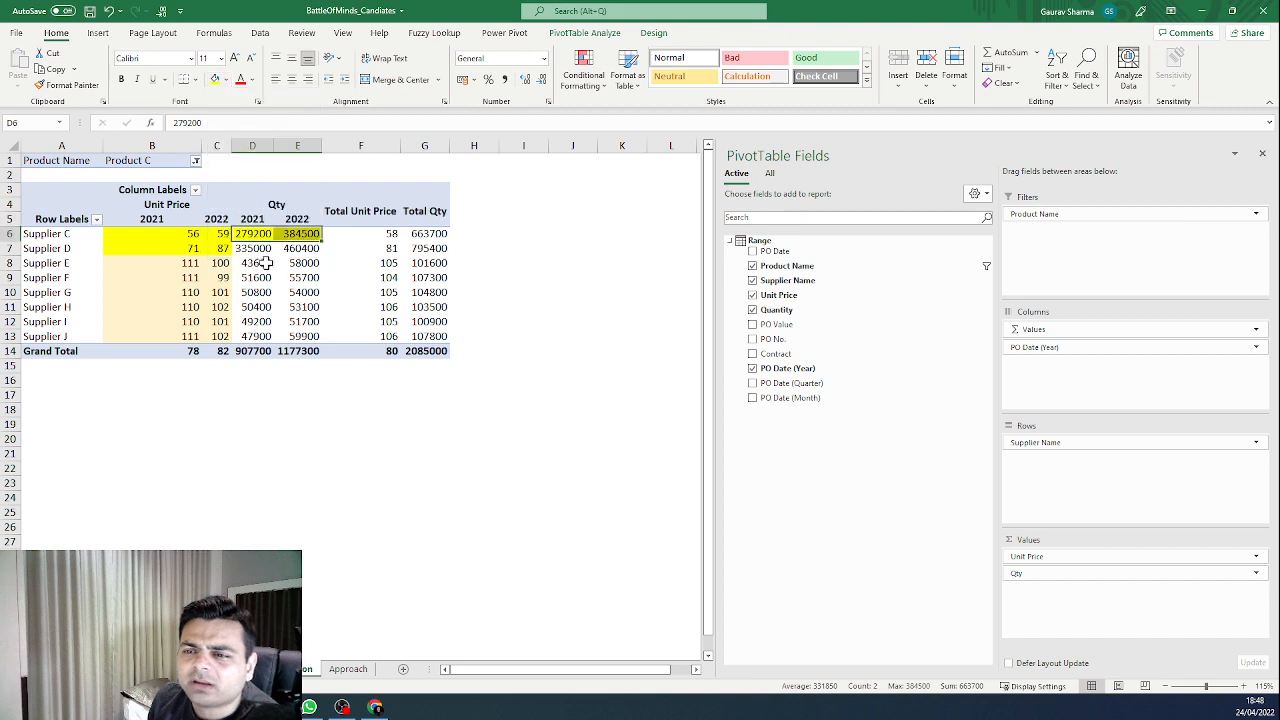
{"action": "left_click_drag", "start_coordinate": [251, 248], "coordinate": [289, 248]}
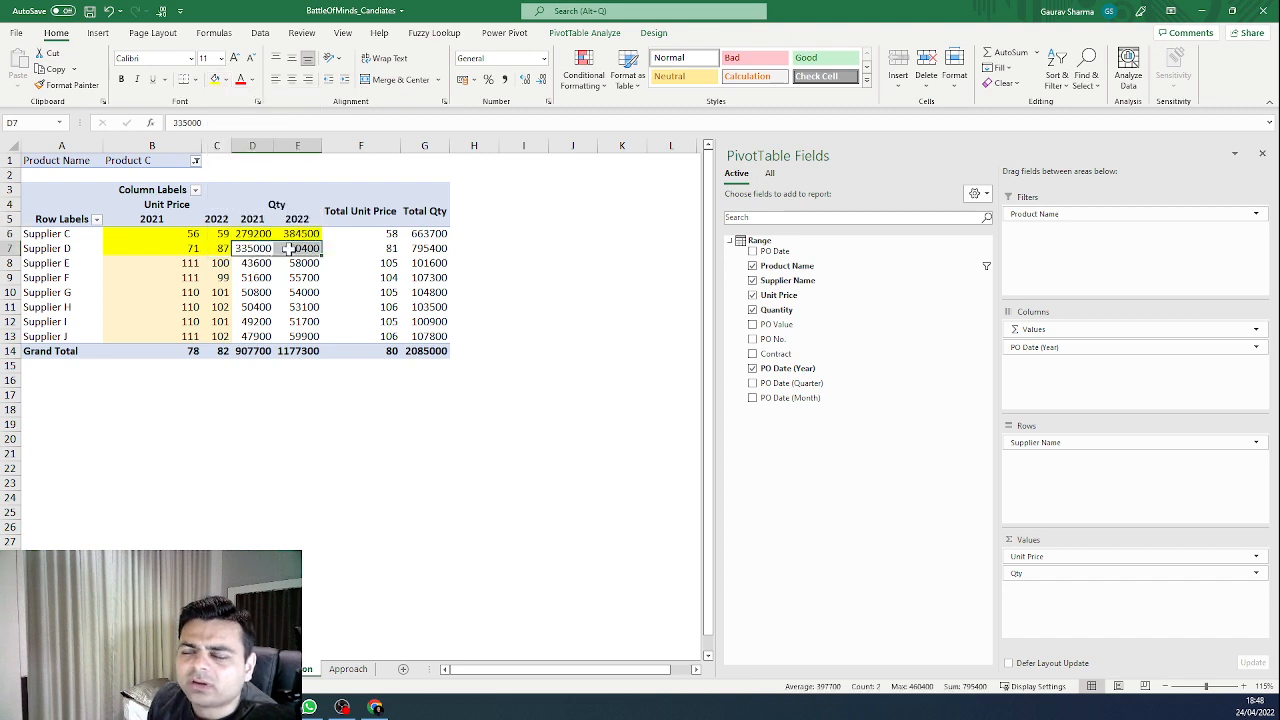
{"action": "left_click", "coordinate": [215, 80]}
{"action": "left_click", "coordinate": [258, 426]}
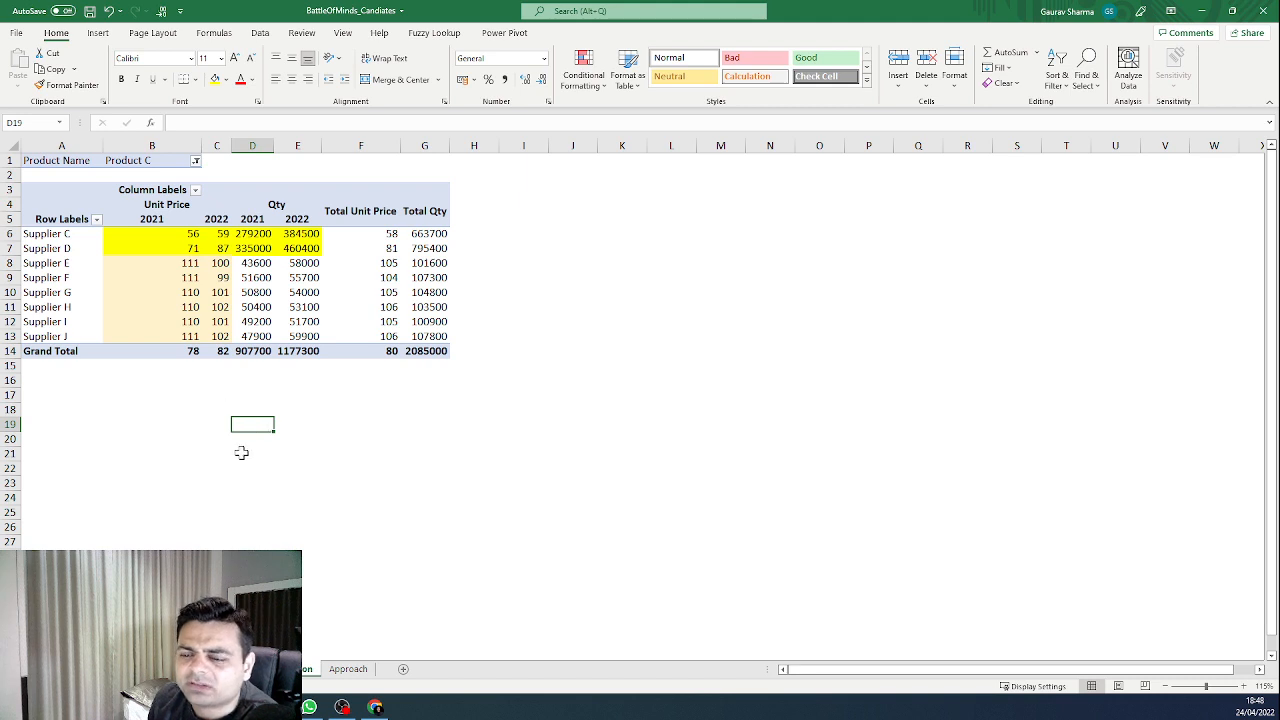
Step: Compare the Supplier C example on the Approach sheet with the Supplier C and Supplier D rows of the PivotTable
{"action": "left_click", "coordinate": [348, 669]}
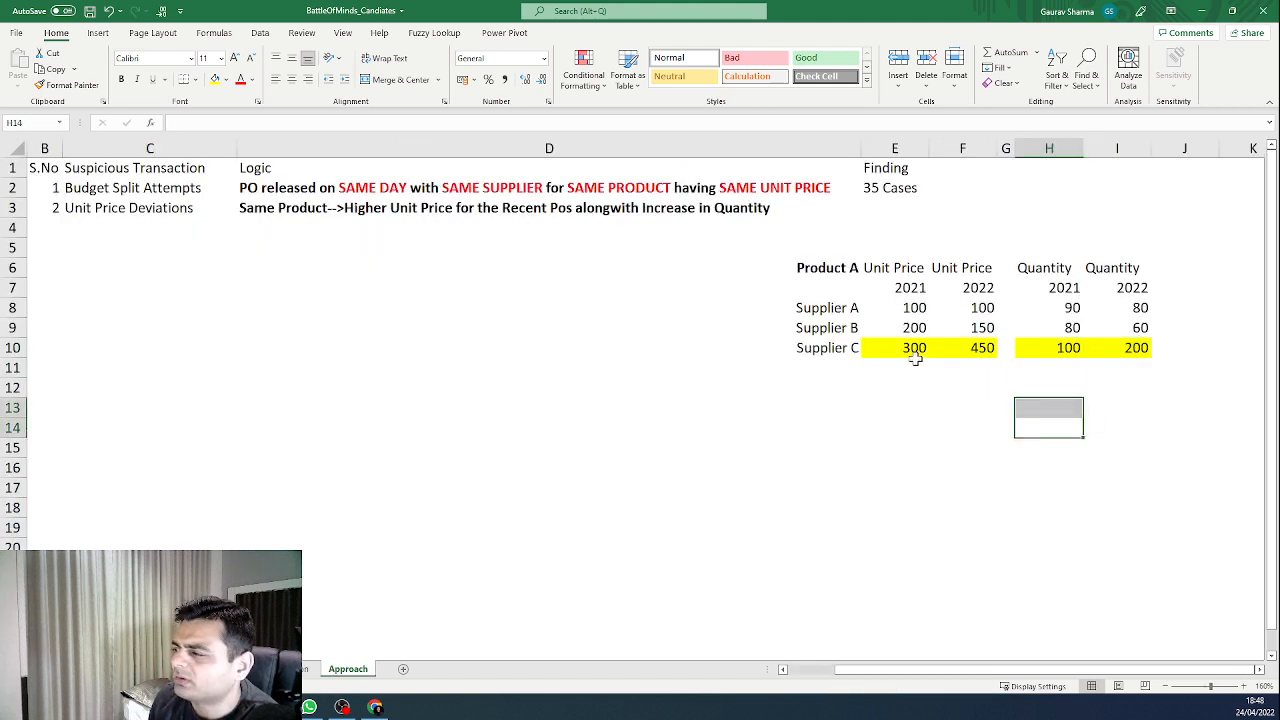
{"action": "left_click_drag", "start_coordinate": [915, 352], "coordinate": [1130, 348]}
{"action": "key", "text": "ctrl+Page_Up"}
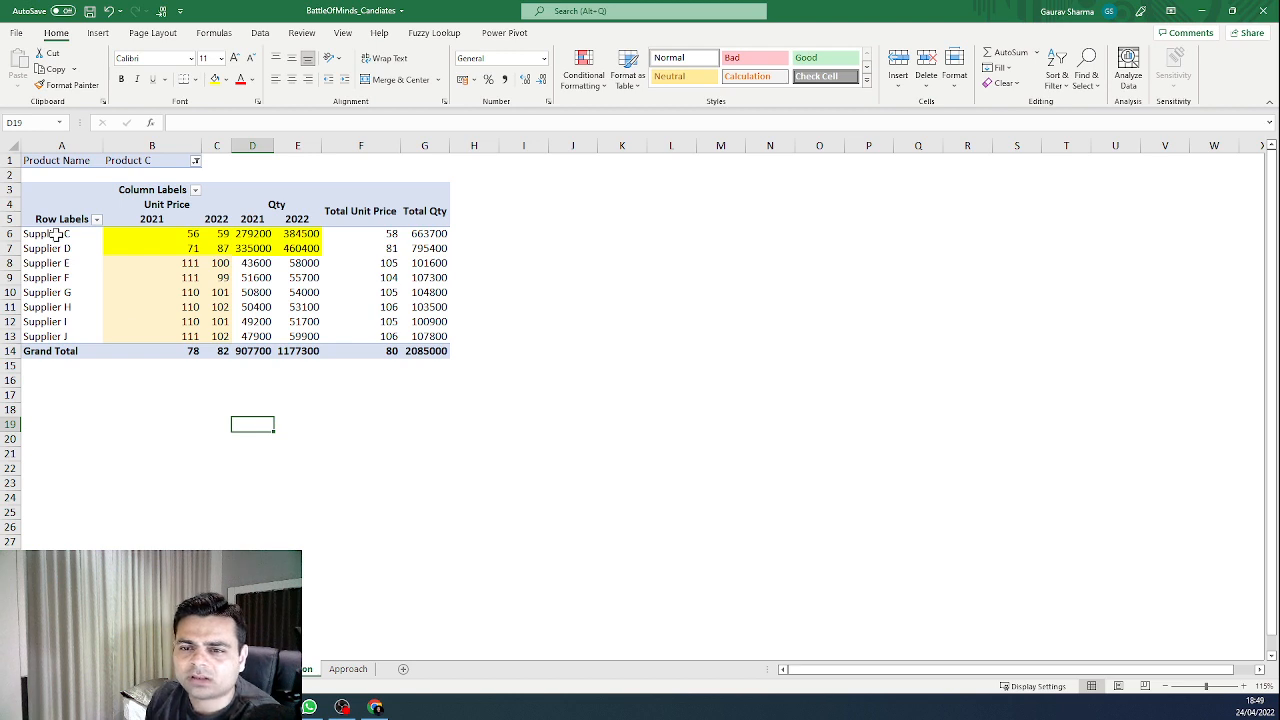
{"action": "left_click_drag", "start_coordinate": [57, 233], "coordinate": [318, 248]}
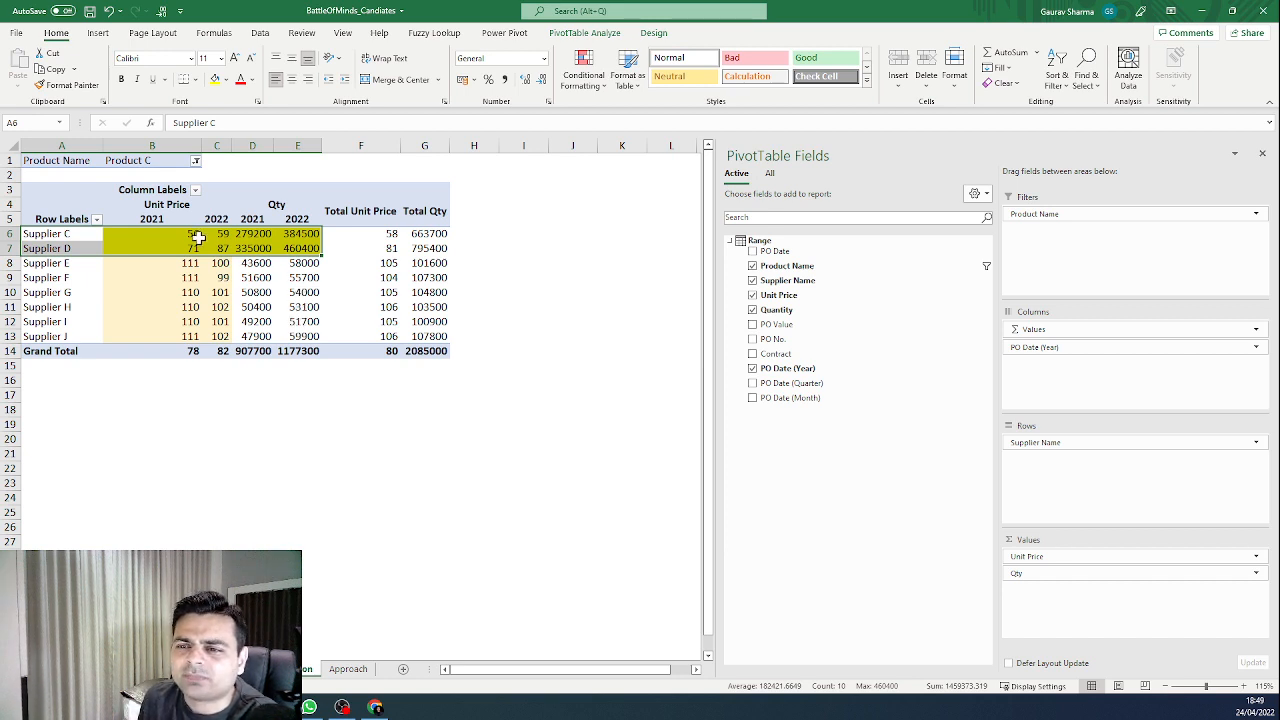
{"action": "left_click_drag", "start_coordinate": [186, 233], "coordinate": [300, 233]}
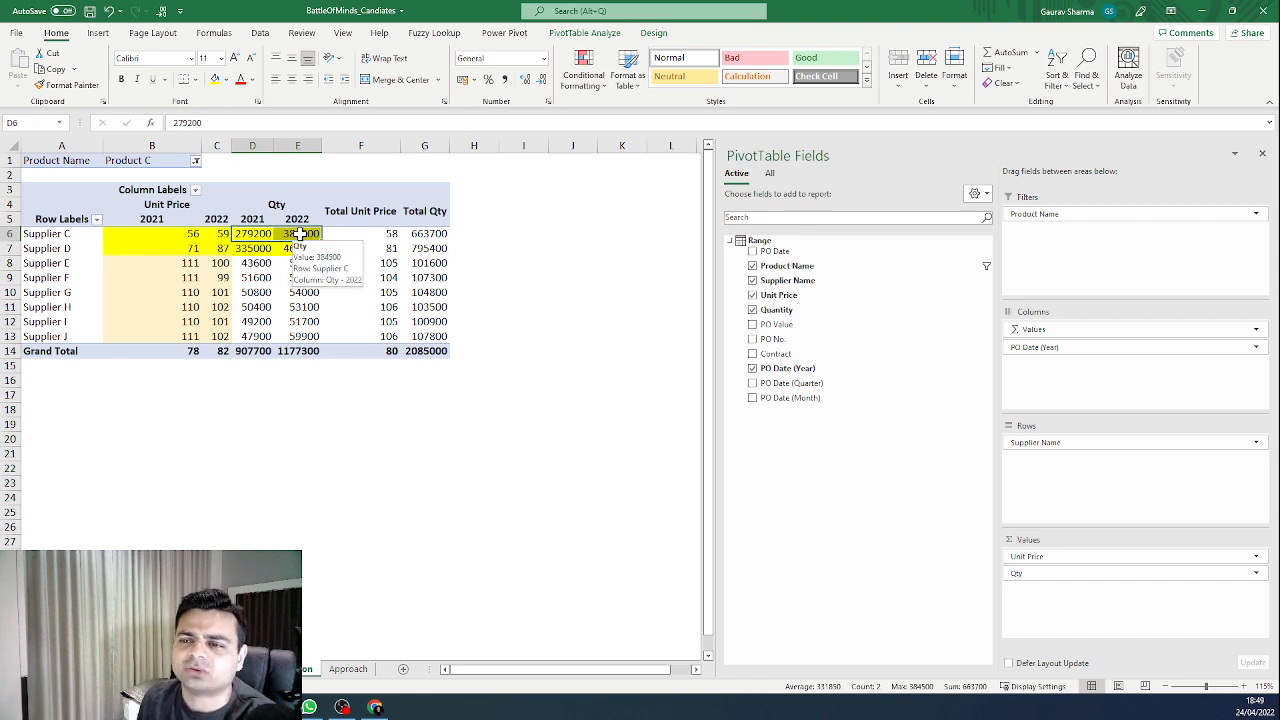
Step: Enter note number 1 in D24 with the text Raw Material Commodities in E24, below the PivotTable
{"action": "left_click", "coordinate": [250, 498]}
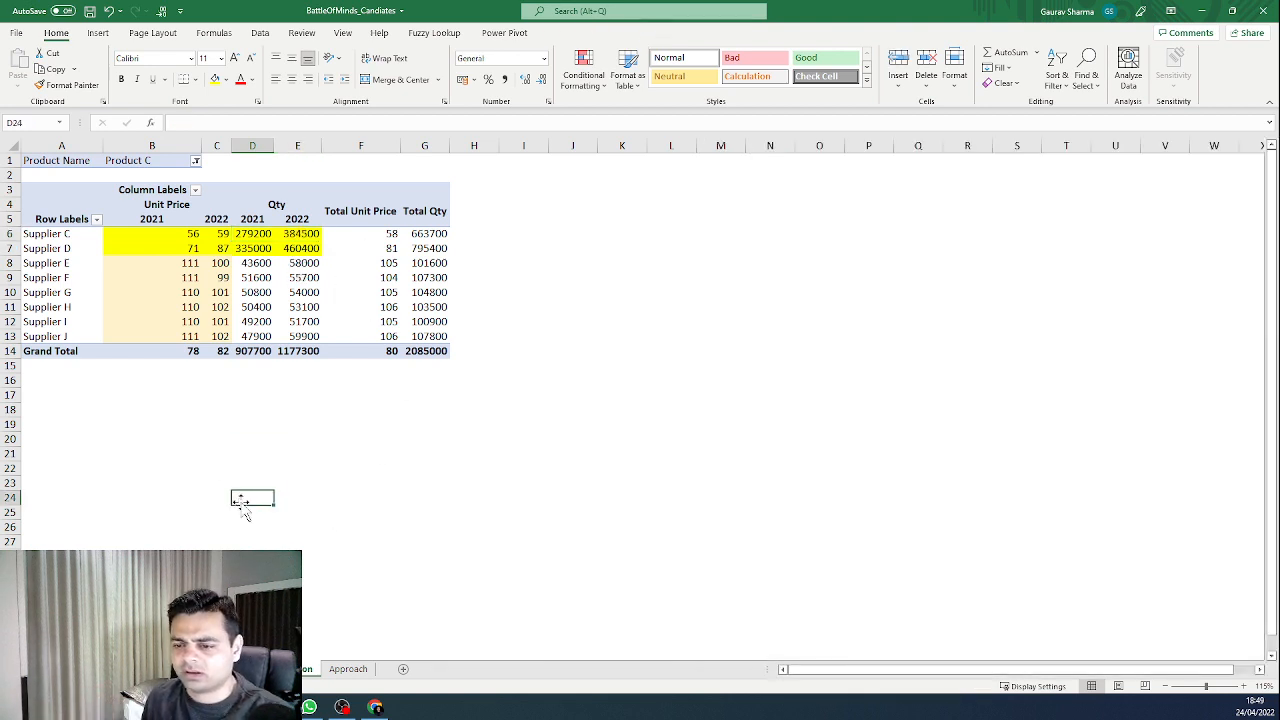
{"action": "type", "text": "1."}
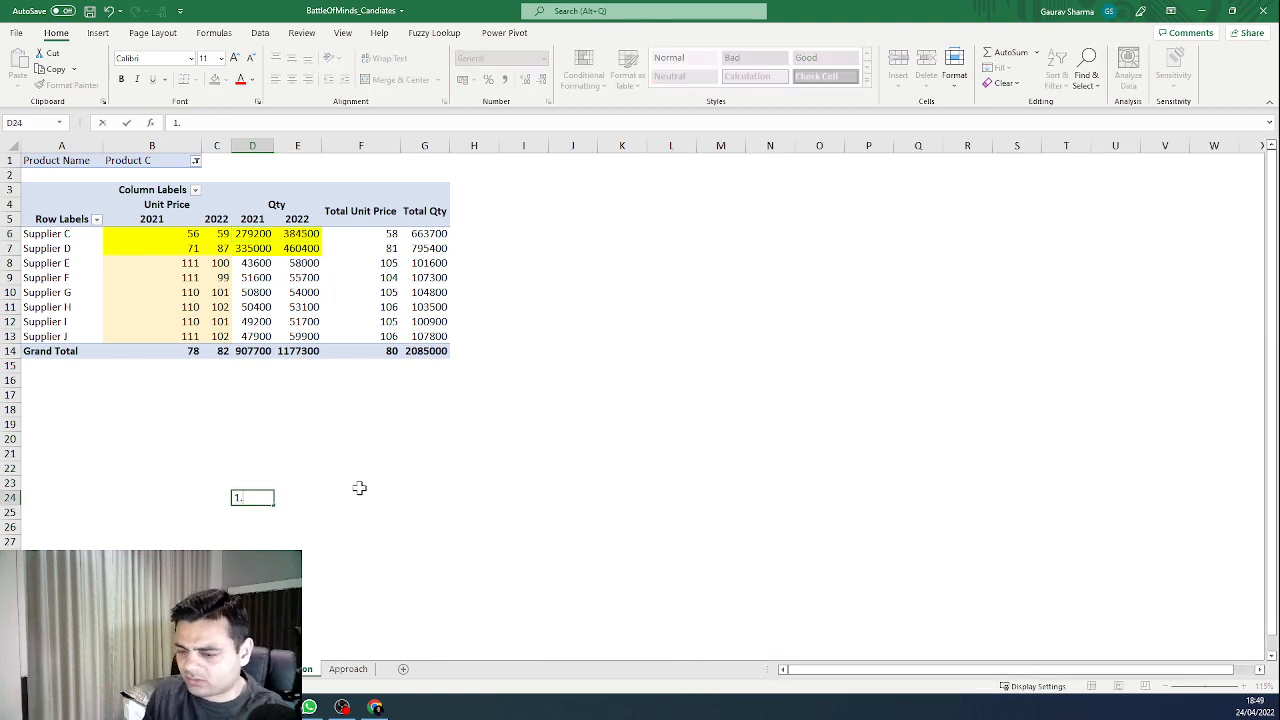
{"action": "key", "text": "Tab"}
{"action": "type", "text": "R"}
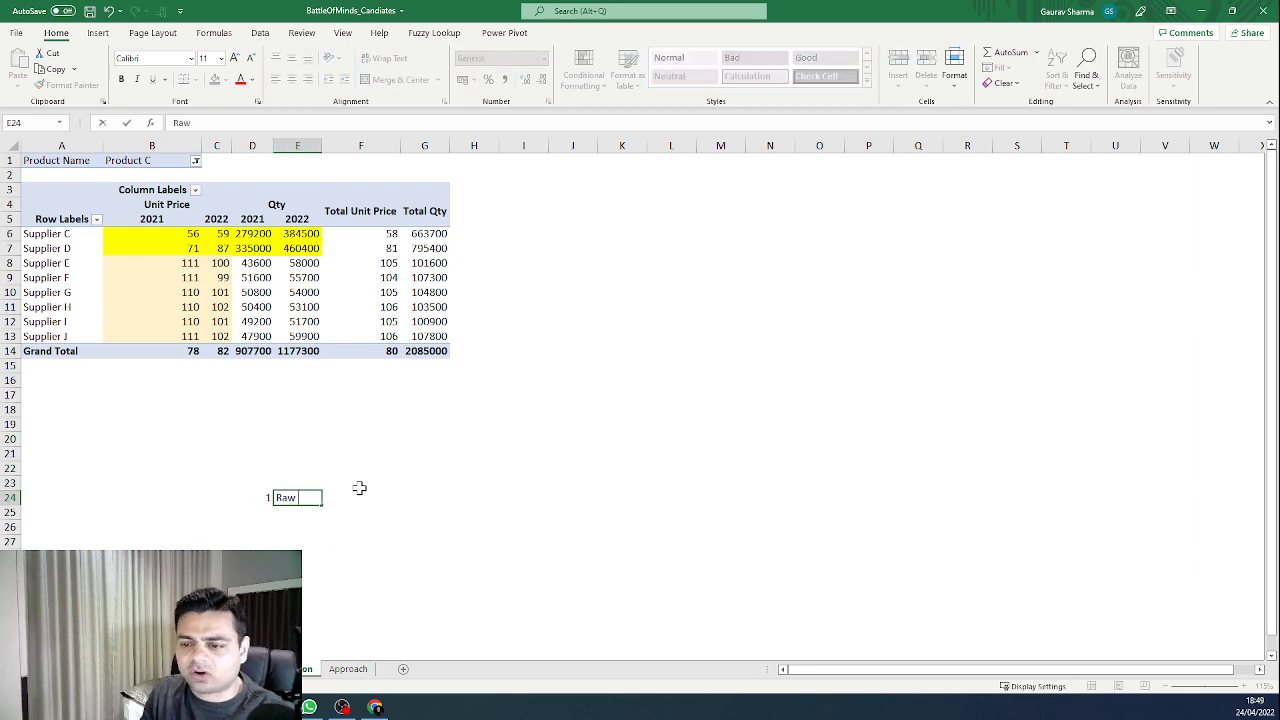
{"action": "type", "text": "aw Material Commod"}
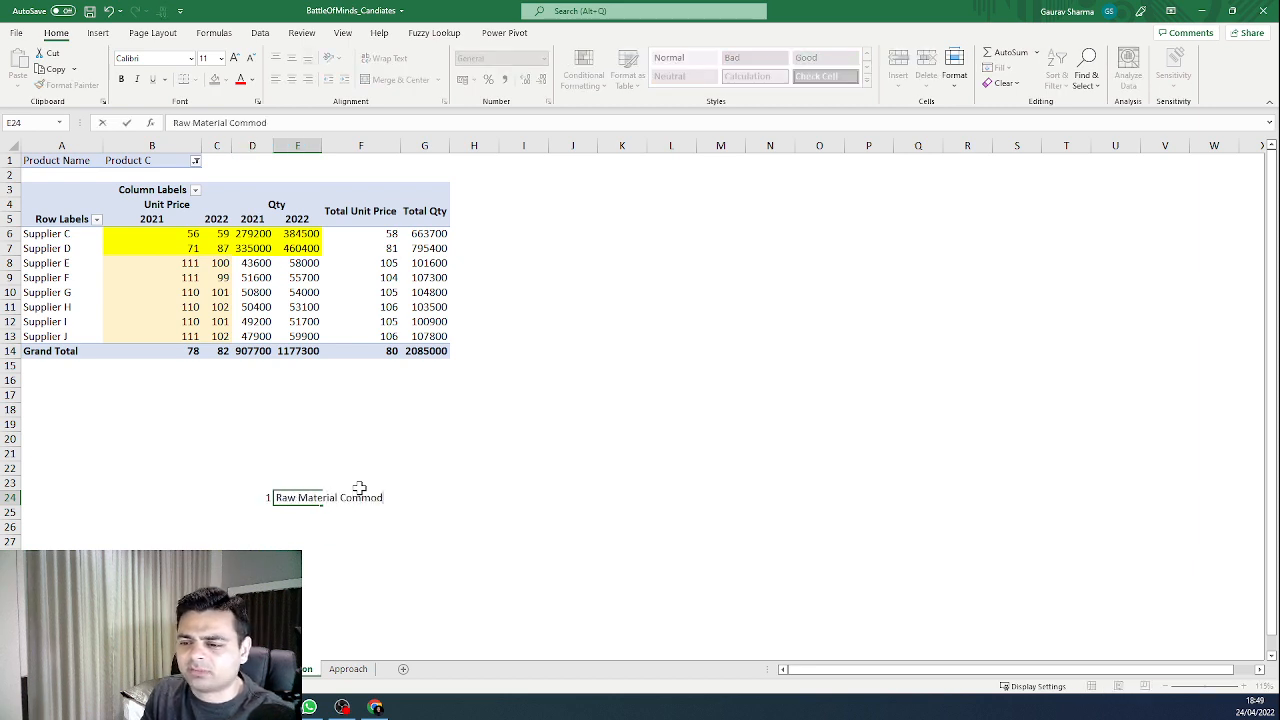
{"action": "type", "text": "ities"}
{"action": "key", "text": "Return"}
{"action": "key", "text": "Up"}
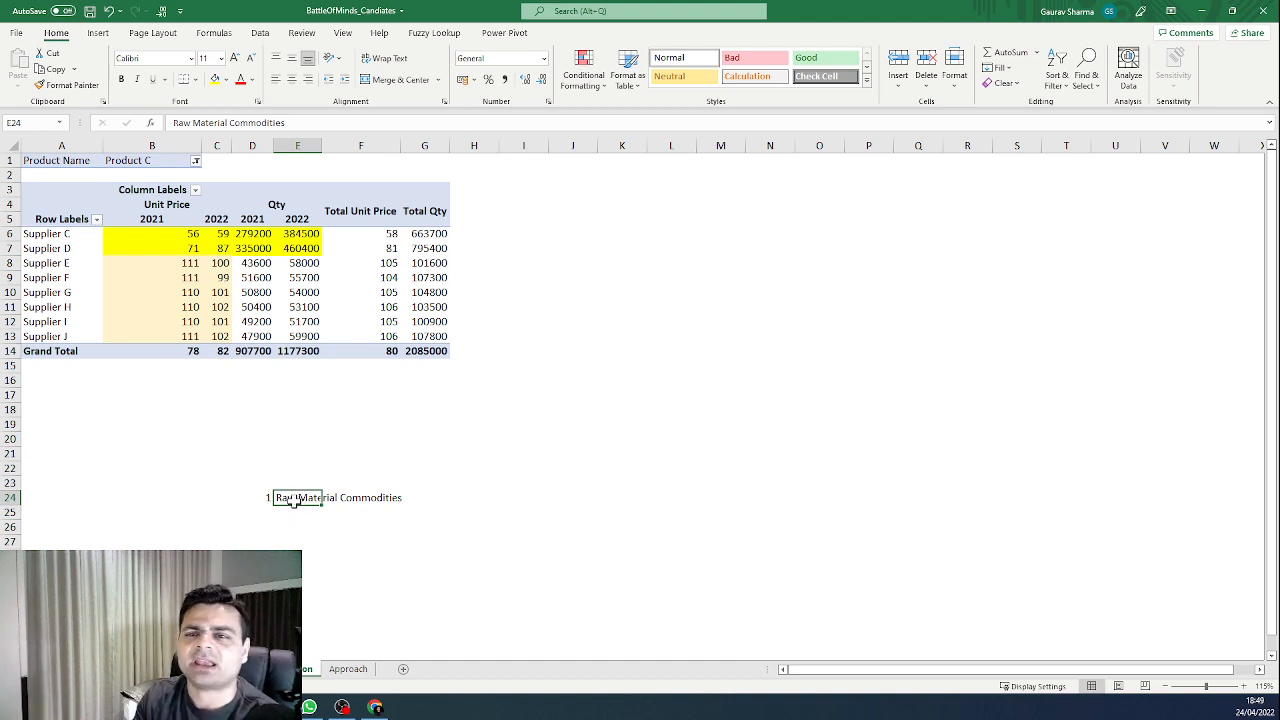
Step: Enter note number 2 in D25 with the text Low Buying Power in E25, below the first note
{"action": "left_click_drag", "start_coordinate": [256, 234], "coordinate": [300, 234]}
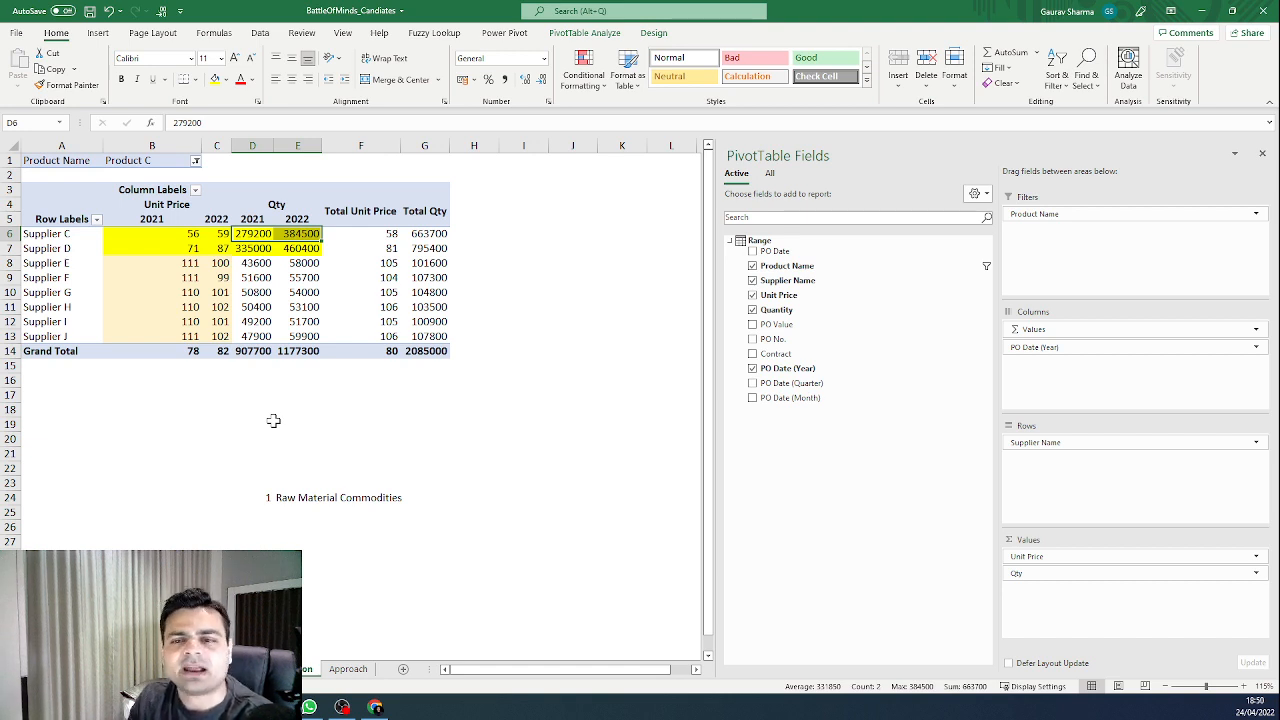
{"action": "left_click", "coordinate": [256, 514]}
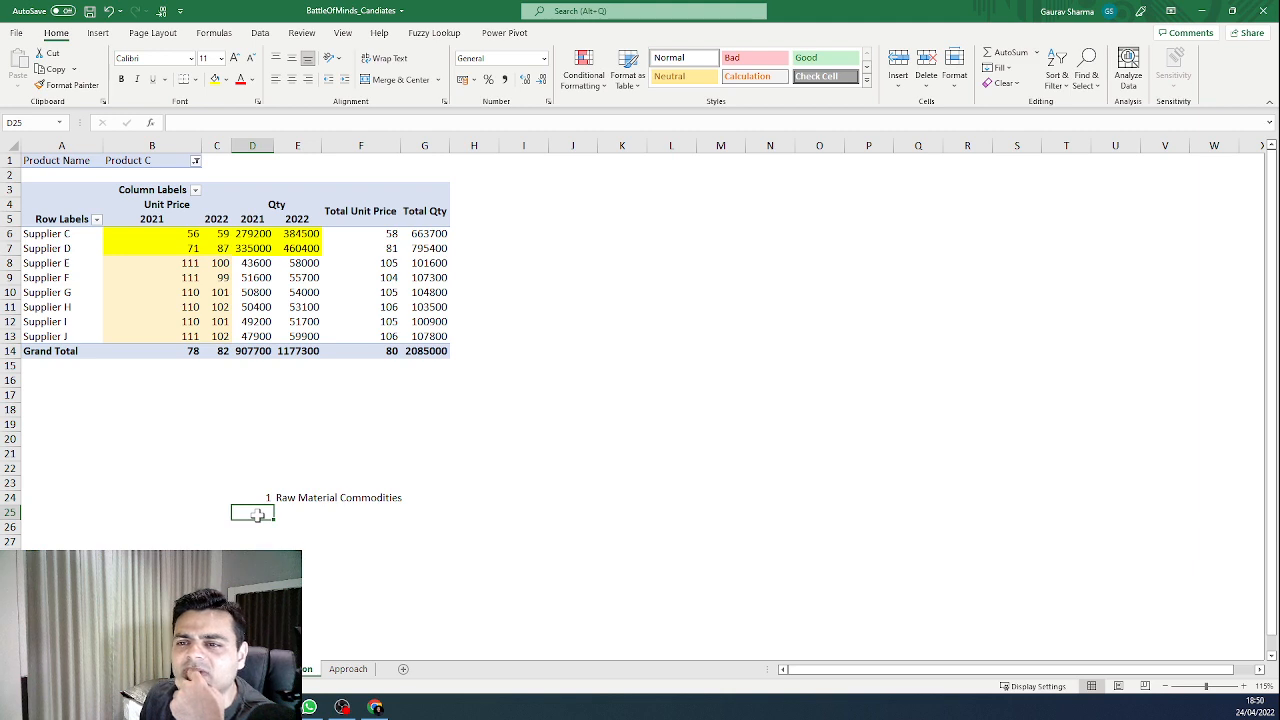
{"action": "type", "text": "2"}
{"action": "key", "text": "Tab"}
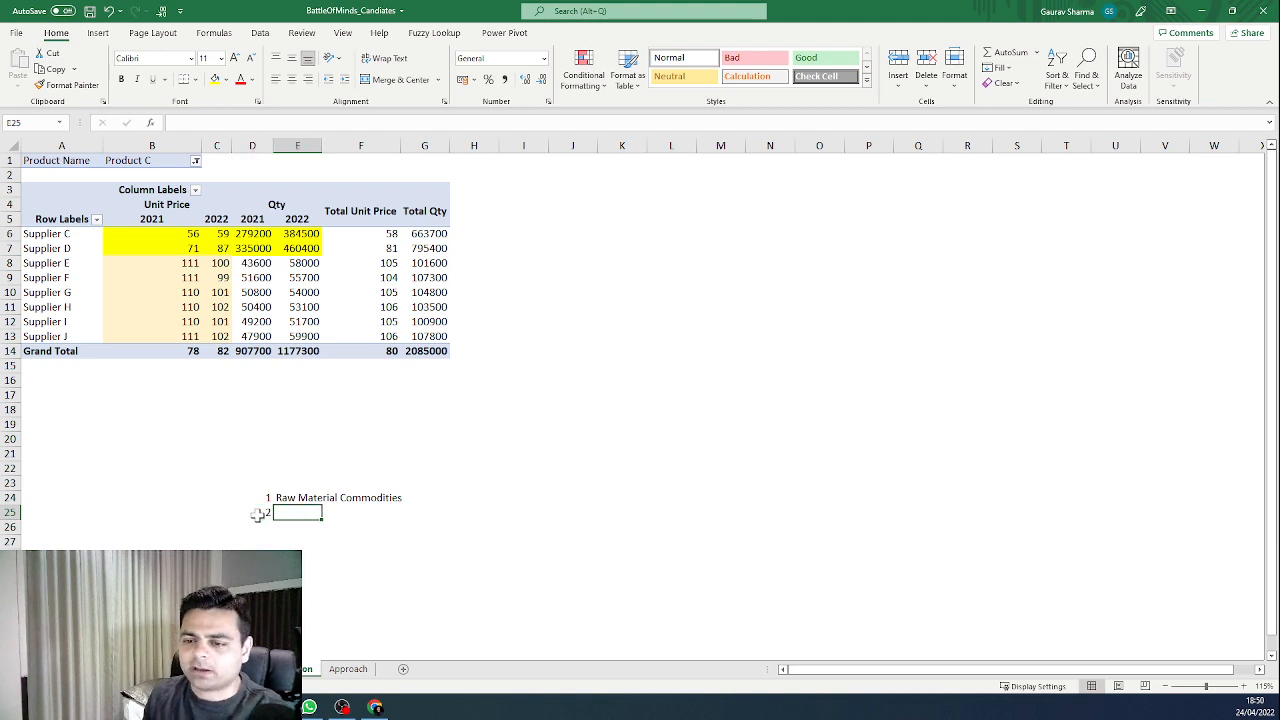
{"action": "type", "text": "Low Buying Power"}
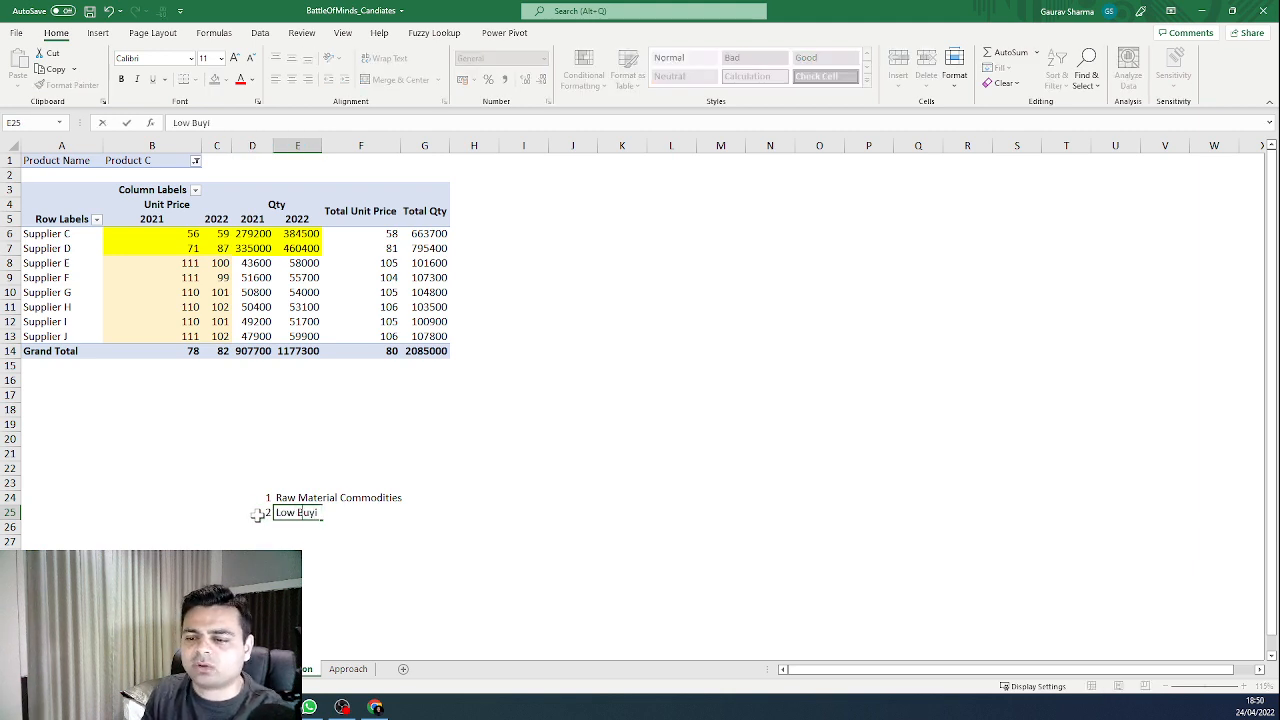
{"action": "key", "text": "Return"}
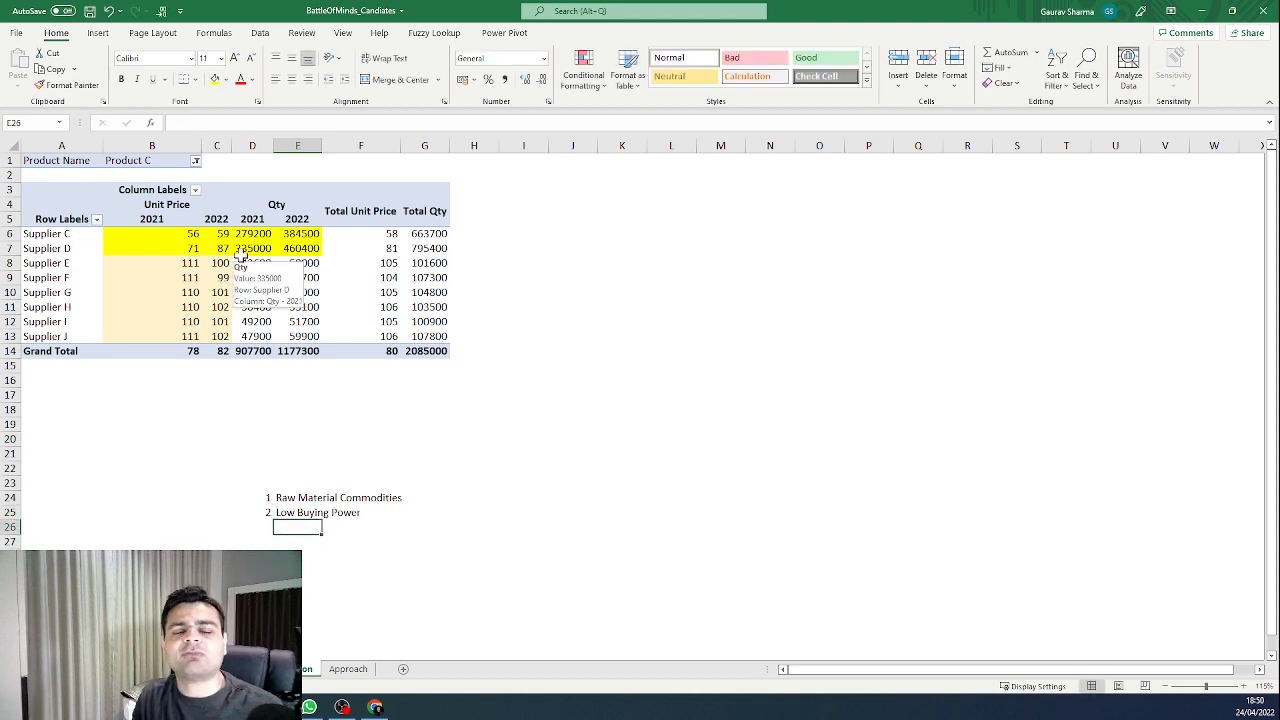
Step: Check the Supplier E through Supplier J rows and the Supplier C and Supplier D quantities against the two notes below the PivotTable
{"action": "left_click_drag", "start_coordinate": [73, 268], "coordinate": [77, 332]}
{"action": "left_click", "coordinate": [288, 483]}
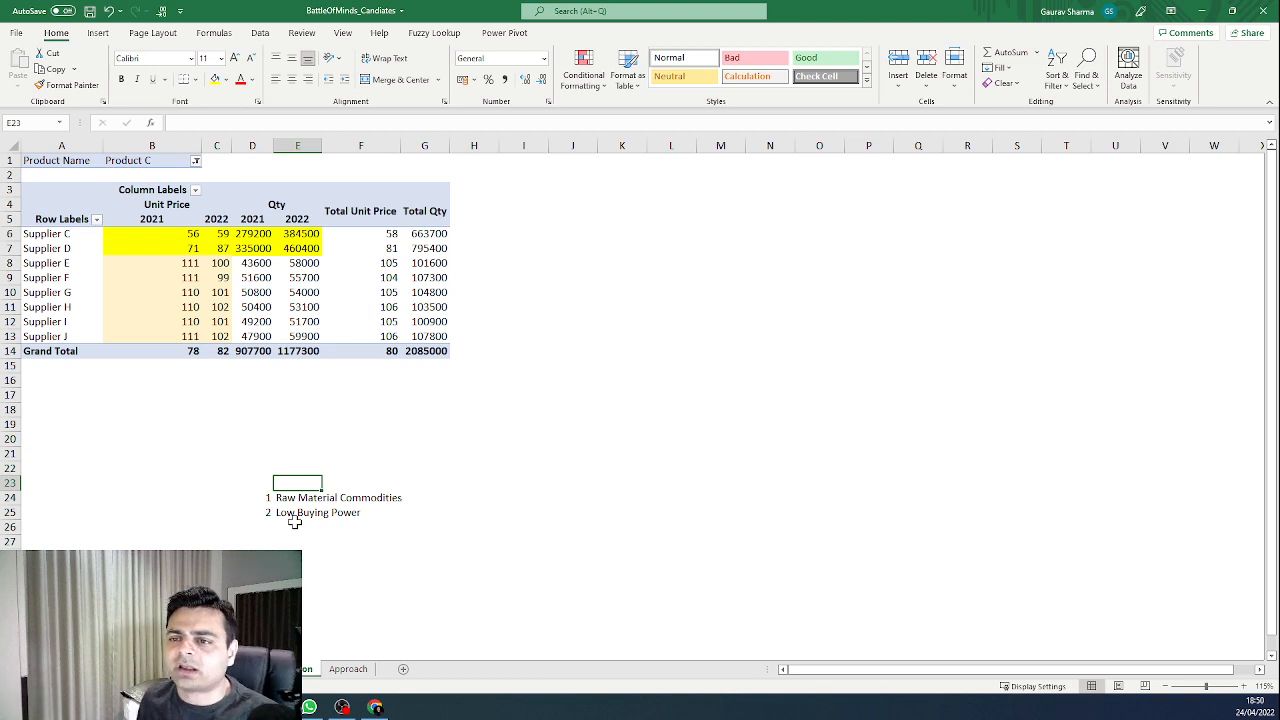
{"action": "left_click_drag", "start_coordinate": [253, 236], "coordinate": [292, 249]}
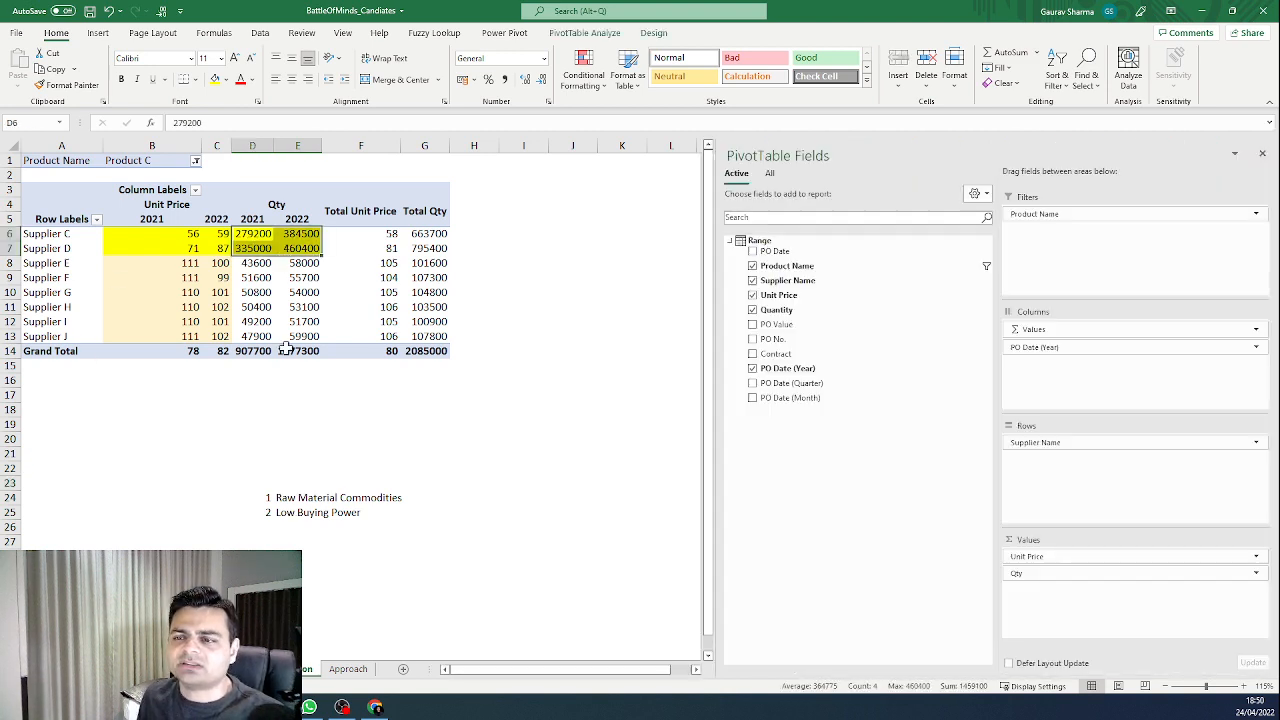
{"action": "left_click", "coordinate": [279, 512]}
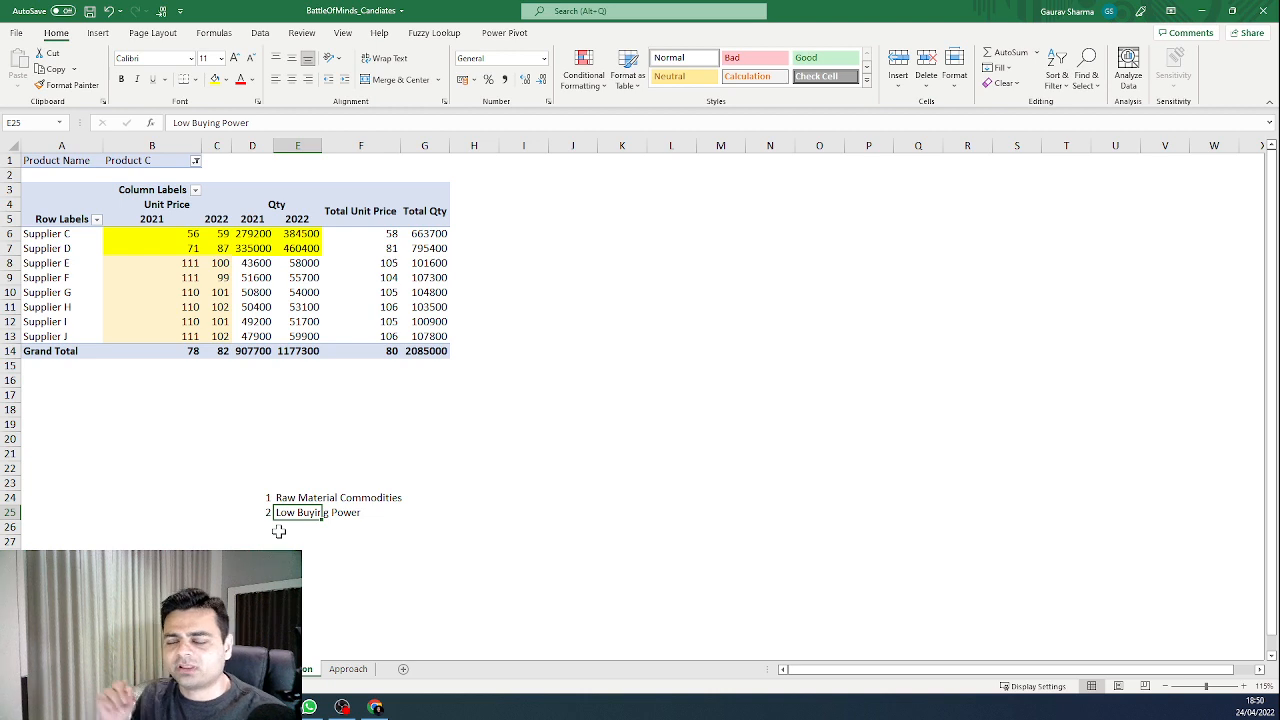
{"action": "left_click", "coordinate": [268, 499]}
{"action": "left_click_drag", "start_coordinate": [270, 500], "coordinate": [292, 509]}
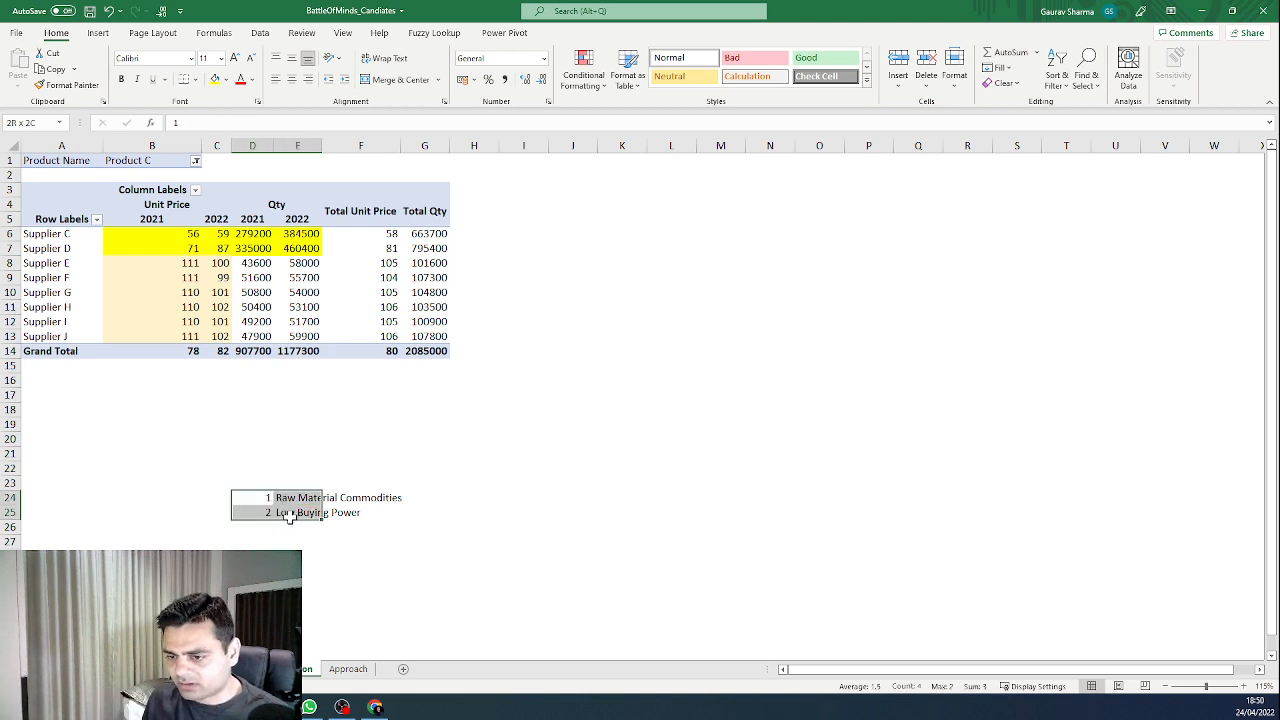
Step: Enter the heading Exceptions in E23 above the two numbered notes
{"action": "left_click", "coordinate": [284, 482]}
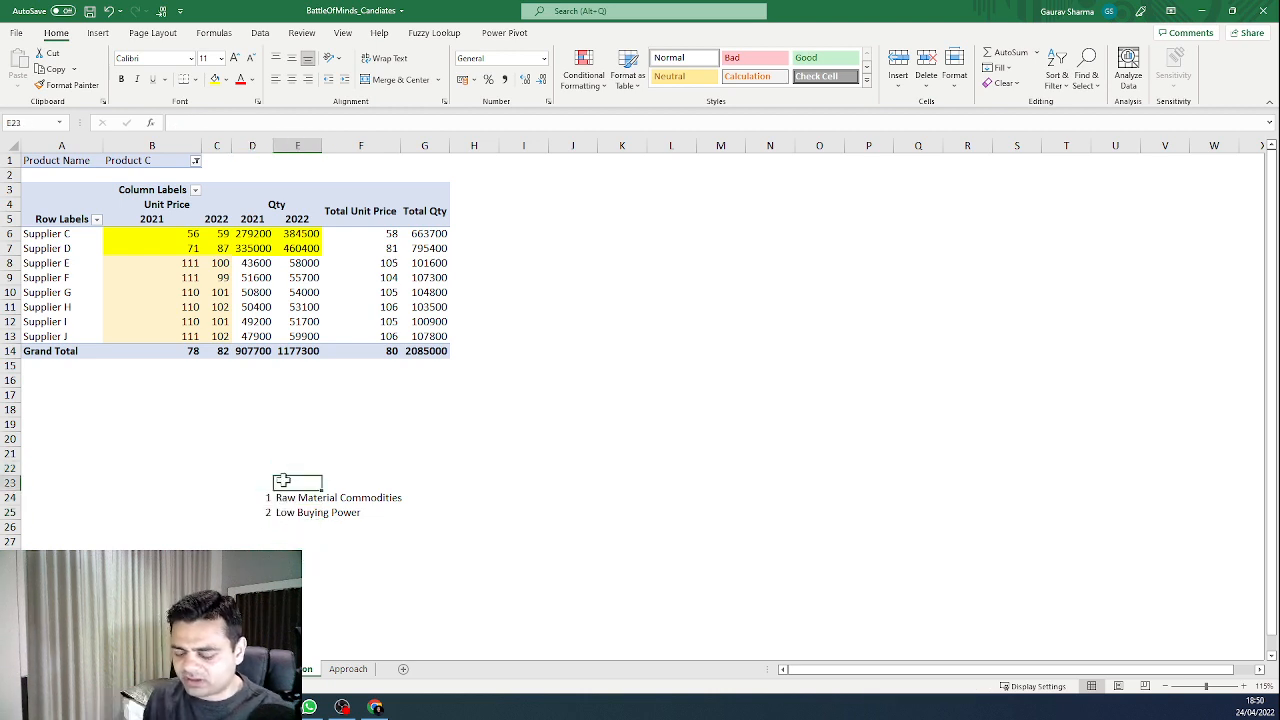
{"action": "type", "text": "Exception"}
{"action": "key", "text": "Return"}
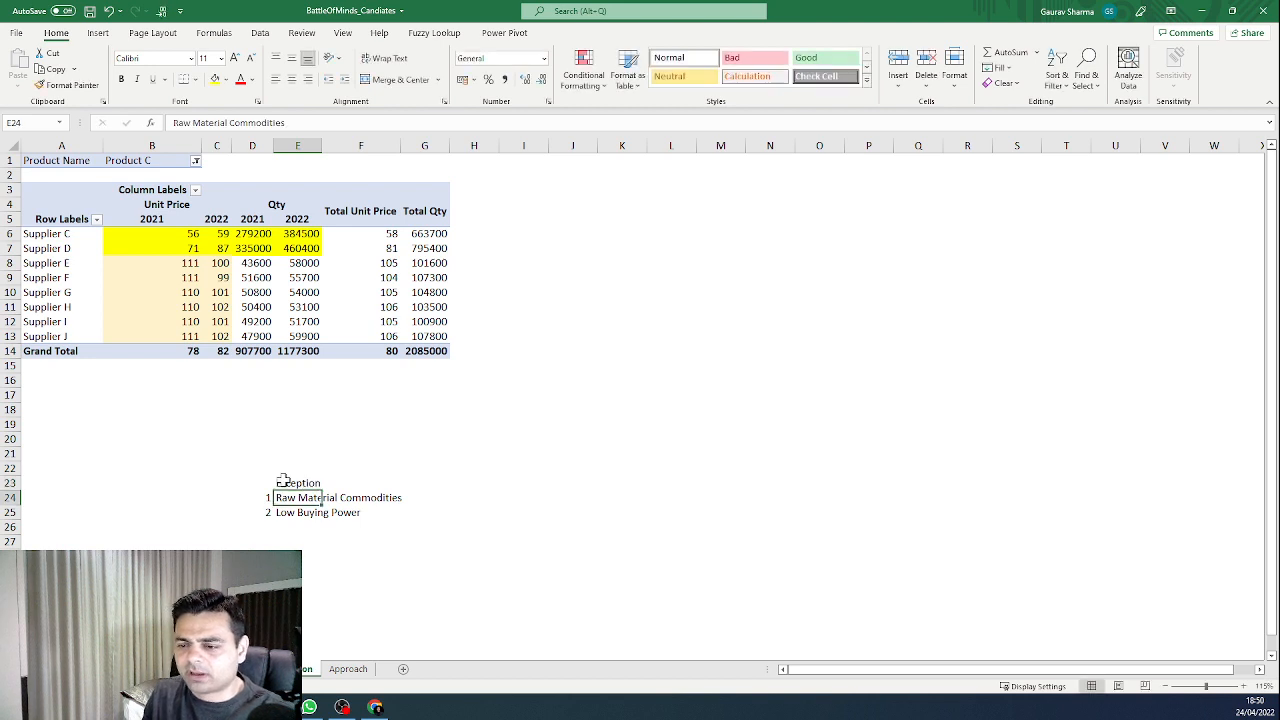
{"action": "key", "text": "Up"}
{"action": "key", "text": "F2"}
{"action": "type", "text": "s"}
{"action": "key", "text": "Return"}
{"action": "key", "text": "Down"}
{"action": "key", "text": "Down"}
{"action": "key", "text": "Down"}
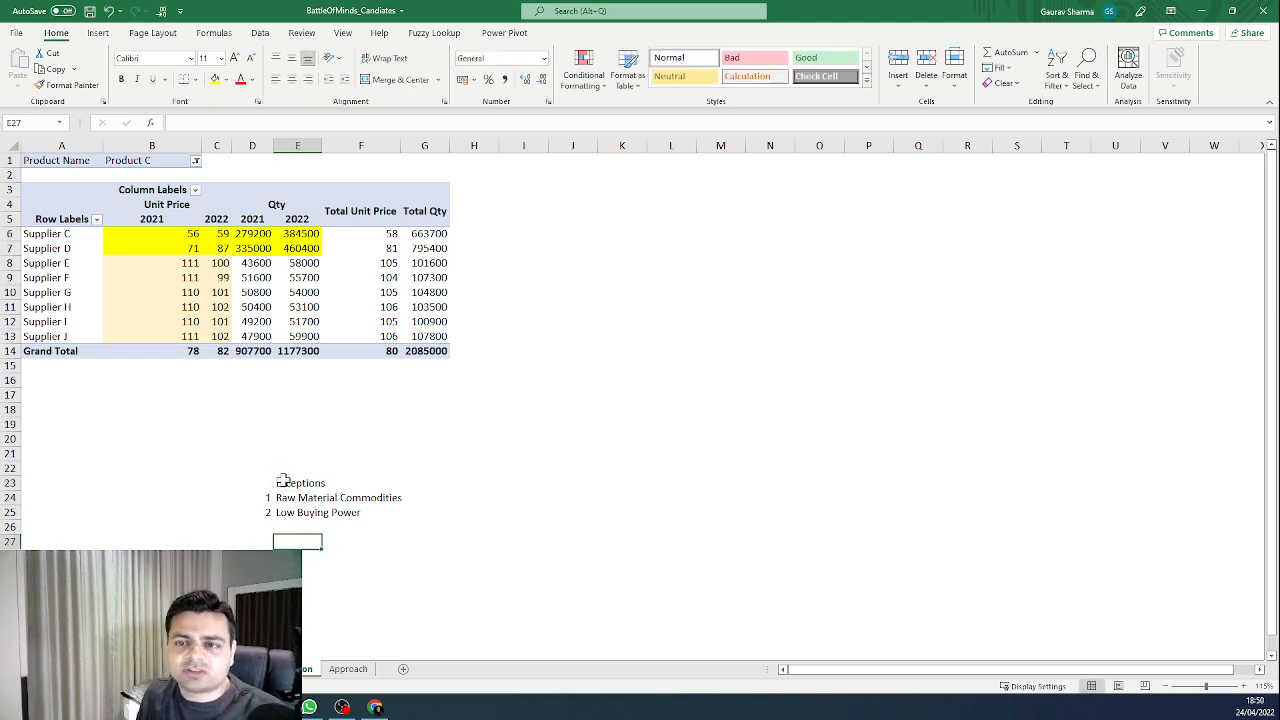
Step: Review the Product C filter, its list of suppliers, and the unit prices and quantities of Supplier C and Supplier D
{"action": "left_click", "coordinate": [121, 162]}
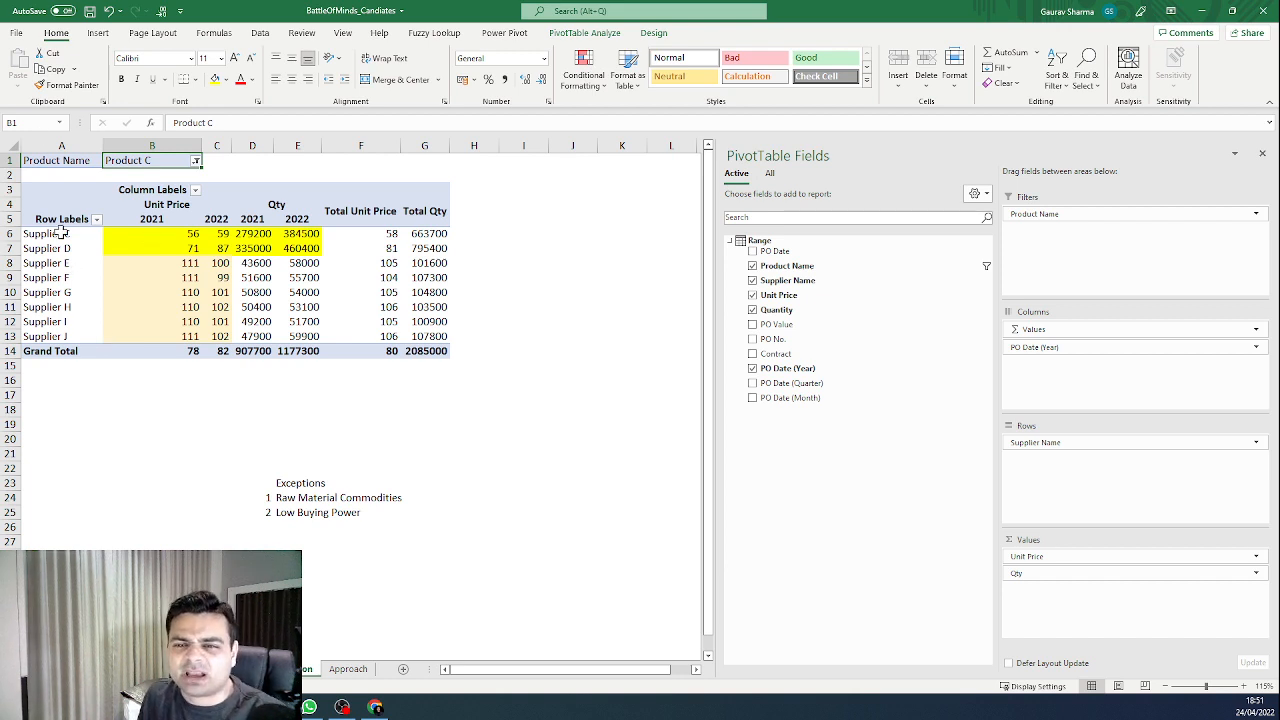
{"action": "left_click_drag", "start_coordinate": [62, 233], "coordinate": [62, 338]}
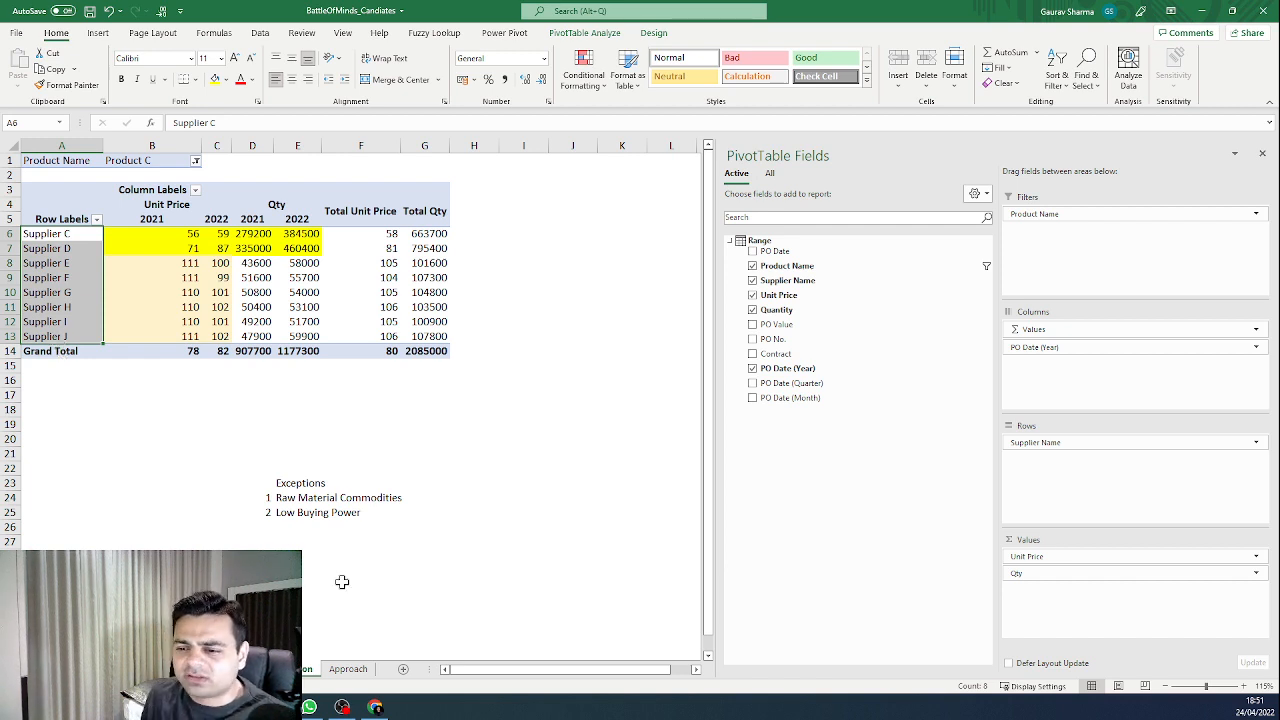
{"action": "left_click", "coordinate": [312, 555]}
{"action": "left_click", "coordinate": [566, 485]}
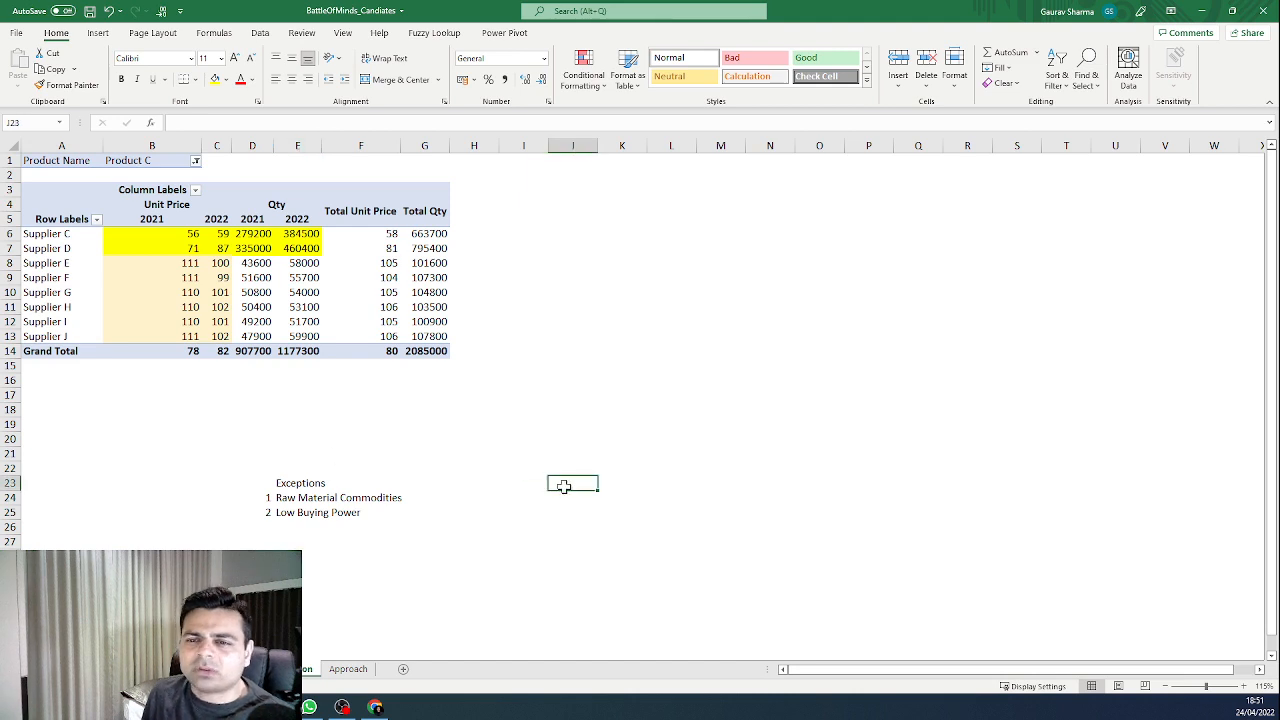
{"action": "left_click_drag", "start_coordinate": [123, 234], "coordinate": [258, 257]}
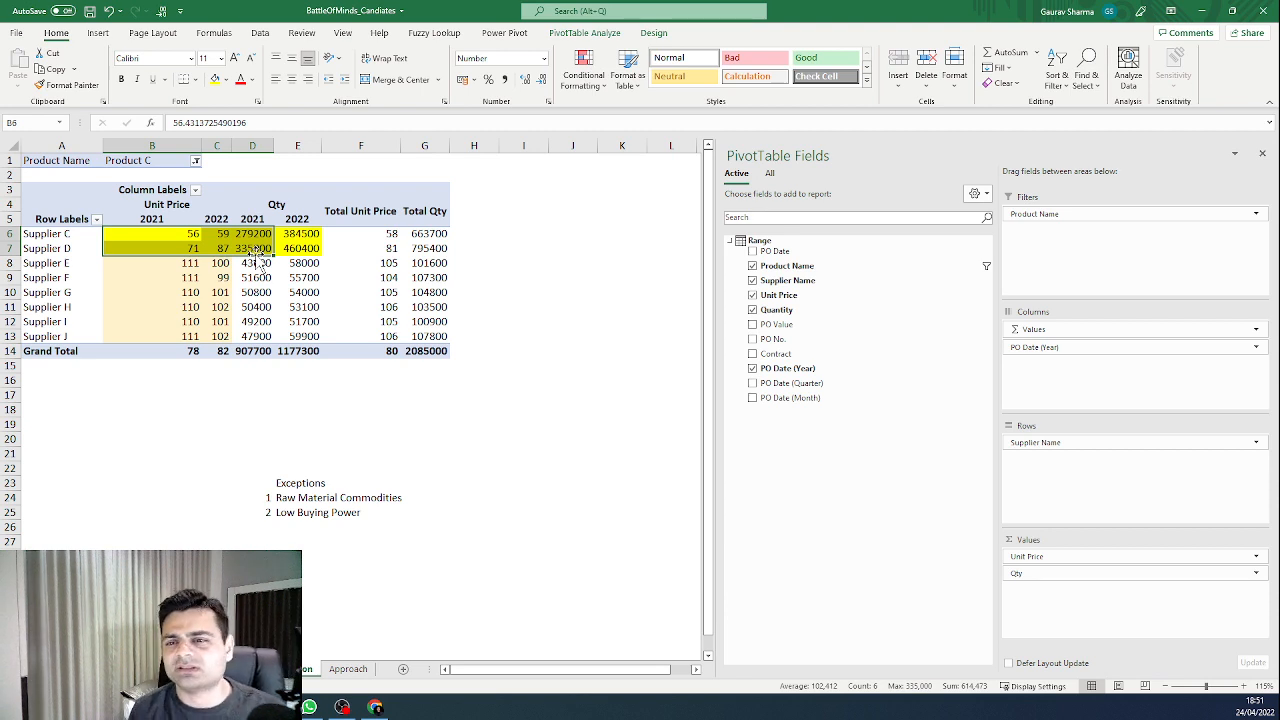
{"action": "key", "text": "Right"}
{"action": "key", "text": "Right"}
{"action": "key", "text": "Right"}
{"action": "key", "text": "Right"}
{"action": "key", "text": "Down"}
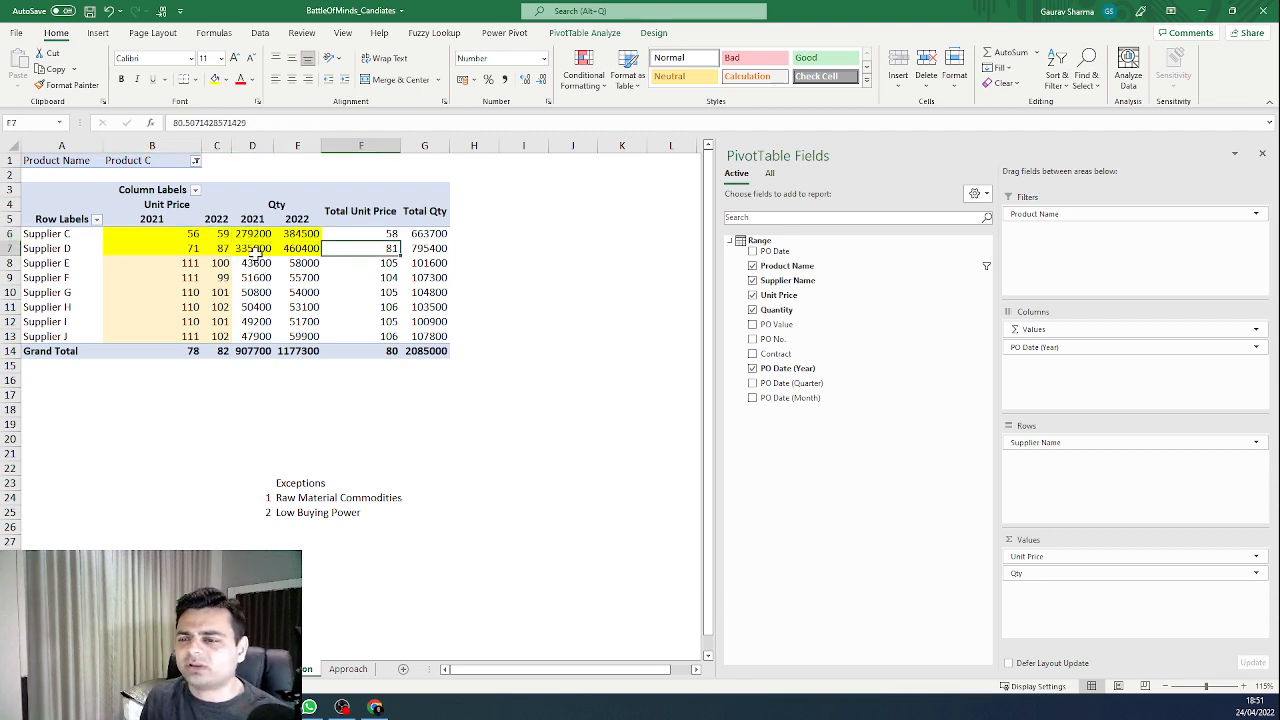
{"action": "key", "text": "Down"}
{"action": "key", "text": "Down"}
{"action": "key", "text": "Down"}
{"action": "key", "text": "Down"}
{"action": "key", "text": "Down"}
{"action": "key", "text": "Down"}
{"action": "key", "text": "Down"}
{"action": "key", "text": "Down"}
{"action": "key", "text": "Down"}
{"action": "key", "text": "Down"}
{"action": "key", "text": "Down"}
{"action": "key", "text": "Down"}
{"action": "key", "text": "Right"}
{"action": "key", "text": "Right"}
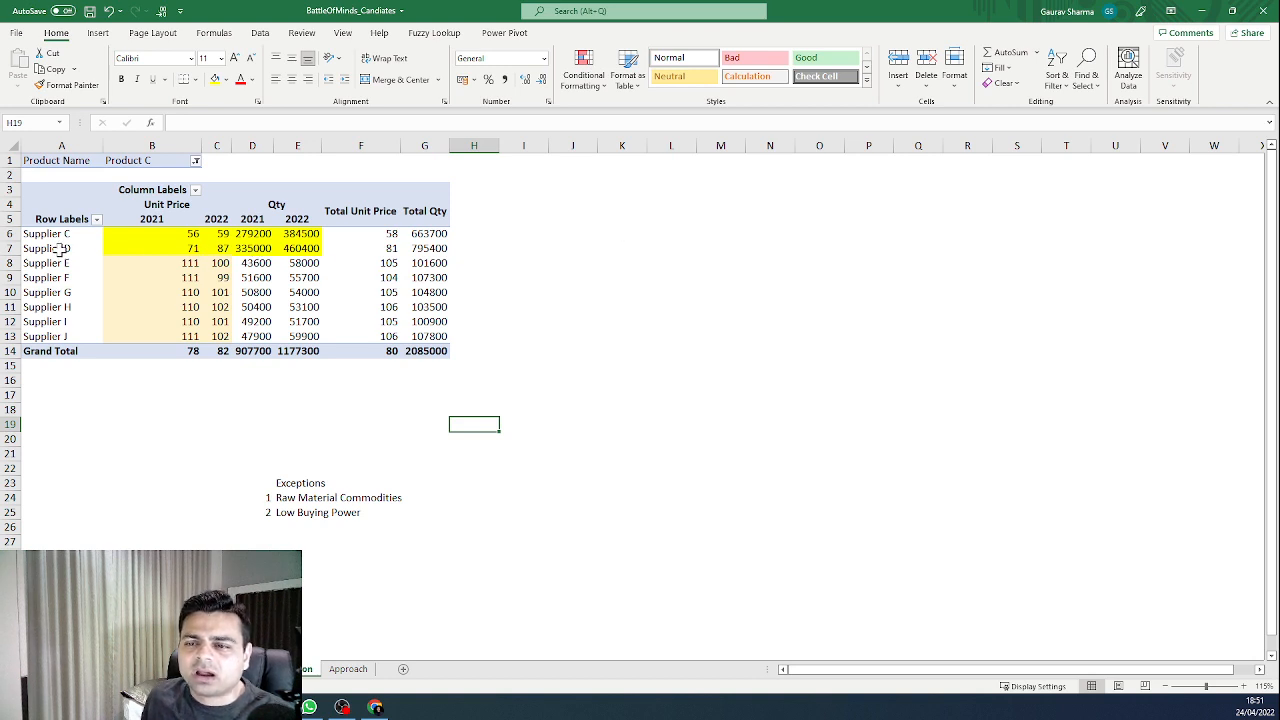
Step: Fill Supplier D's 2022 unit price in the PivotTable with standard red to flag its deviation
{"action": "left_click_drag", "start_coordinate": [57, 249], "coordinate": [195, 251]}
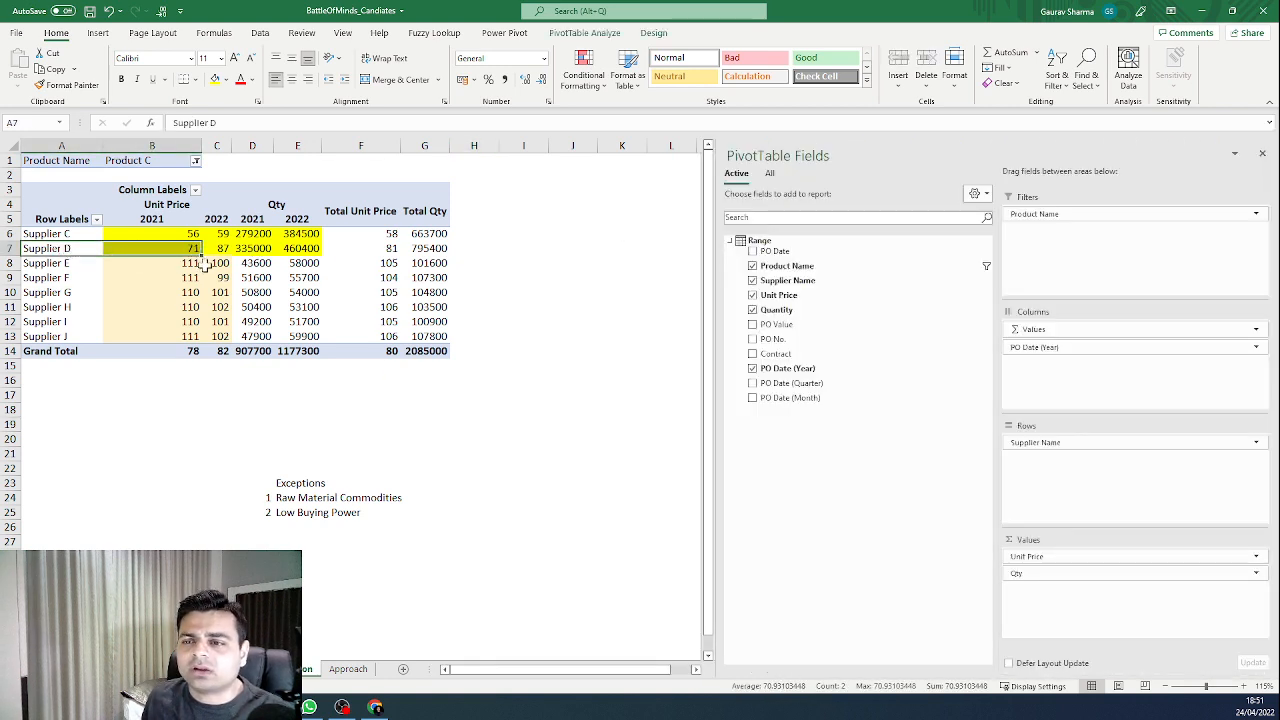
{"action": "left_click", "coordinate": [292, 249]}
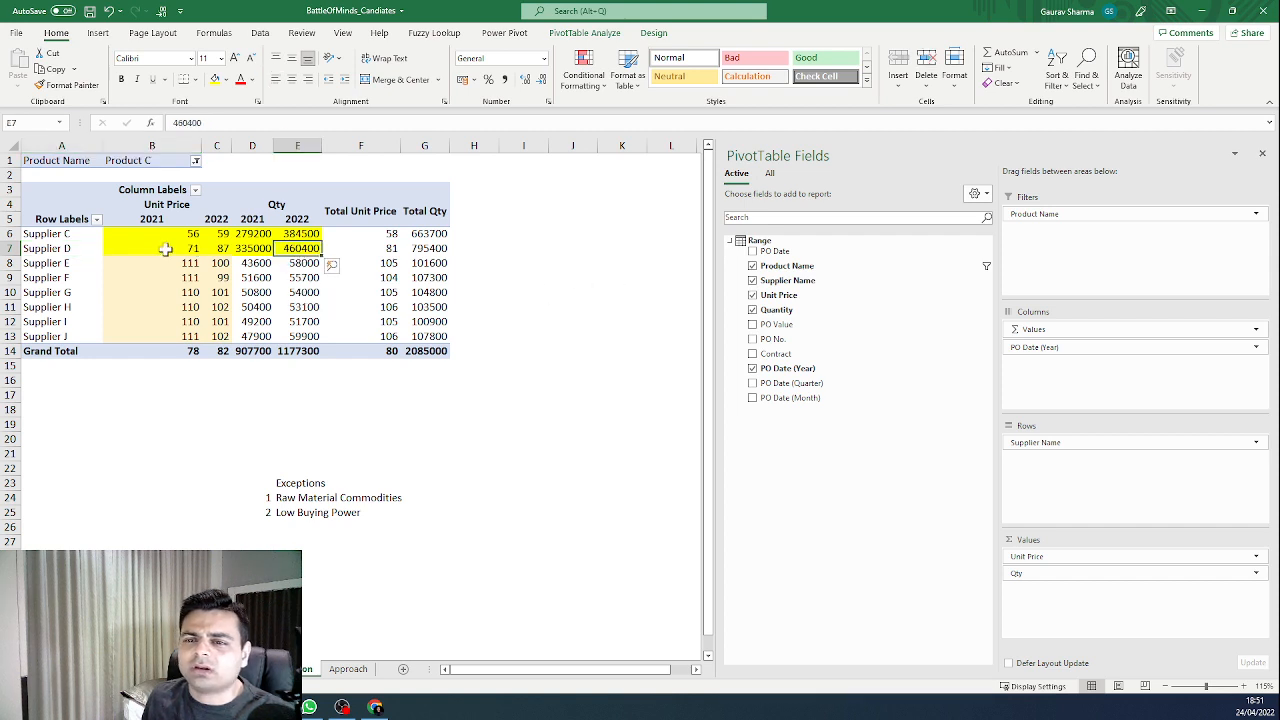
{"action": "left_click", "coordinate": [62, 234]}
{"action": "left_click", "coordinate": [558, 466]}
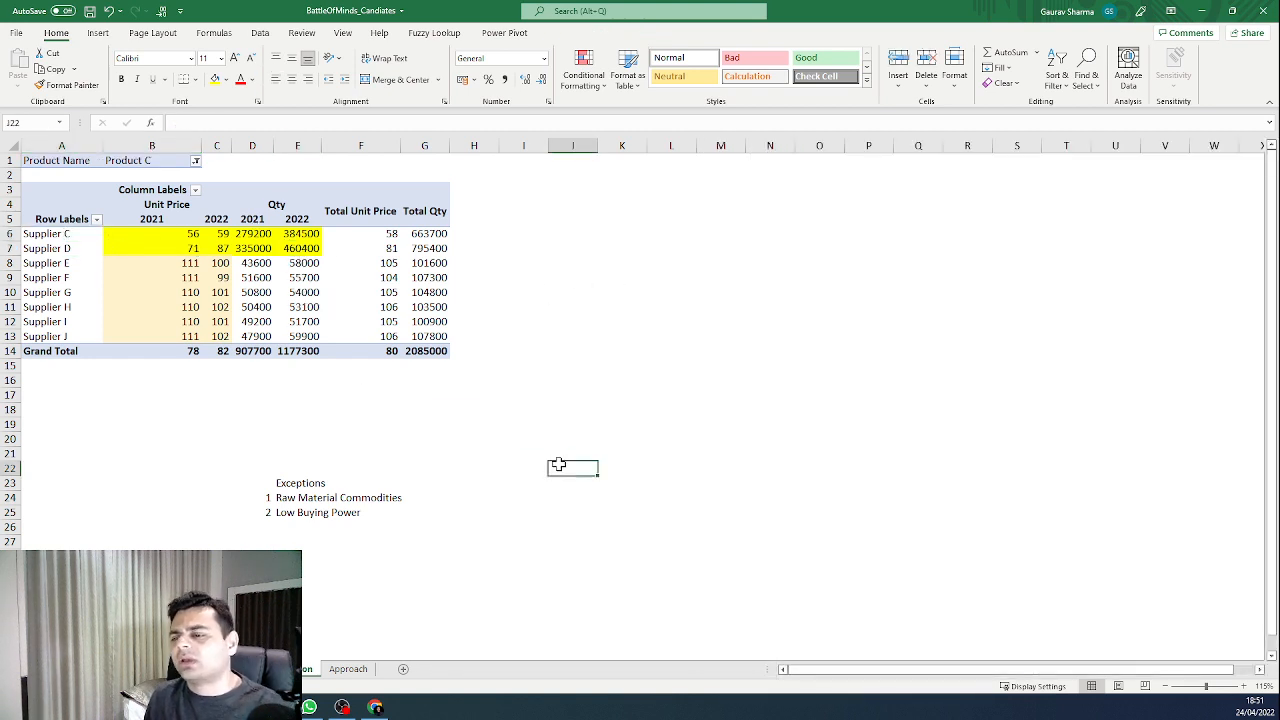
{"action": "left_click", "coordinate": [606, 399]}
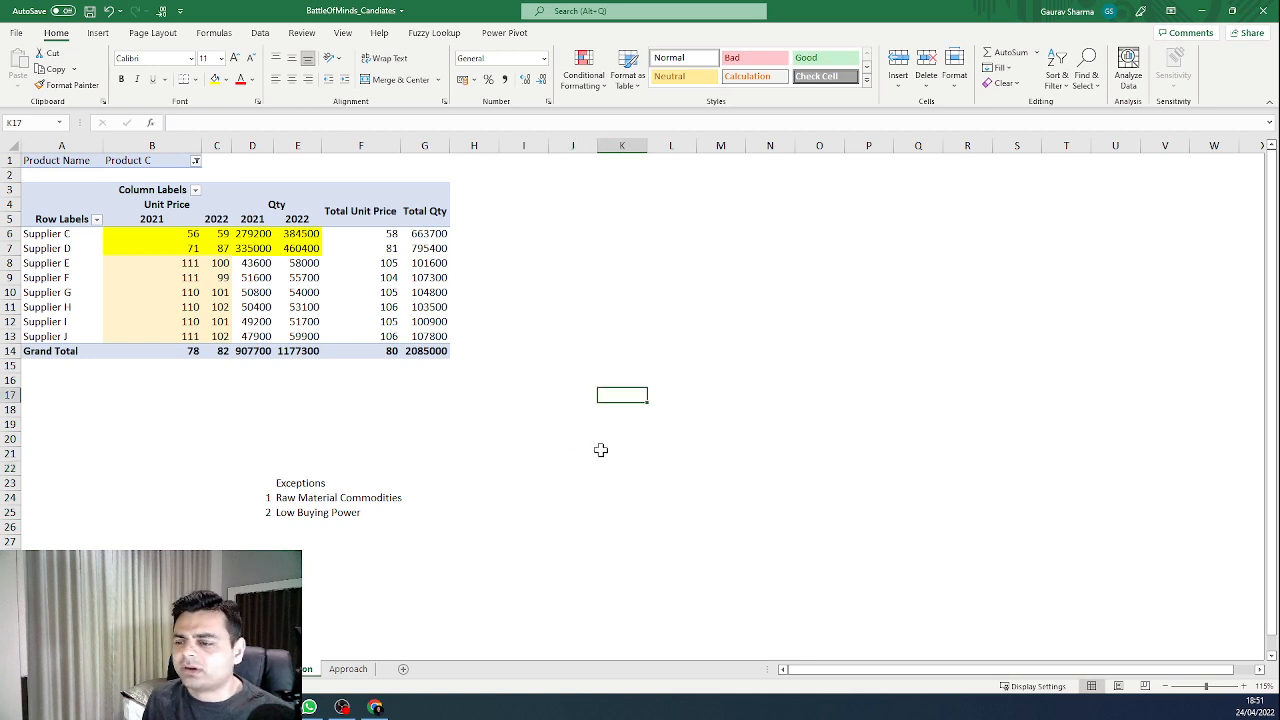
{"action": "mouse_move", "coordinate": [149, 307]}
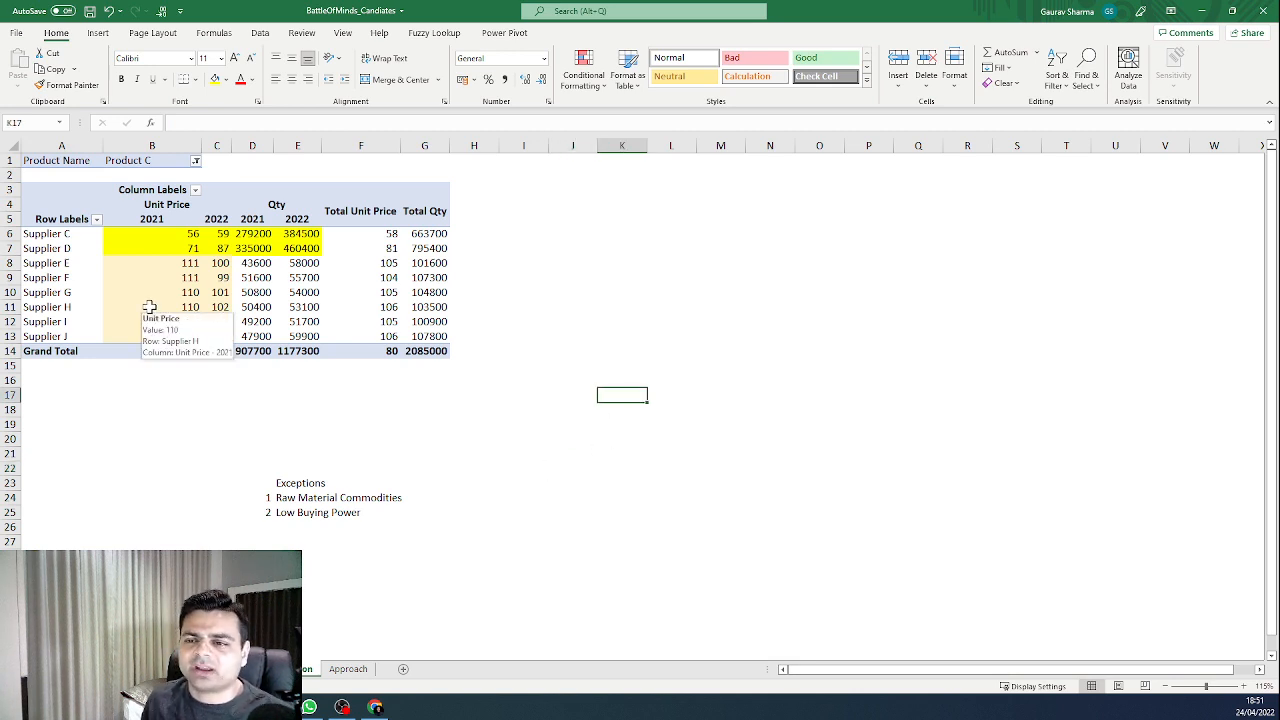
{"action": "left_click", "coordinate": [218, 248]}
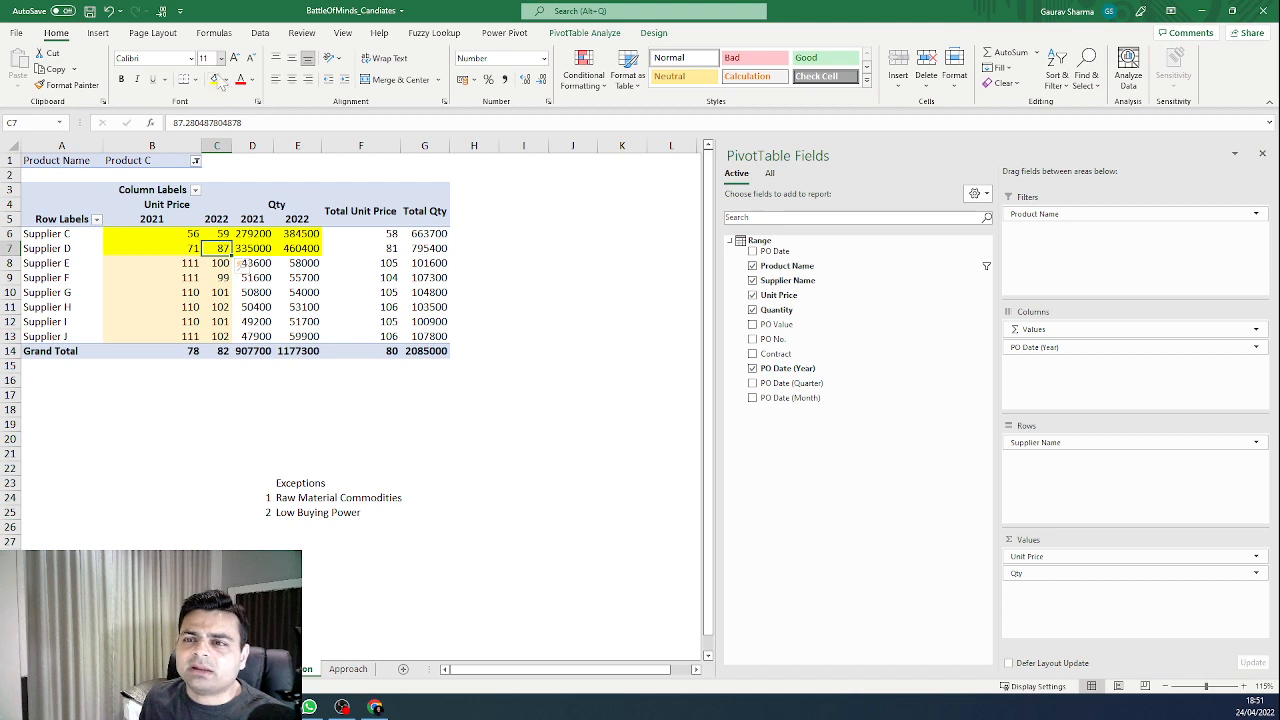
{"action": "left_click", "coordinate": [225, 80]}
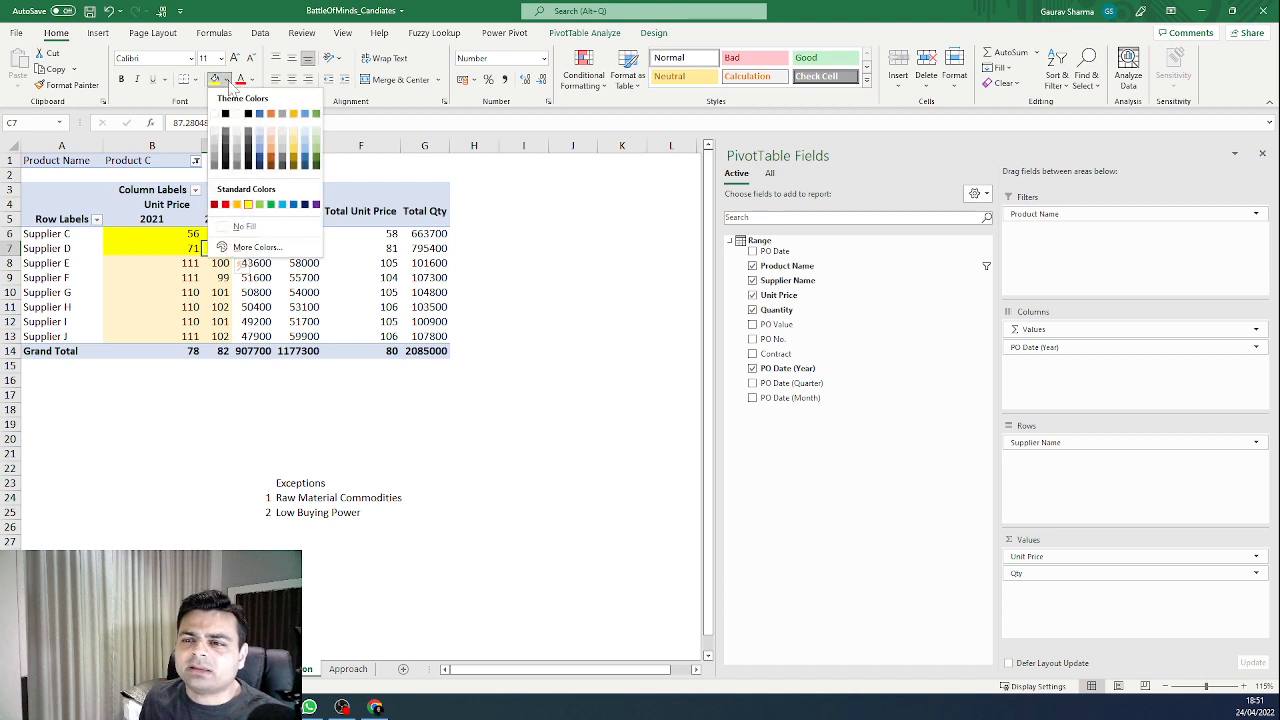
{"action": "left_click", "coordinate": [224, 205]}
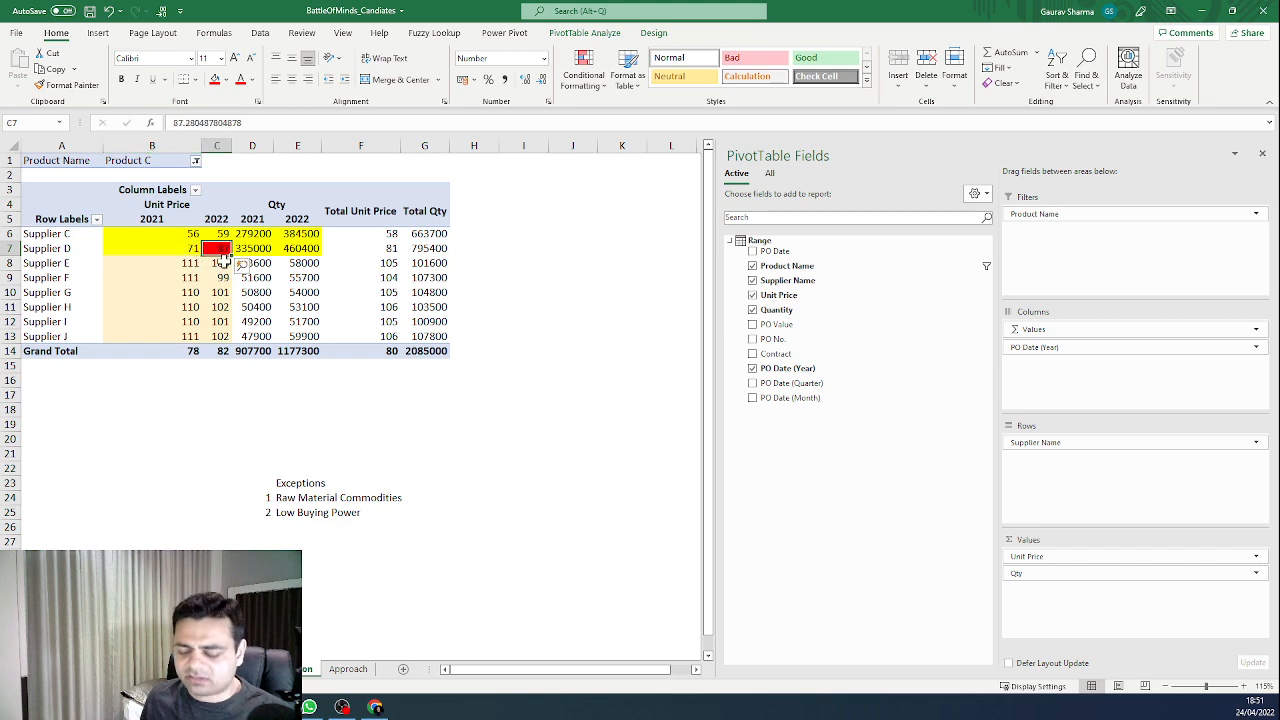
{"action": "scroll", "coordinate": [222, 258], "scroll_direction": "up", "scroll_amount": 2}
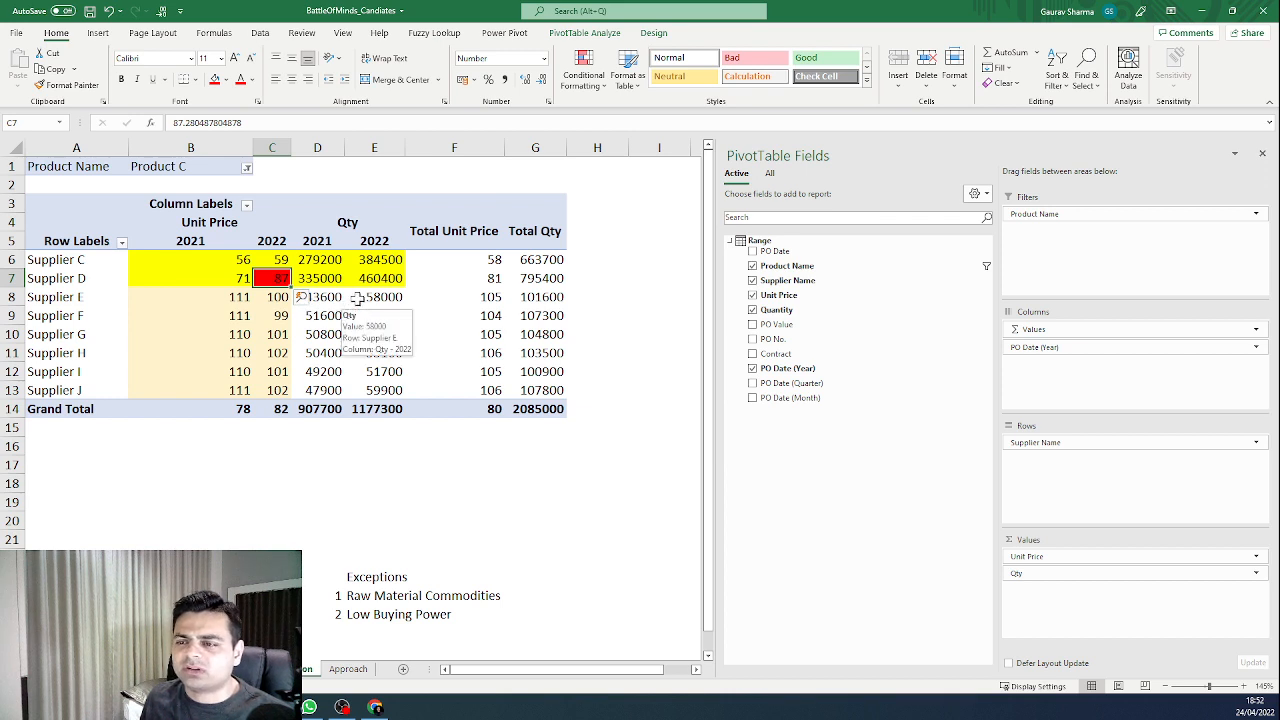
{"action": "left_click", "coordinate": [388, 260]}
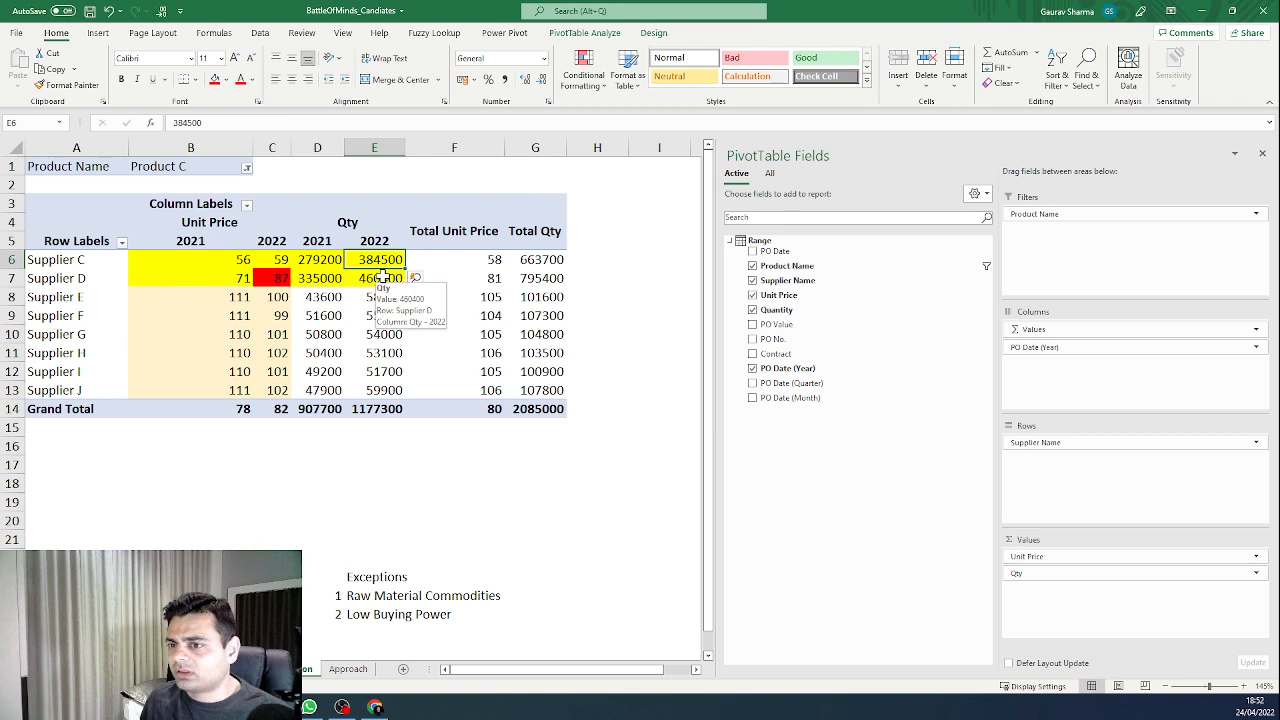
{"action": "left_click", "coordinate": [651, 294]}
{"action": "left_click", "coordinate": [688, 508]}
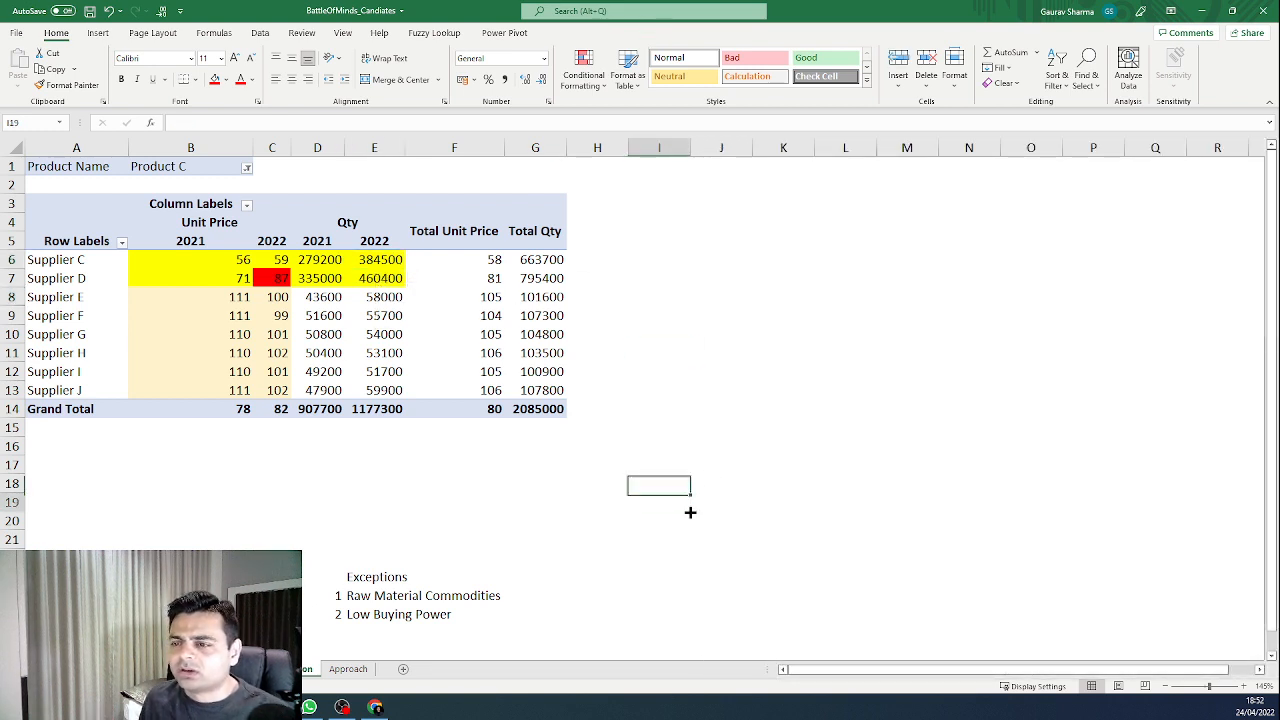
{"action": "type", "text": "="}
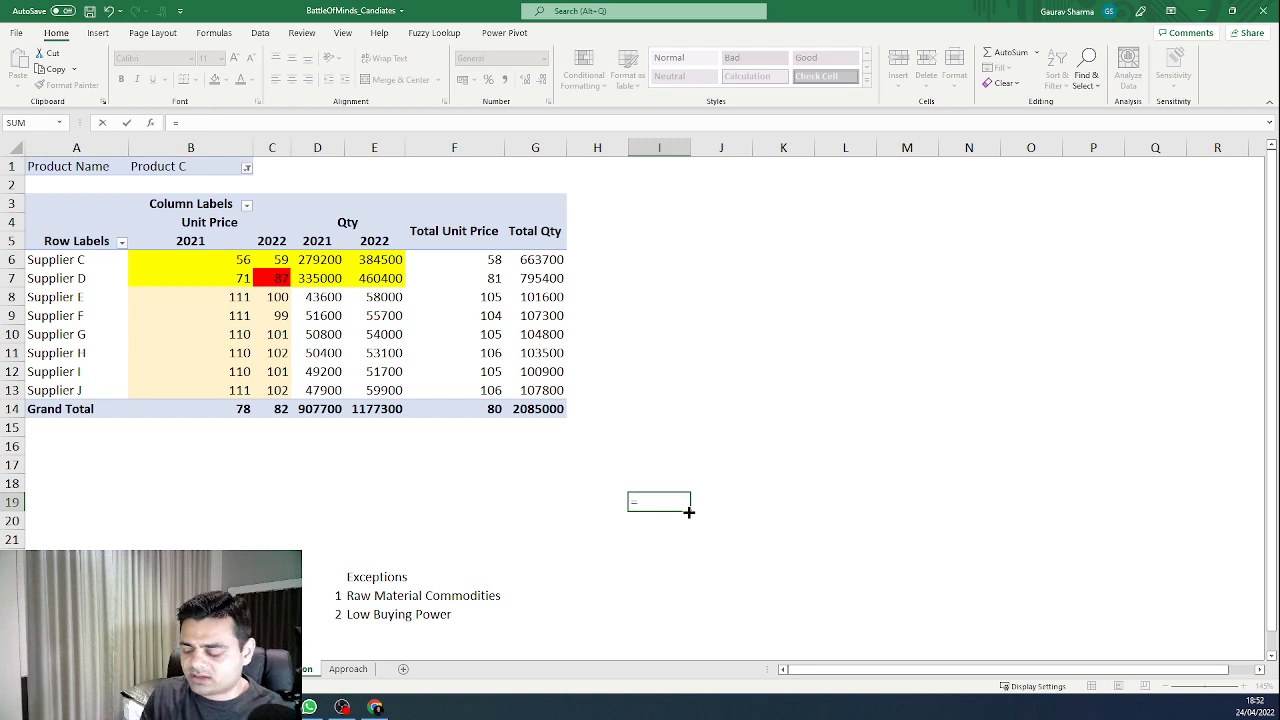
{"action": "key", "text": "Escape"}
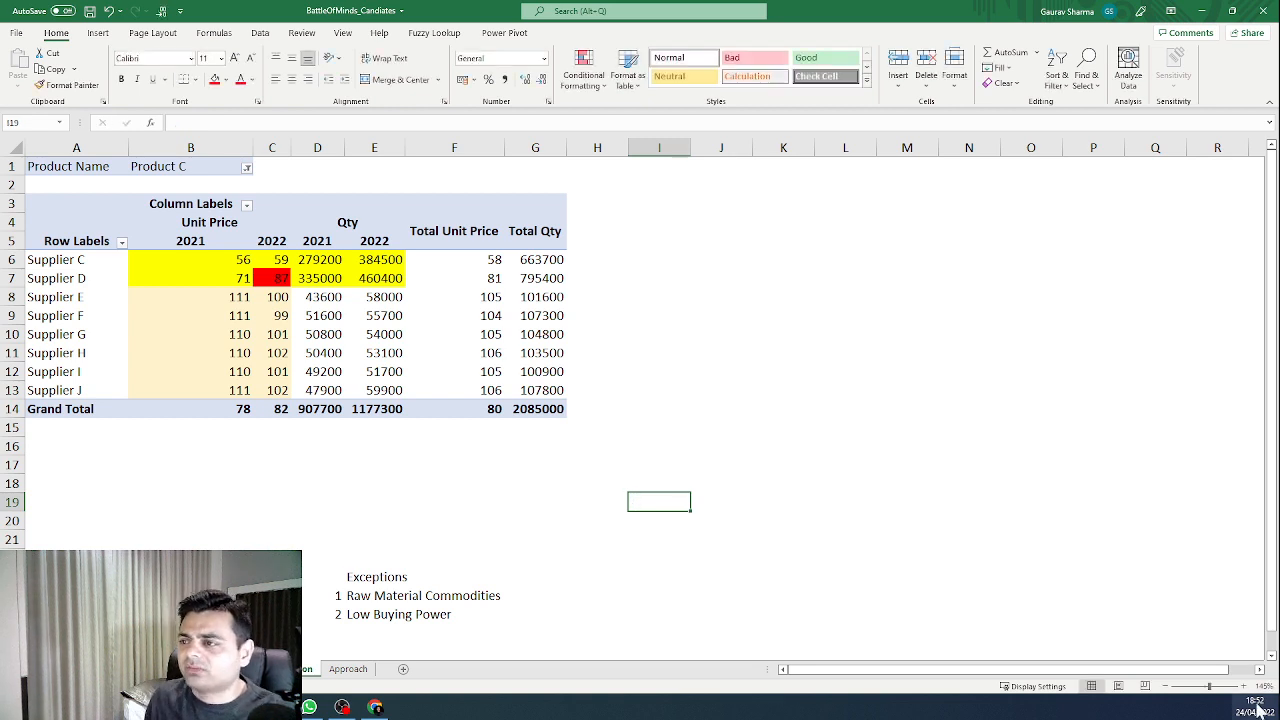
Step: Calculate Supplier D's unit price increase beside its row by entering =87-71 in I7, accepting the formula correction
{"action": "left_click", "coordinate": [676, 259]}
{"action": "left_click", "coordinate": [671, 279]}
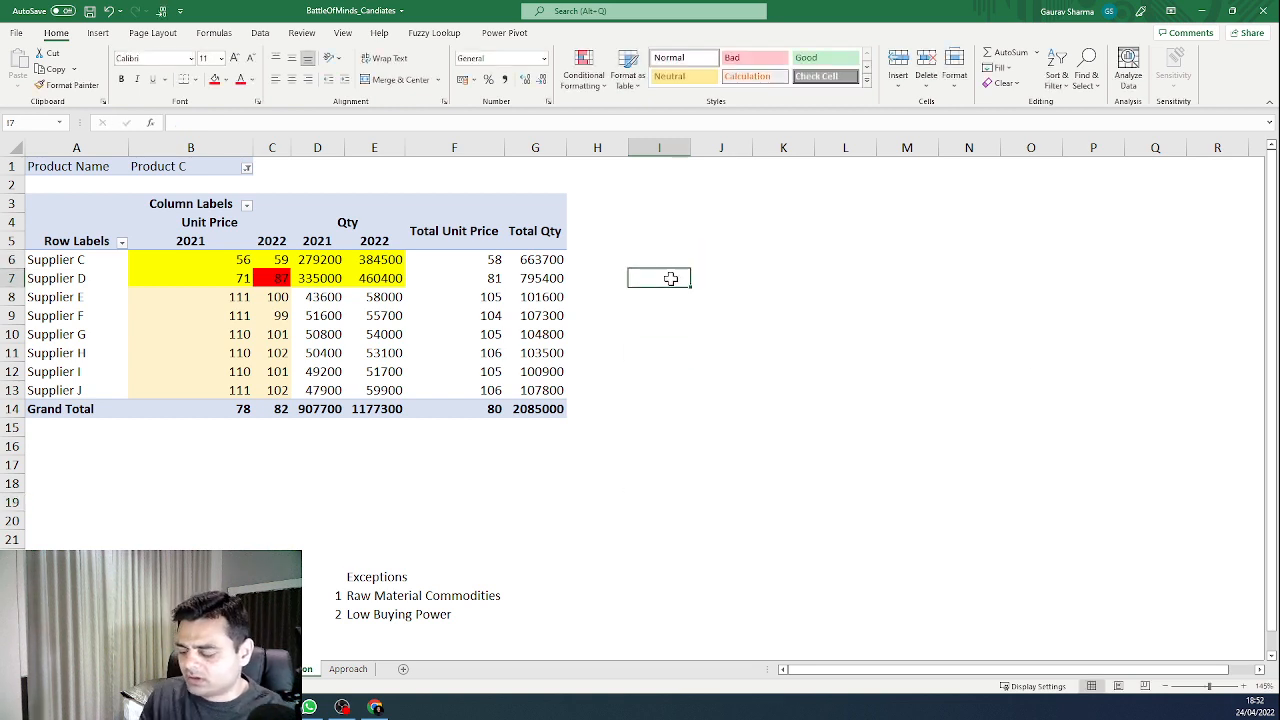
{"action": "type", "text": "=87"}
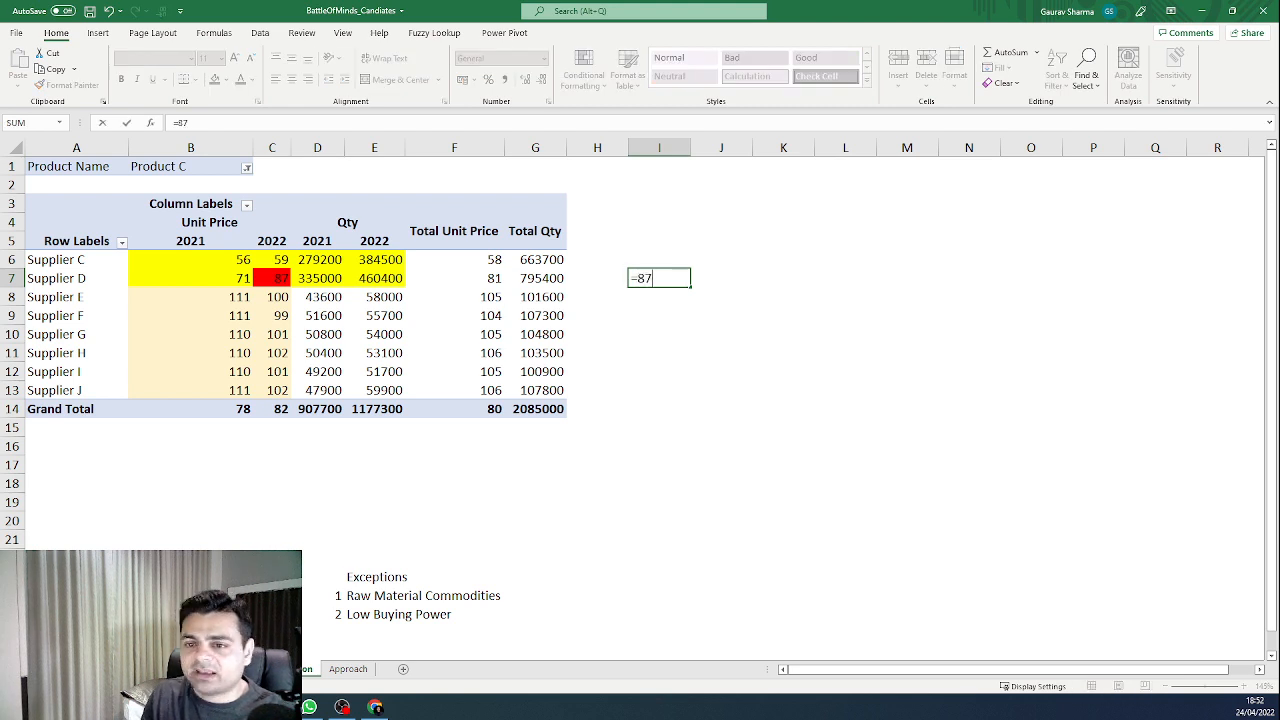
{"action": "type", "text": "-71\\"}
{"action": "key", "text": "Return"}
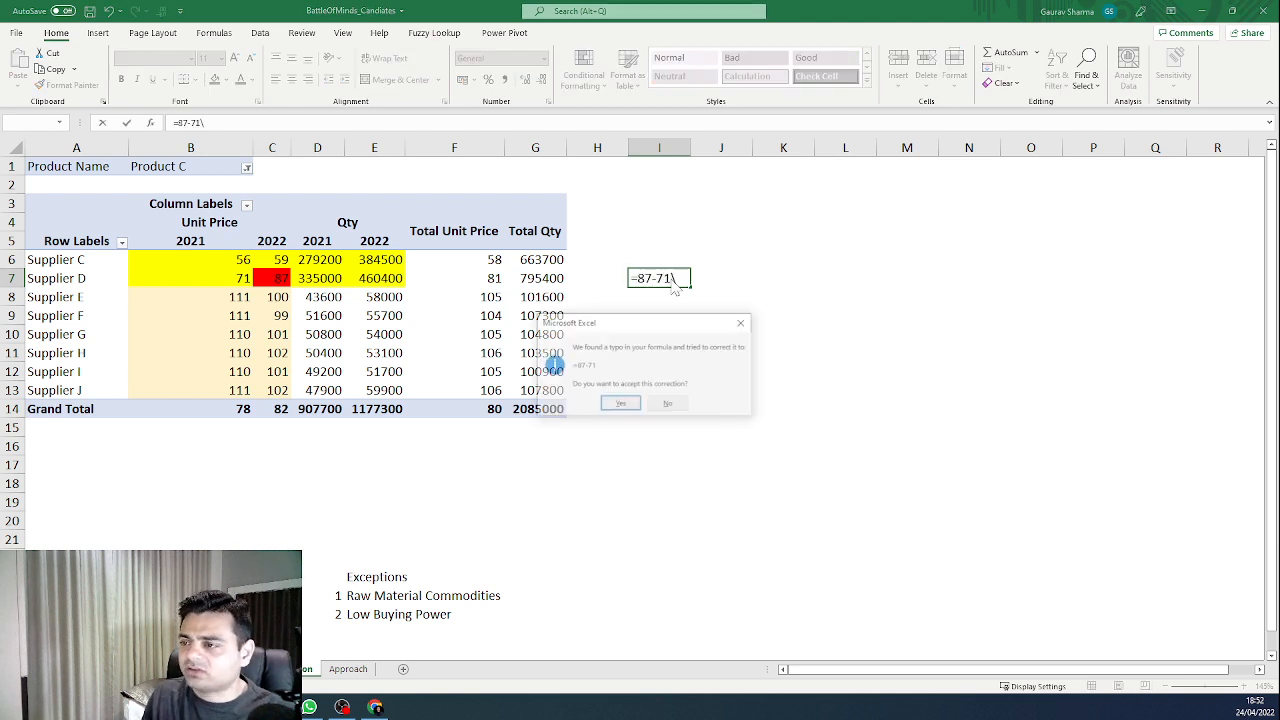
{"action": "key", "text": "Return"}
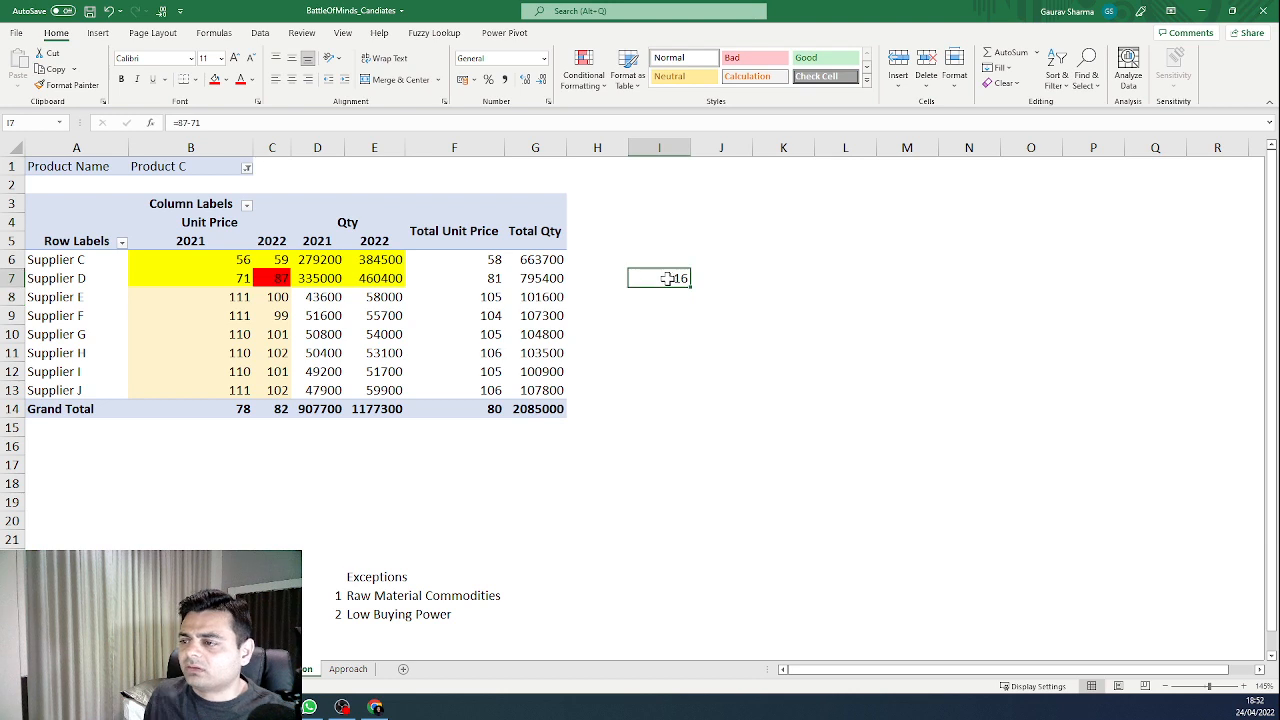
Step: Enter the heading Unit Price in I6 above the price difference and Additional Qty in J6
{"action": "left_click", "coordinate": [652, 260]}
{"action": "type", "text": "Unit Price"}
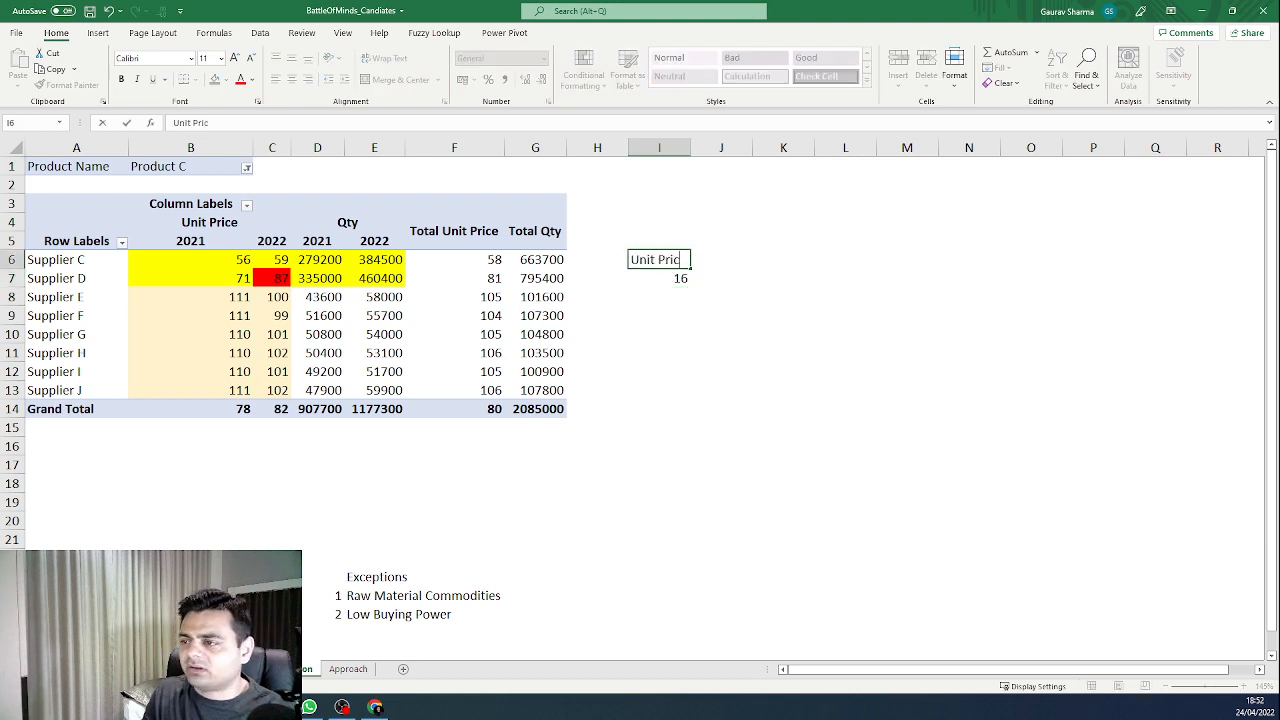
{"action": "key", "text": "Return"}
{"action": "key", "text": "Right"}
{"action": "key", "text": "Up"}
{"action": "type", "text": "A"}
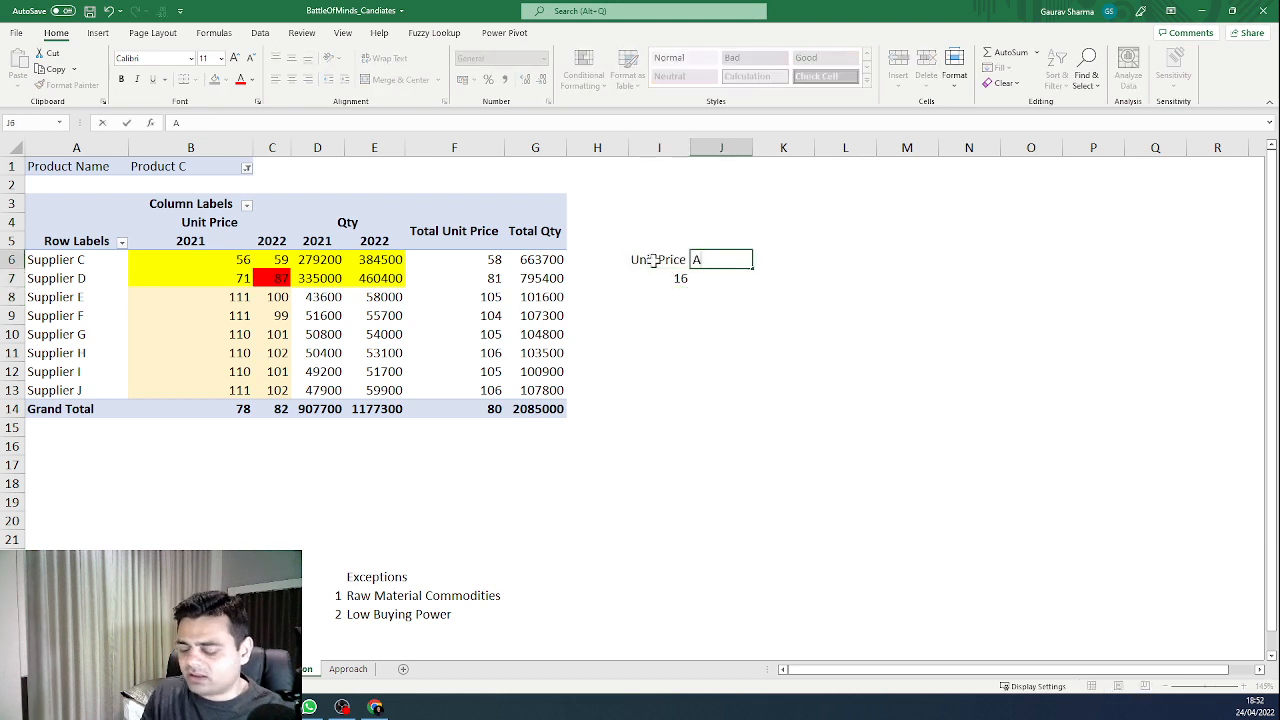
{"action": "type", "text": "dditional VOlu"}
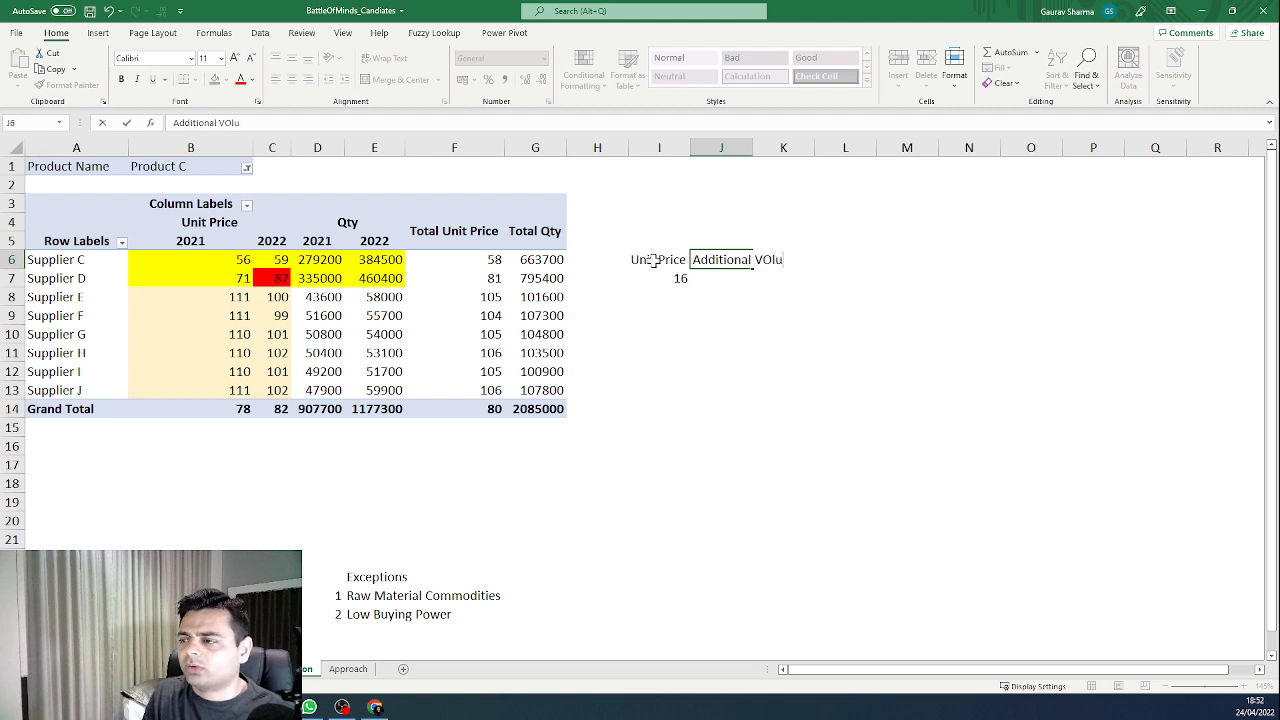
{"action": "key", "text": "BackSpace"}
{"action": "key", "text": "BackSpace"}
{"action": "key", "text": "BackSpace"}
{"action": "key", "text": "BackSpace"}
{"action": "type", "text": "Qty"}
{"action": "key", "text": "Return"}
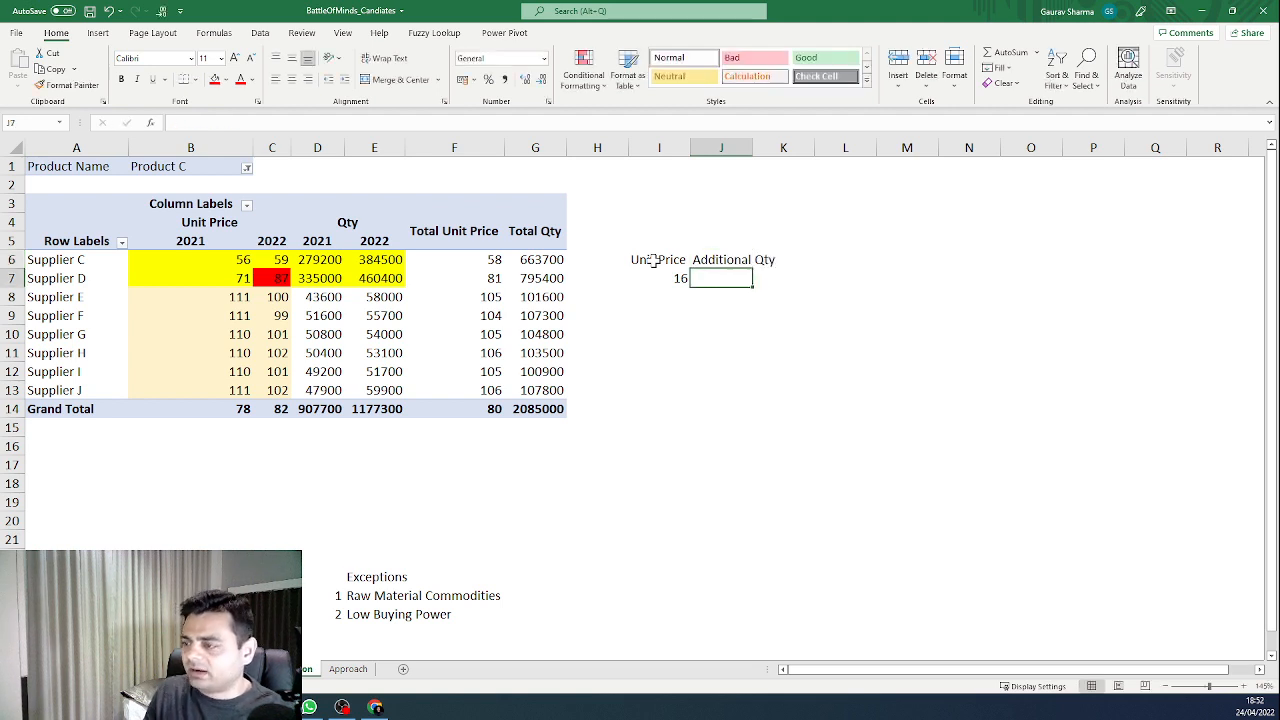
Step: Calculate Supplier D's additional quantity in J7 as 2022 minus 2021 quantity from the PivotTable, and fit column J to its heading
{"action": "type", "text": "="}
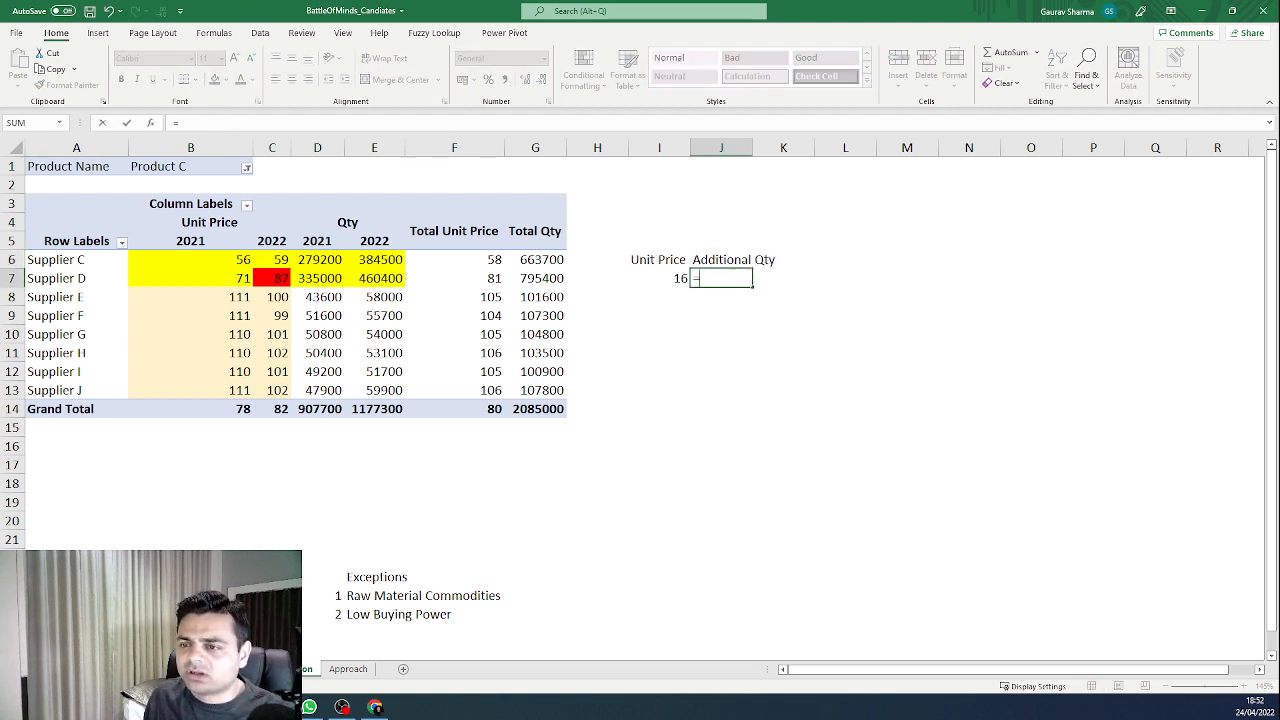
{"action": "left_click", "coordinate": [378, 279]}
{"action": "type", "text": "-"}
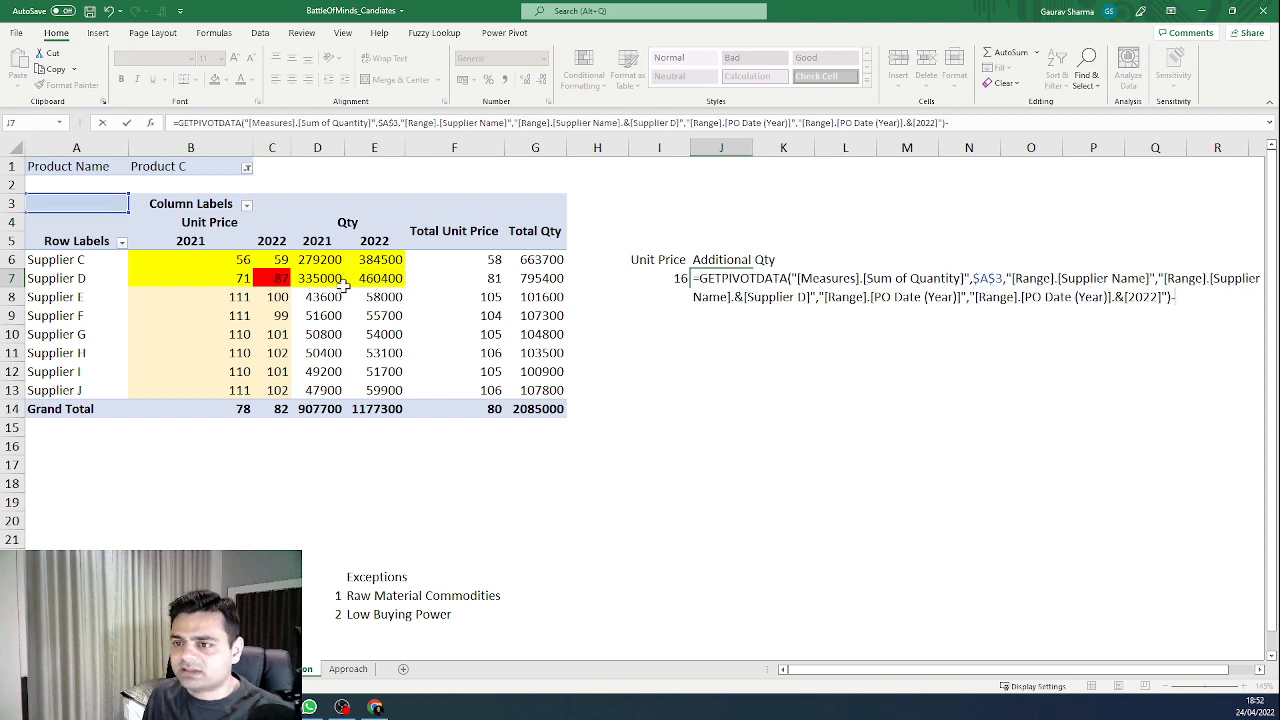
{"action": "left_click", "coordinate": [330, 278]}
{"action": "key", "text": "Tab"}
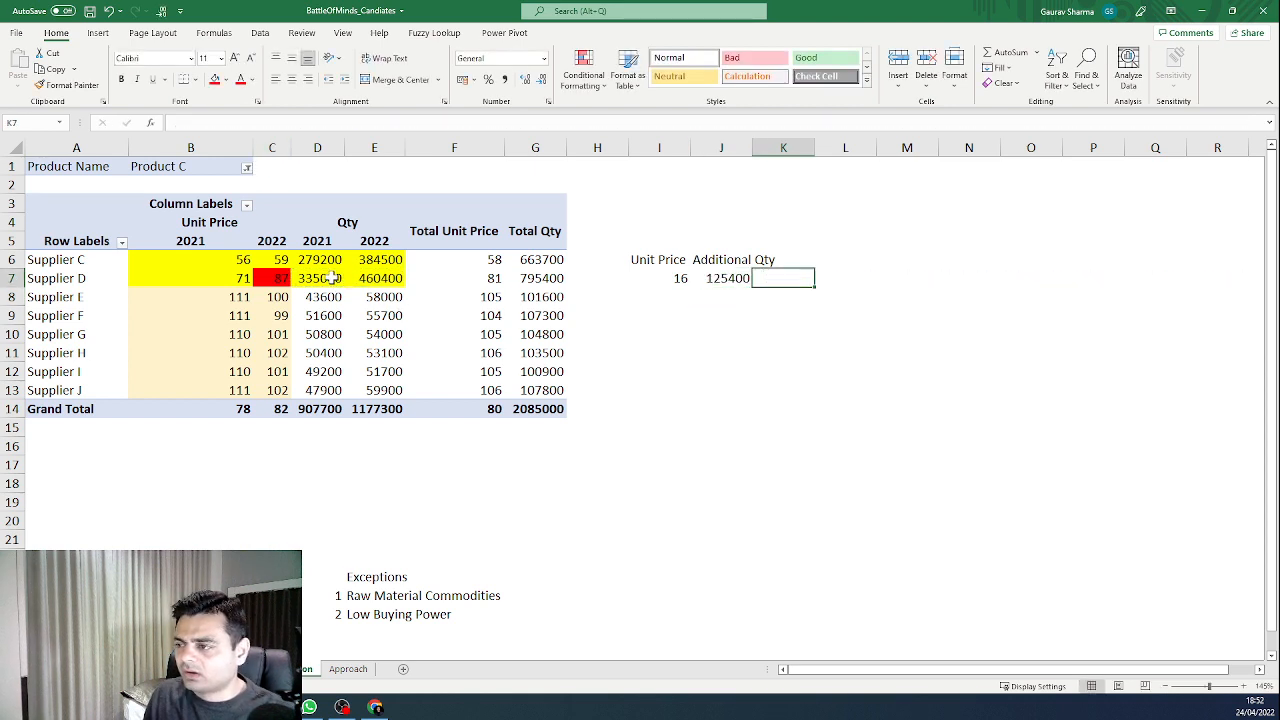
{"action": "key", "text": "Up"}
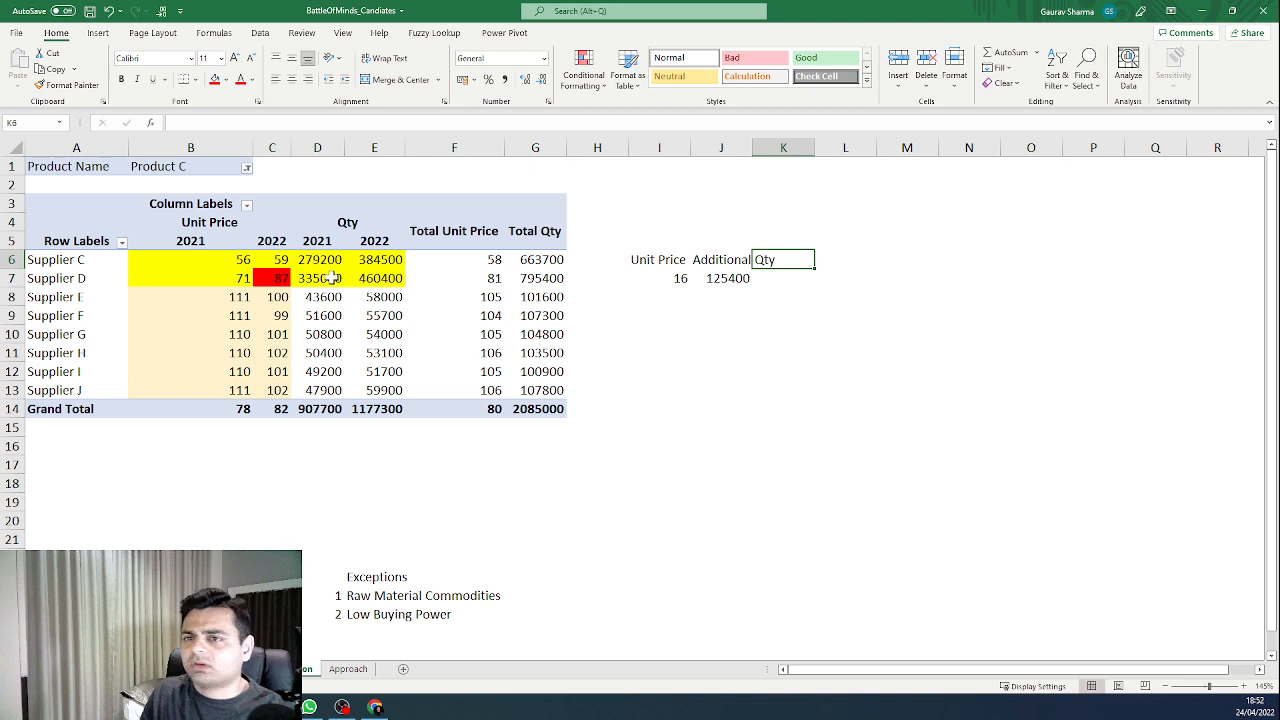
{"action": "key", "text": "Left"}
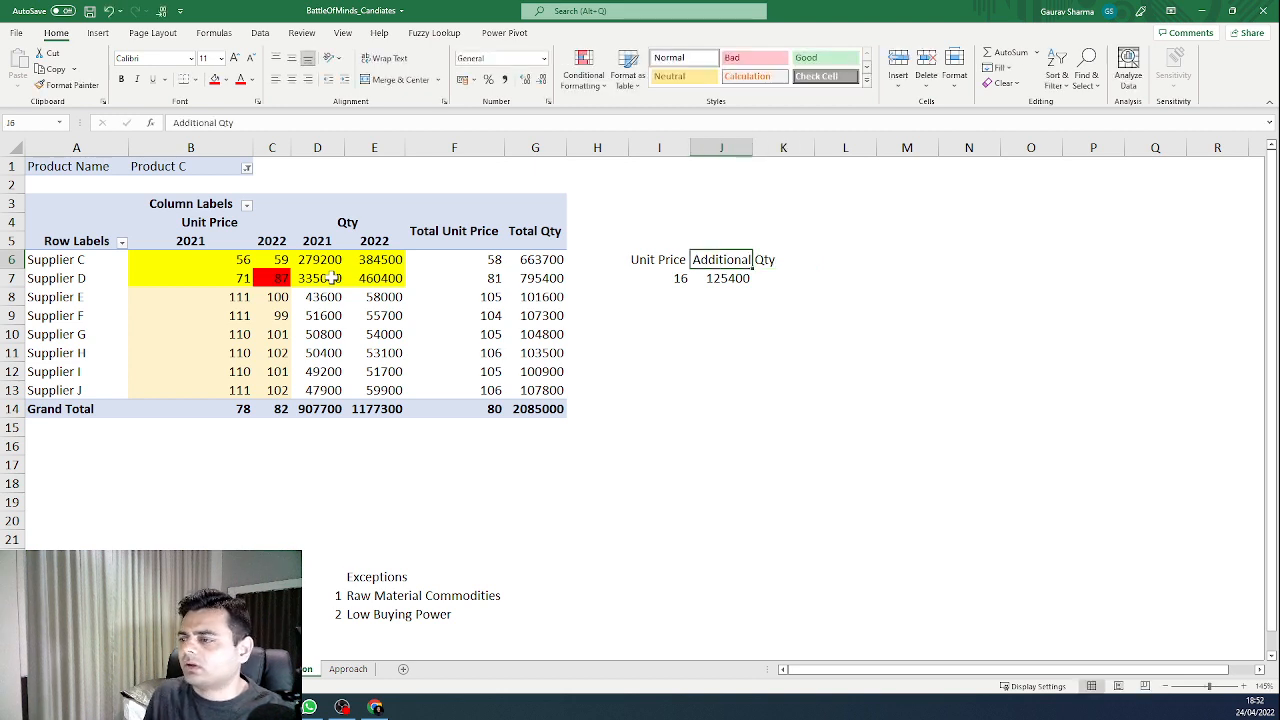
{"action": "double_click", "coordinate": [752, 148]}
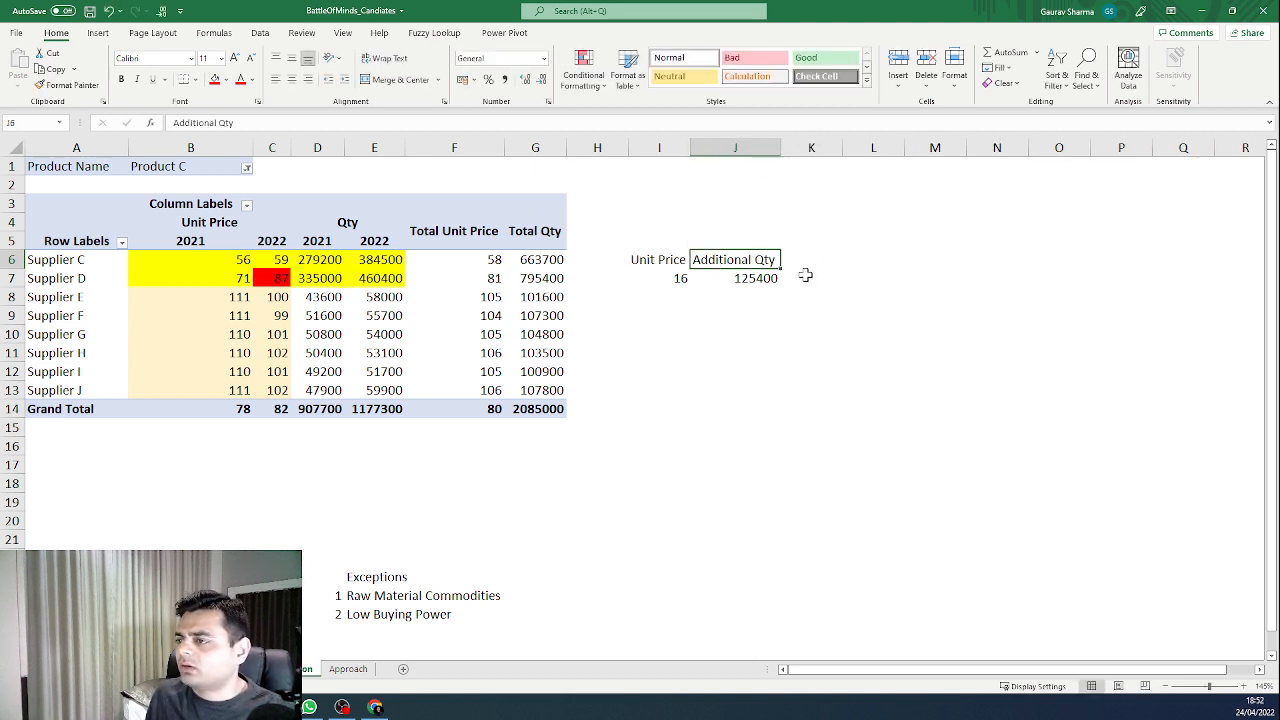
Step: Add the heading $ in K6 and calculate the impact in millions in K7 with =J7*I7/10^6
{"action": "left_click", "coordinate": [802, 259]}
{"action": "type", "text": "$ $"}
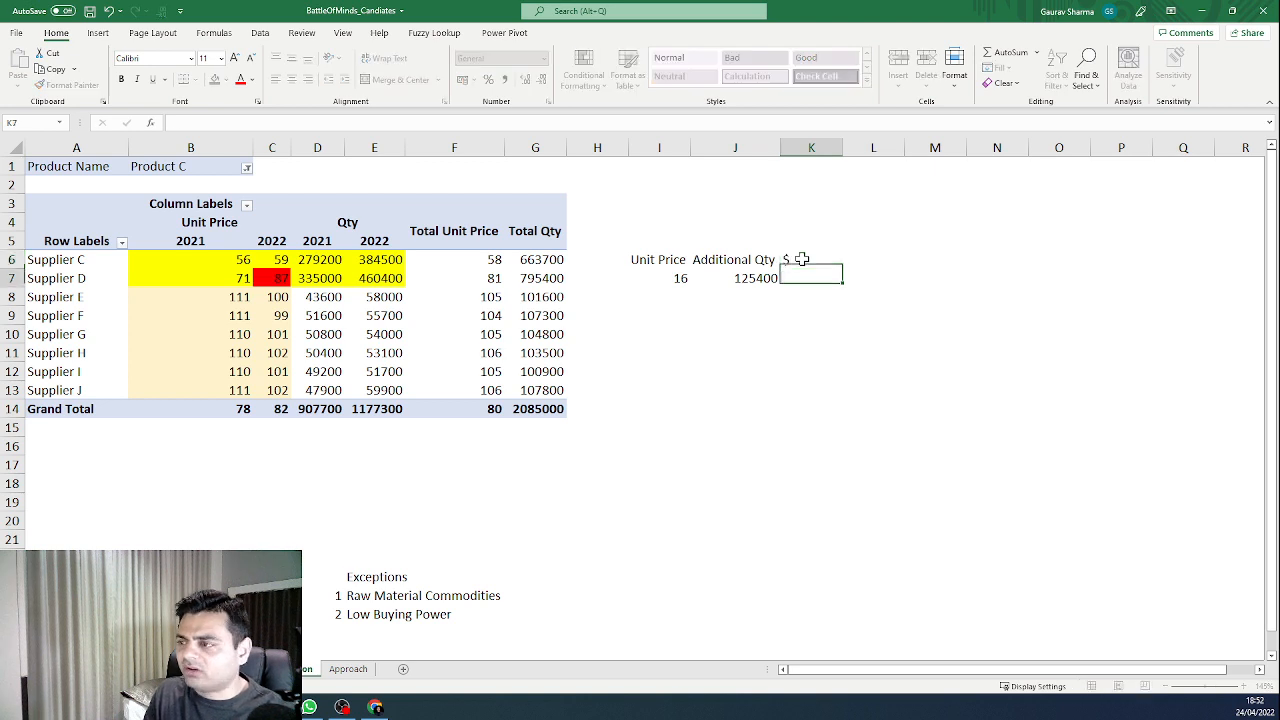
{"action": "key", "text": "Return"}
{"action": "type", "text": "="}
{"action": "key", "text": "Left"}
{"action": "type", "text": "*"}
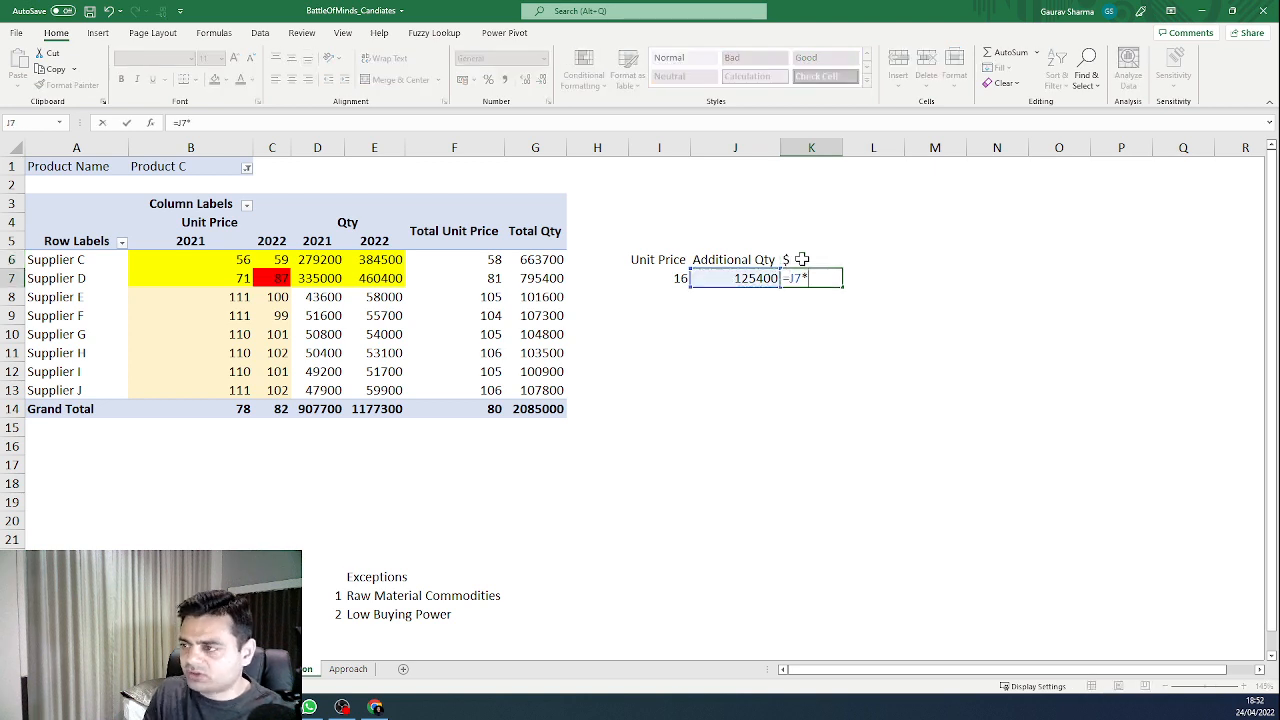
{"action": "key", "text": "Left"}
{"action": "key", "text": "Left"}
{"action": "key", "text": "Return"}
{"action": "key", "text": "Up"}
{"action": "key", "text": "F2"}
{"action": "type", "text": "/1"}
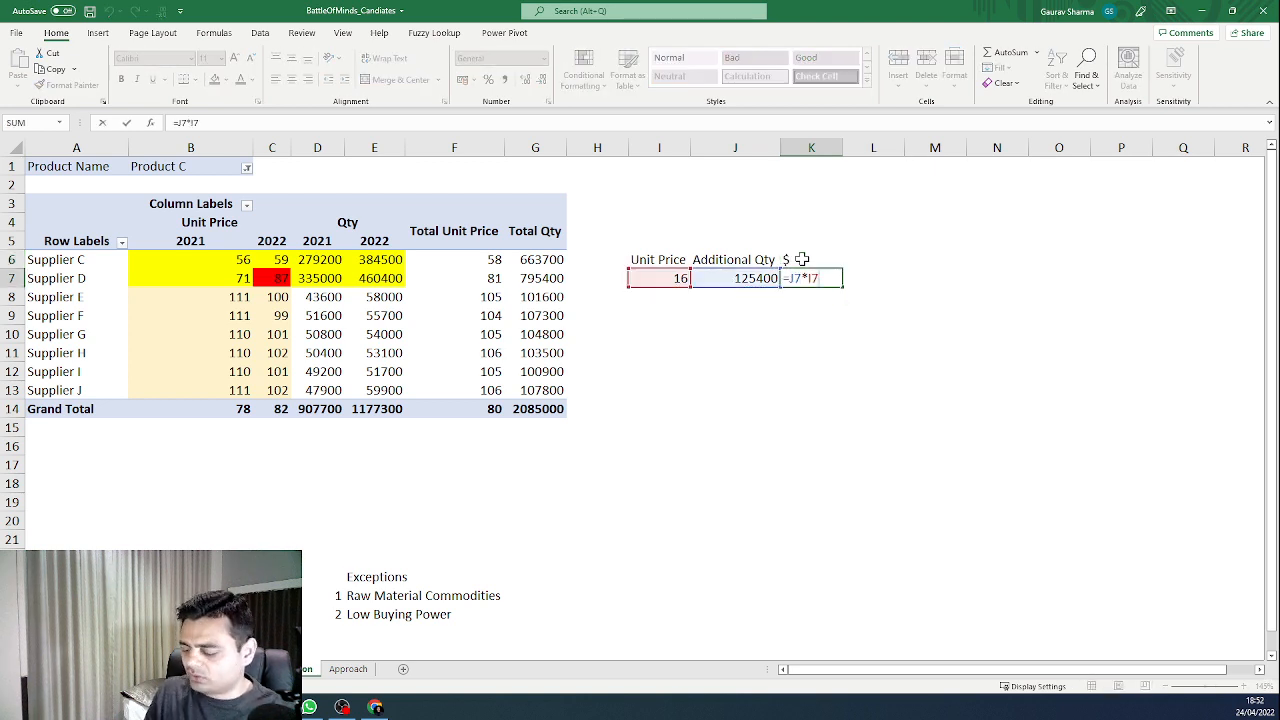
{"action": "key", "text": "ctrl+Return"}
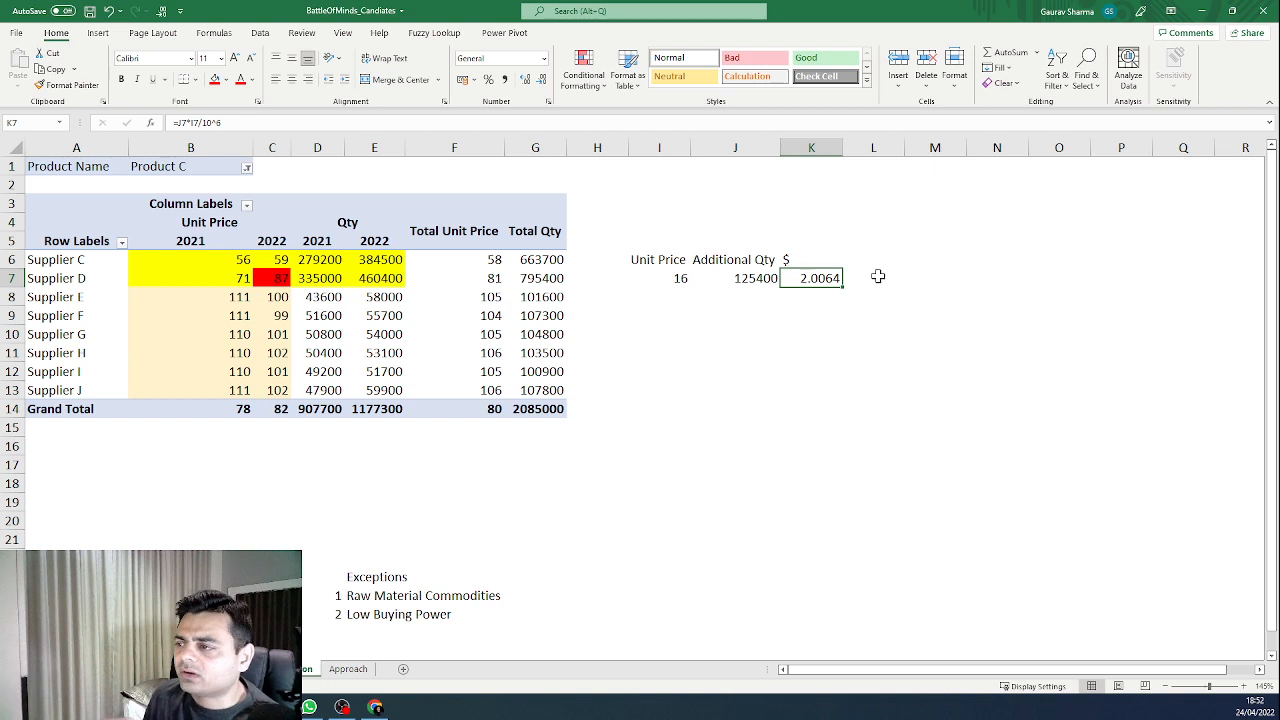
Step: Compare Supplier D's 2022 unit price with the prices and 2022 quantities of Suppliers G to J and Supplier C's 2022 quantity
{"action": "left_click", "coordinate": [268, 280]}
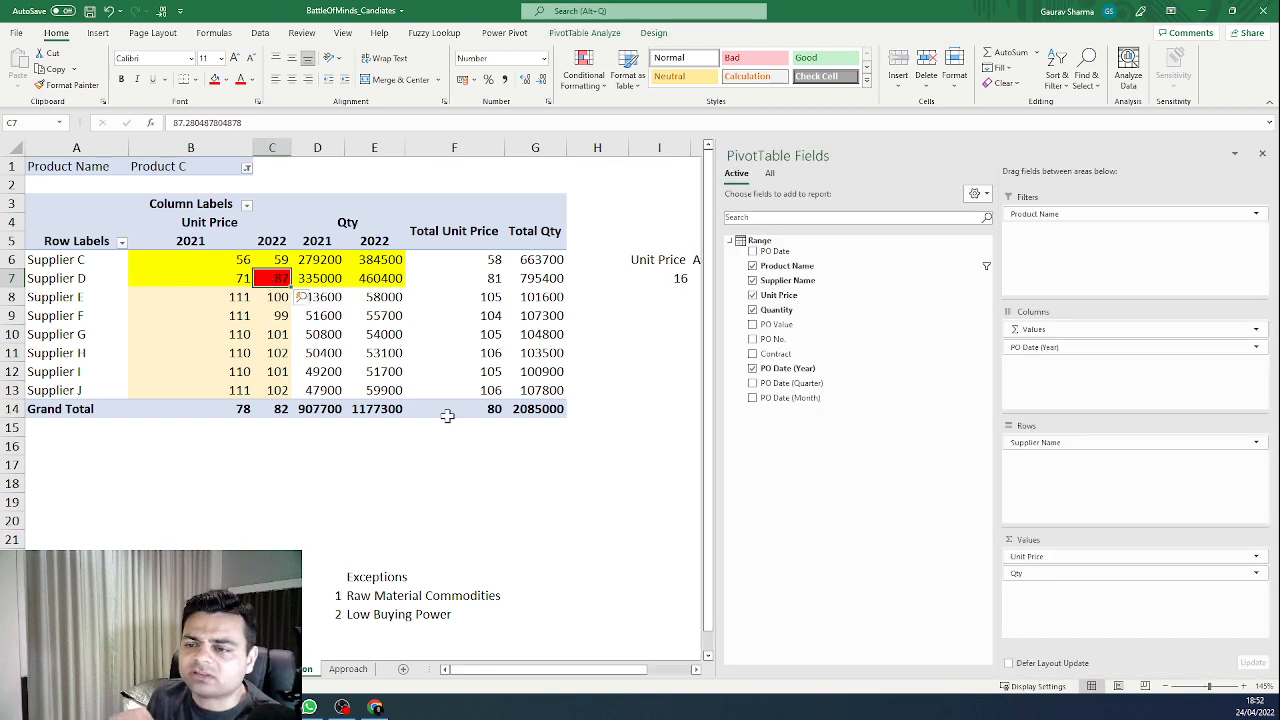
{"action": "left_click", "coordinate": [660, 352]}
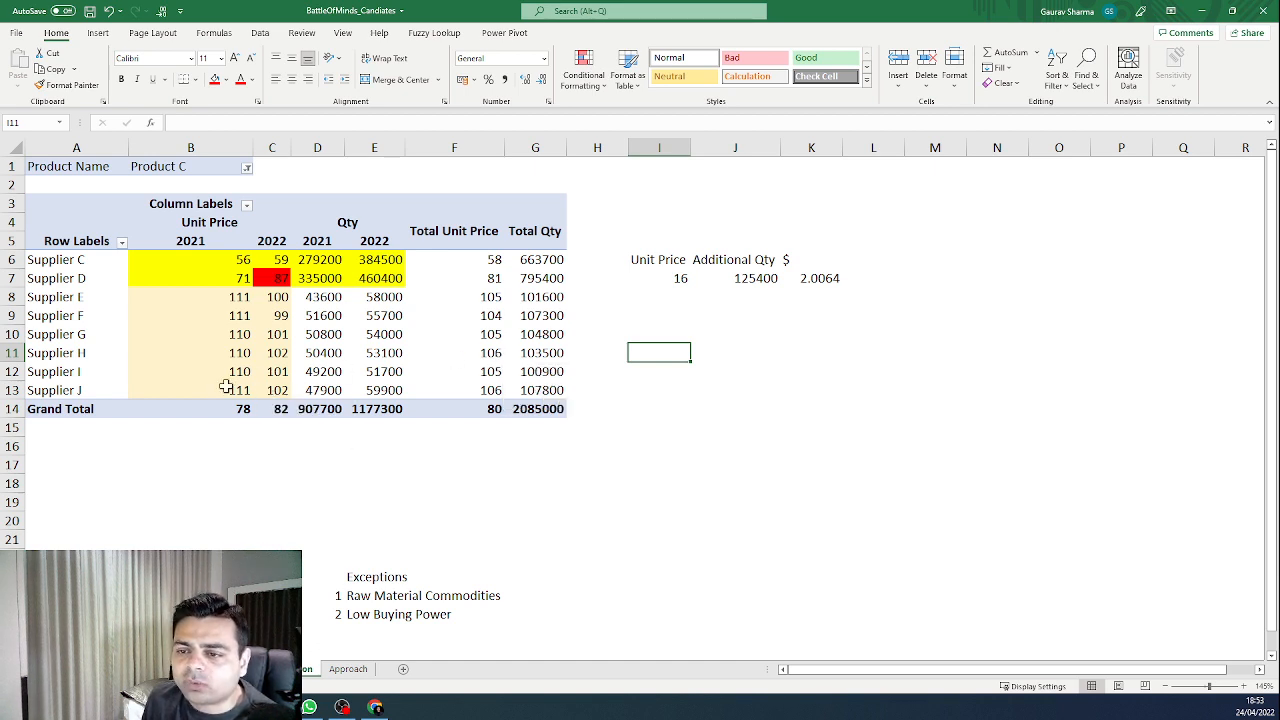
{"action": "left_click_drag", "start_coordinate": [250, 392], "coordinate": [270, 395]}
{"action": "left_click_drag", "start_coordinate": [272, 368], "coordinate": [275, 334]}
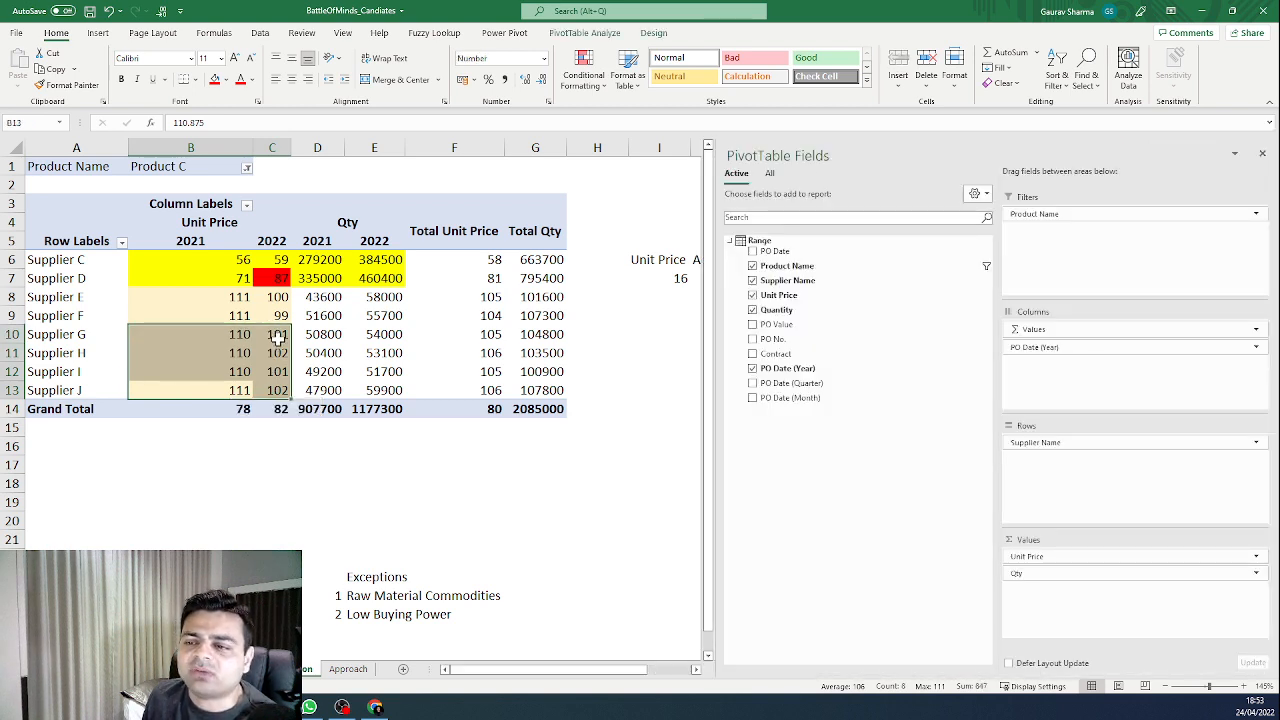
{"action": "left_click_drag", "start_coordinate": [383, 334], "coordinate": [380, 393]}
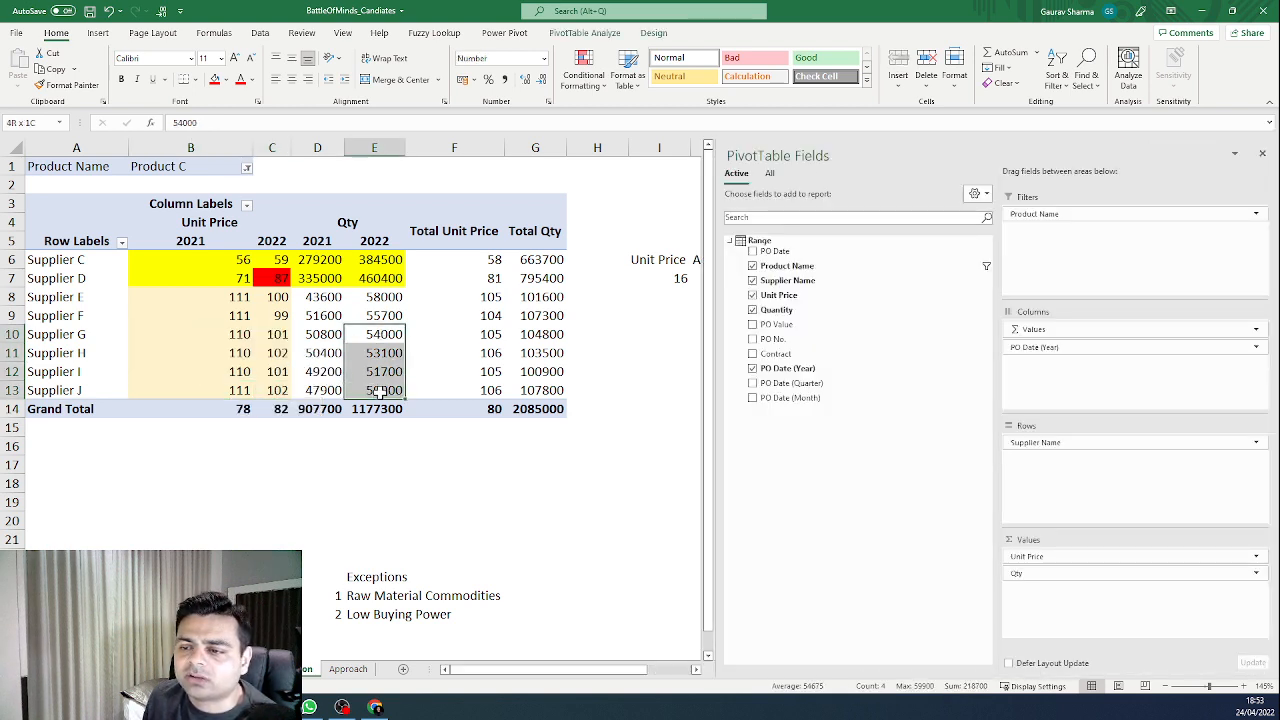
{"action": "left_click", "coordinate": [383, 259]}
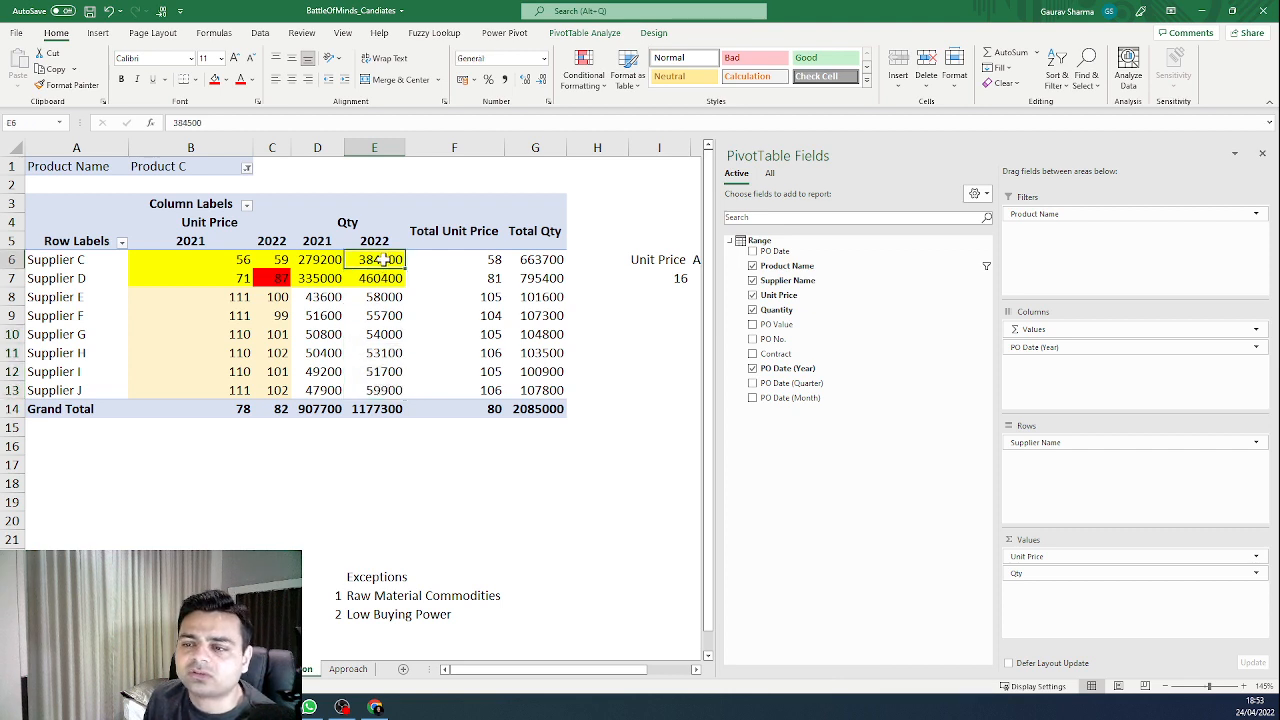
{"action": "left_click", "coordinate": [1262, 153]}
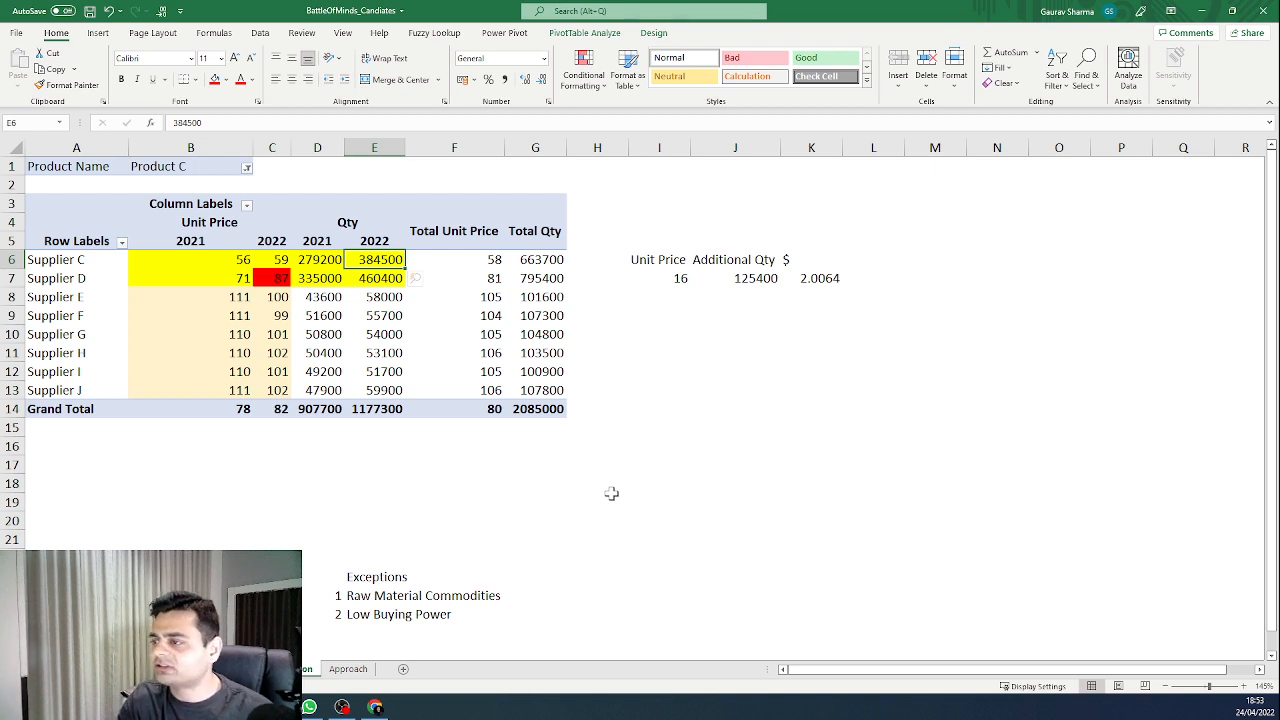
Step: Copy the Supplier D impact calculation and enter 1 as the Unit Price Deviations finding in E3 of the Approach sheet
{"action": "left_click_drag", "start_coordinate": [655, 263], "coordinate": [823, 282]}
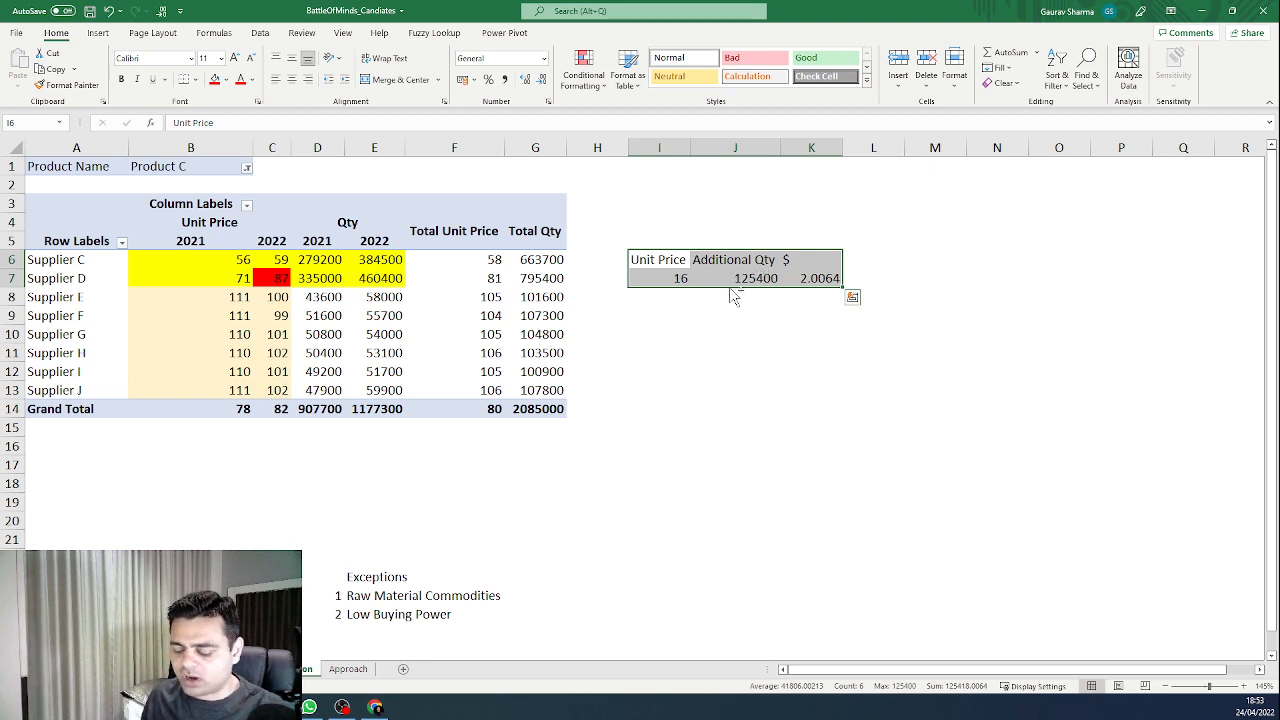
{"action": "key", "text": "ctrl+c"}
{"action": "left_click", "coordinate": [335, 670]}
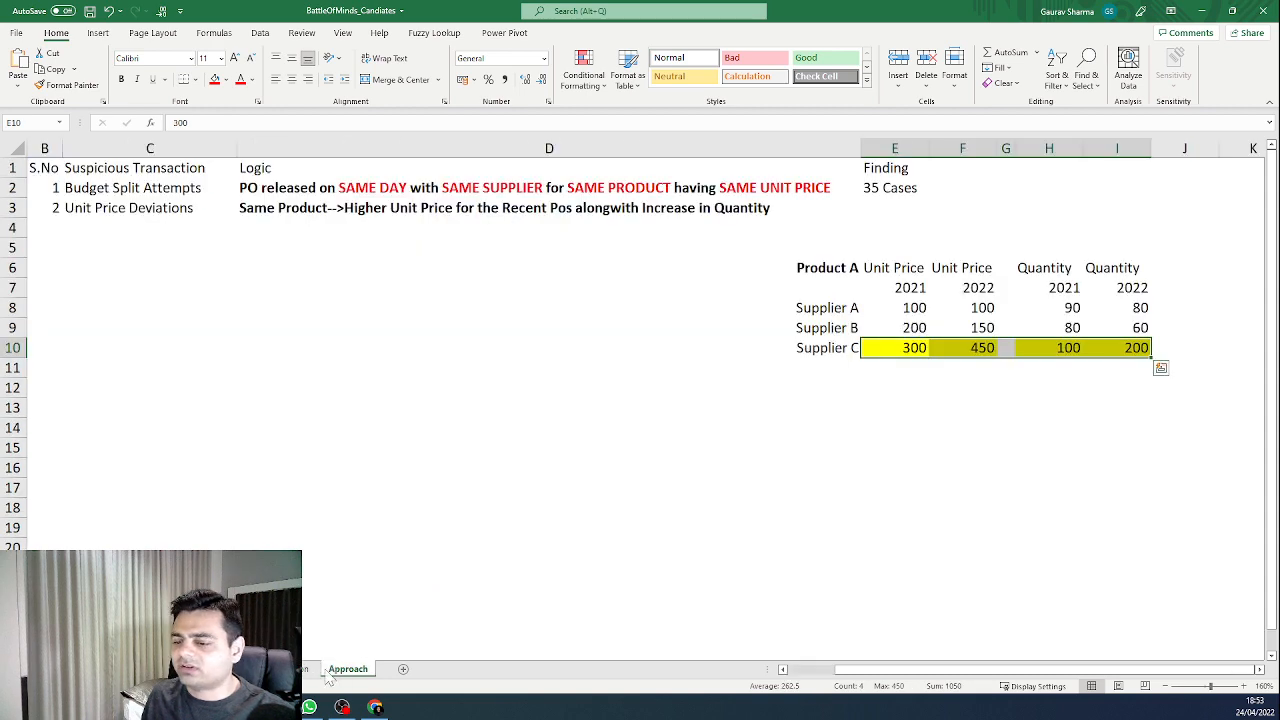
{"action": "left_click", "coordinate": [312, 670]}
{"action": "left_click", "coordinate": [346, 670]}
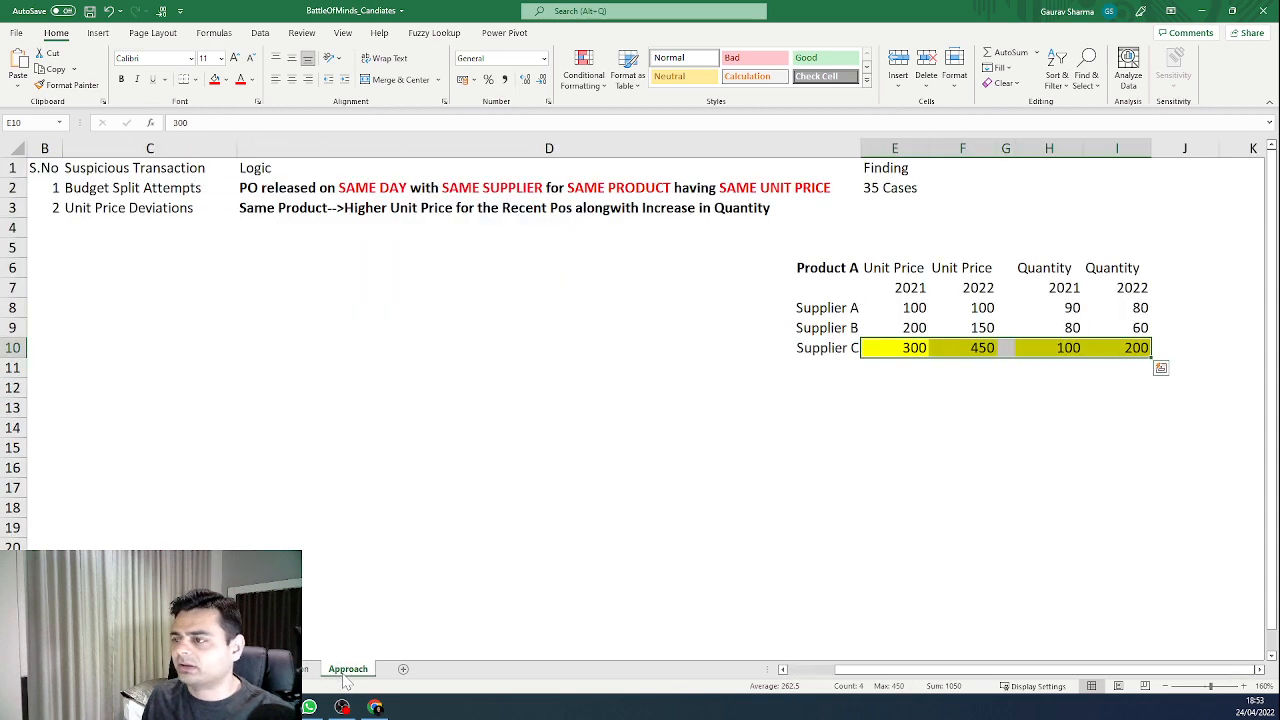
{"action": "left_click", "coordinate": [898, 209]}
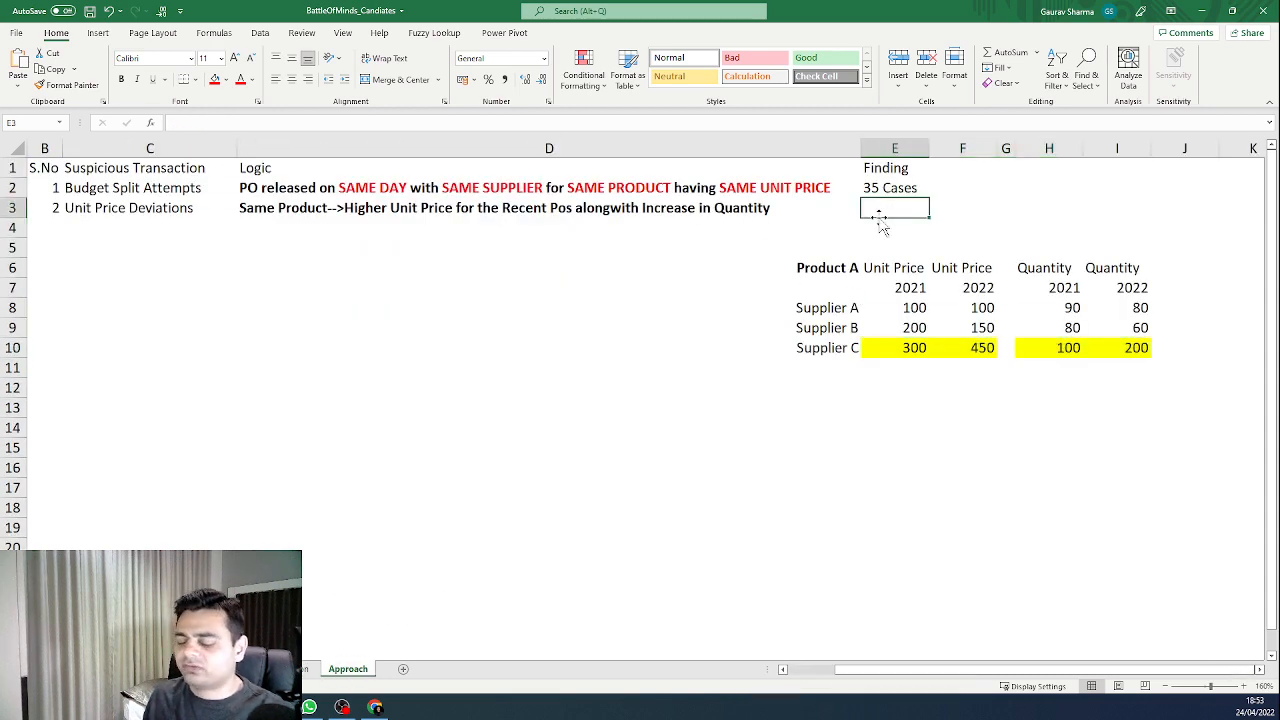
{"action": "type", "text": "1"}
Step: Add a $ column heading in F1 and enter 2M in F3 for Unit Price Deviations
{"action": "key", "text": "Right"}
{"action": "key", "text": "Up"}
{"action": "key", "text": "Up"}
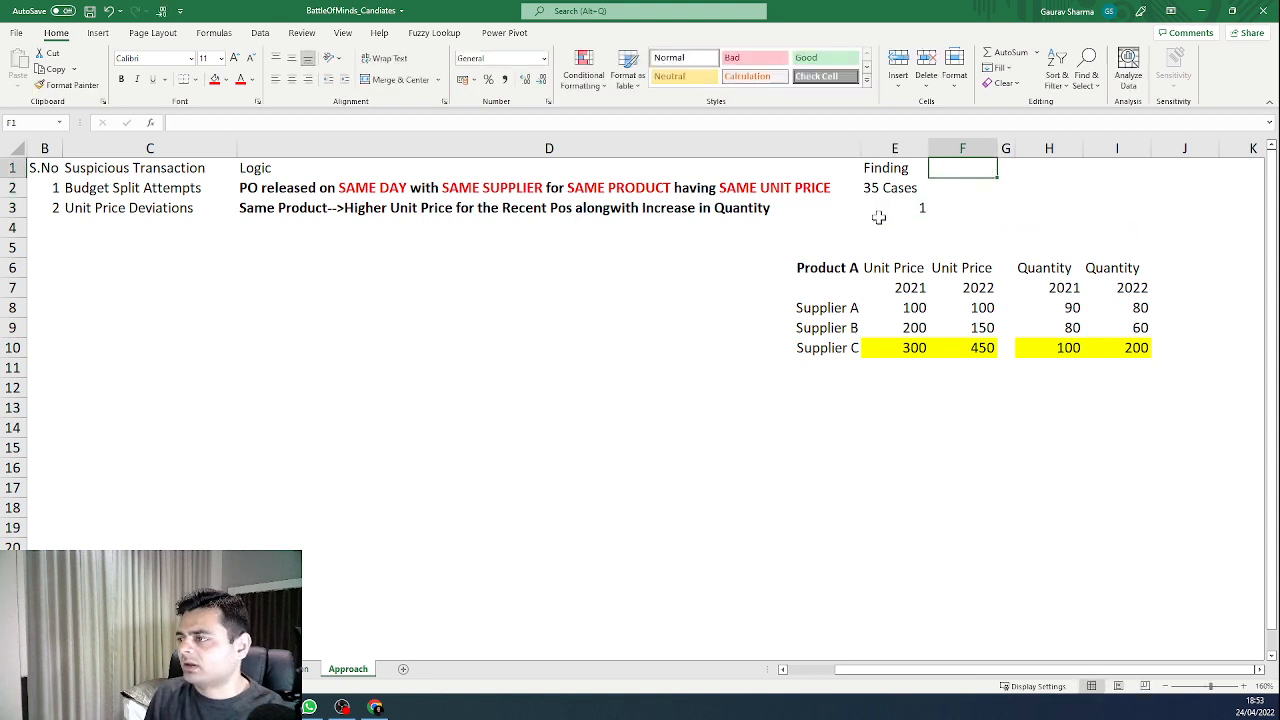
{"action": "key", "text": "Down"}
{"action": "key", "text": "Up"}
{"action": "type", "text": "$"}
{"action": "key", "text": "Return"}
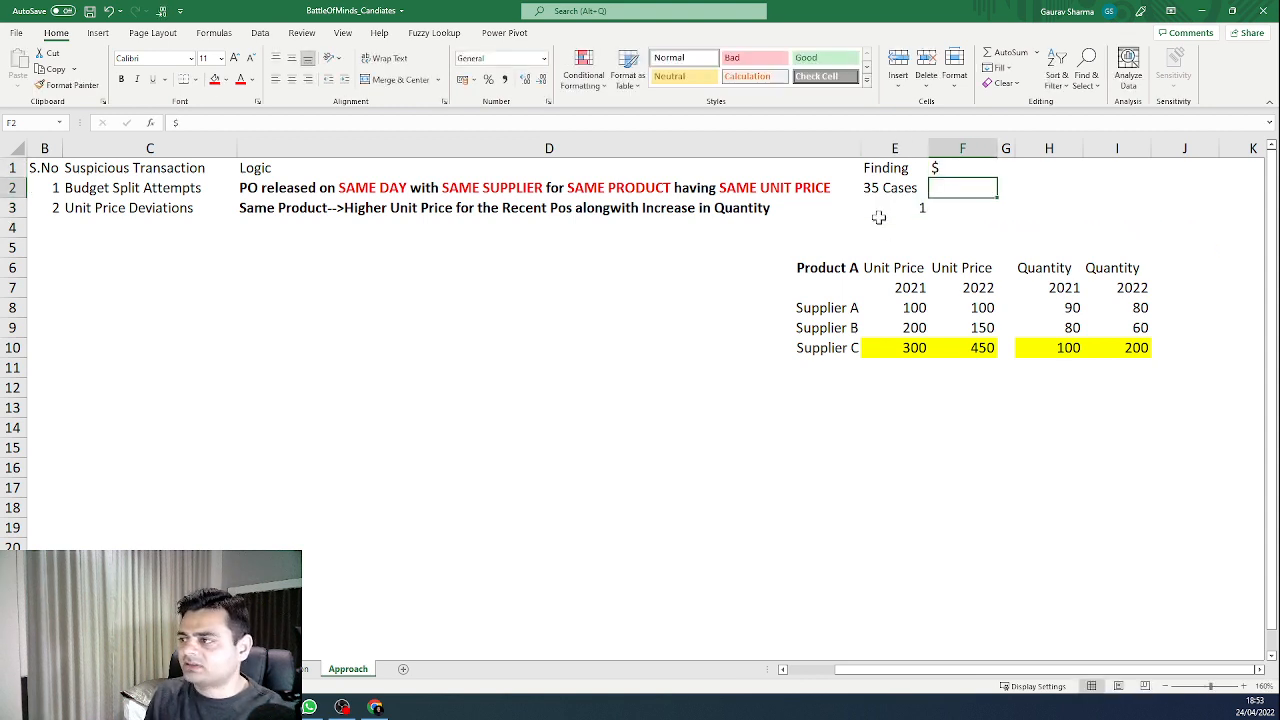
{"action": "key", "text": "Down"}
{"action": "type", "text": "2"}
{"action": "key", "text": "Return"}
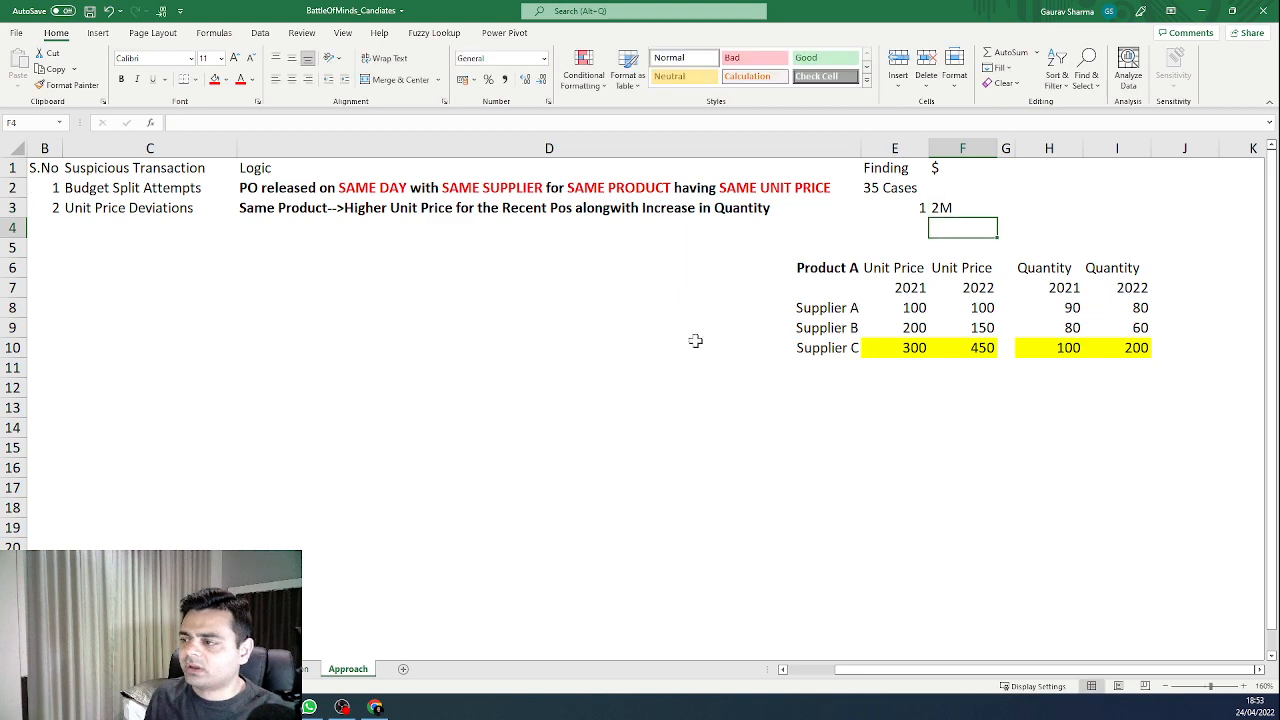
Step: Return to the PivotTable sheet and clear the Exceptions notes and the Supplier D impact calculation in I6:K7
{"action": "key", "text": "ctrl+Page_Up"}
{"action": "left_click_drag", "start_coordinate": [400, 577], "coordinate": [356, 632]}
{"action": "key", "text": "Delete"}
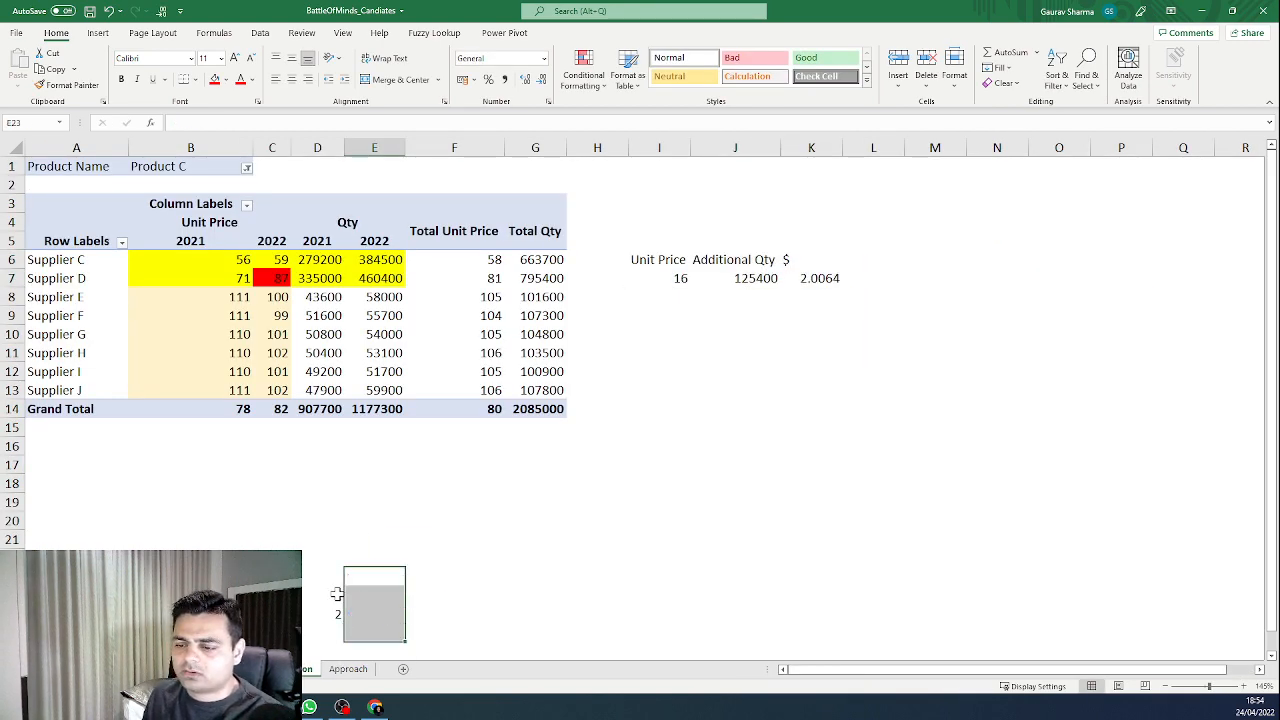
{"action": "left_click_drag", "start_coordinate": [652, 258], "coordinate": [830, 278]}
{"action": "key", "text": "Delete"}
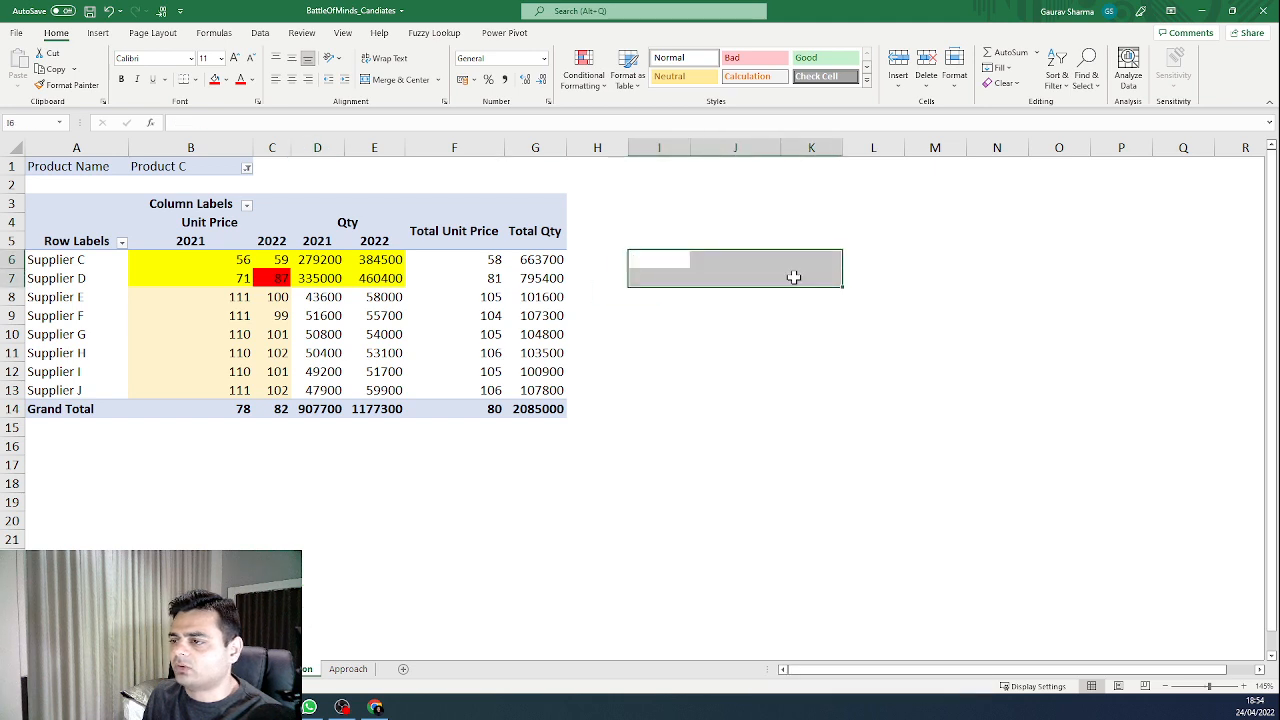
Step: Filter the PivotTable's Product Name to Product B
{"action": "left_click", "coordinate": [246, 167]}
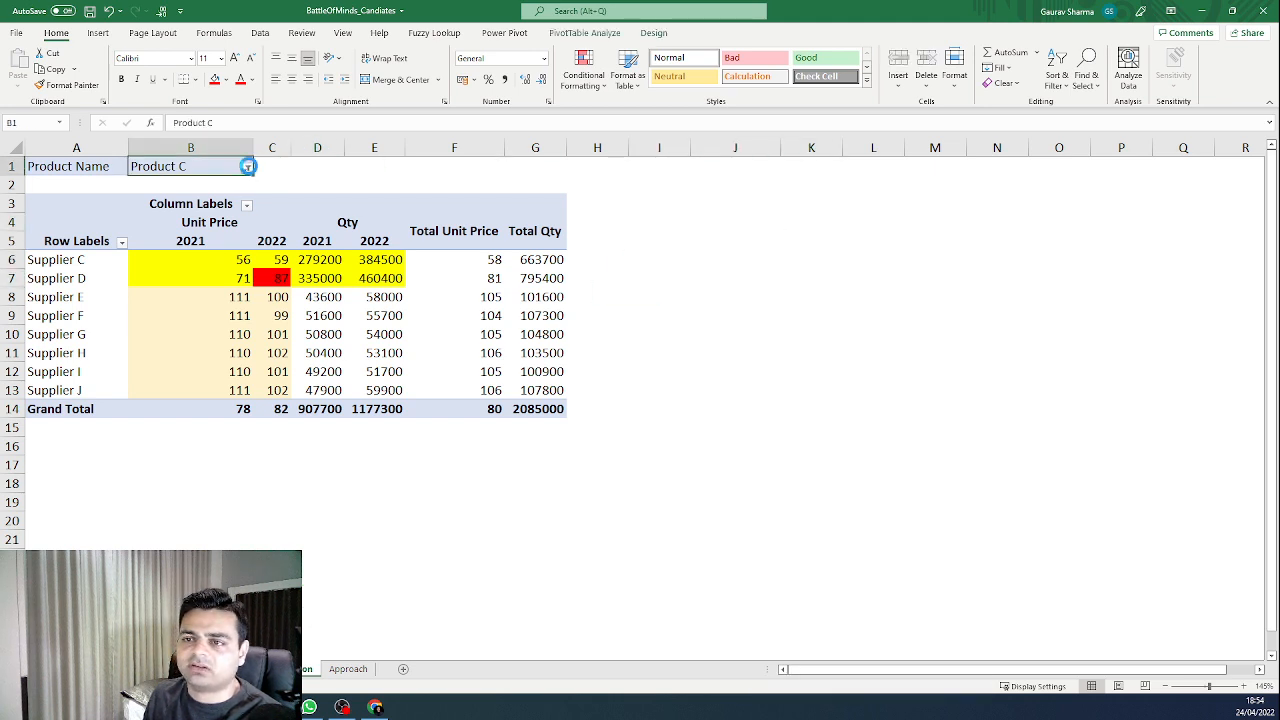
{"action": "left_click", "coordinate": [141, 224]}
{"action": "left_click", "coordinate": [166, 342]}
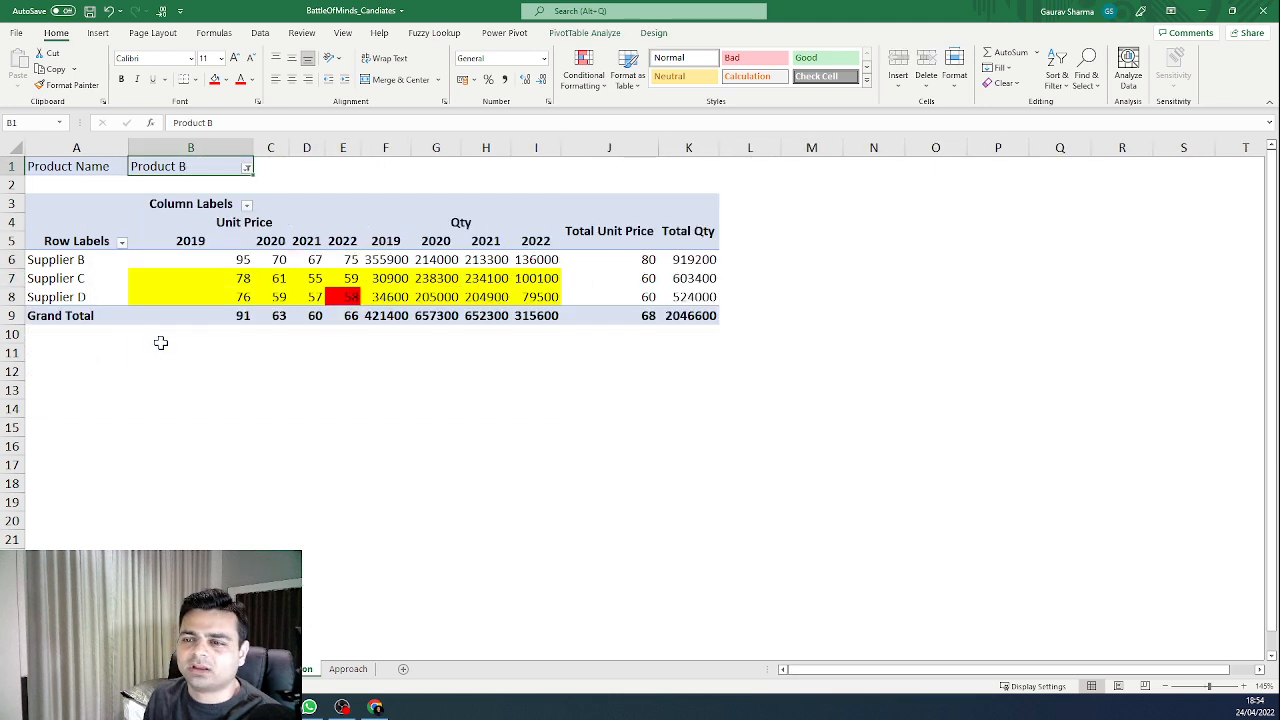
Step: Remove the fill colour from the Supplier C and Supplier D unit prices and quantities for Product B
{"action": "left_click_drag", "start_coordinate": [162, 275], "coordinate": [543, 297]}
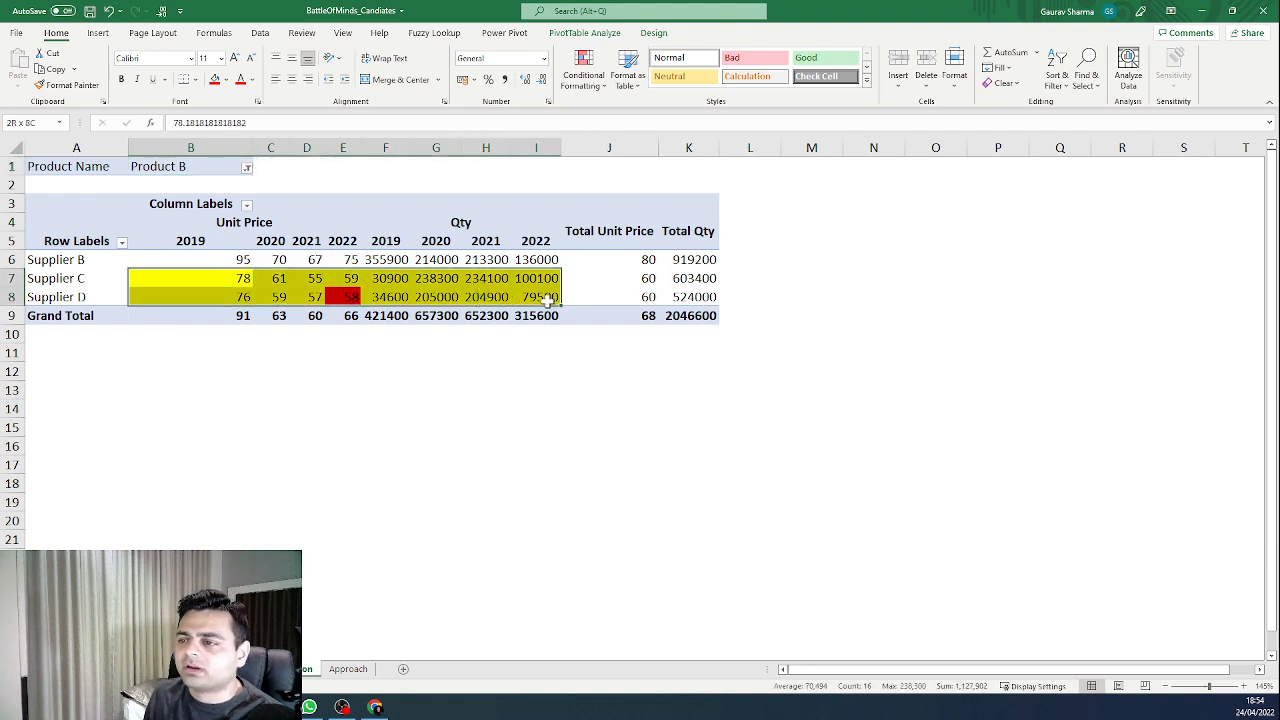
{"action": "left_click", "coordinate": [226, 80]}
{"action": "left_click", "coordinate": [244, 226]}
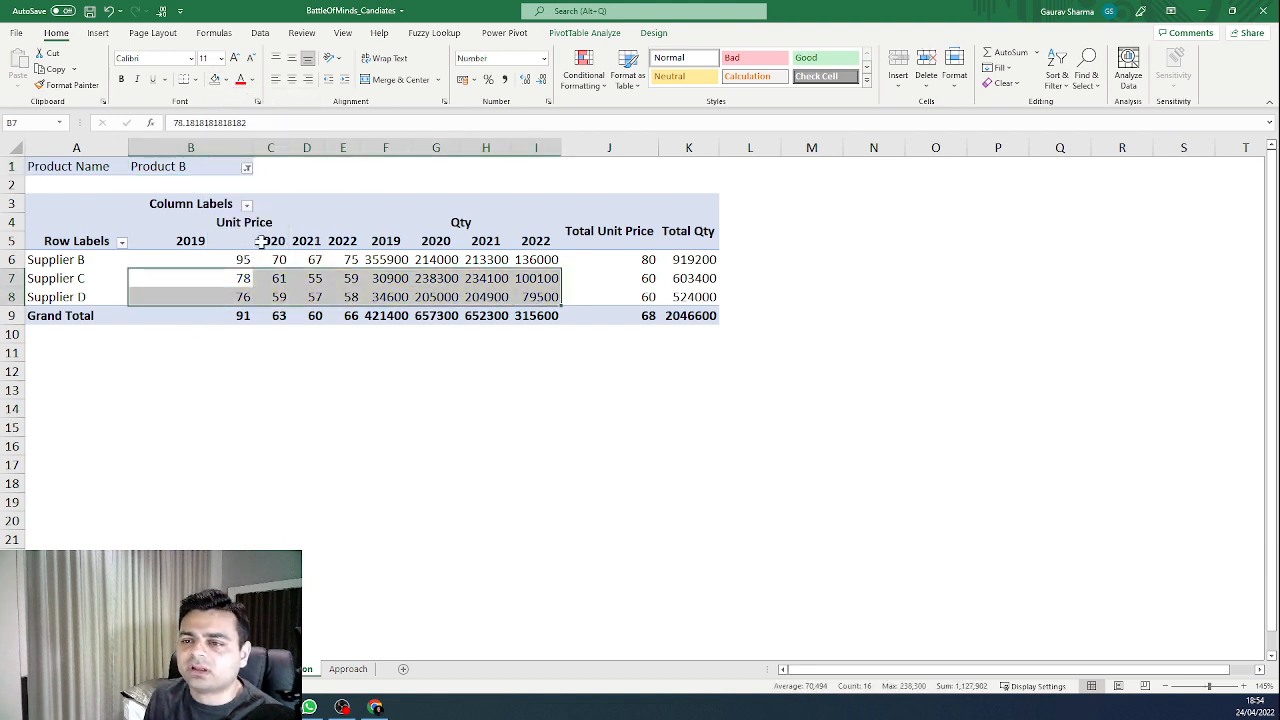
{"action": "left_click", "coordinate": [292, 430]}
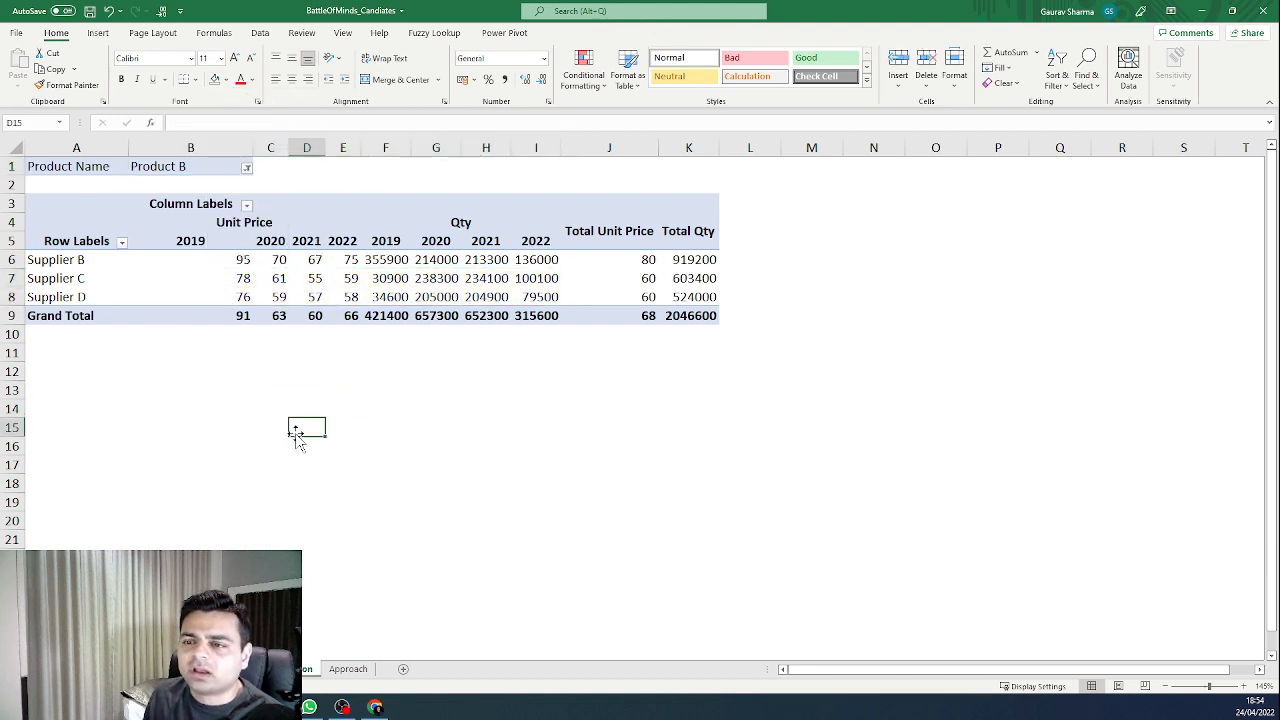
Step: Limit the PivotTable's year columns to 2021 and 2022 and compare Product B's unit prices and quantities by supplier
{"action": "left_click", "coordinate": [257, 226]}
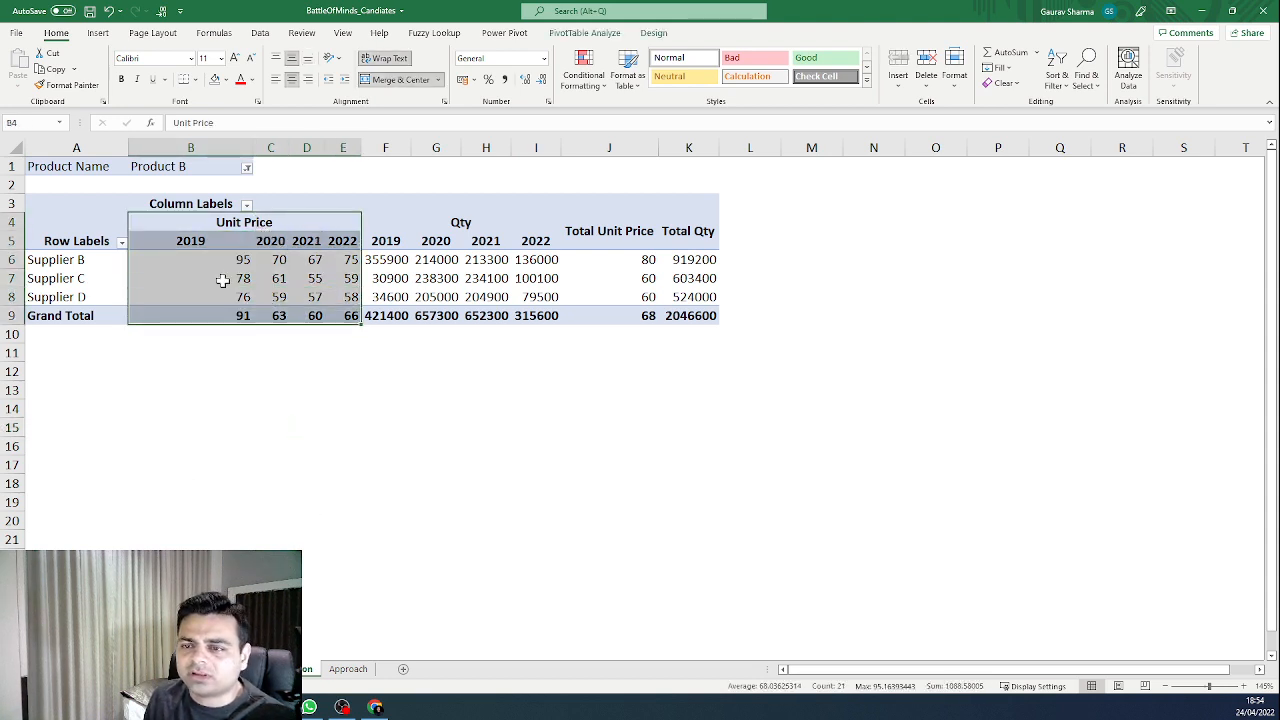
{"action": "left_click", "coordinate": [212, 240]}
{"action": "left_click", "coordinate": [246, 204]}
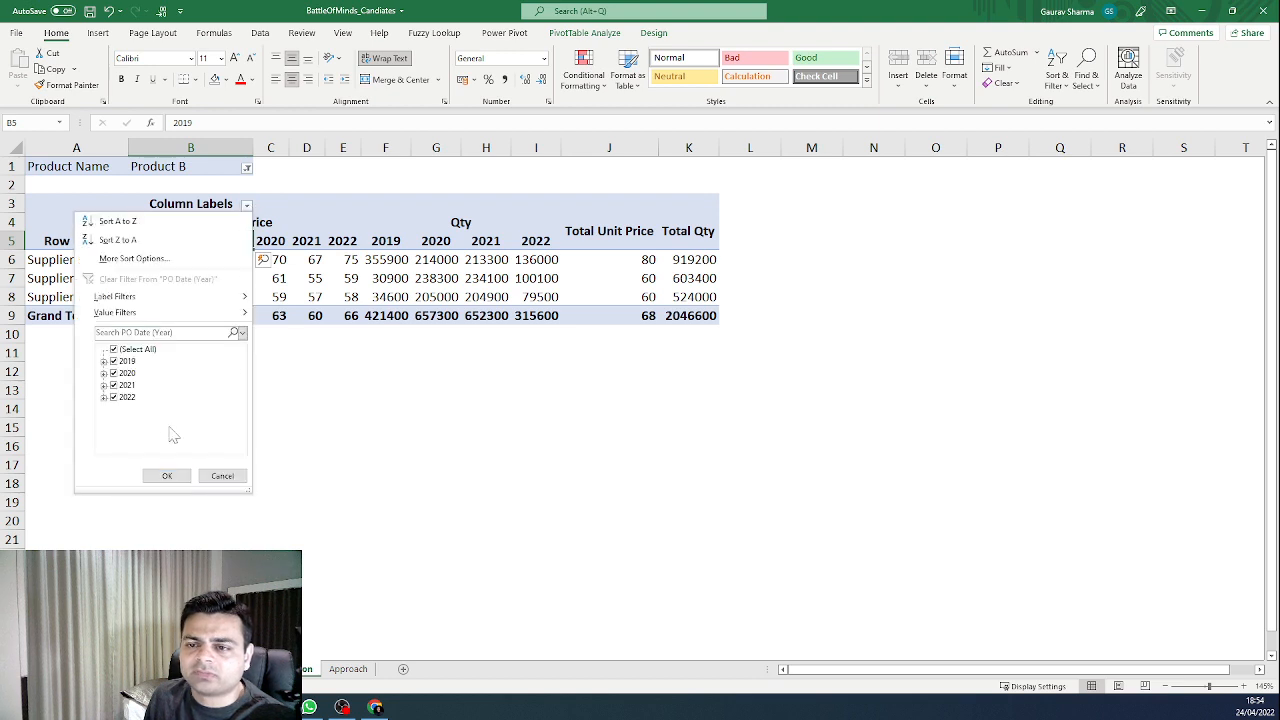
{"action": "left_click", "coordinate": [113, 361]}
{"action": "left_click", "coordinate": [113, 373]}
{"action": "left_click", "coordinate": [167, 476]}
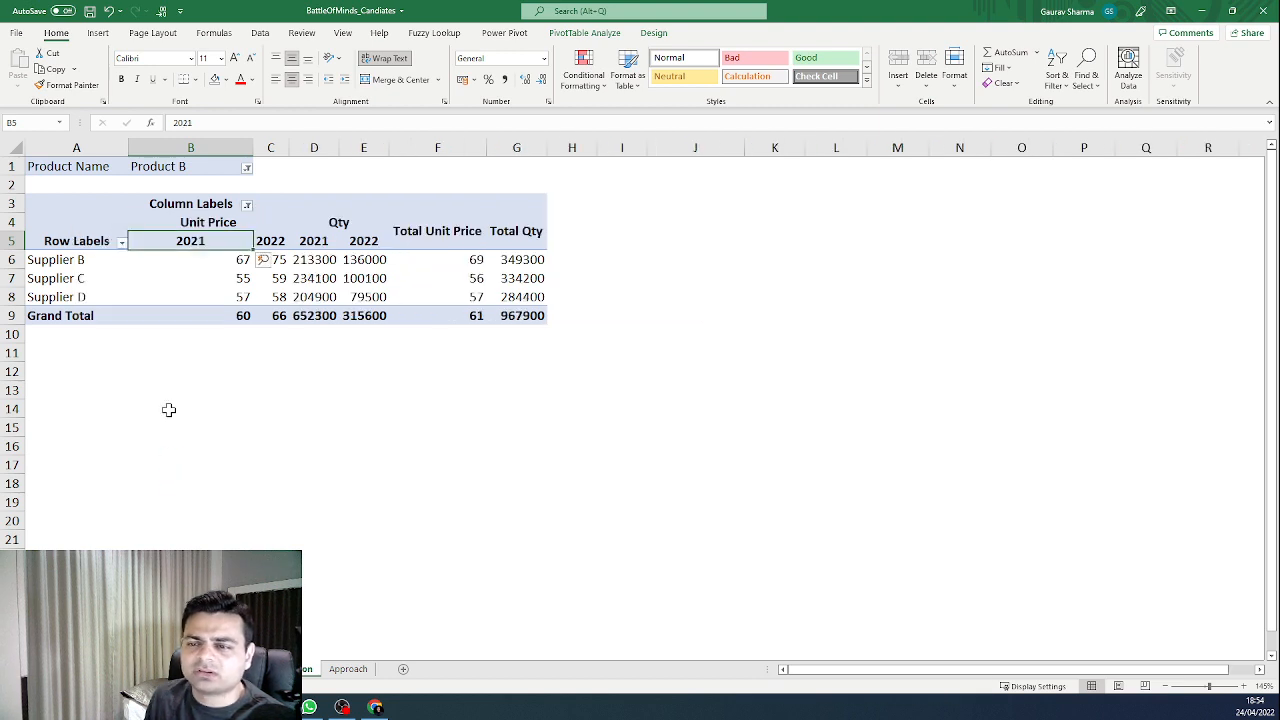
{"action": "left_click", "coordinate": [279, 405]}
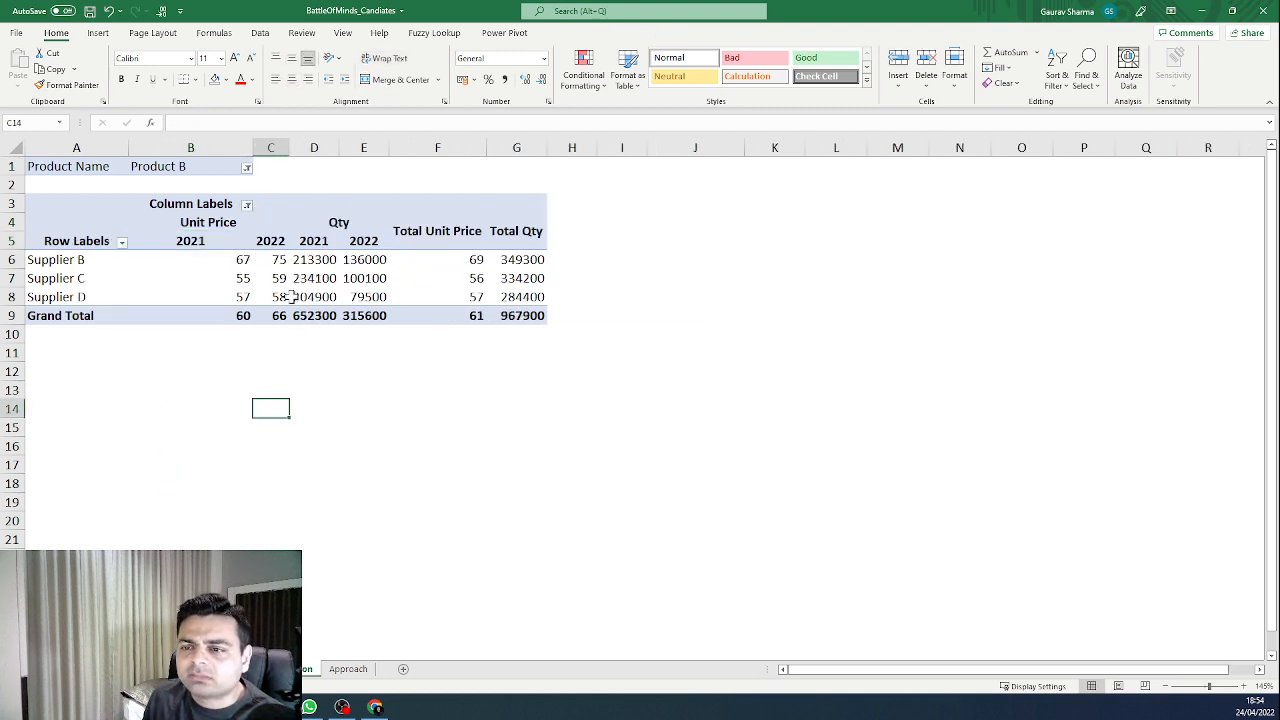
{"action": "left_click_drag", "start_coordinate": [240, 259], "coordinate": [360, 261]}
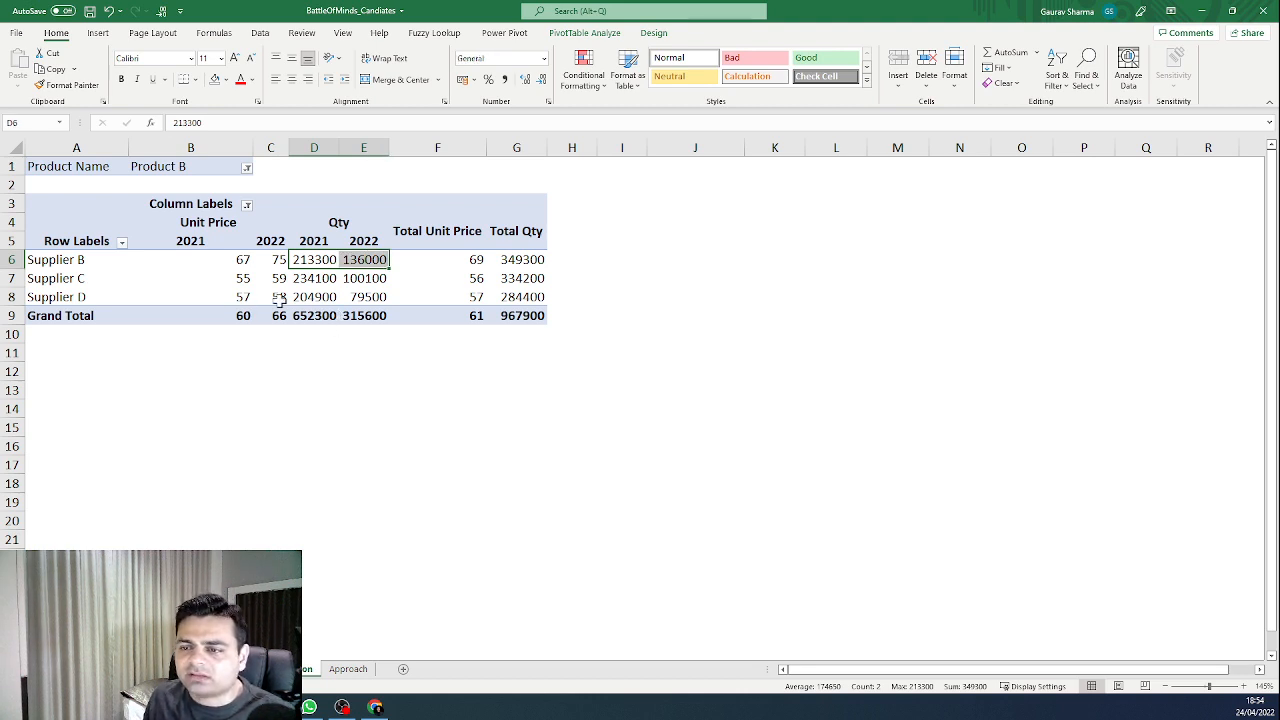
{"action": "left_click_drag", "start_coordinate": [277, 299], "coordinate": [277, 281]}
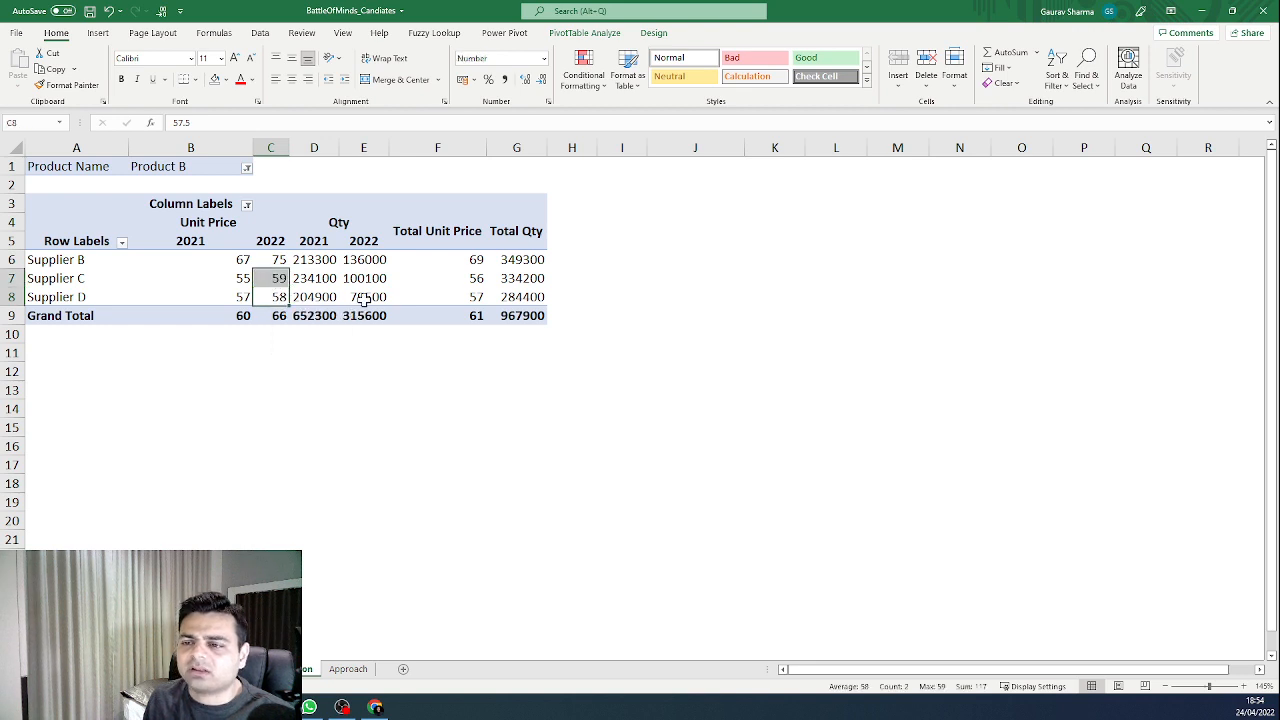
Step: Filter the PivotTable's Product Name to Product C and remove the fill colour from the unit prices of Suppliers E to J
{"action": "left_click", "coordinate": [246, 167]}
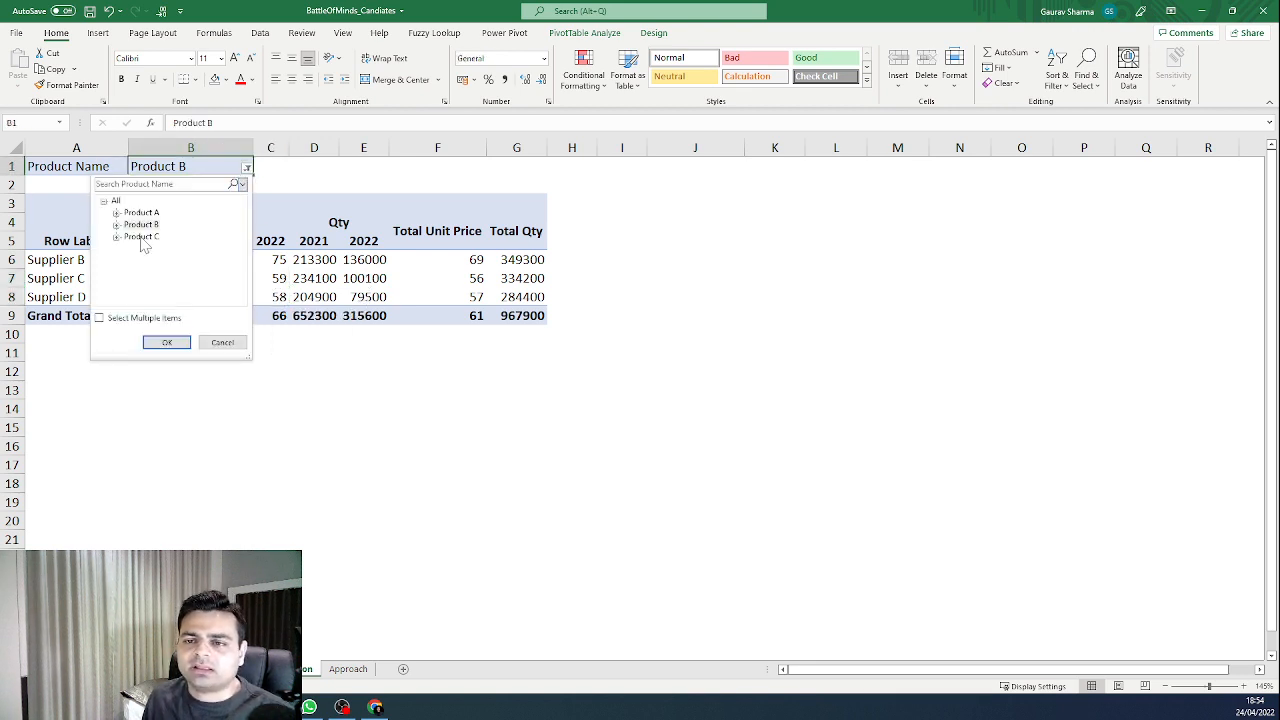
{"action": "left_click", "coordinate": [141, 237]}
{"action": "left_click", "coordinate": [167, 342]}
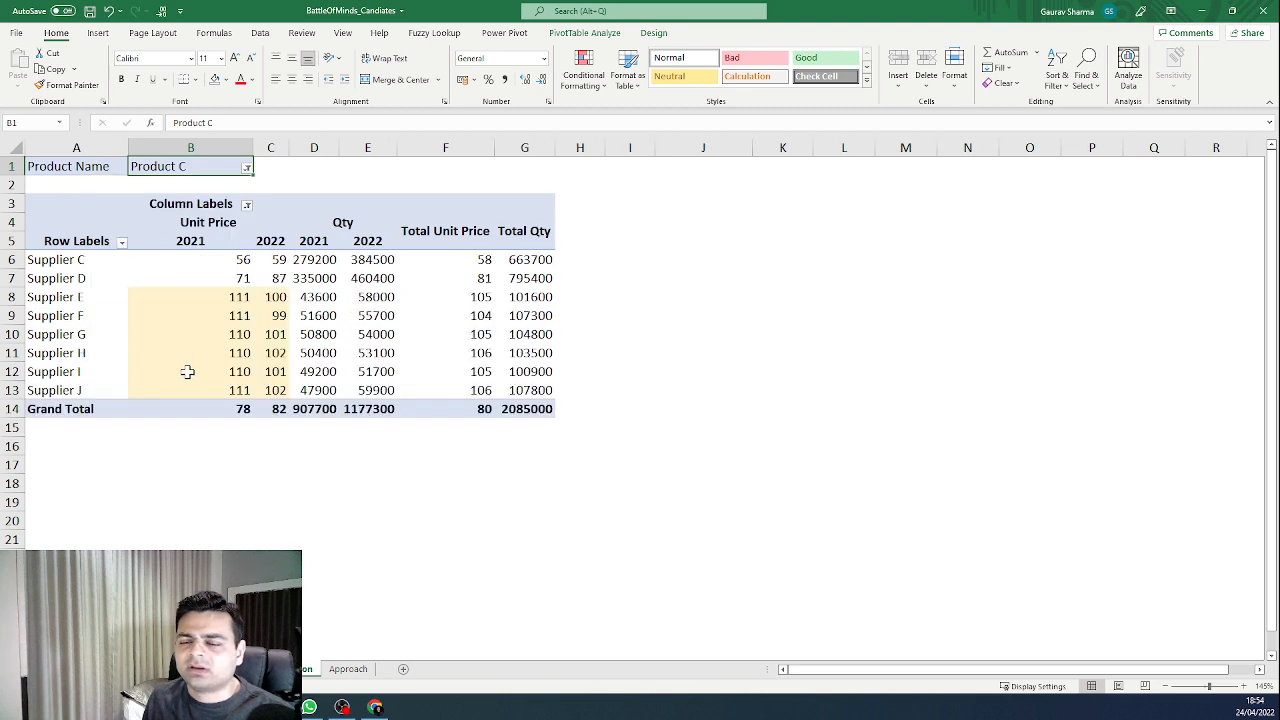
{"action": "left_click_drag", "start_coordinate": [226, 297], "coordinate": [270, 390]}
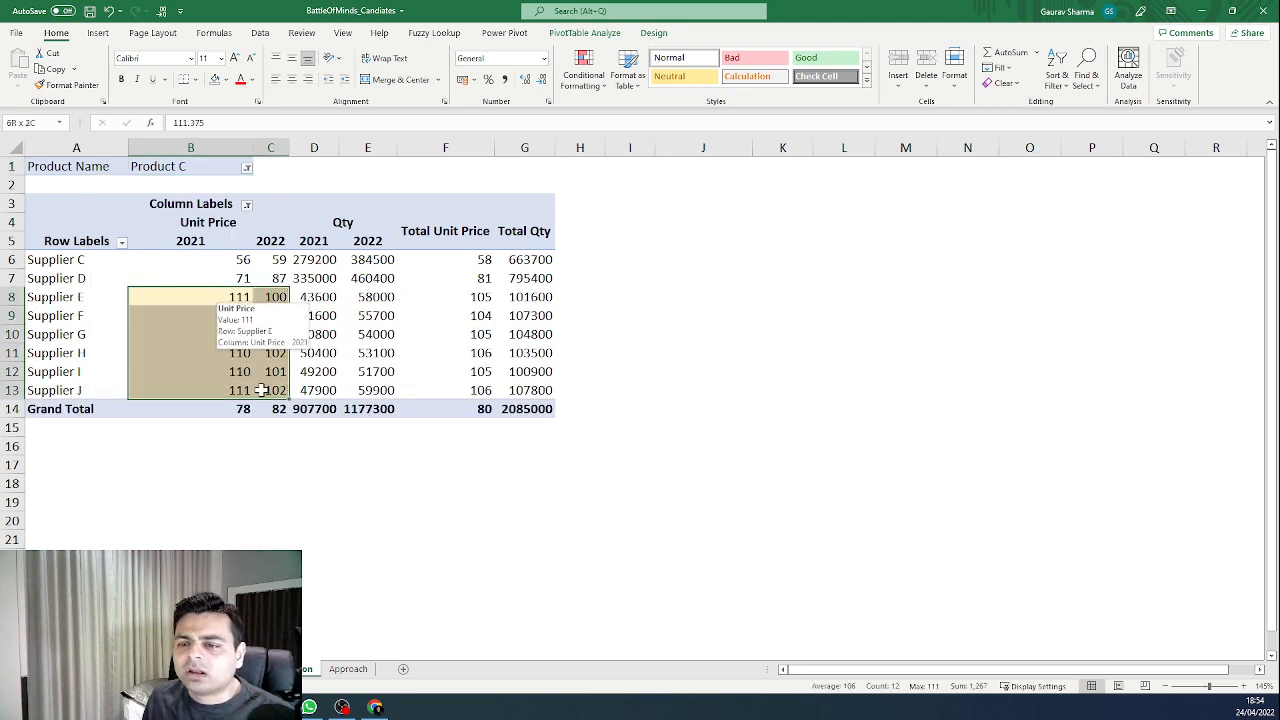
{"action": "left_click", "coordinate": [215, 82]}
{"action": "left_click", "coordinate": [333, 339]}
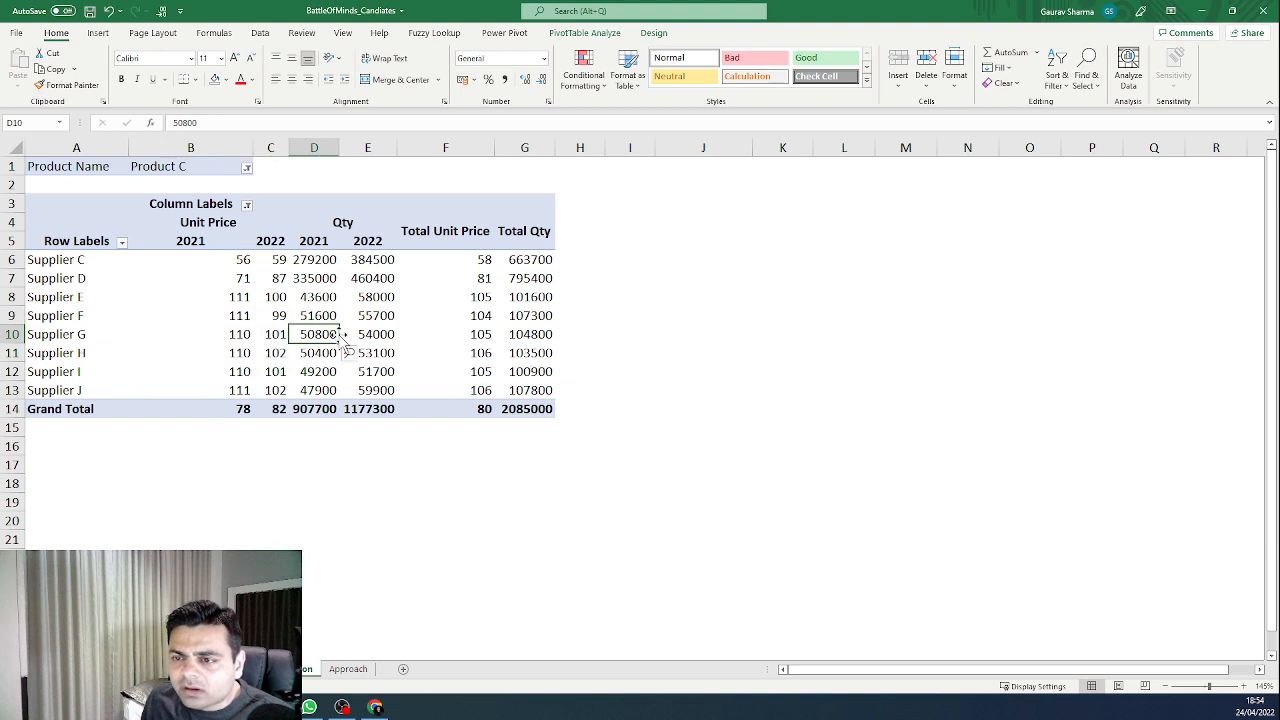
Step: Highlight Supplier C's 2022 unit price in yellow and check it against that supplier's quantities
{"action": "left_click_drag", "start_coordinate": [285, 265], "coordinate": [290, 389]}
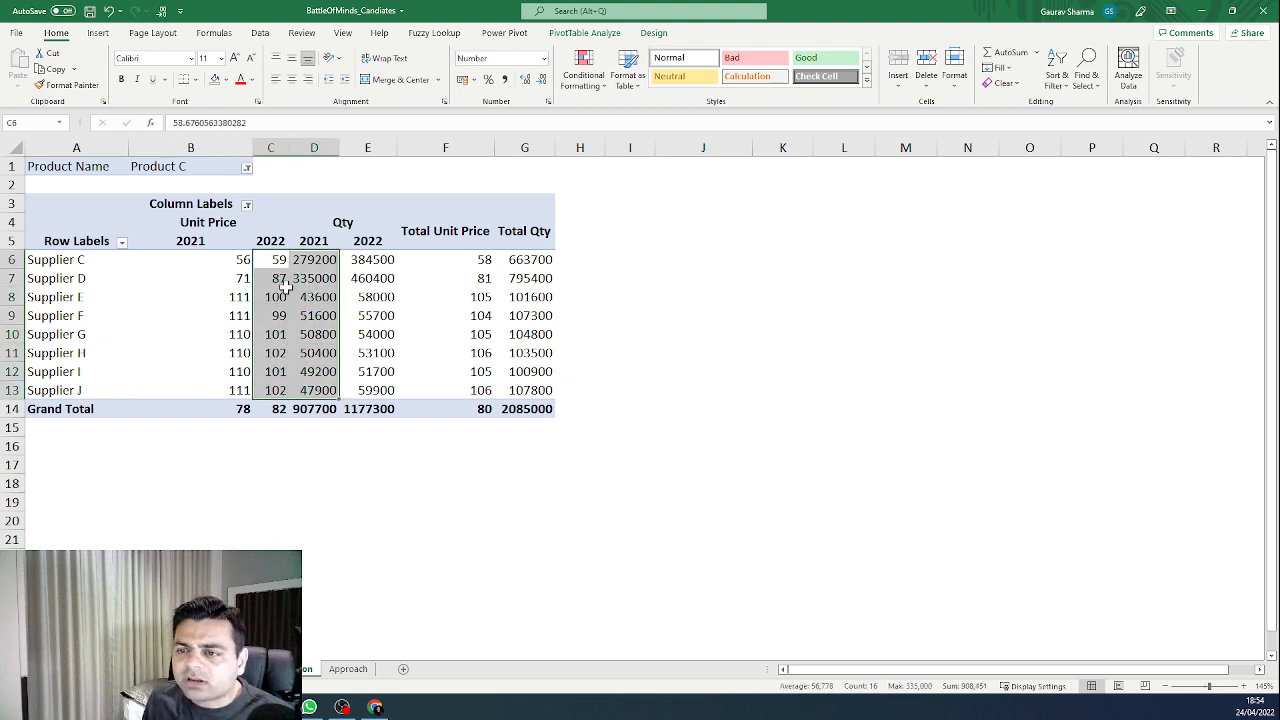
{"action": "left_click", "coordinate": [279, 263]}
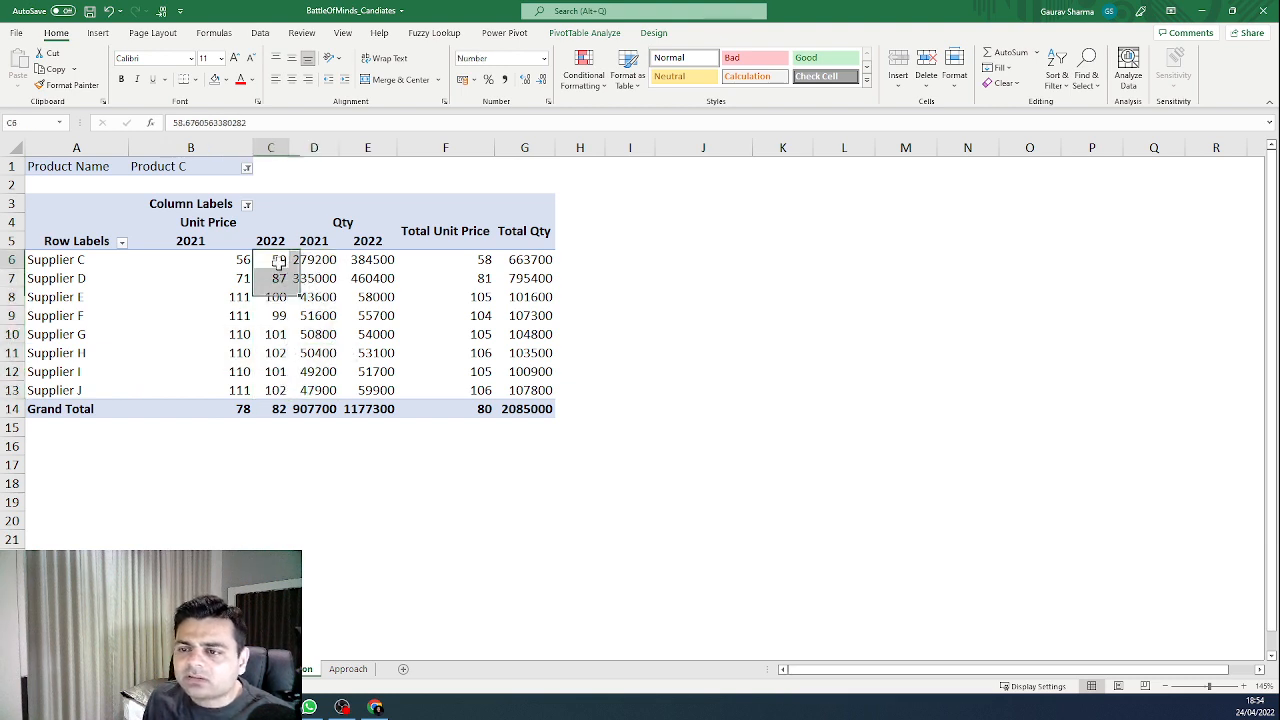
{"action": "left_click", "coordinate": [226, 80]}
{"action": "left_click", "coordinate": [248, 204]}
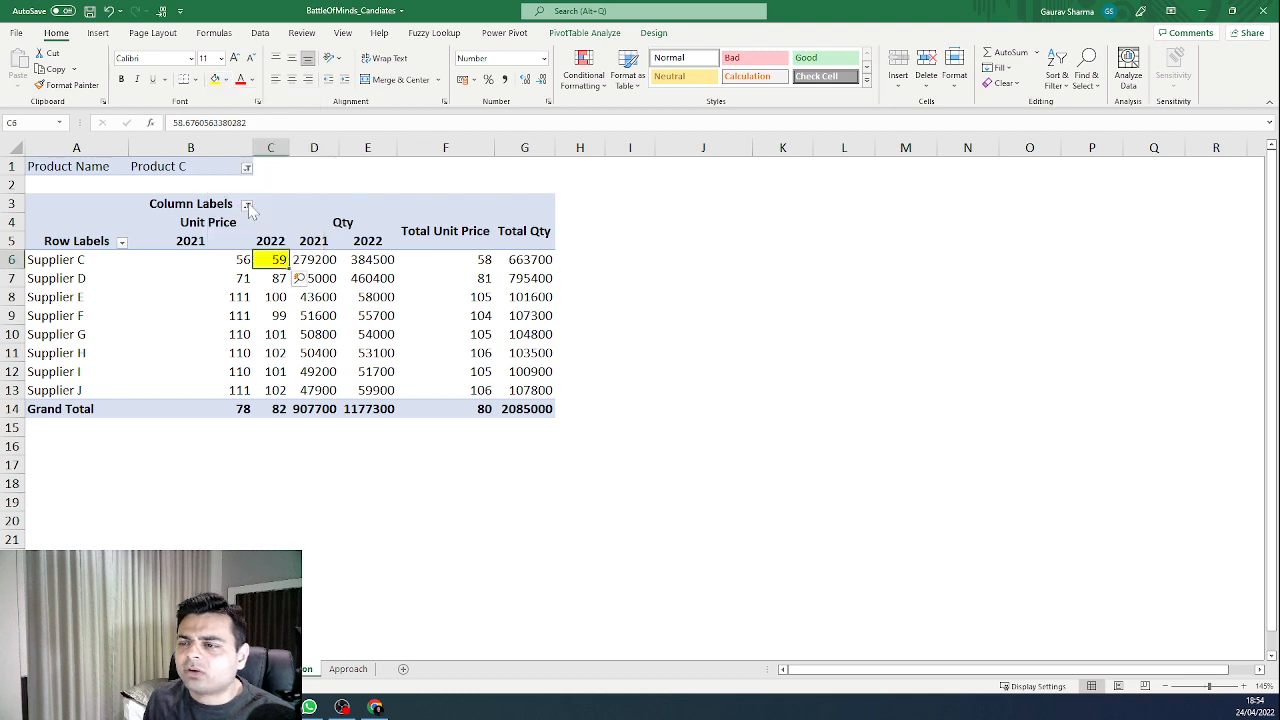
{"action": "left_click", "coordinate": [550, 260]}
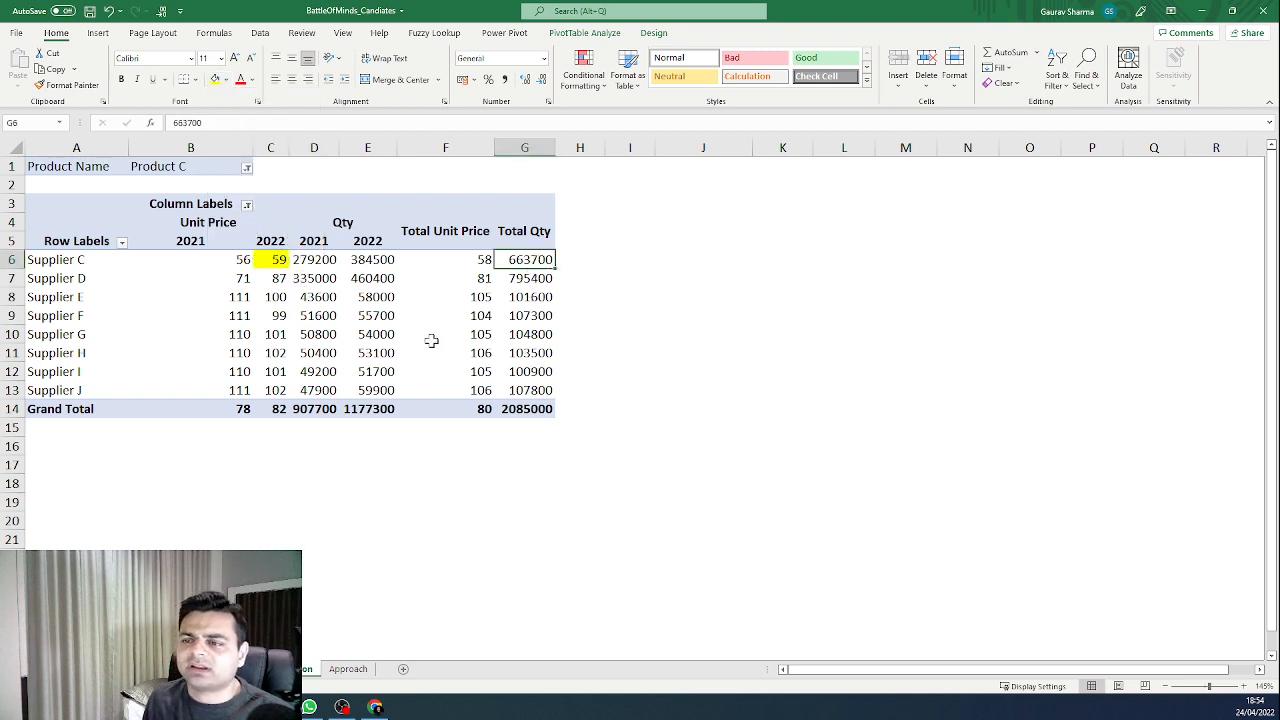
{"action": "left_click", "coordinate": [369, 264]}
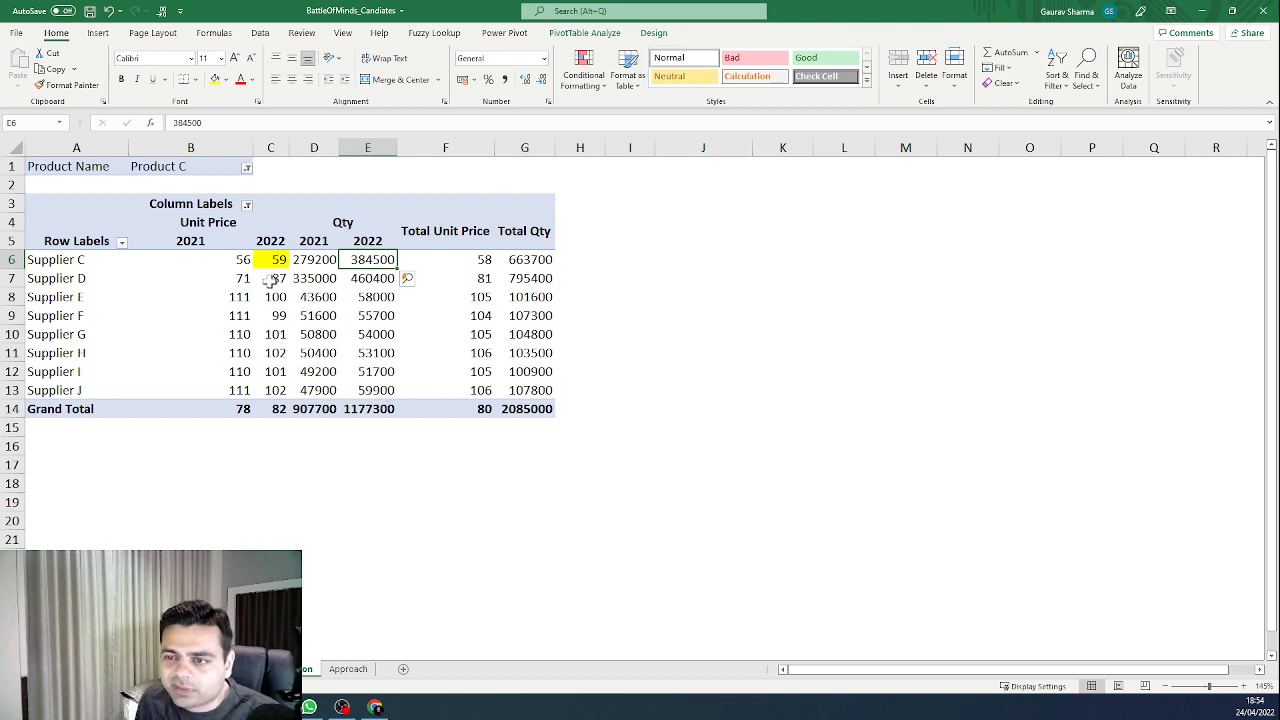
Step: Highlight Supplier D's 2021 and 2022 unit prices and quantities and Supplier C's 2021 unit price in yellow
{"action": "left_click_drag", "start_coordinate": [240, 278], "coordinate": [276, 279]}
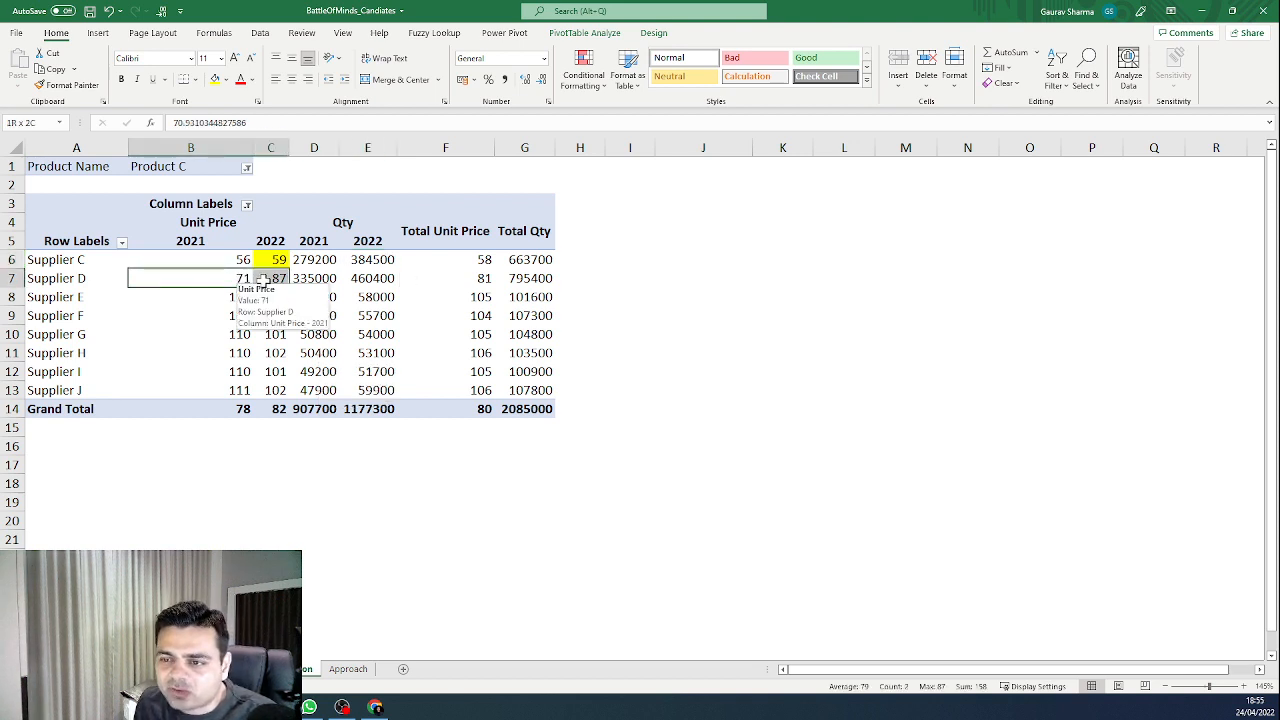
{"action": "left_click", "coordinate": [214, 79]}
{"action": "left_click_drag", "start_coordinate": [330, 276], "coordinate": [372, 278]}
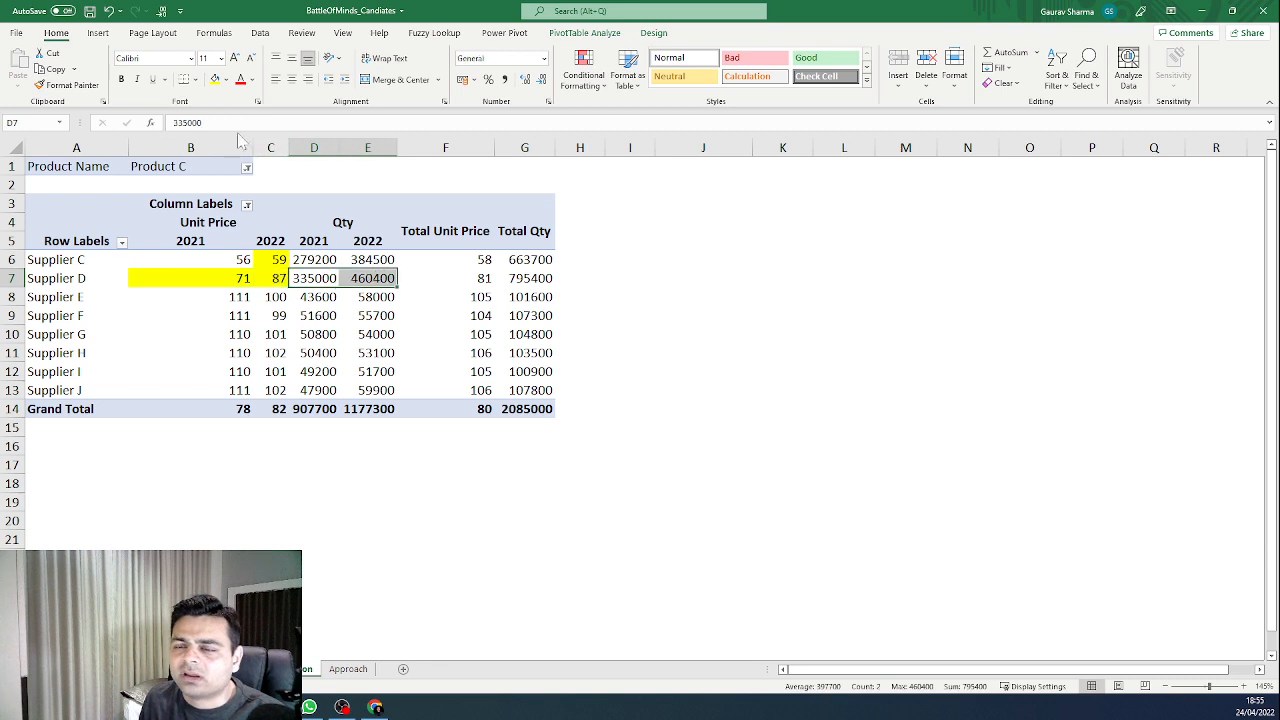
{"action": "left_click", "coordinate": [214, 79]}
{"action": "left_click", "coordinate": [217, 258]}
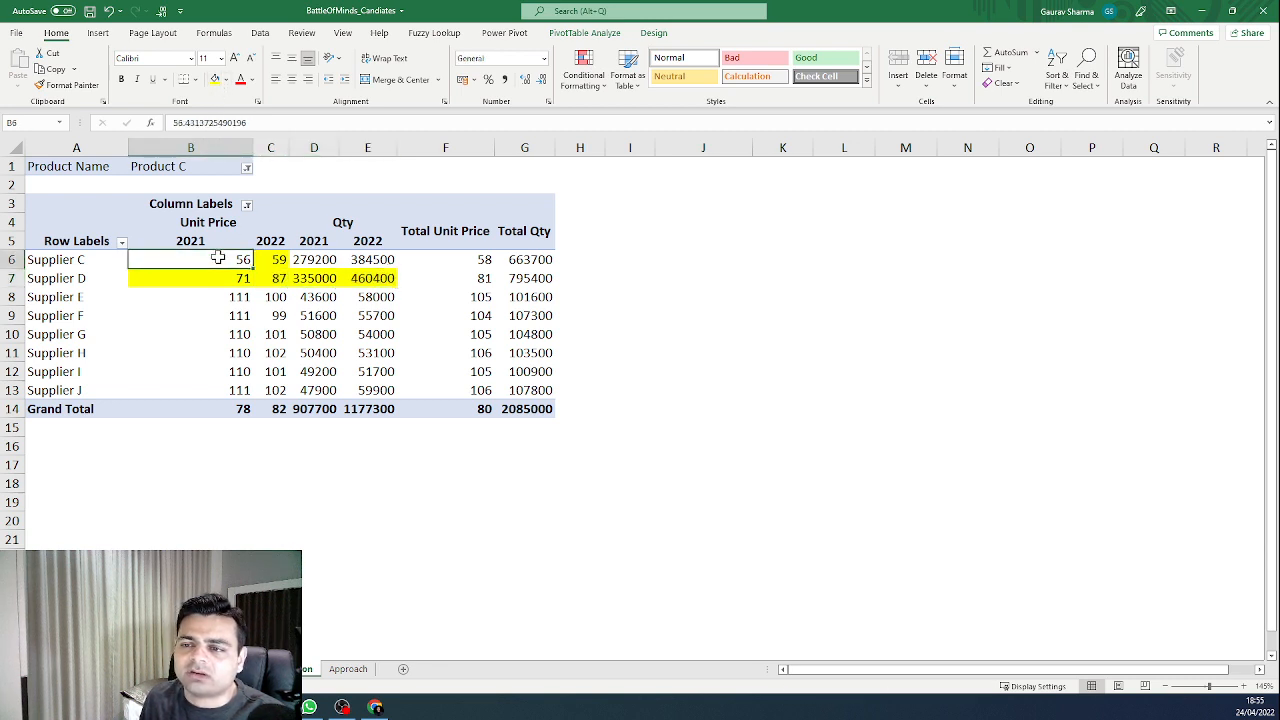
{"action": "left_click", "coordinate": [214, 79]}
Step: Enter the headings Unit Price, Qty and Impact in J6:L6 beside the PivotTable
{"action": "left_click", "coordinate": [688, 282]}
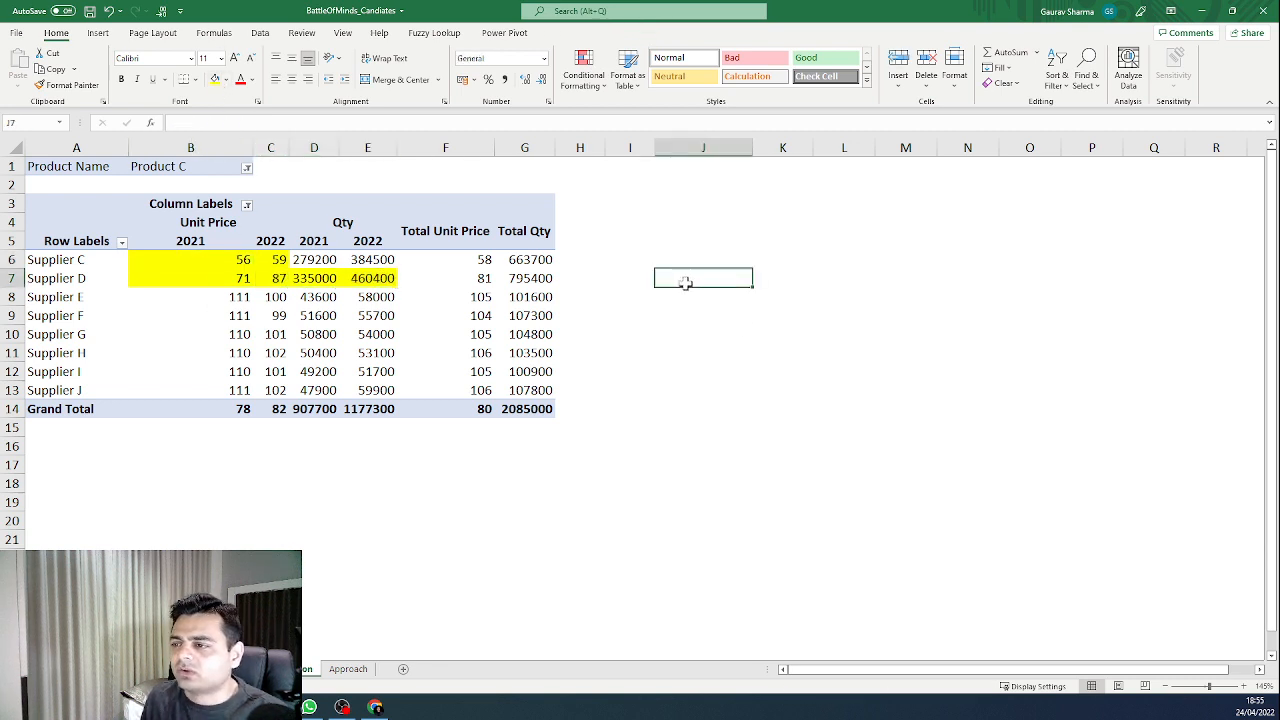
{"action": "key", "text": "Up"}
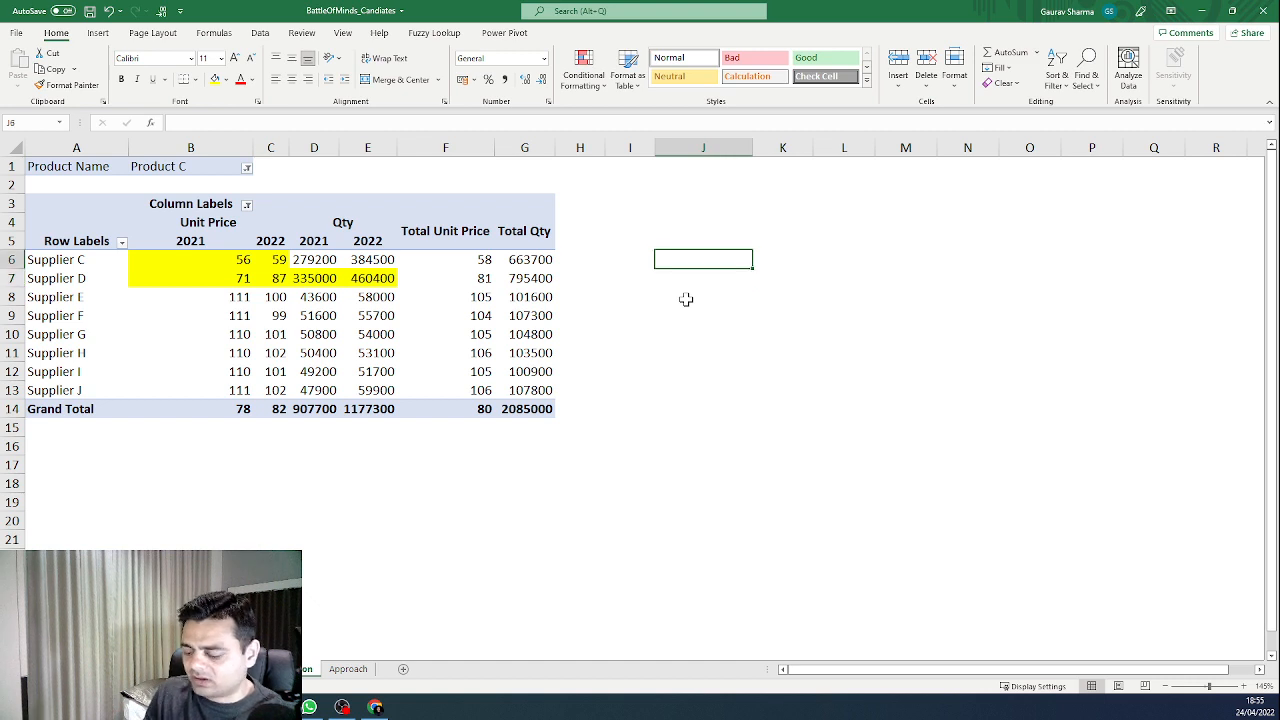
{"action": "type", "text": "Unit Price"}
{"action": "key", "text": "Tab"}
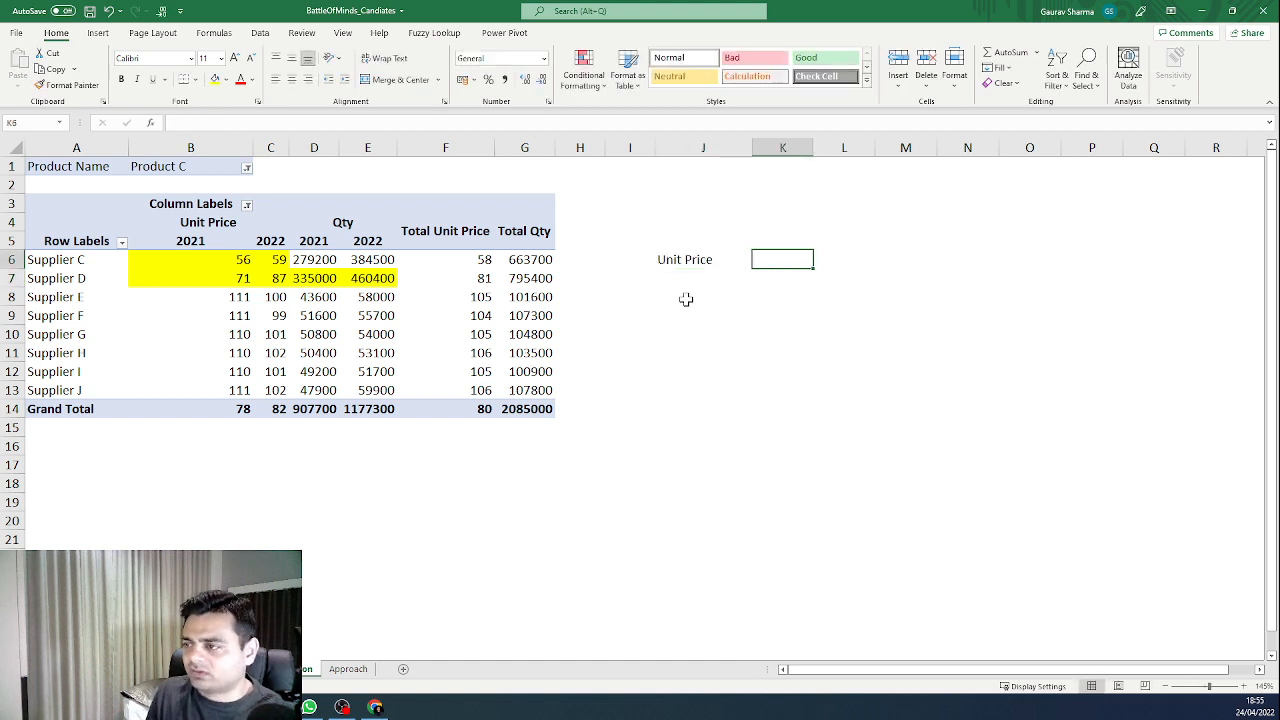
{"action": "type", "text": "Qty"}
{"action": "key", "text": "Tab"}
{"action": "type", "text": "Impact"}
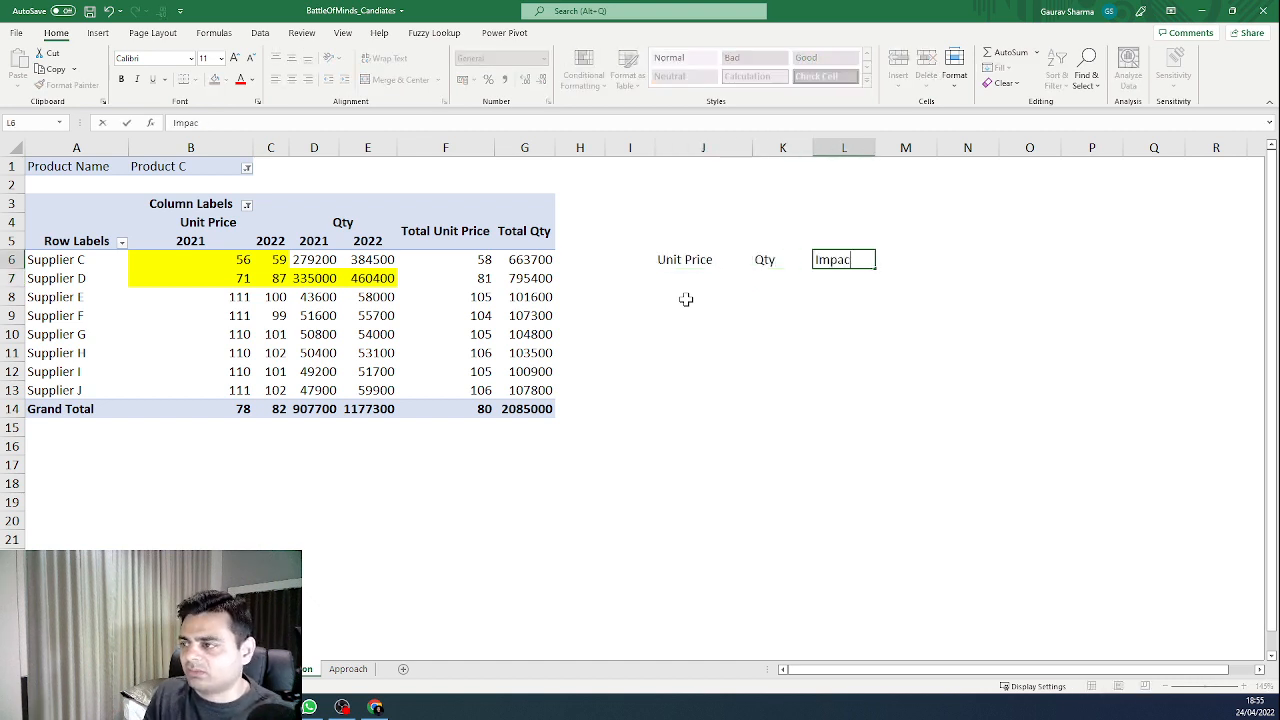
{"action": "key", "text": "Return"}
Step: In J7, calculate Supplier D's unit price change by subtracting the PivotTable's 2021 value from the 2022 value
{"action": "type", "text": "="}
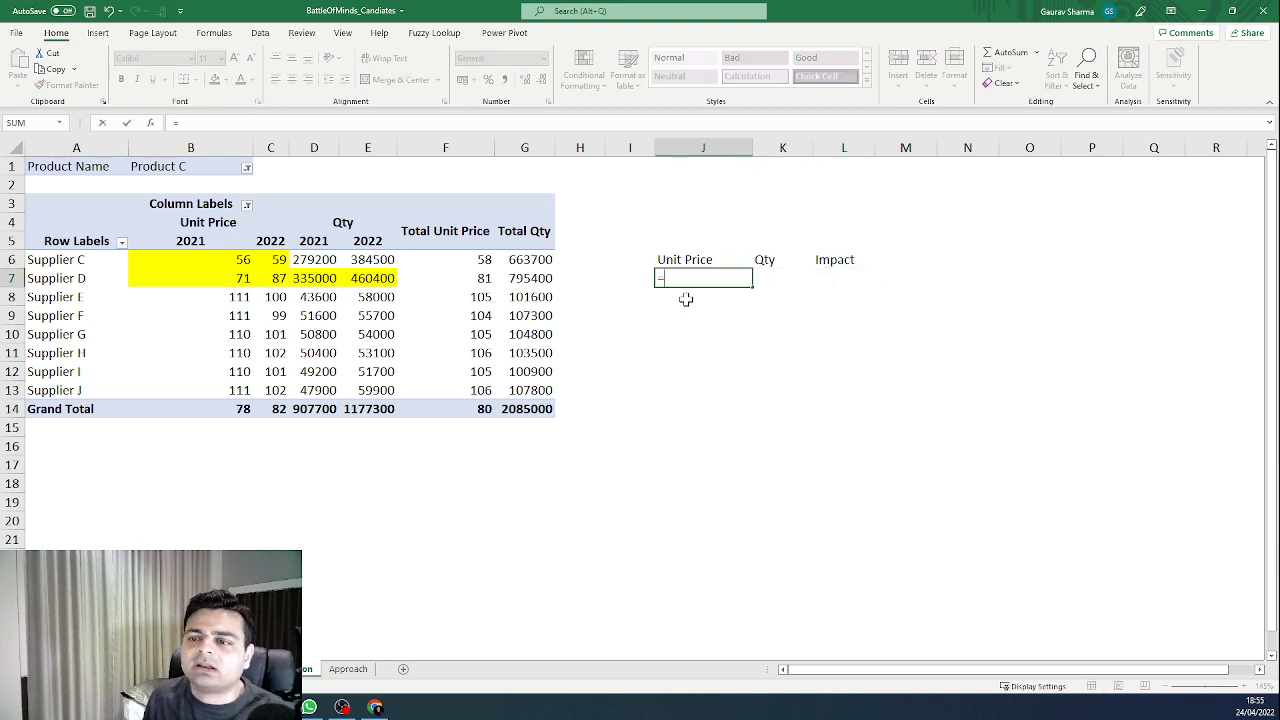
{"action": "left_click", "coordinate": [270, 279]}
{"action": "type", "text": "-"}
{"action": "left_click", "coordinate": [216, 281]}
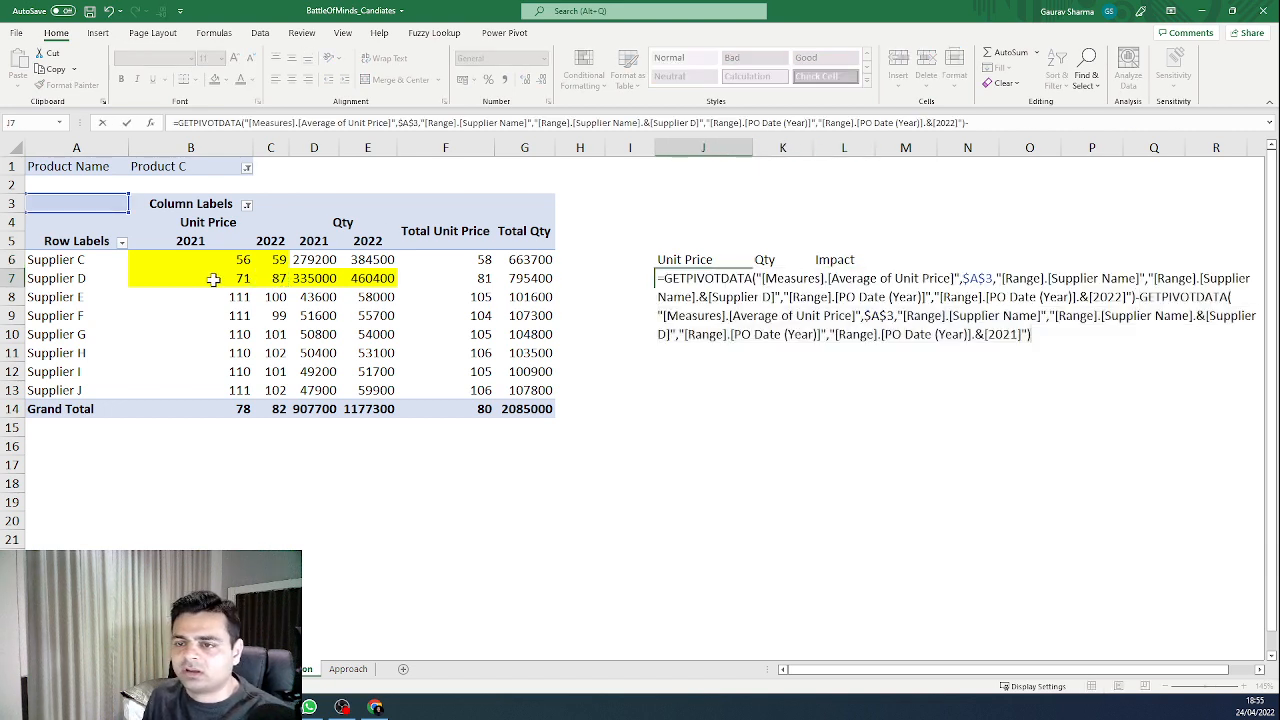
{"action": "key", "text": "Tab"}
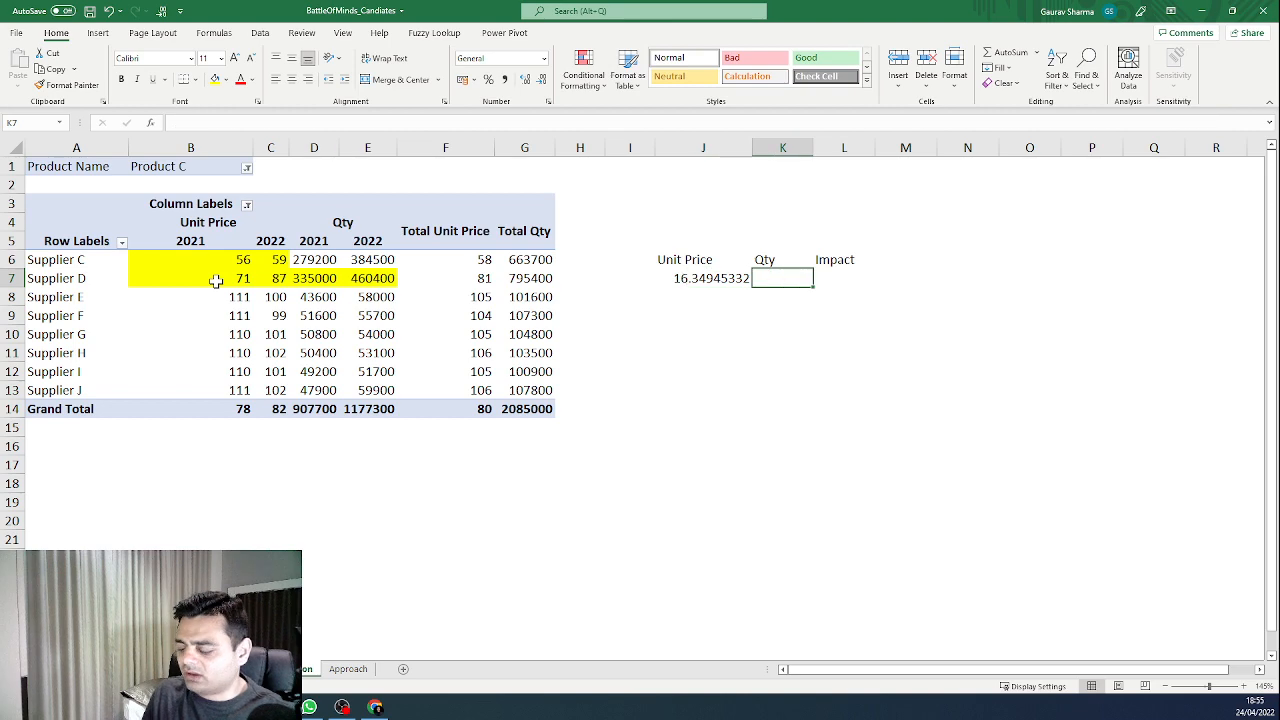
Step: In K7, calculate Supplier D's quantity change by subtracting the PivotTable's 2021 quantity from the 2022 quantity
{"action": "type", "text": "="}
{"action": "left_click", "coordinate": [378, 280]}
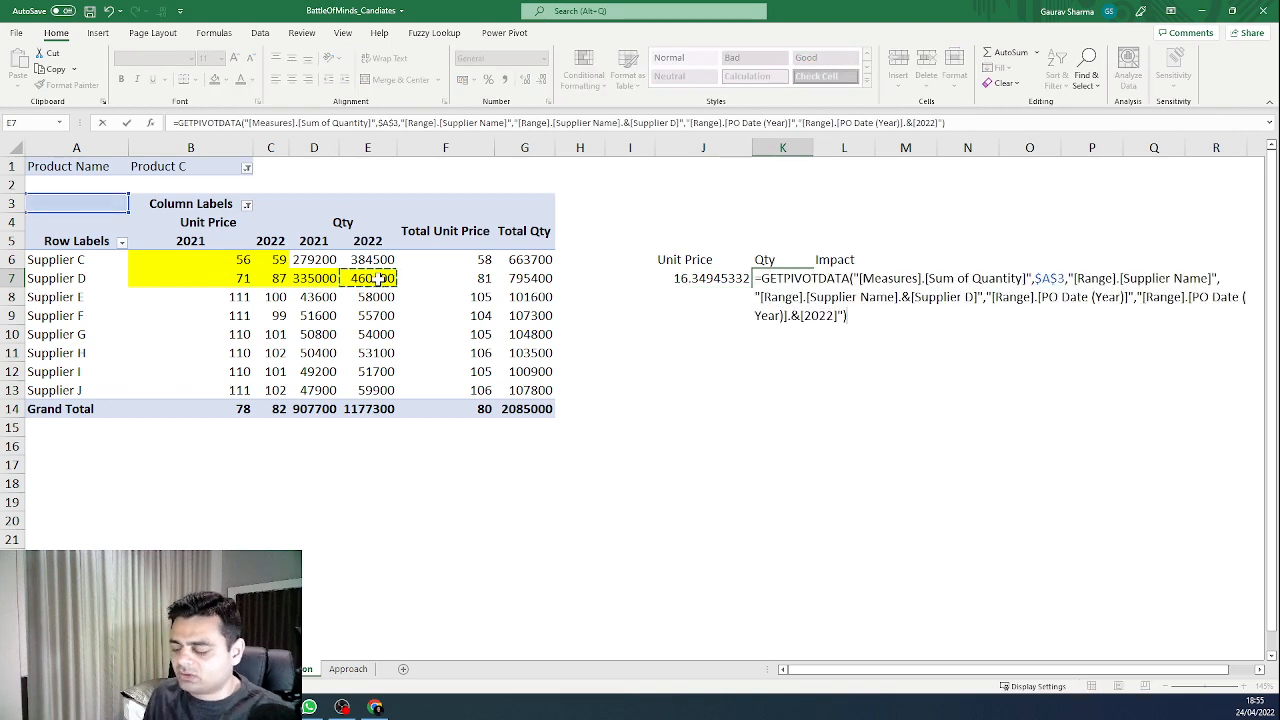
{"action": "type", "text": "-"}
{"action": "left_click", "coordinate": [314, 279]}
{"action": "key", "text": "Tab"}
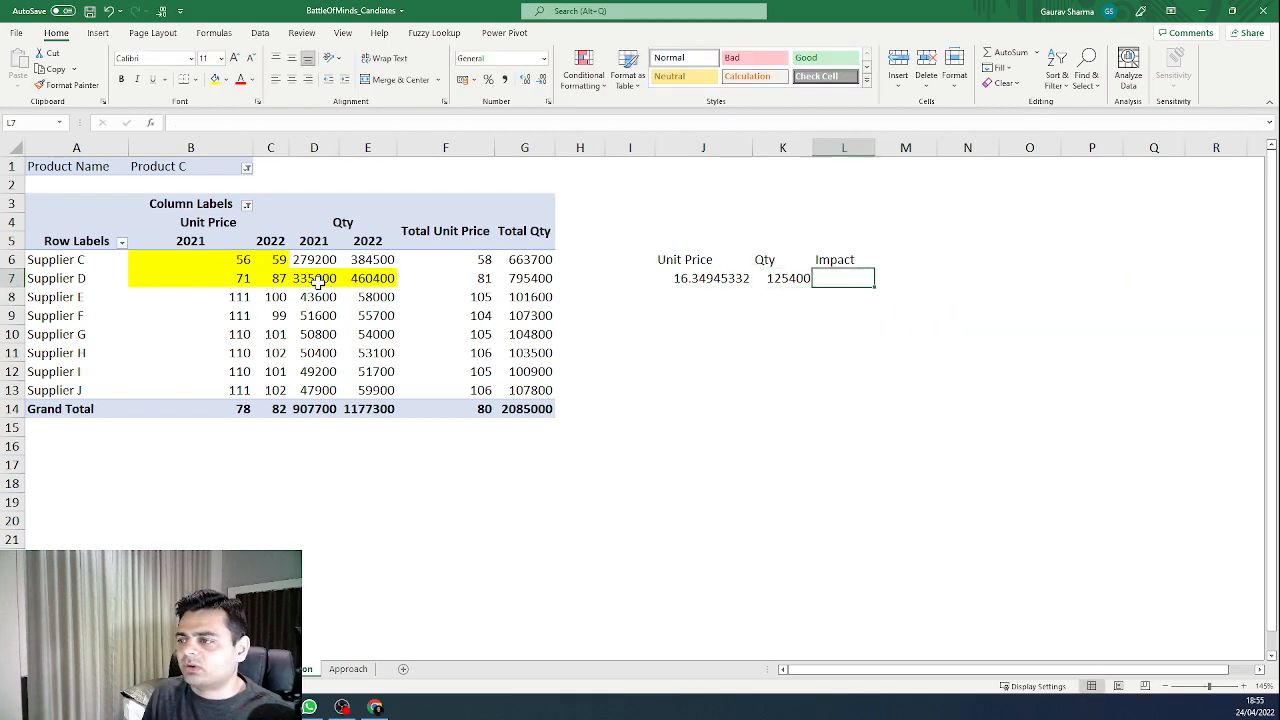
Step: Calculate the impact in millions in L7 with the formula =K7*J7/10^6
{"action": "type", "text": "="}
{"action": "key", "text": "Left"}
{"action": "type", "text": "*"}
{"action": "key", "text": "Left"}
{"action": "key", "text": "Left"}
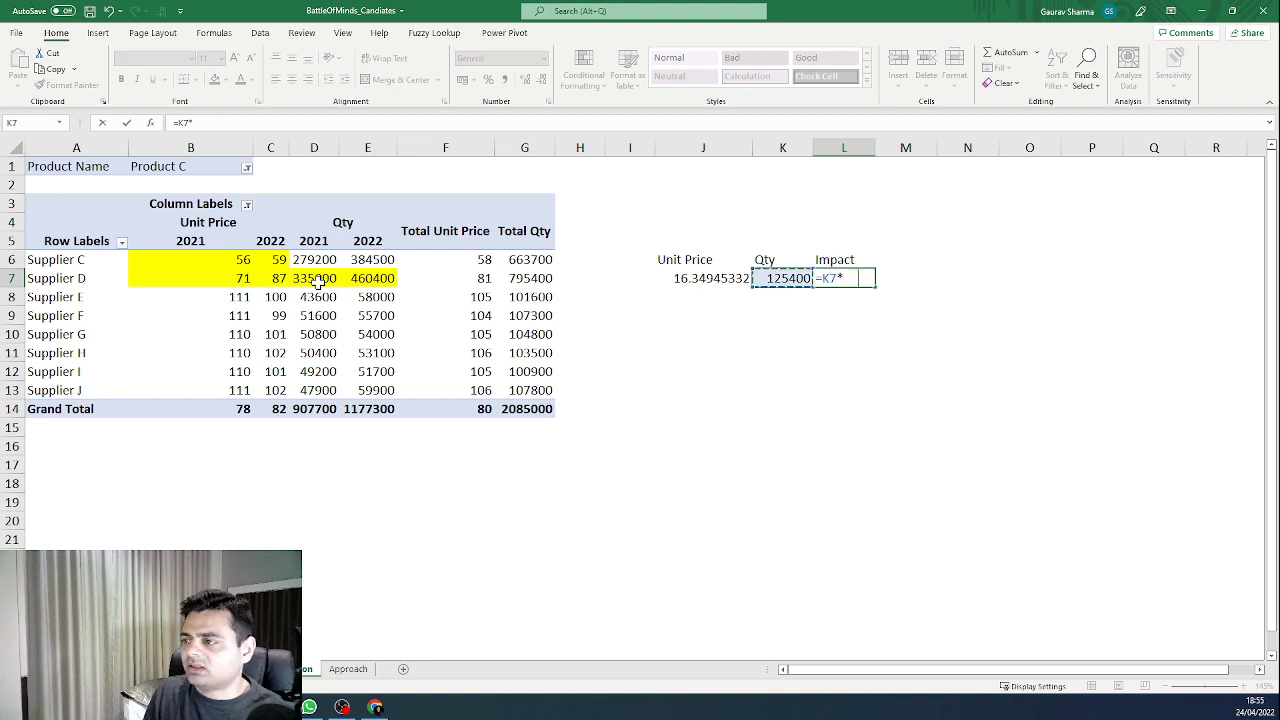
{"action": "type", "text": "/1"}
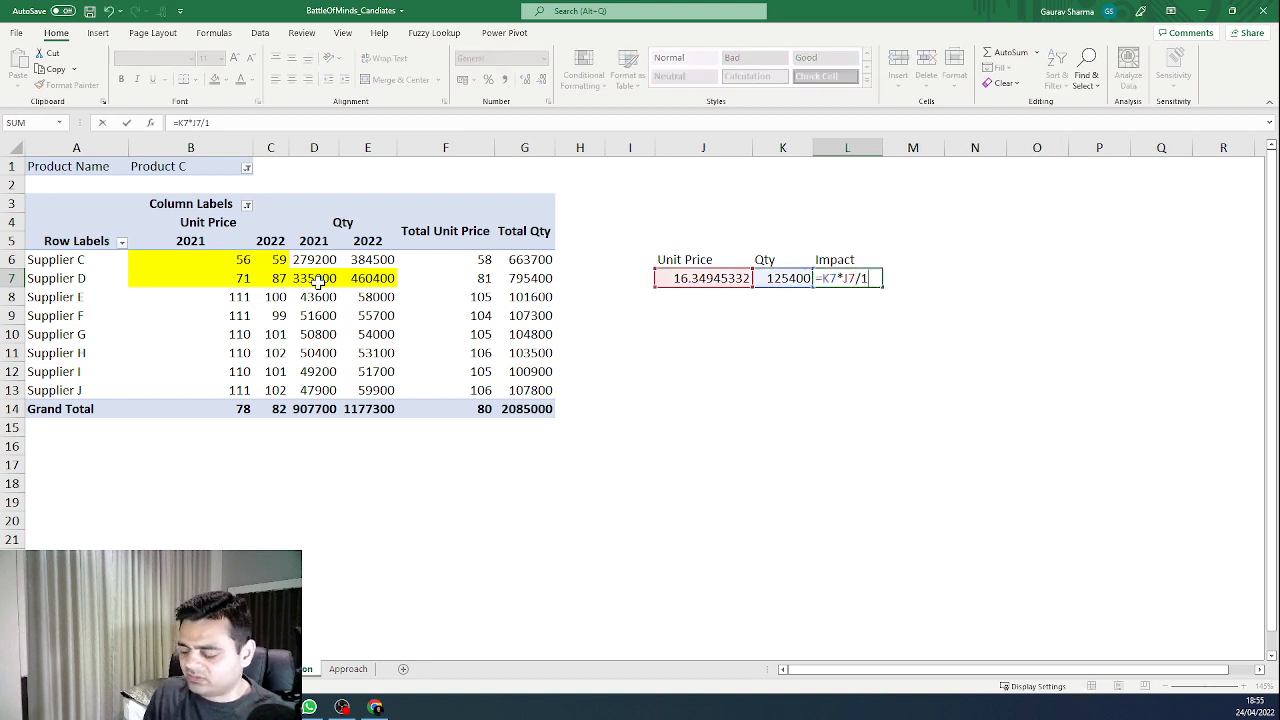
{"action": "type", "text": "0^6"}
{"action": "key", "text": "ctrl+Return"}
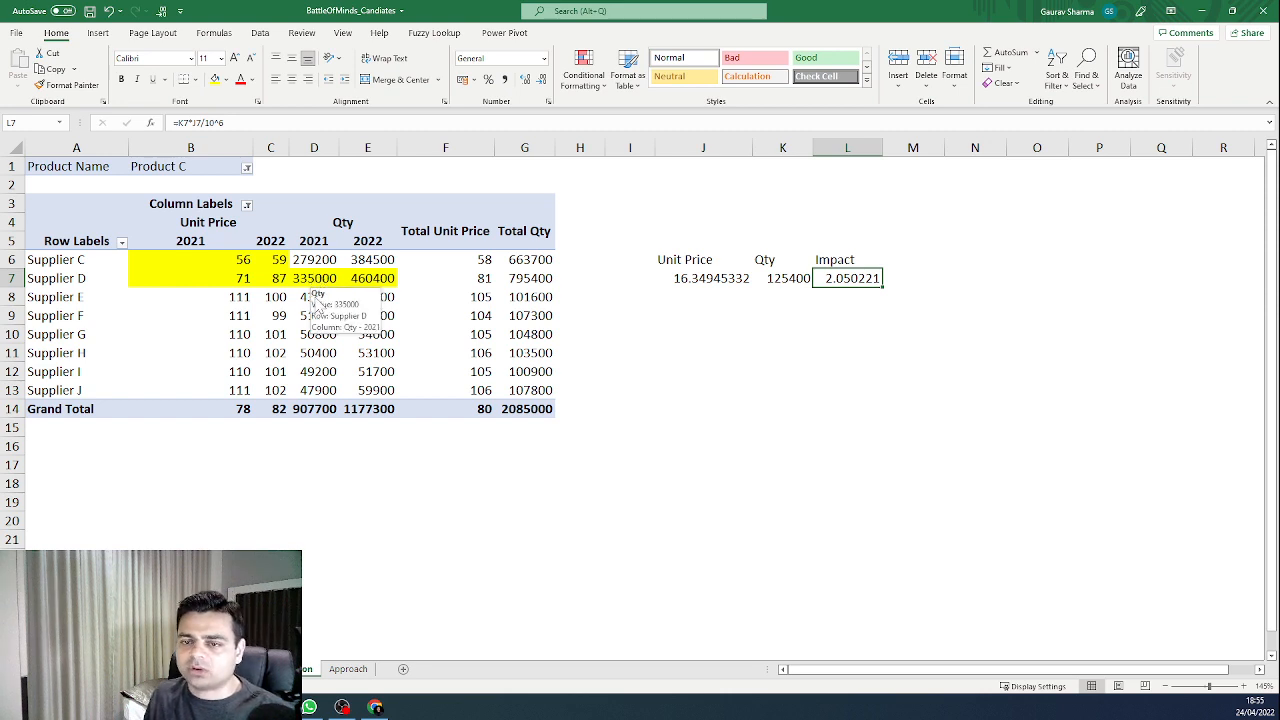
Step: On the Approach sheet, update the Unit Price Deviations row to 2 in the Finding column and 4M in the $ column
{"action": "left_click", "coordinate": [349, 669]}
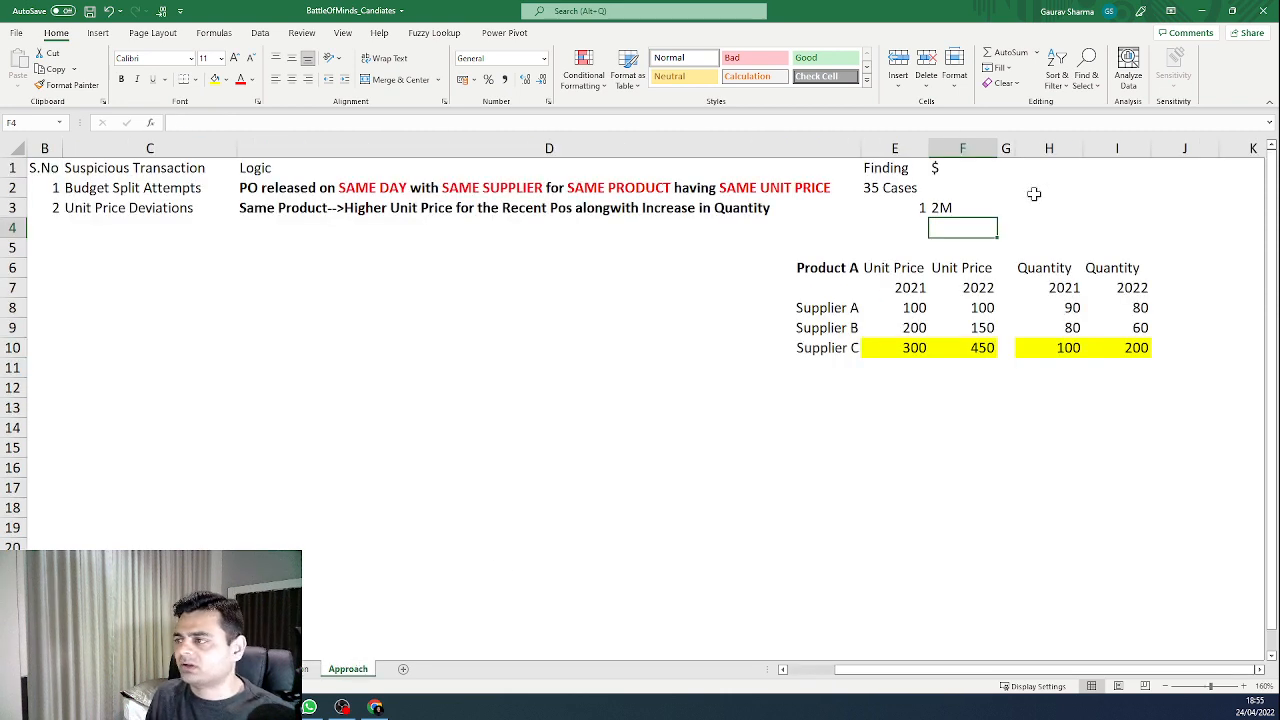
{"action": "left_click", "coordinate": [906, 208]}
{"action": "double_click", "coordinate": [928, 213]}
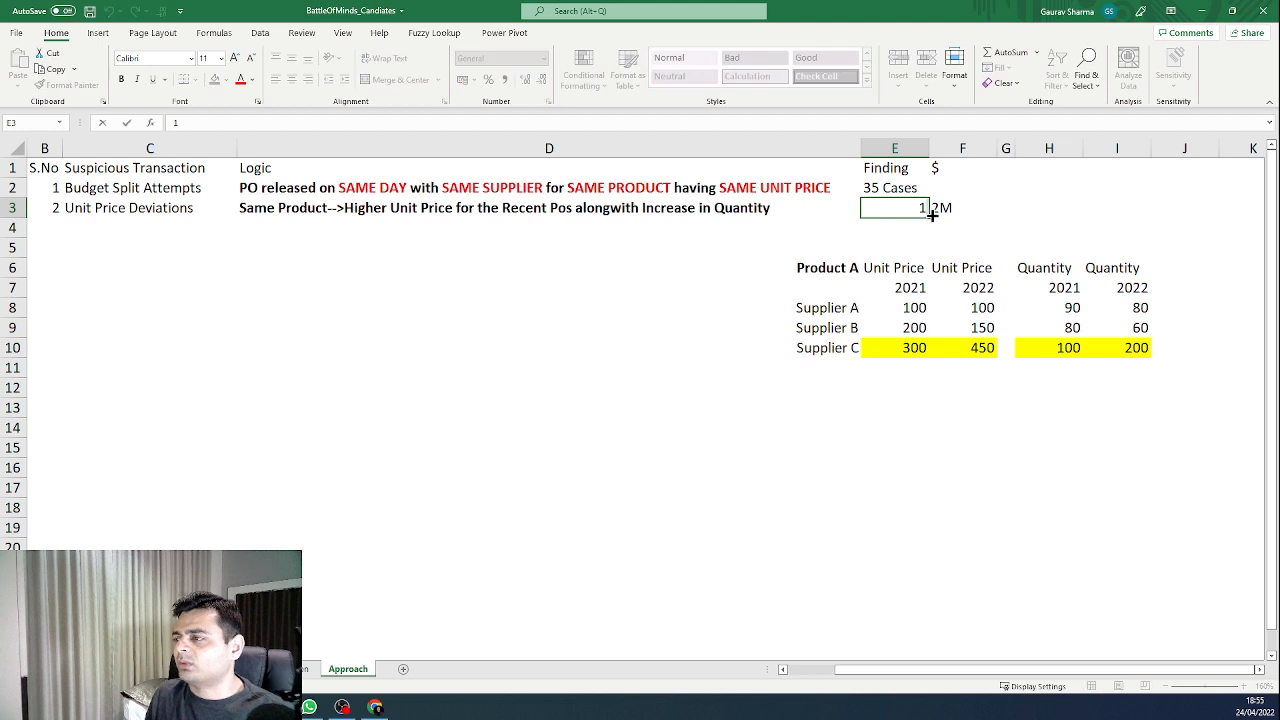
{"action": "key", "text": "Escape"}
{"action": "key", "text": "BackSpace"}
{"action": "type", "text": "2"}
{"action": "key", "text": "Tab"}
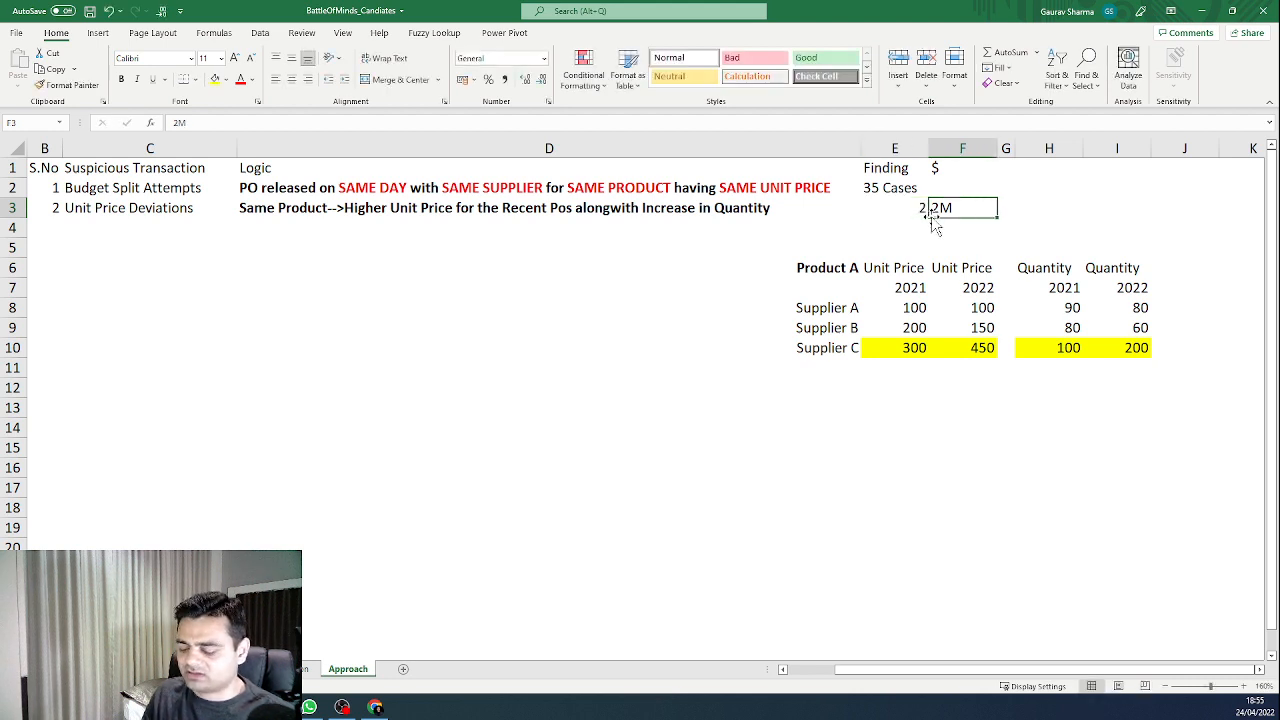
{"action": "key", "text": "Delete"}
{"action": "type", "text": ".4M"}
{"action": "key", "text": "Return"}
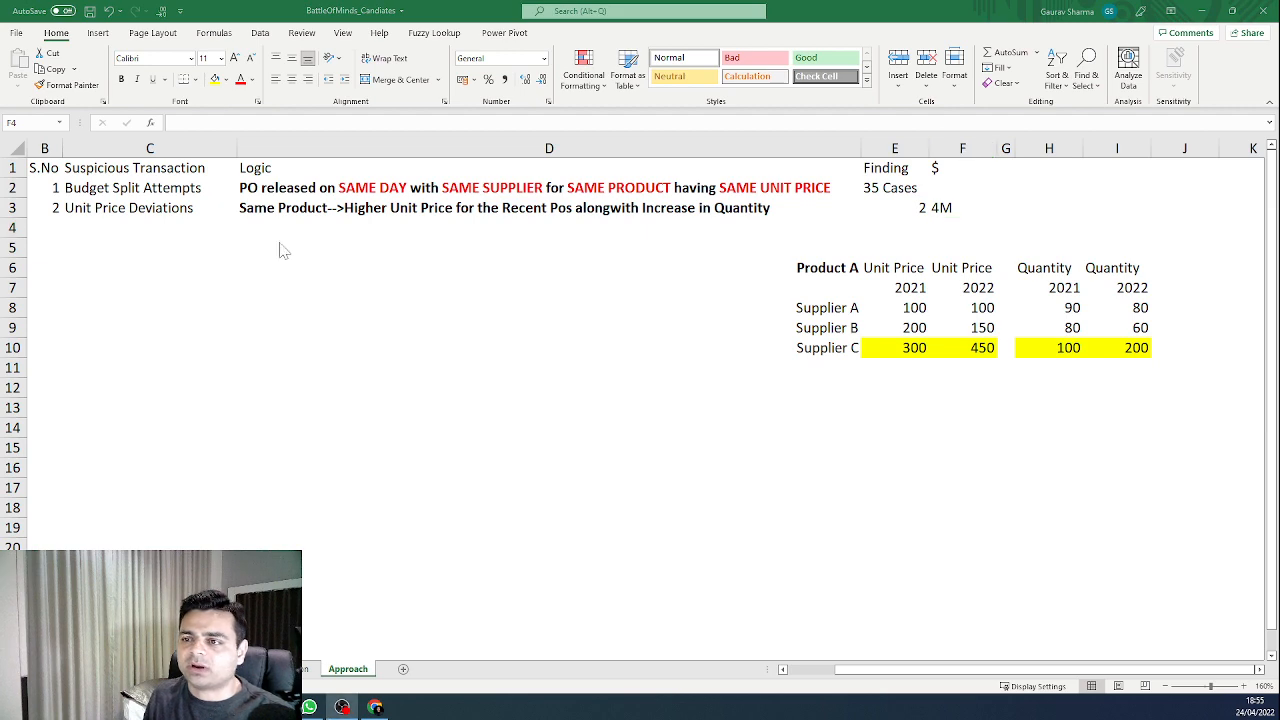
{"action": "left_click", "coordinate": [488, 374]}
{"action": "left_click", "coordinate": [508, 314]}
{"action": "left_click", "coordinate": [200, 648]}
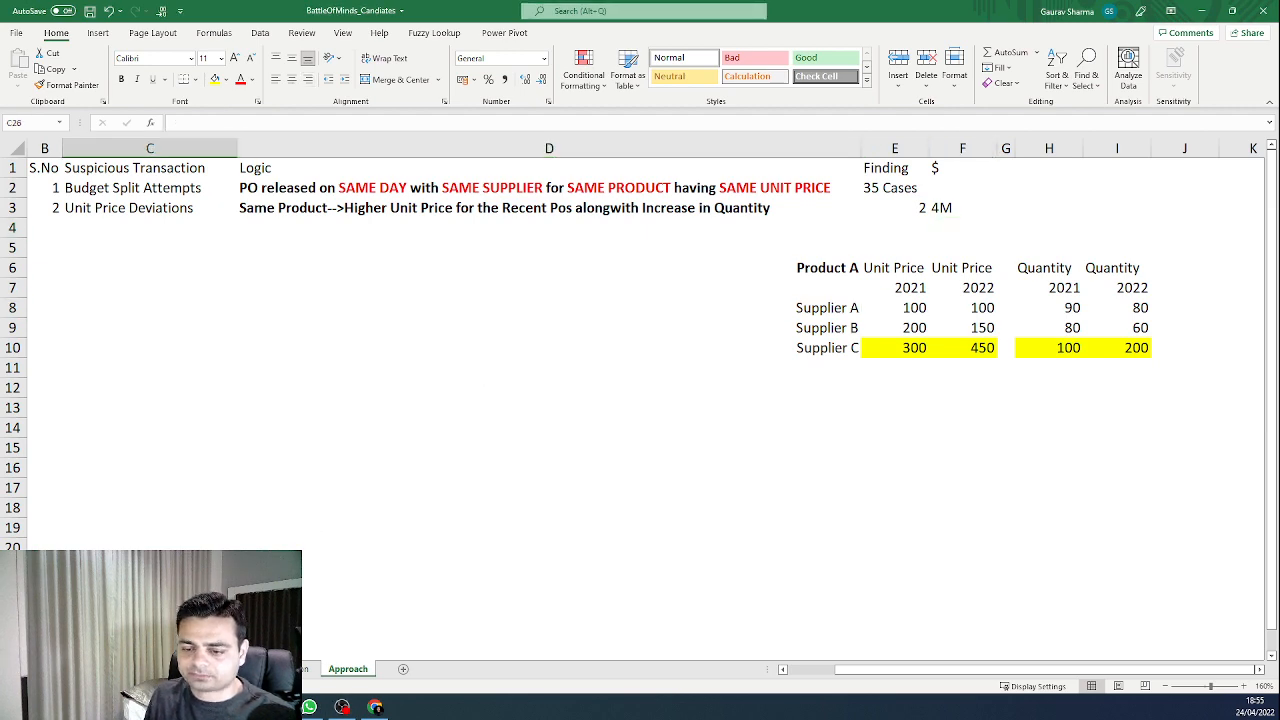
Step: On the PivotTable sheet, clear the Supplier D unit price, quantity and impact calculations from J6:L8
{"action": "left_click", "coordinate": [200, 669]}
{"action": "left_click", "coordinate": [220, 669]}
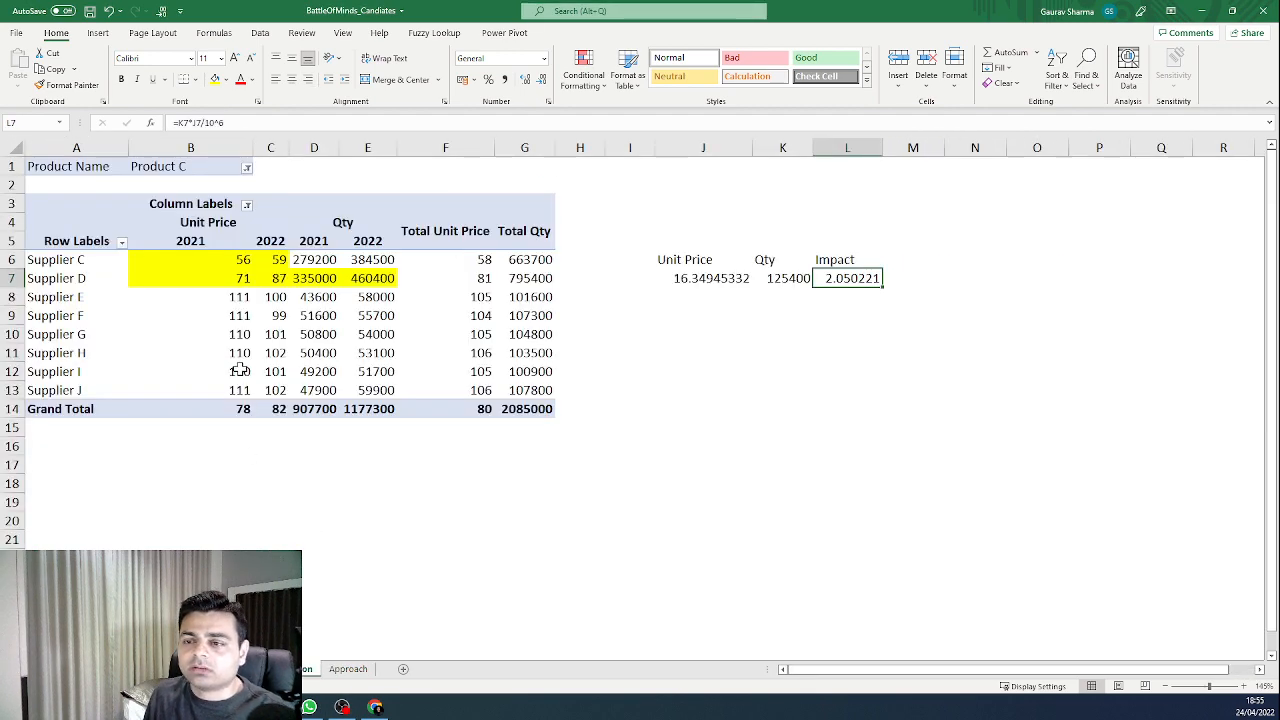
{"action": "left_click_drag", "start_coordinate": [690, 260], "coordinate": [860, 291]}
{"action": "key", "text": "Delete"}
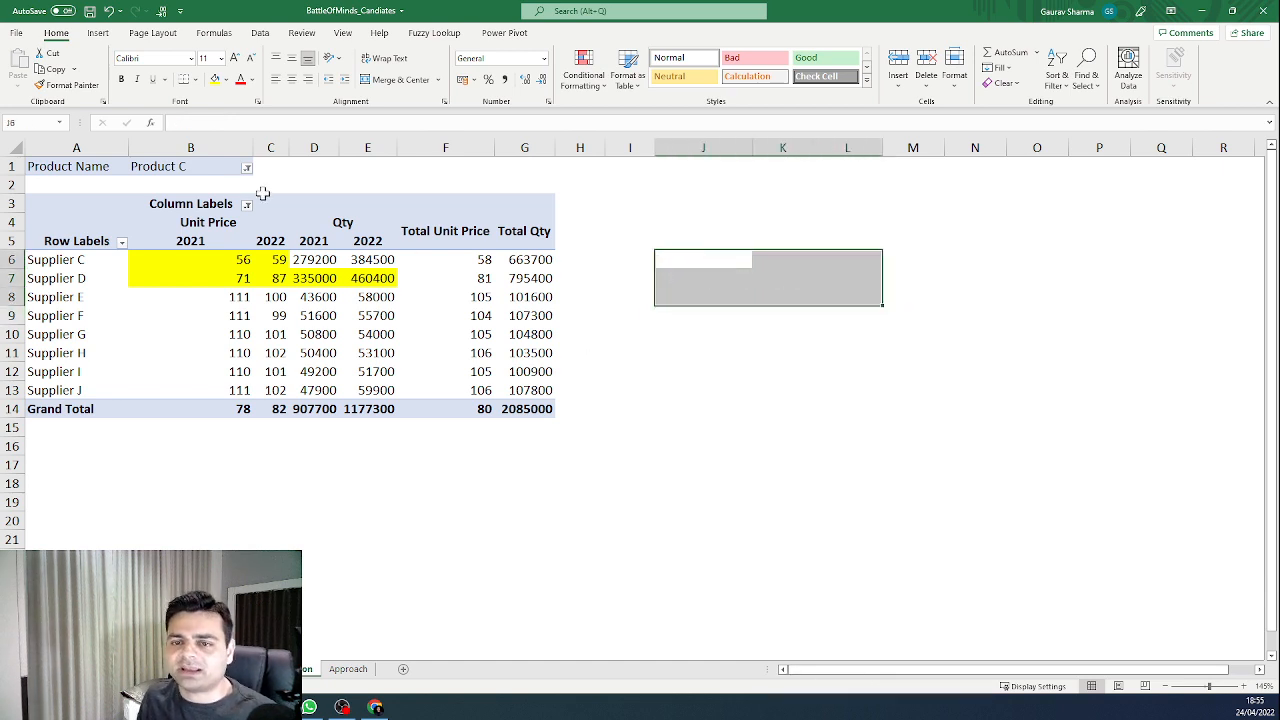
Step: Move Product Name from the PivotTable's filters into its rows above Supplier Name, and hide the field list
{"action": "left_click", "coordinate": [239, 170]}
{"action": "left_click", "coordinate": [247, 168]}
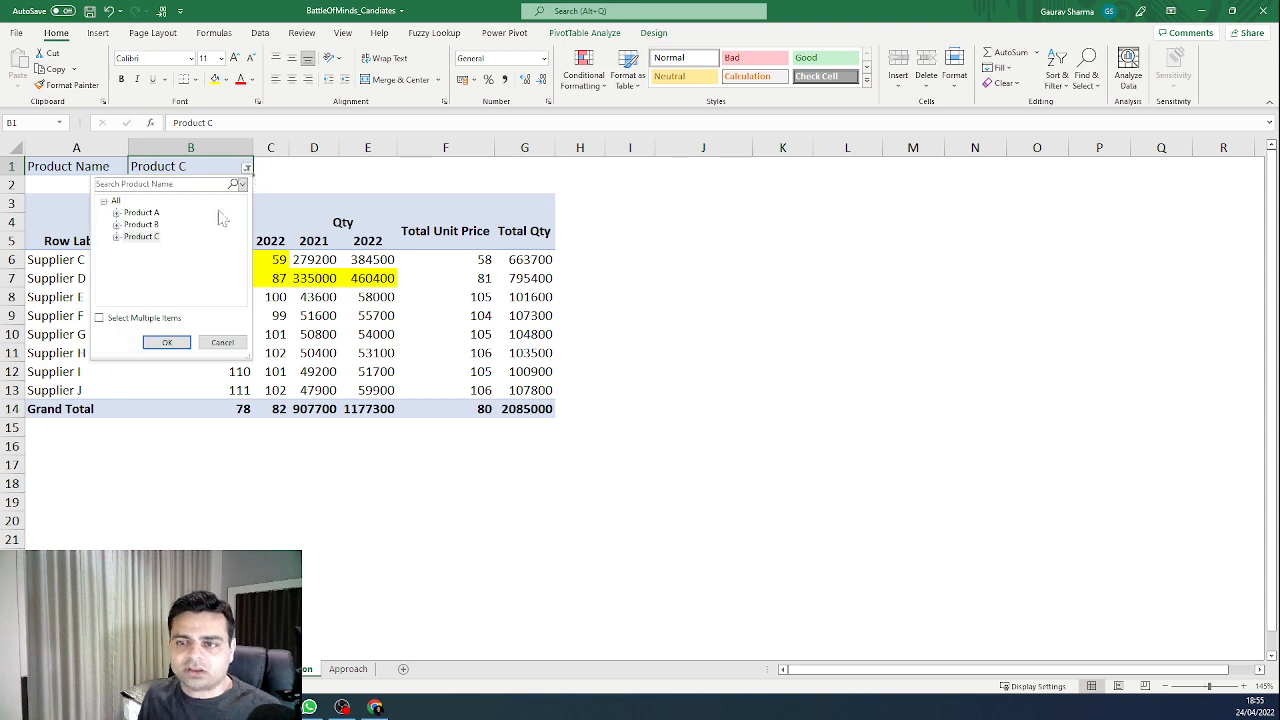
{"action": "left_click", "coordinate": [412, 400]}
{"action": "left_click", "coordinate": [384, 330]}
{"action": "right_click", "coordinate": [377, 310]}
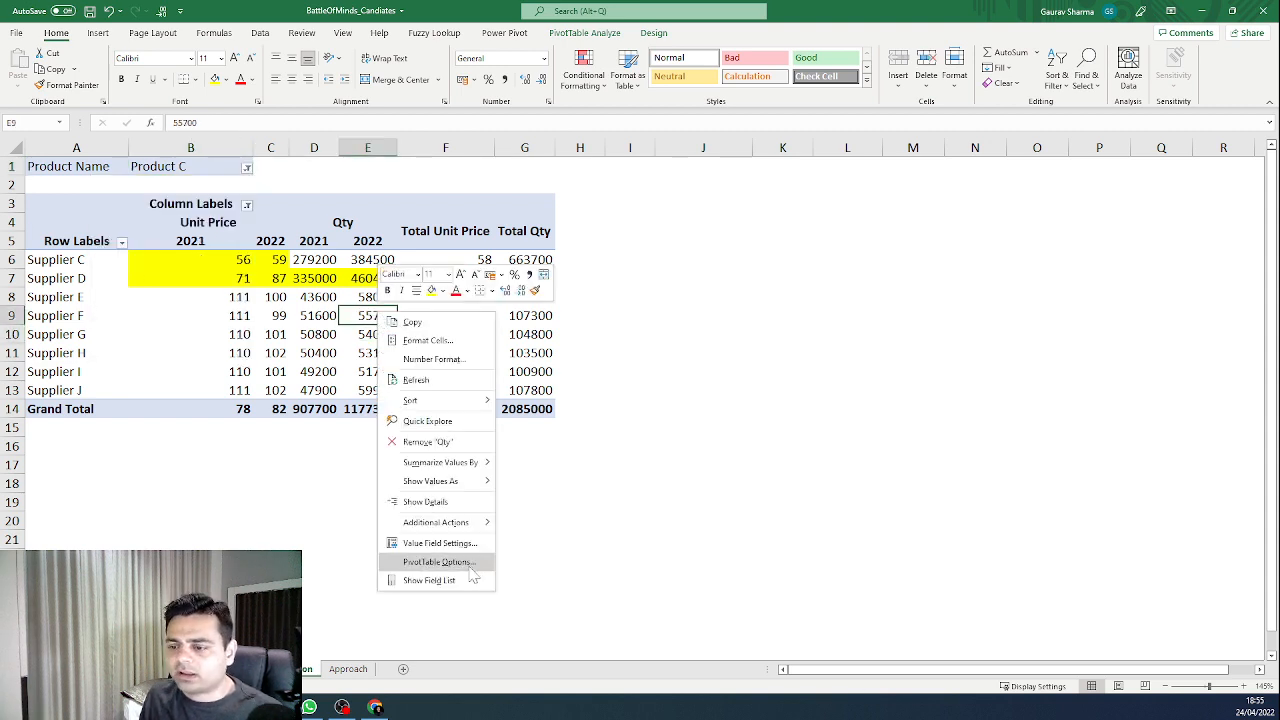
{"action": "left_click", "coordinate": [471, 581]}
{"action": "right_click", "coordinate": [362, 338]}
{"action": "left_click", "coordinate": [426, 610]}
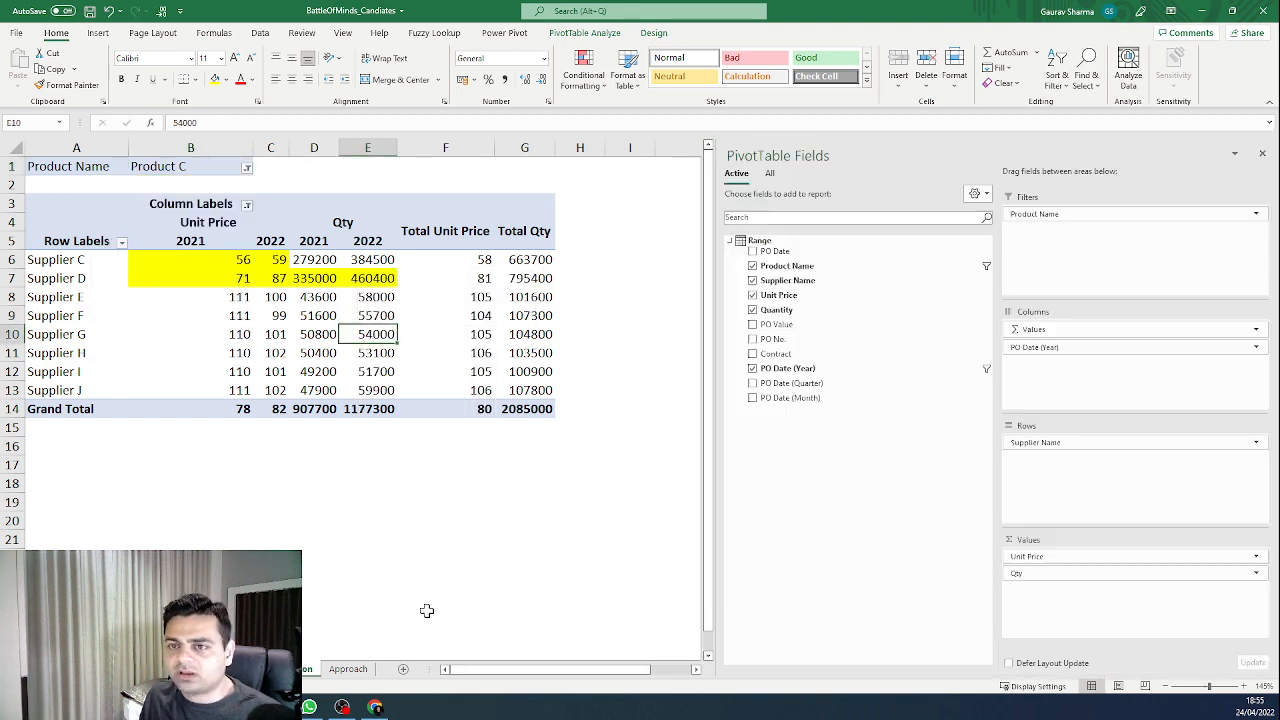
{"action": "left_click_drag", "start_coordinate": [1068, 215], "coordinate": [1128, 437]}
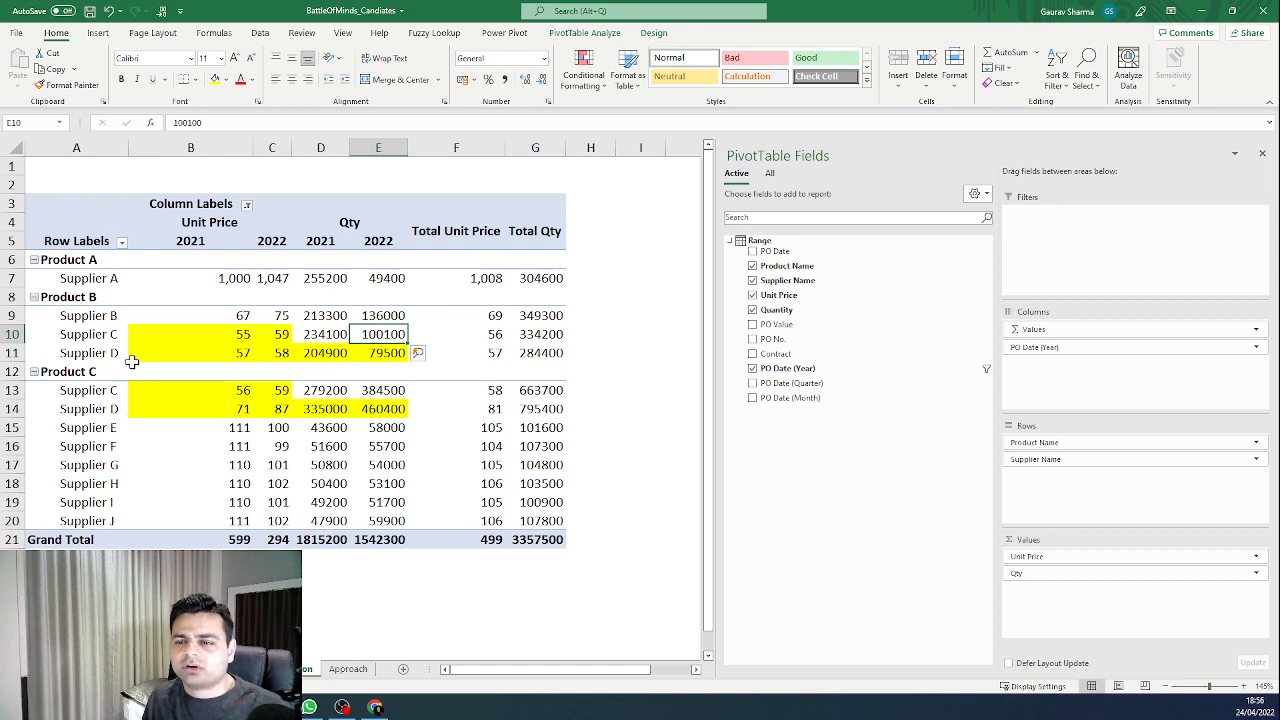
{"action": "left_click", "coordinate": [321, 463]}
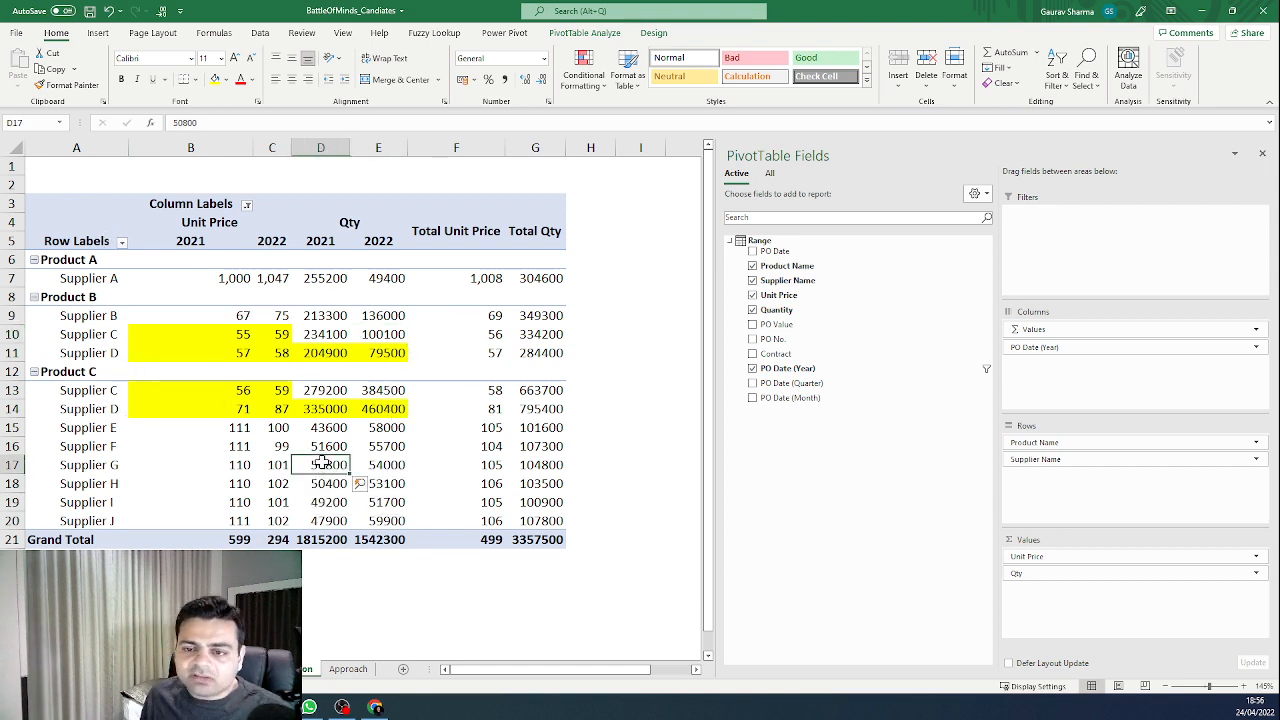
{"action": "left_click", "coordinate": [1261, 153]}
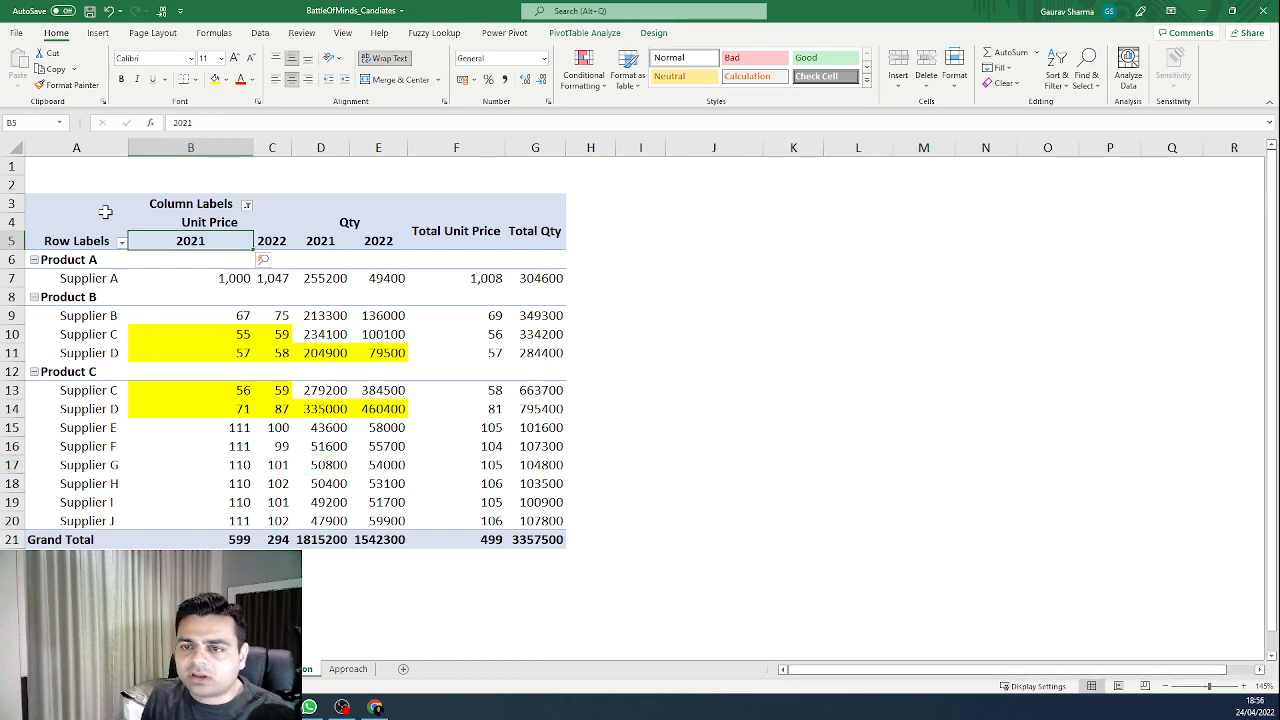
Step: Copy the PivotTable's unit price and quantity figures in A4:E21 and paste them at C3 on a new sheet
{"action": "left_click_drag", "start_coordinate": [28, 222], "coordinate": [335, 540]}
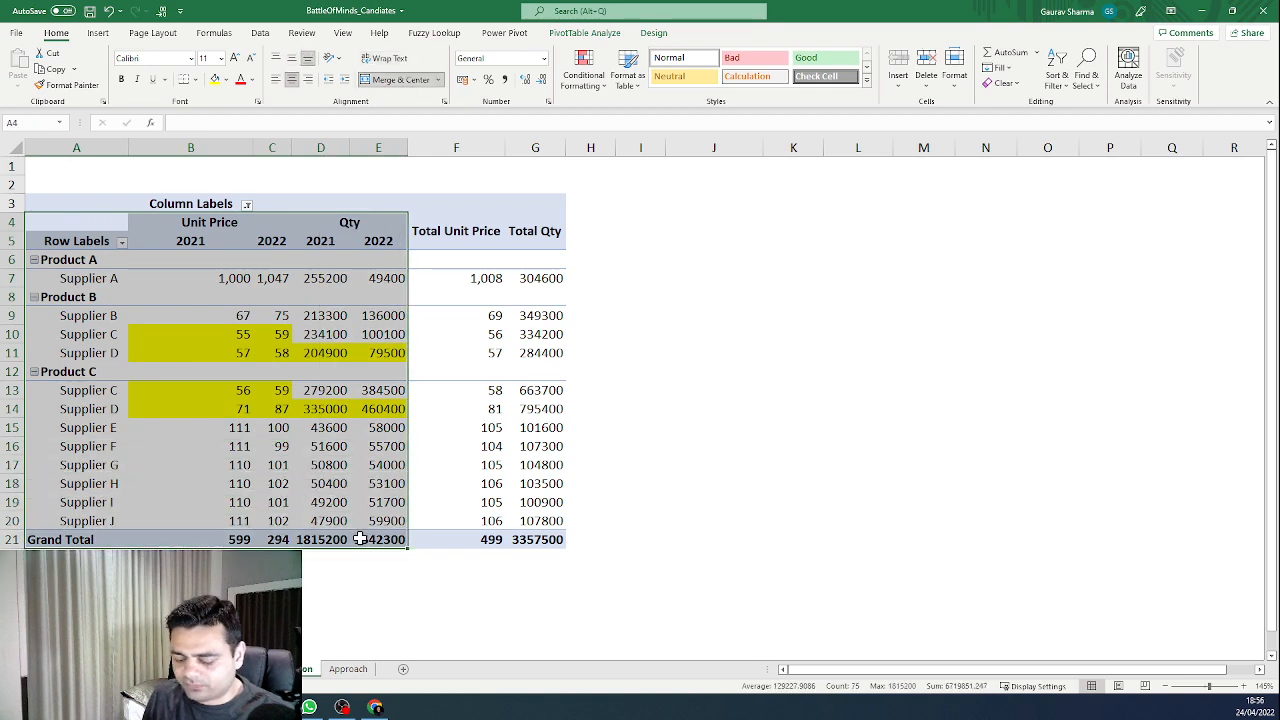
{"action": "key", "text": "ctrl+c"}
{"action": "left_click", "coordinate": [404, 669]}
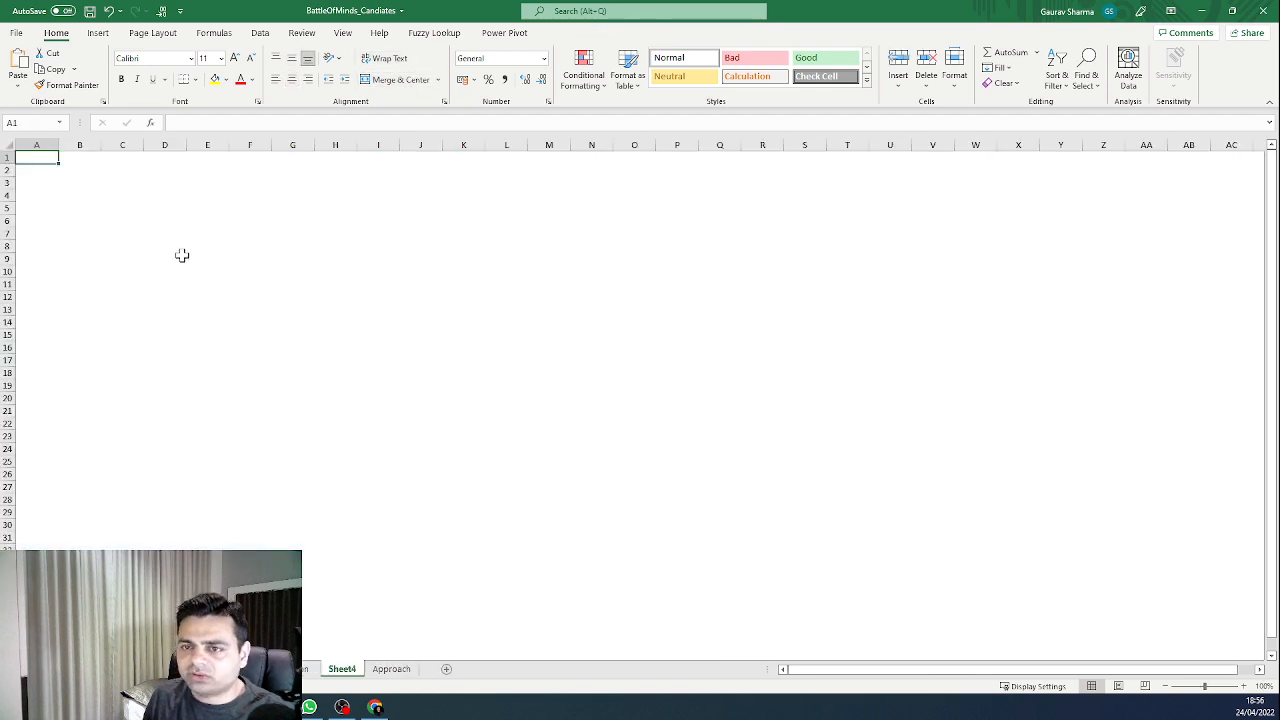
{"action": "left_click", "coordinate": [132, 184]}
{"action": "key", "text": "ctrl+v"}
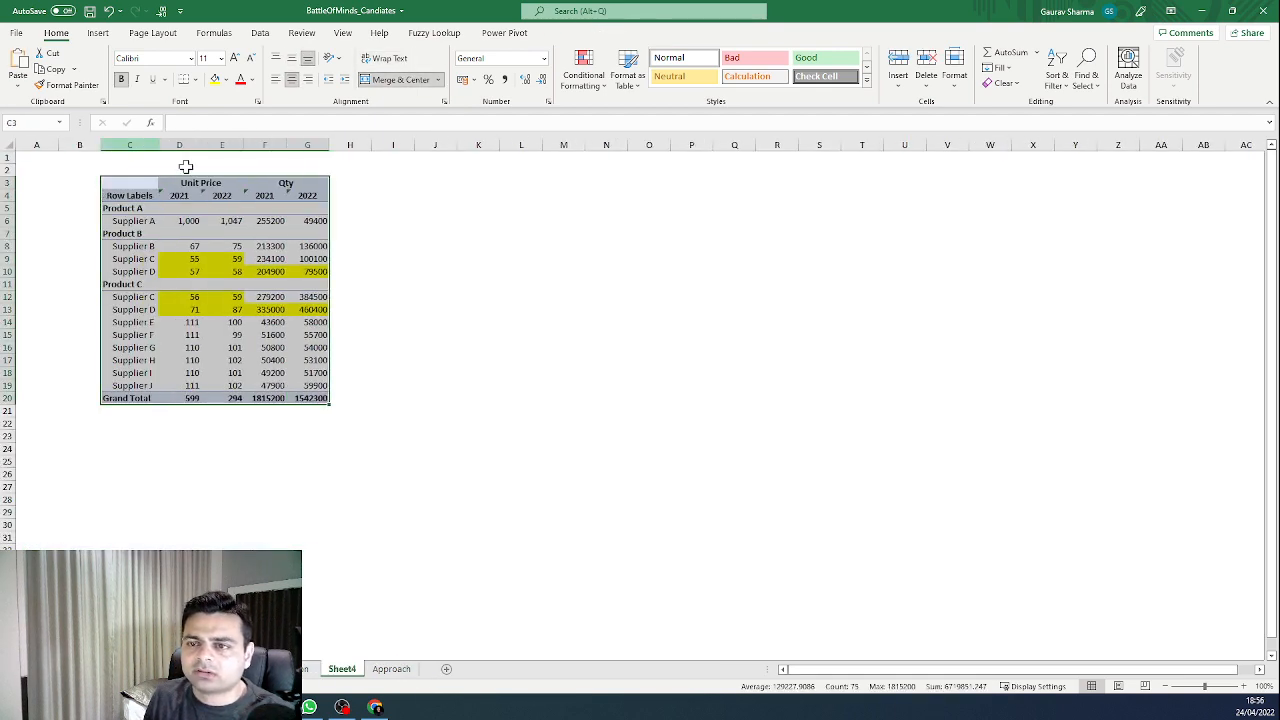
Step: Add a comparison column heading beside the pasted table, with Unit Price in H3 and % Change in H4
{"action": "left_click", "coordinate": [390, 222]}
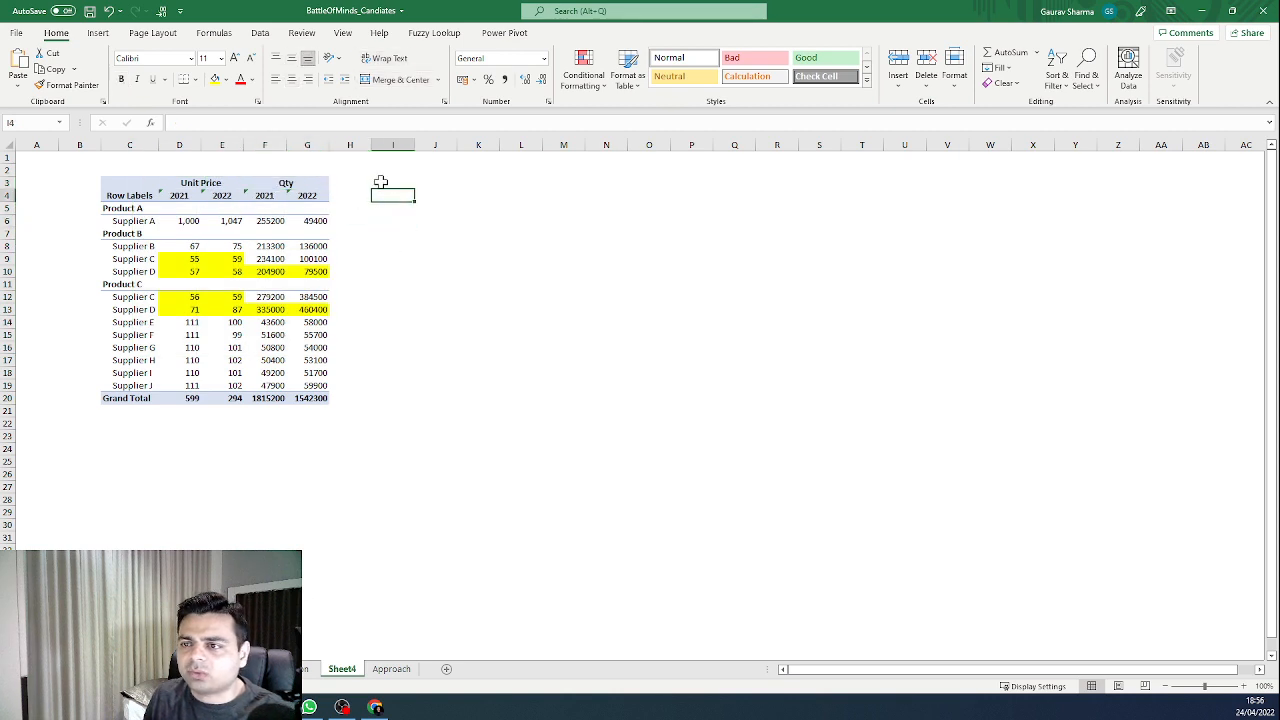
{"action": "left_click", "coordinate": [349, 197]}
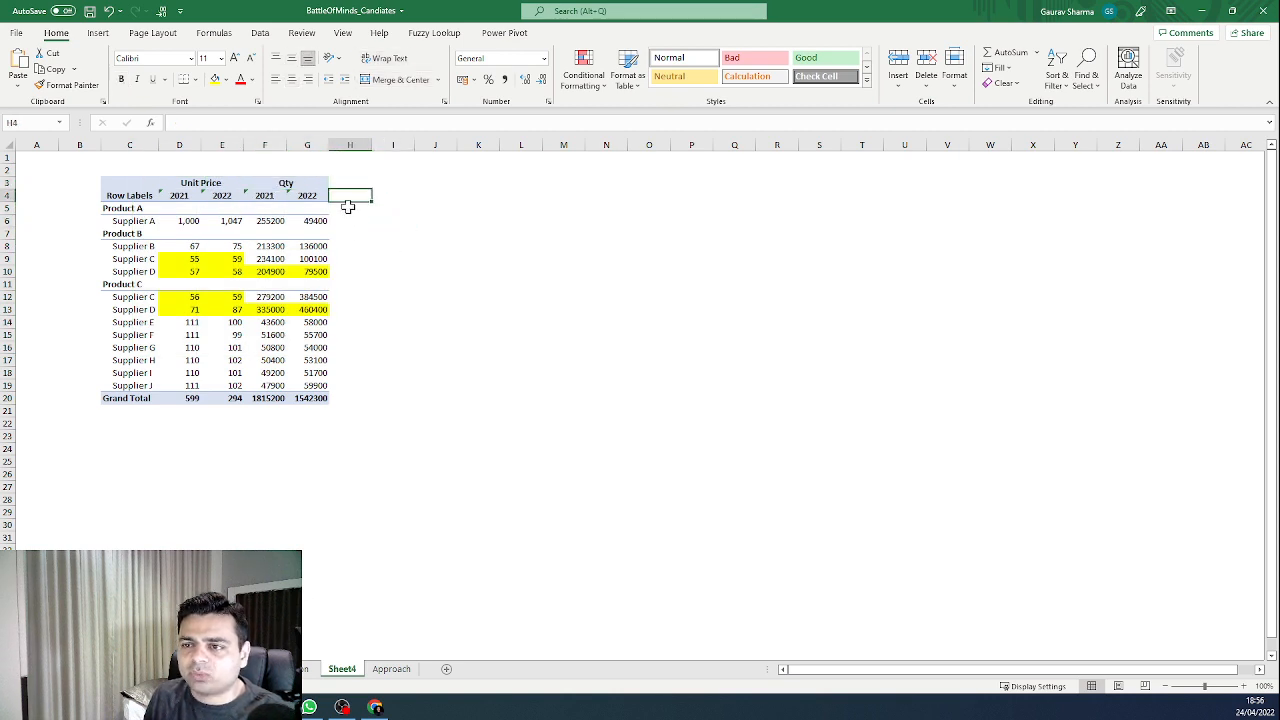
{"action": "type", "text": "%"}
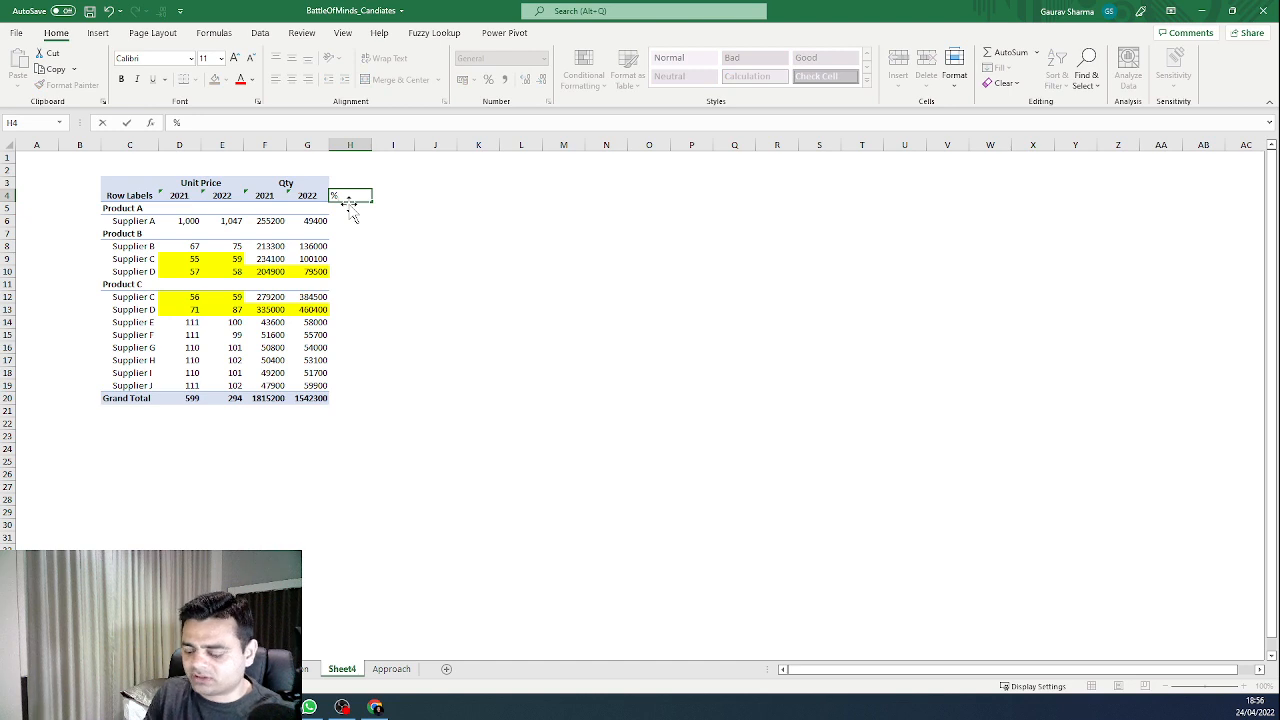
{"action": "type", "text": " Chang"}
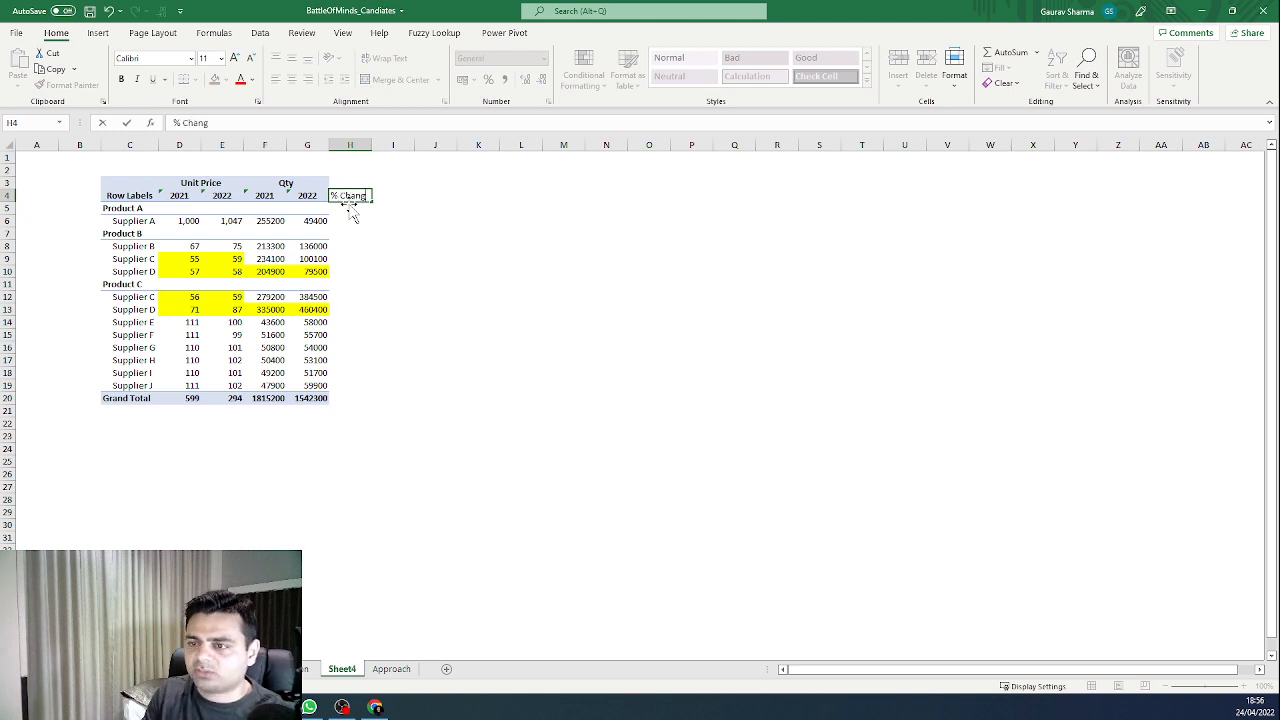
{"action": "type", "text": "e"}
{"action": "key", "text": "Return"}
{"action": "key", "text": "Up"}
{"action": "key", "text": "Up"}
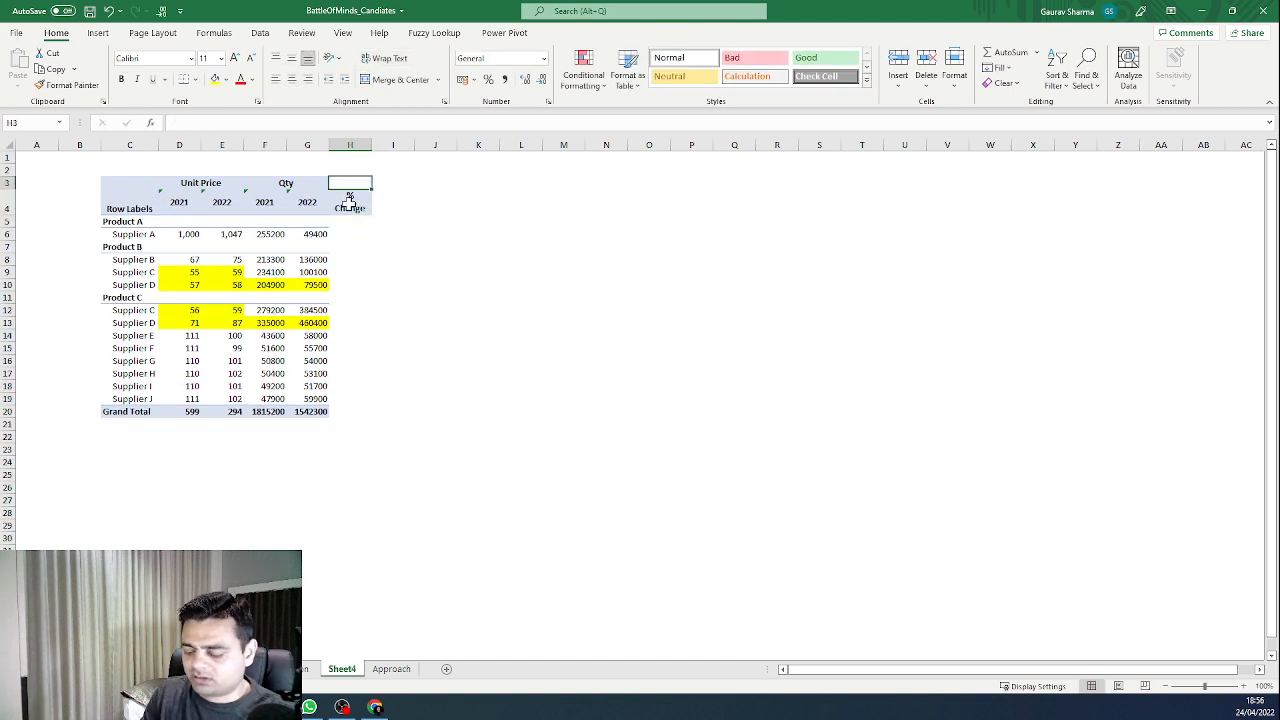
{"action": "type", "text": "Unit Price"}
{"action": "key", "text": "Return"}
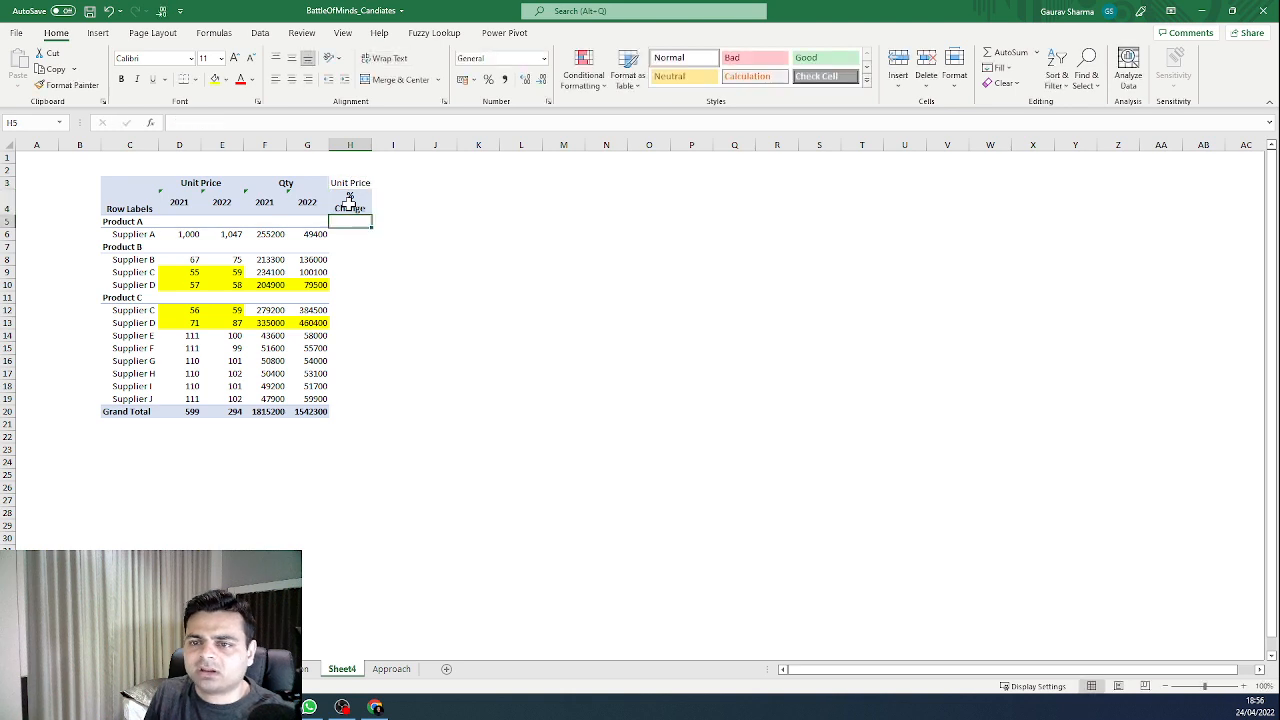
Step: In H6, calculate Supplier A's unit price change for Product A with the formula =E6/D6-1
{"action": "key", "text": "Down"}
{"action": "key", "text": "Down"}
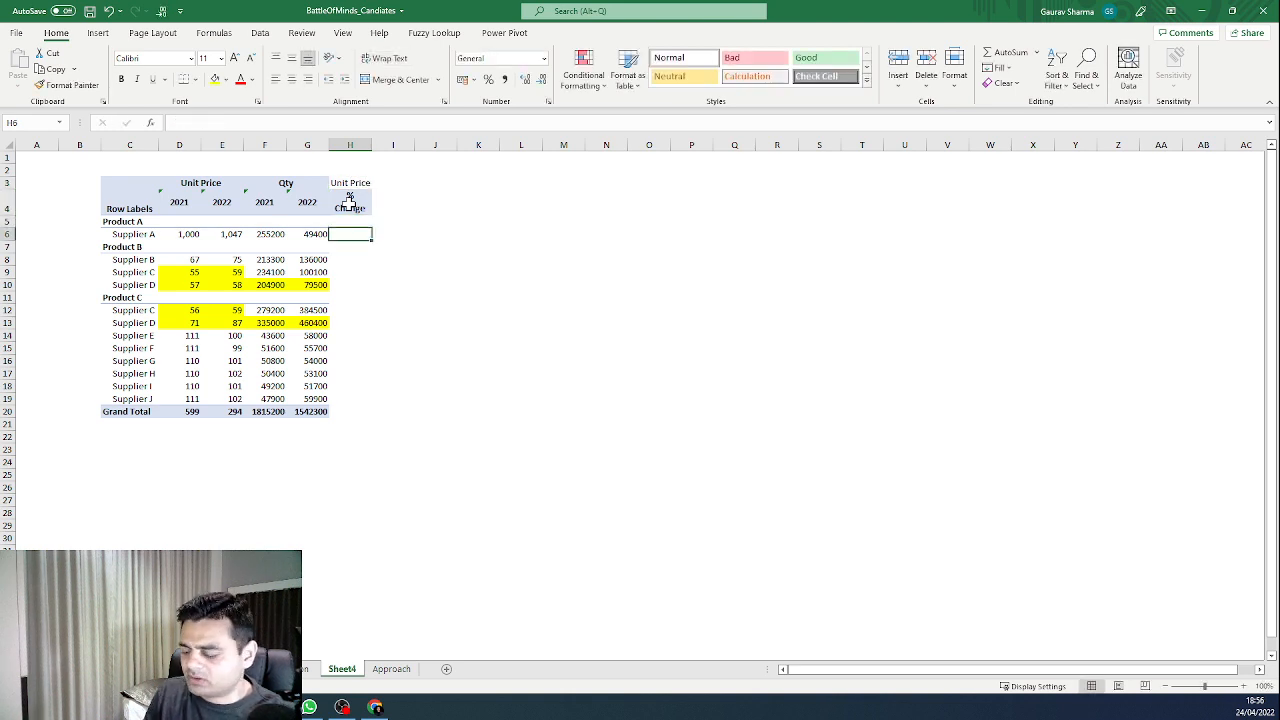
{"action": "type", "text": "="}
{"action": "key", "text": "Left"}
{"action": "key", "text": "Left"}
{"action": "key", "text": "Left"}
{"action": "type", "text": "/"}
{"action": "key", "text": "Left"}
{"action": "key", "text": "Left"}
{"action": "key", "text": "Left"}
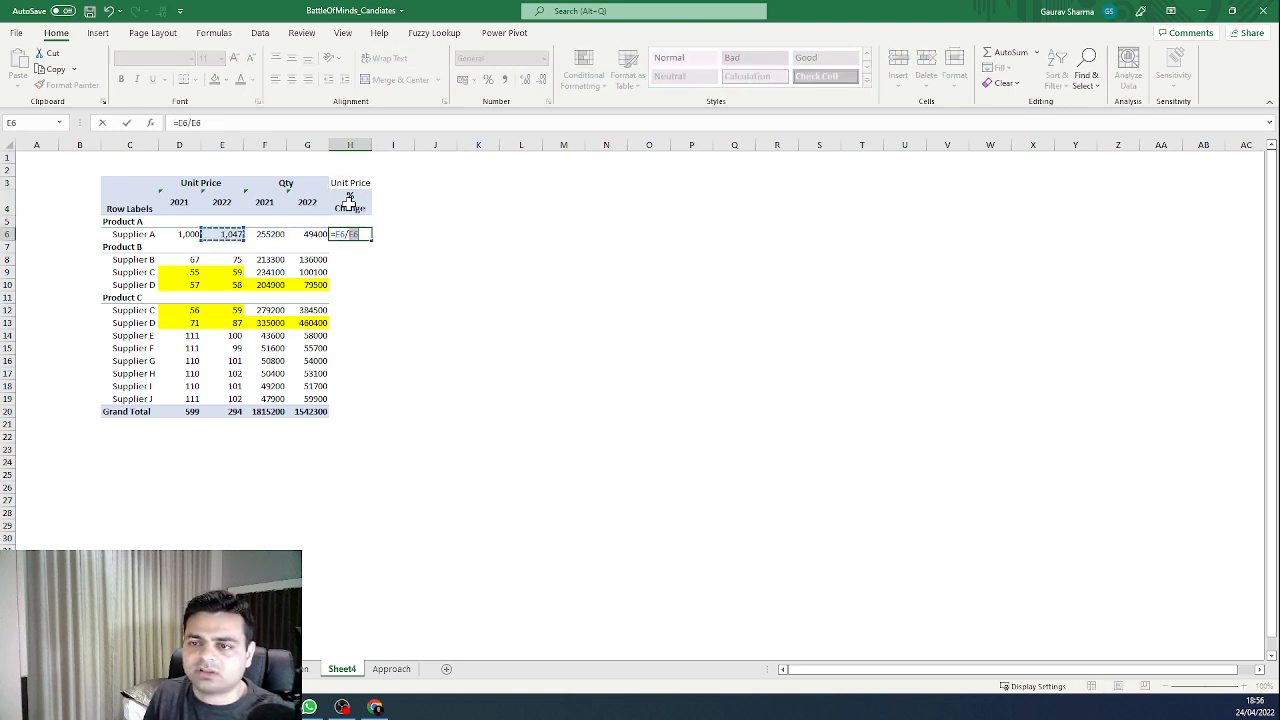
{"action": "key", "text": "Left"}
{"action": "key", "text": "ctrl+Return"}
{"action": "key", "text": "F2"}
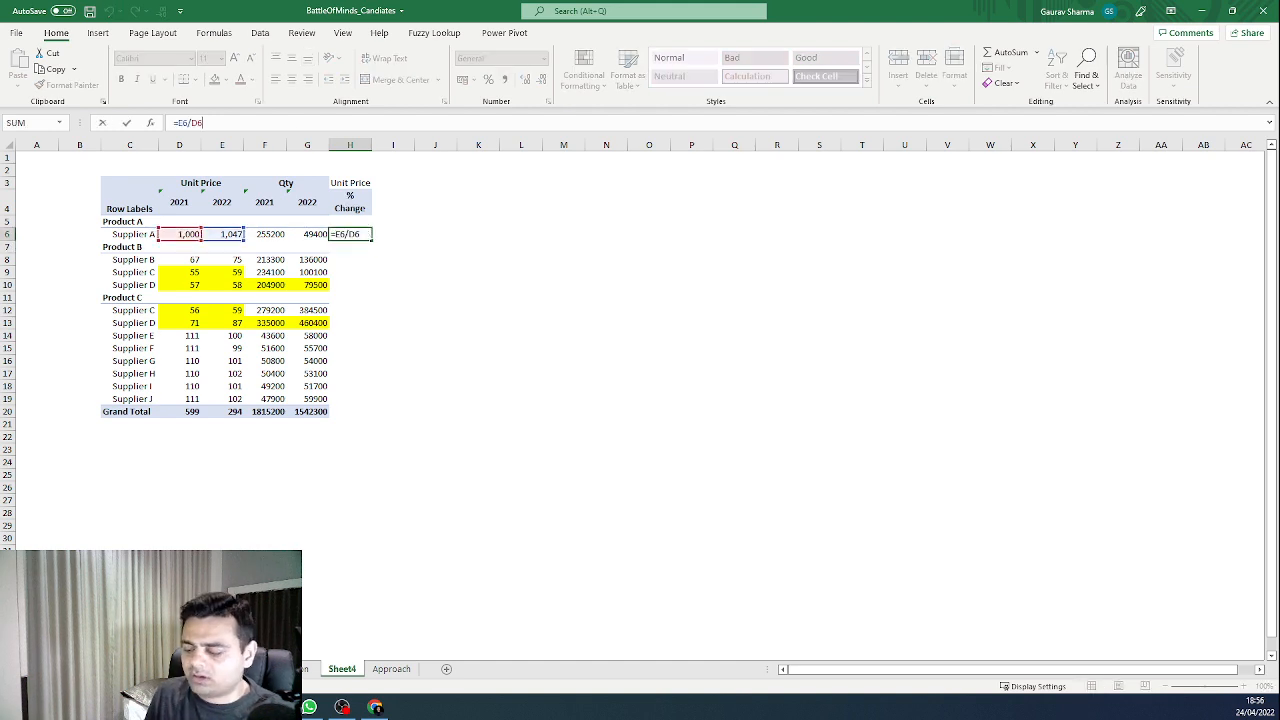
{"action": "type", "text": "-1"}
{"action": "key", "text": "Return"}
{"action": "key", "text": "Up"}
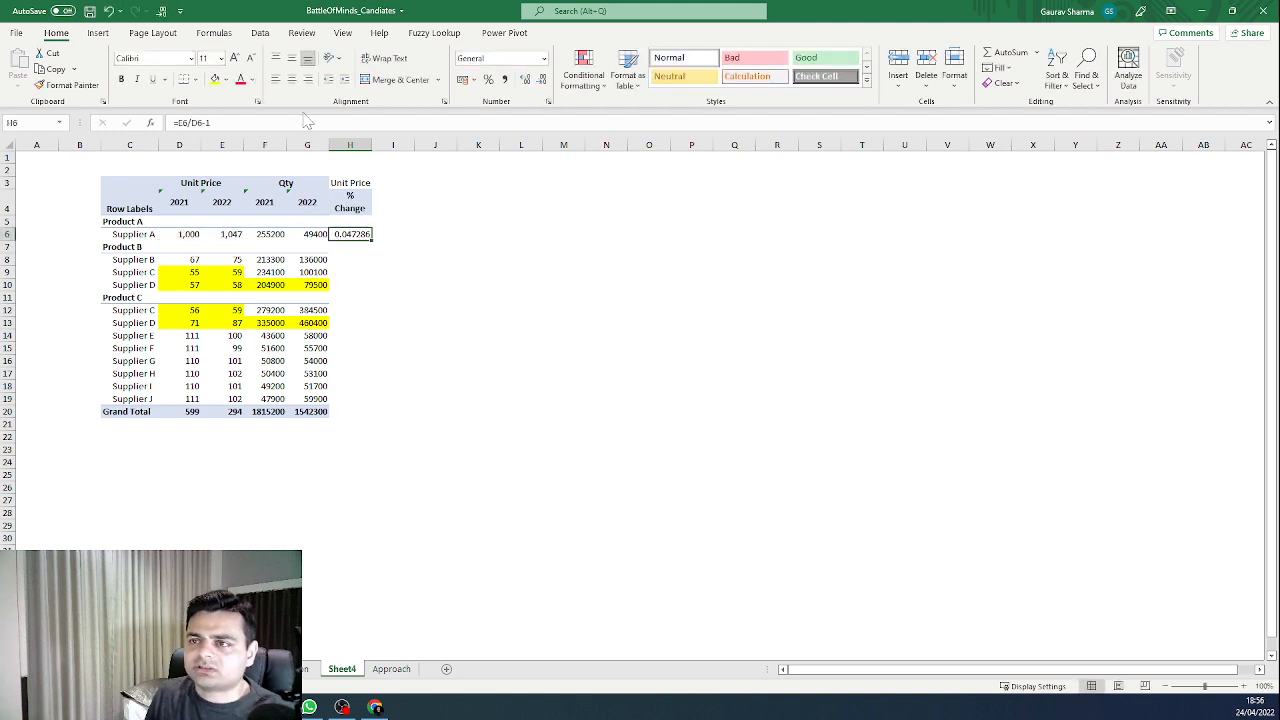
Step: Format Supplier A's unit price change in H6 as a percentage
{"action": "left_click", "coordinate": [487, 79]}
{"action": "left_click", "coordinate": [203, 122]}
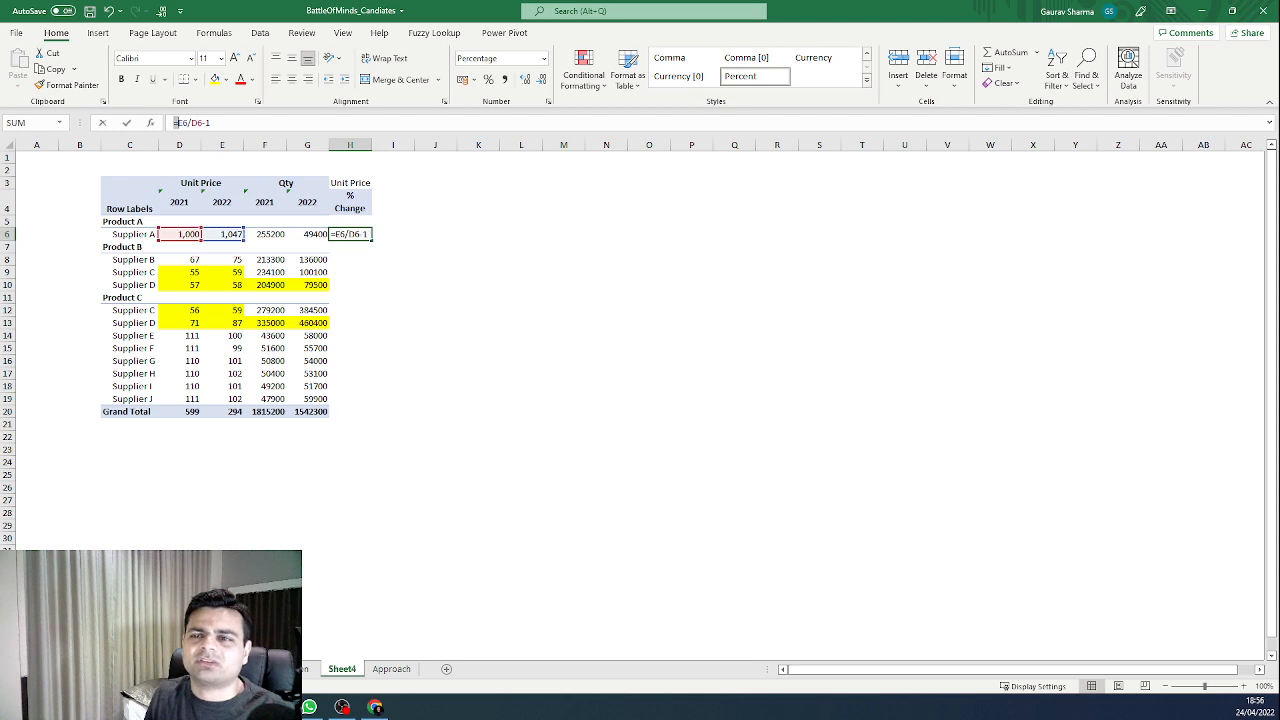
{"action": "key", "text": "Escape"}
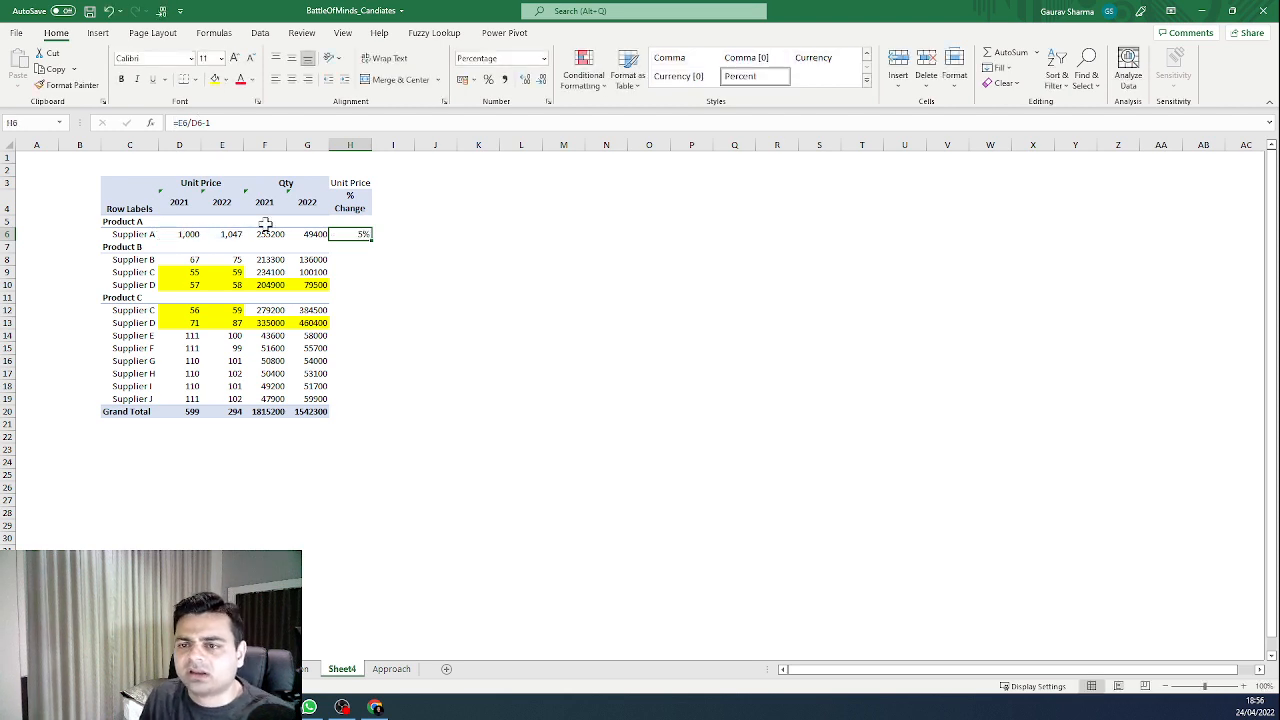
Step: Copy the unit price change formula from H6 to the Product B and Product C supplier rows, H8:H19
{"action": "key", "text": "ctrl+c"}
{"action": "key", "text": "Down"}
{"action": "key", "text": "Down"}
{"action": "key", "text": "shift+Down"}
{"action": "key", "text": "shift+Down"}
{"action": "key", "text": "shift+Down"}
{"action": "key", "text": "shift+Down"}
{"action": "key", "text": "shift+Down"}
{"action": "key", "text": "shift+Down"}
{"action": "key", "text": "shift+Down"}
{"action": "key", "text": "shift+Down"}
{"action": "key", "text": "shift+Down"}
{"action": "key", "text": "shift+Down"}
{"action": "key", "text": "shift+Down"}
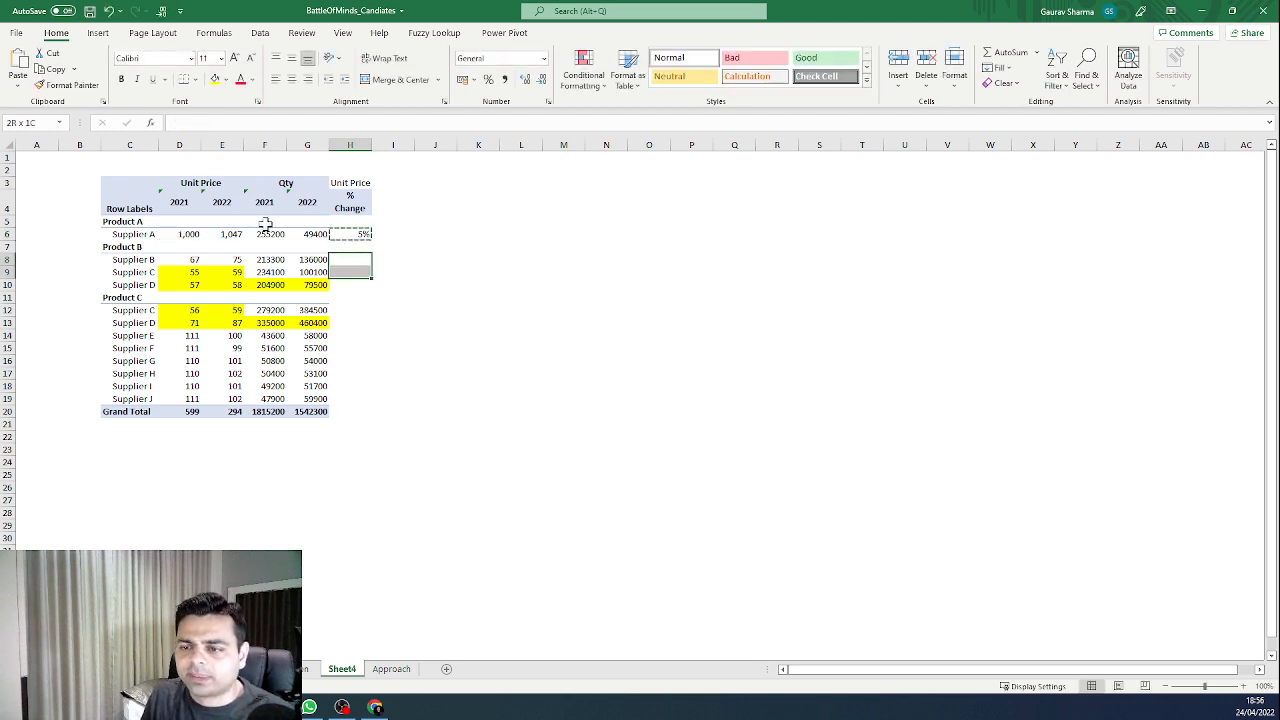
{"action": "key", "text": "ctrl+v"}
{"action": "key", "text": "Escape"}
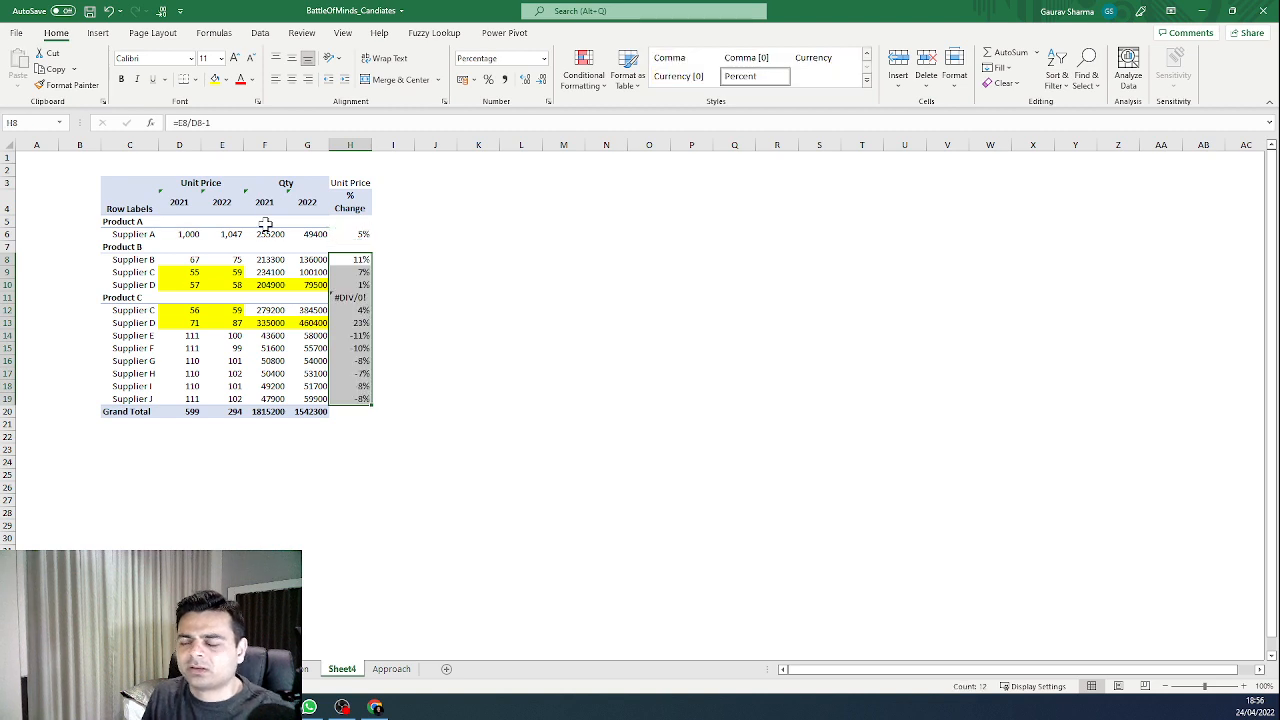
Step: Clear the unit price change formula from the Product C heading row in H11
{"action": "key", "text": "Down"}
{"action": "key", "text": "Down"}
{"action": "key", "text": "Down"}
{"action": "key", "text": "Delete"}
Step: Apply the % Change header's formatting to the Unit Price heading in H3, then widen column H and shorten row 4
{"action": "left_click", "coordinate": [338, 198]}
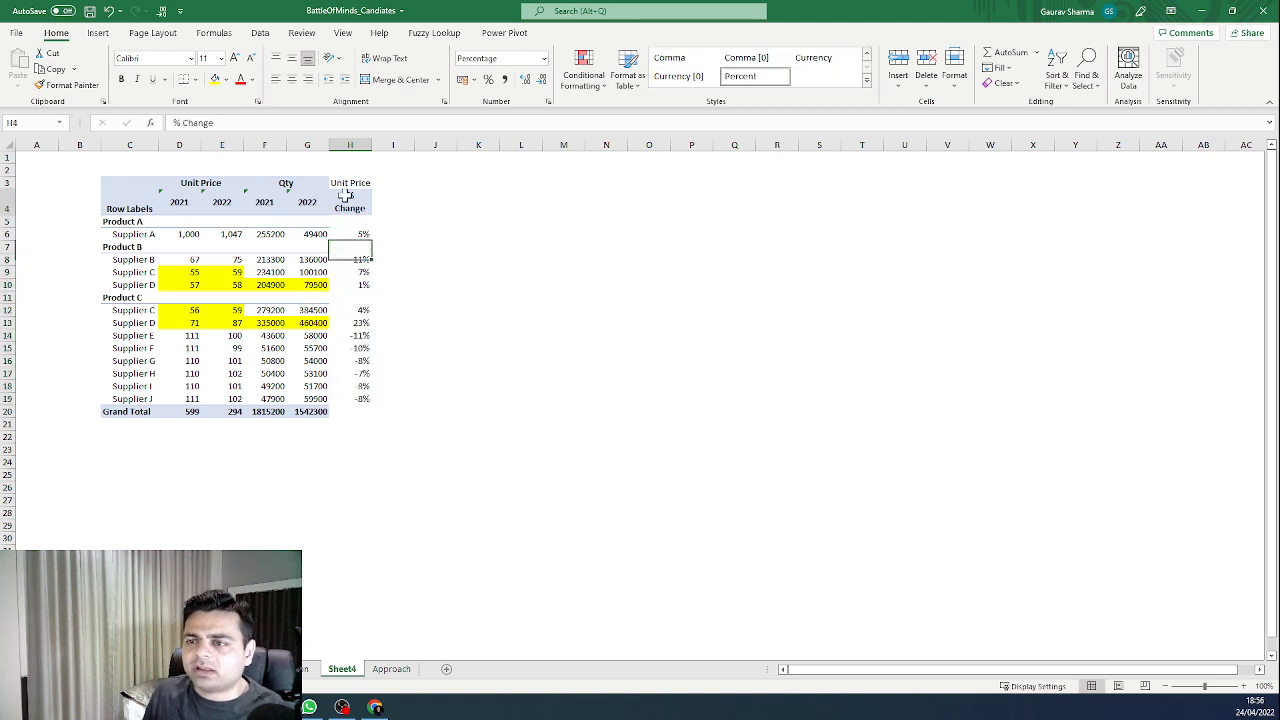
{"action": "left_click", "coordinate": [66, 85]}
{"action": "left_click", "coordinate": [345, 180]}
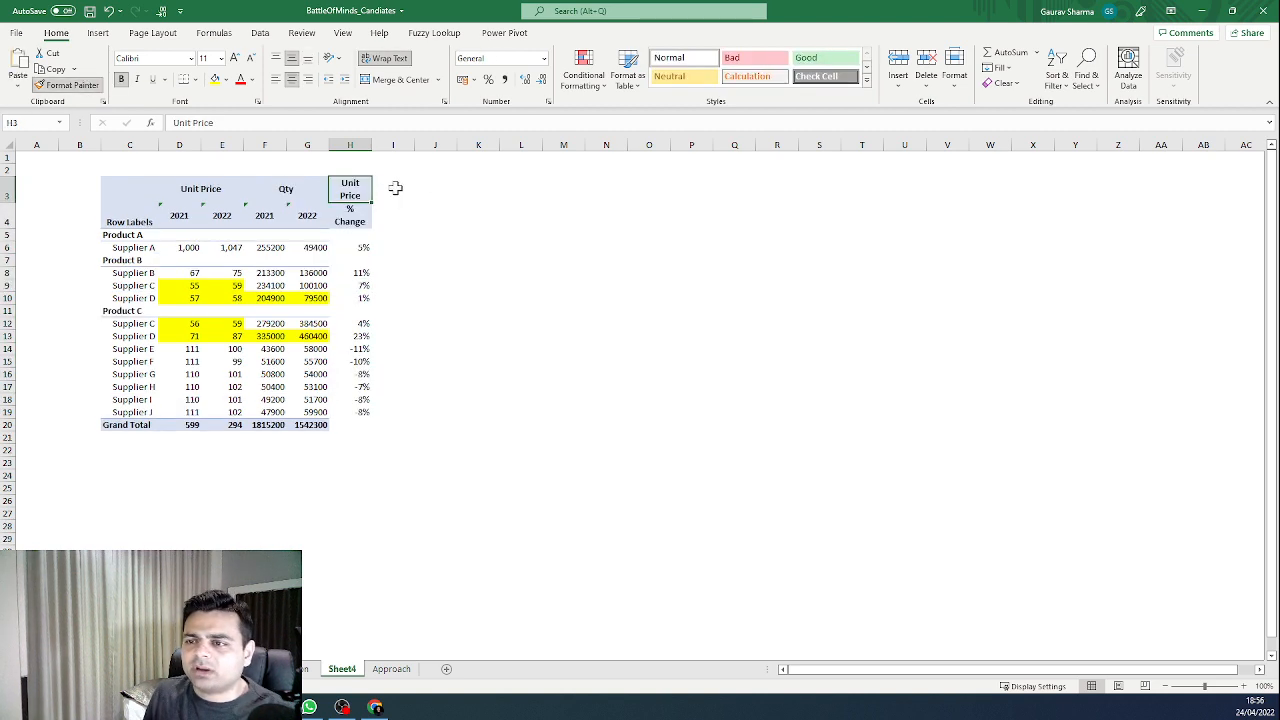
{"action": "left_click", "coordinate": [375, 155]}
{"action": "left_click_drag", "start_coordinate": [371, 146], "coordinate": [384, 148]}
{"action": "left_click_drag", "start_coordinate": [10, 228], "coordinate": [10, 215]}
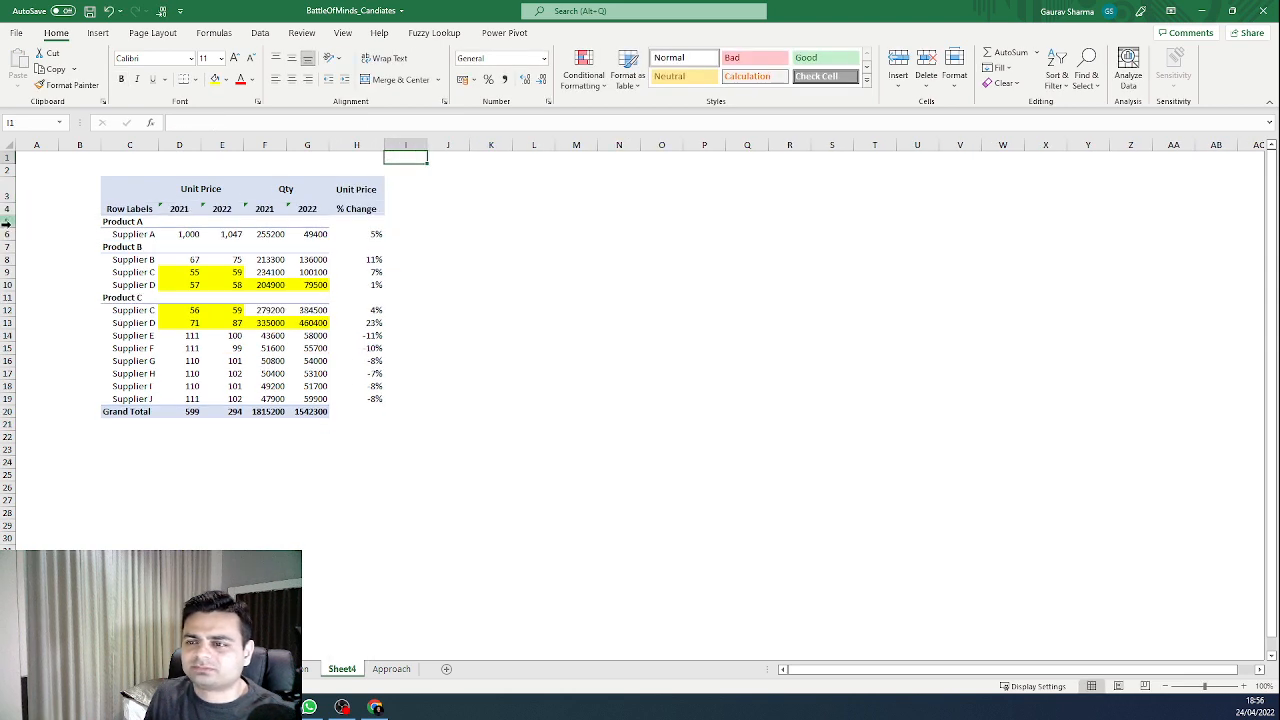
Step: Copy the % Change header to I4 and enter Qty above it in I3
{"action": "left_click", "coordinate": [372, 207]}
{"action": "key", "text": "ctrl+c"}
{"action": "key", "text": "Right"}
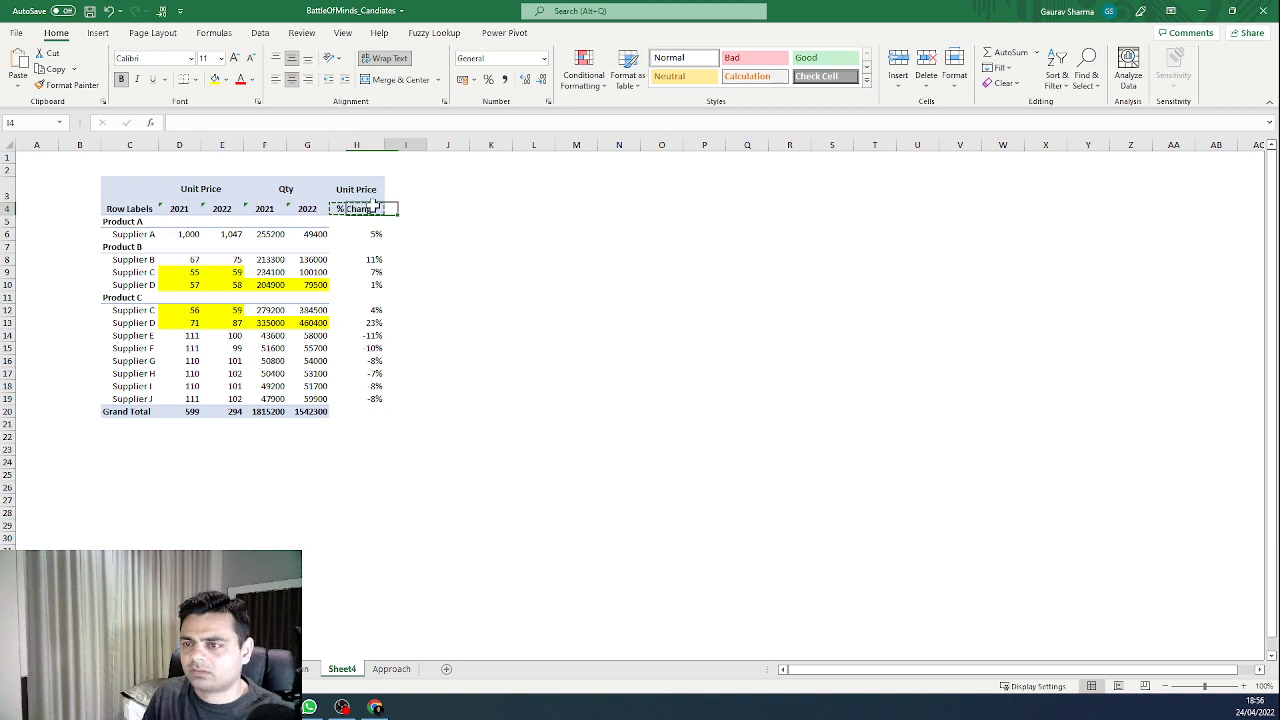
{"action": "key", "text": "Return"}
{"action": "key", "text": "Up"}
{"action": "key", "text": "Up"}
{"action": "key", "text": "Down"}
{"action": "type", "text": "Q"}
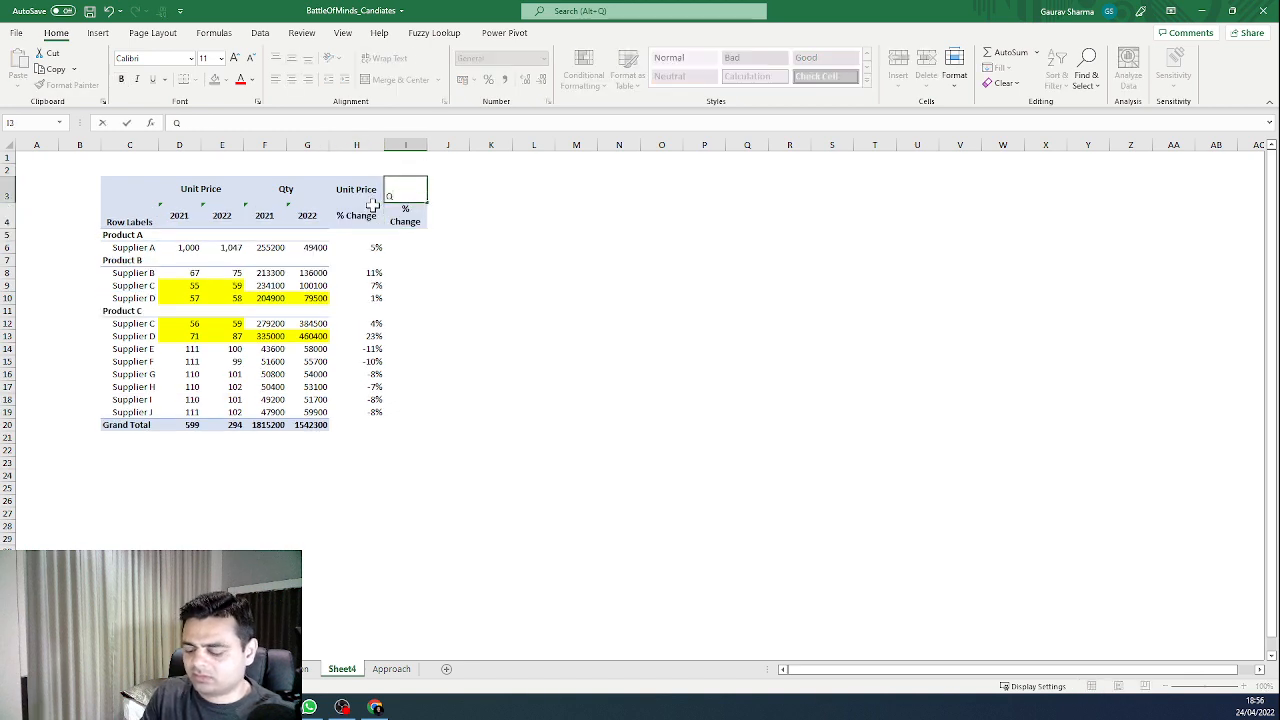
{"action": "type", "text": "ty"}
{"action": "key", "text": "Return"}
Step: In I6, calculate Supplier A's quantity change for Product A with the formula =G6/F6-1
{"action": "key", "text": "Down"}
{"action": "key", "text": "Down"}
{"action": "type", "text": "="}
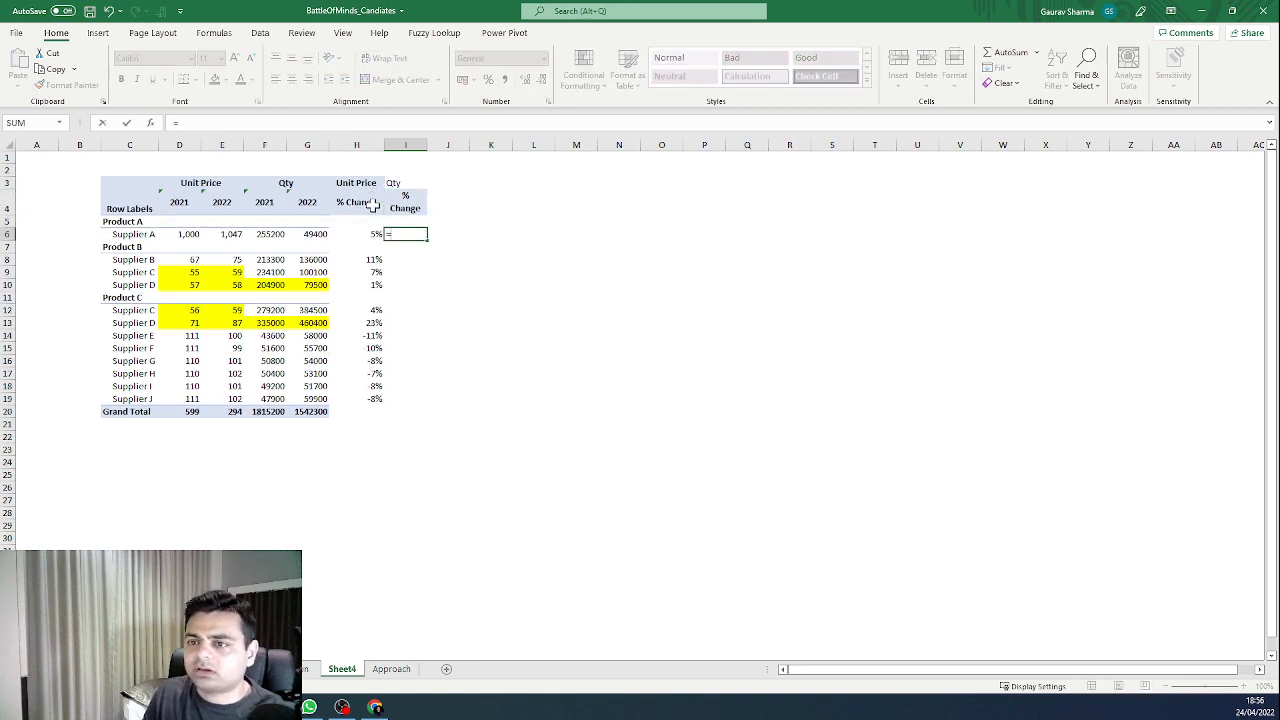
{"action": "key", "text": "Left"}
{"action": "key", "text": "Left"}
{"action": "type", "text": "/"}
{"action": "key", "text": "Left"}
{"action": "key", "text": "Left"}
{"action": "key", "text": "Left"}
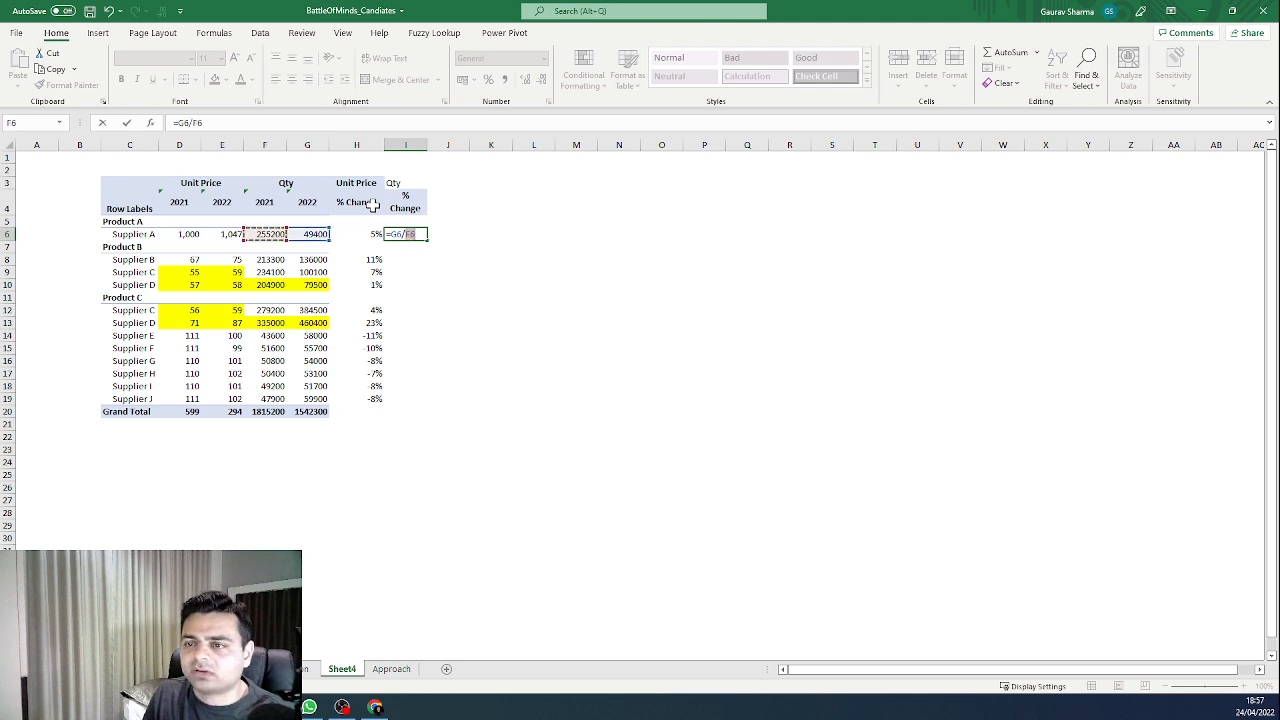
{"action": "key", "text": "Return"}
{"action": "key", "text": "Up"}
{"action": "key", "text": "F2"}
{"action": "type", "text": "-1"}
{"action": "key", "text": "ctrl+Return"}
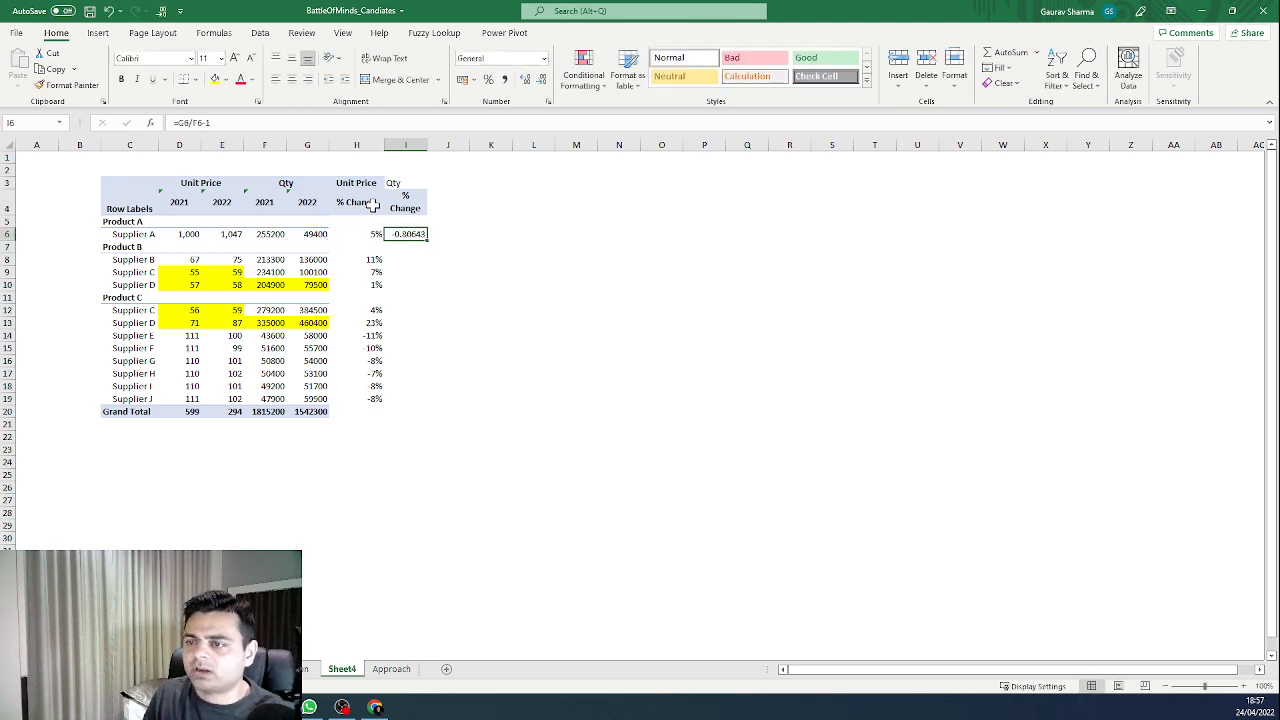
Step: Format I6 as a percentage and copy its quantity change formula to I8:I19 for the Product B and C suppliers
{"action": "left_click", "coordinate": [487, 79]}
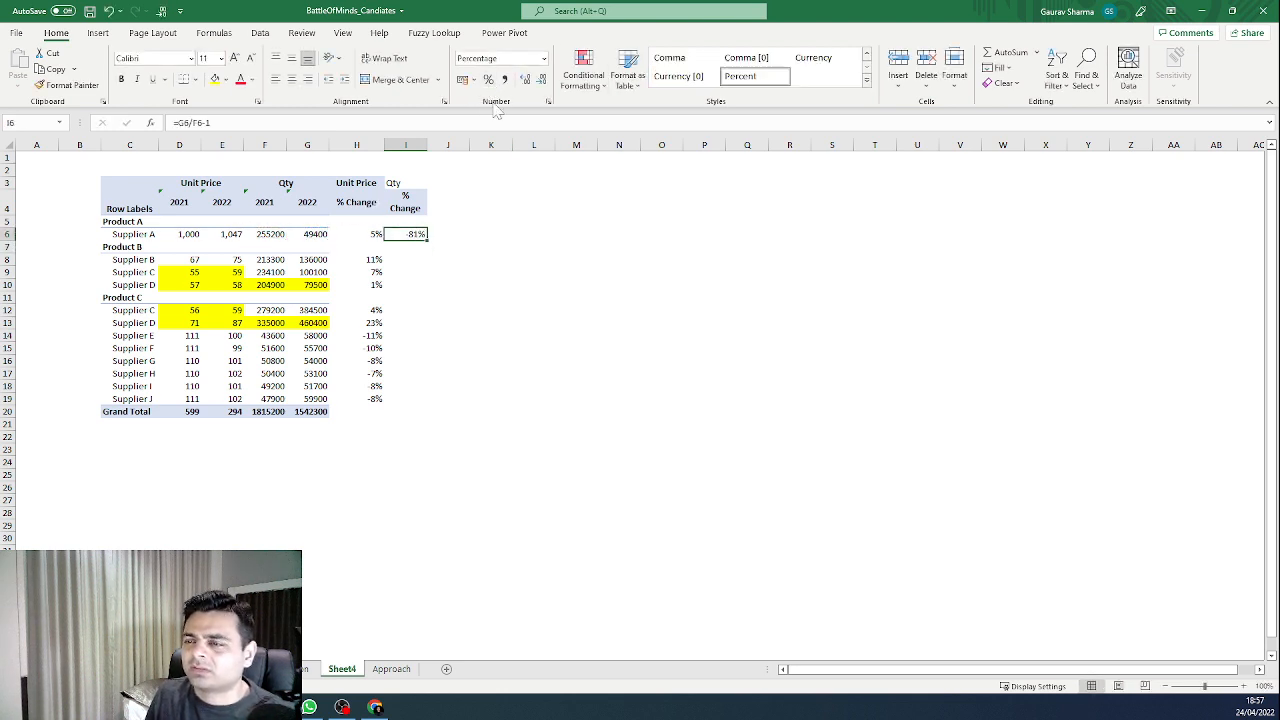
{"action": "key", "text": "ctrl+c"}
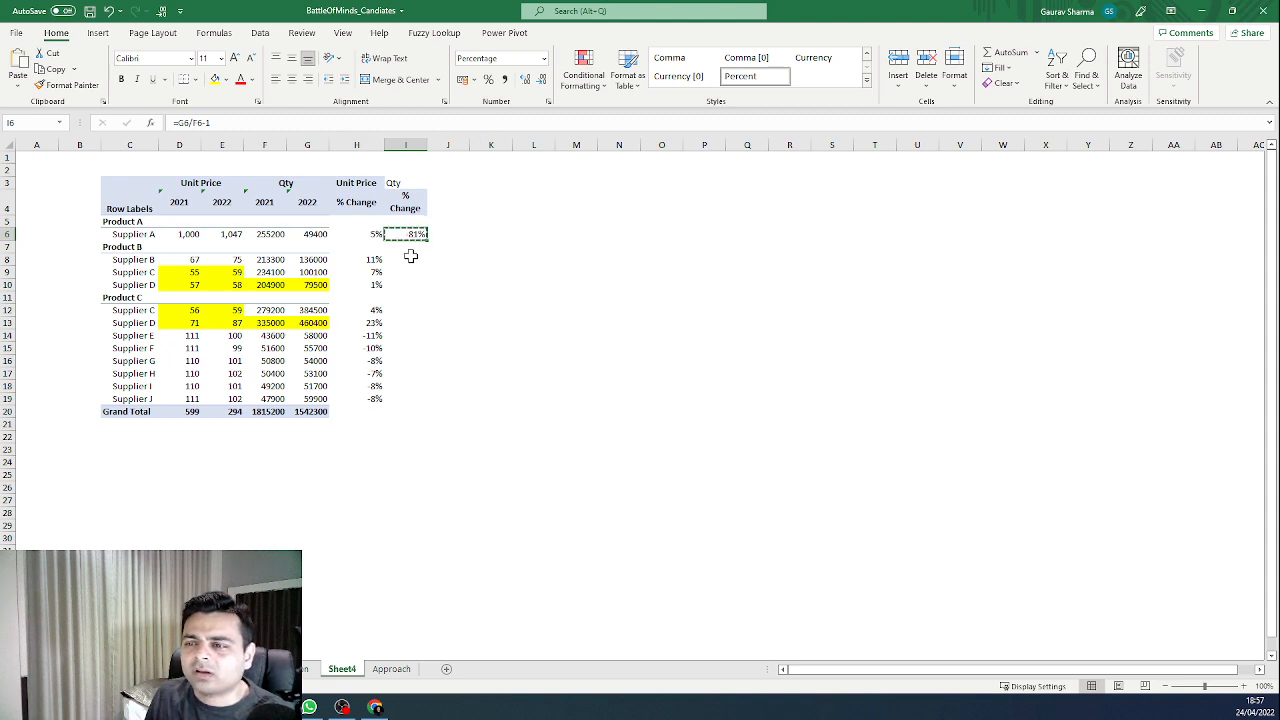
{"action": "left_click_drag", "start_coordinate": [409, 259], "coordinate": [411, 397]}
{"action": "key", "text": "ctrl+v"}
{"action": "key", "text": "Escape"}
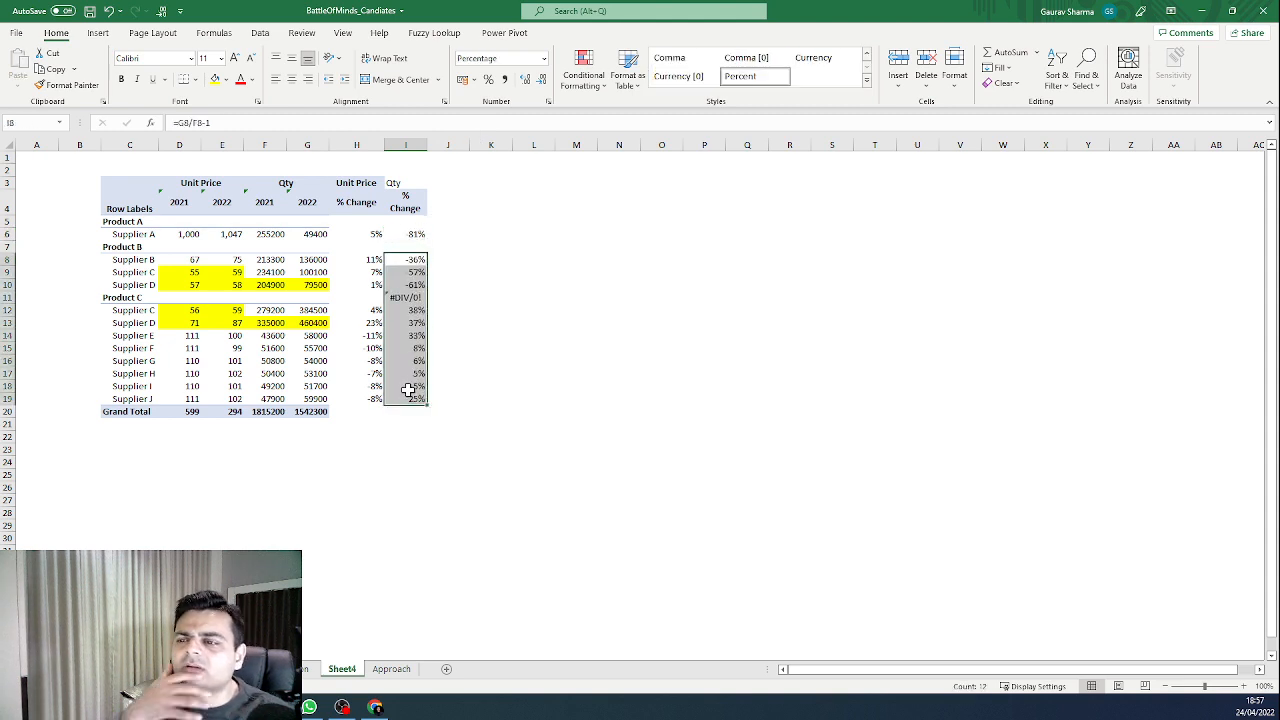
Step: Clear the quantity change formula from the Product C heading row in I11
{"action": "key", "text": "Up"}
{"action": "key", "text": "Up"}
{"action": "key", "text": "Down"}
{"action": "key", "text": "Down"}
{"action": "key", "text": "Down"}
{"action": "key", "text": "Down"}
{"action": "key", "text": "Down"}
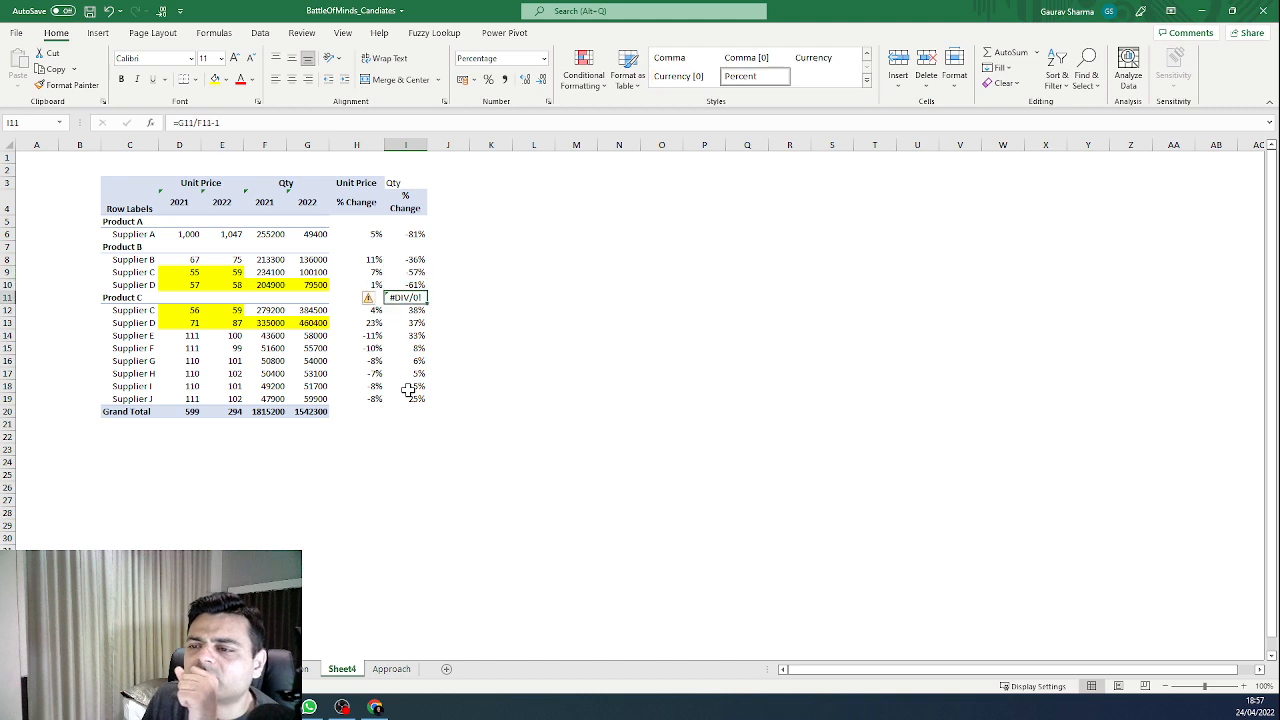
{"action": "key", "text": "Delete"}
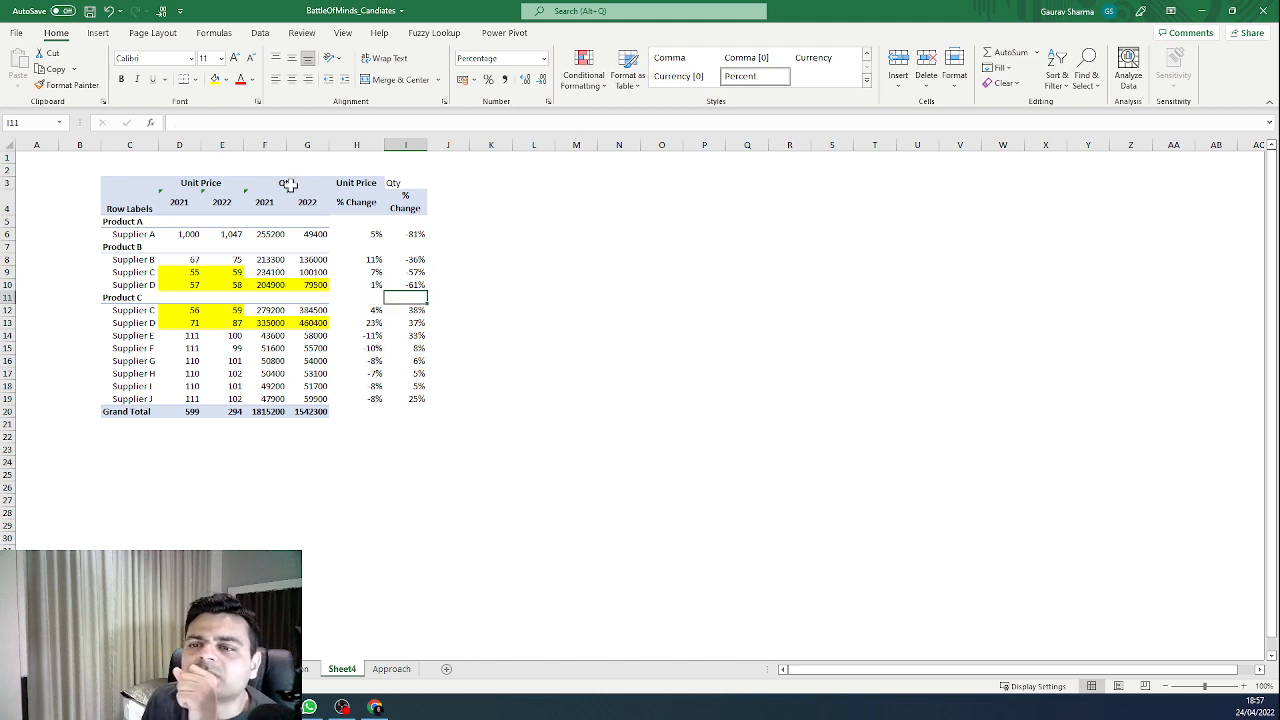
{"action": "left_click_drag", "start_coordinate": [187, 256], "coordinate": [190, 285]}
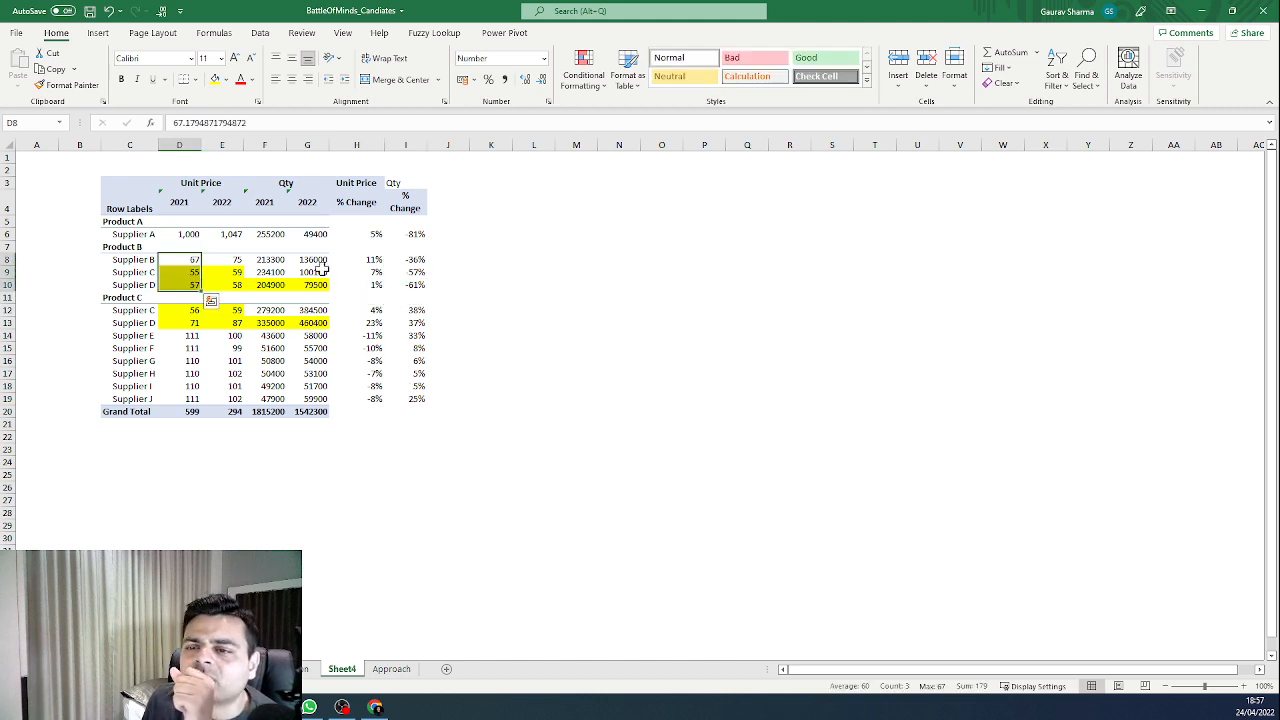
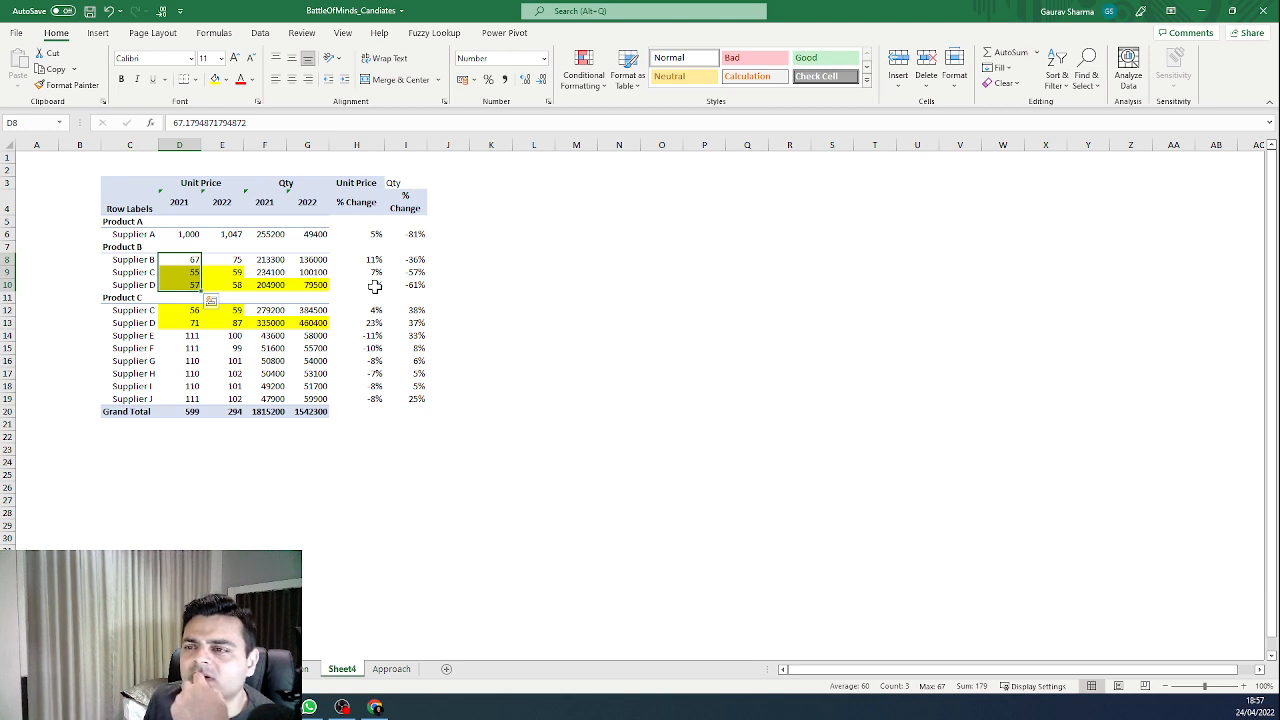
Step: Insert a new column before the Qty % Change column and enter the heading Minimum in I4
{"action": "right_click", "coordinate": [410, 145]}
{"action": "left_click", "coordinate": [440, 253]}
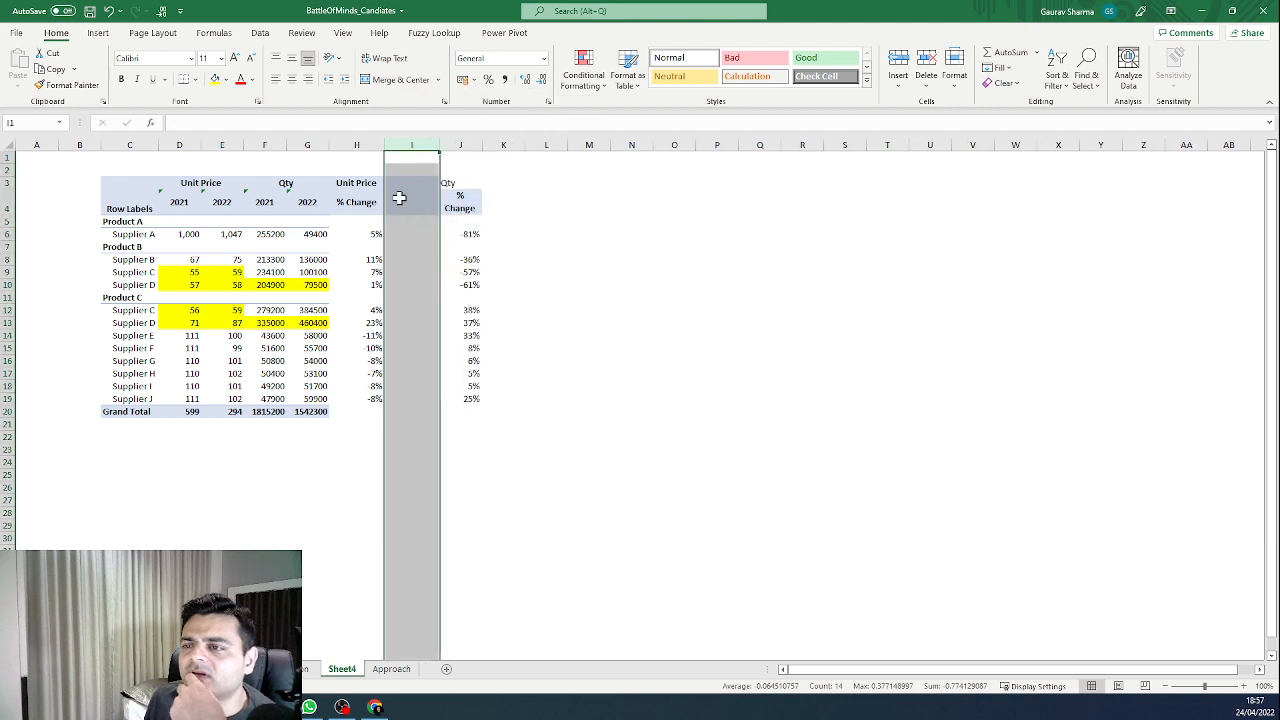
{"action": "left_click", "coordinate": [403, 205]}
{"action": "type", "text": "Min"}
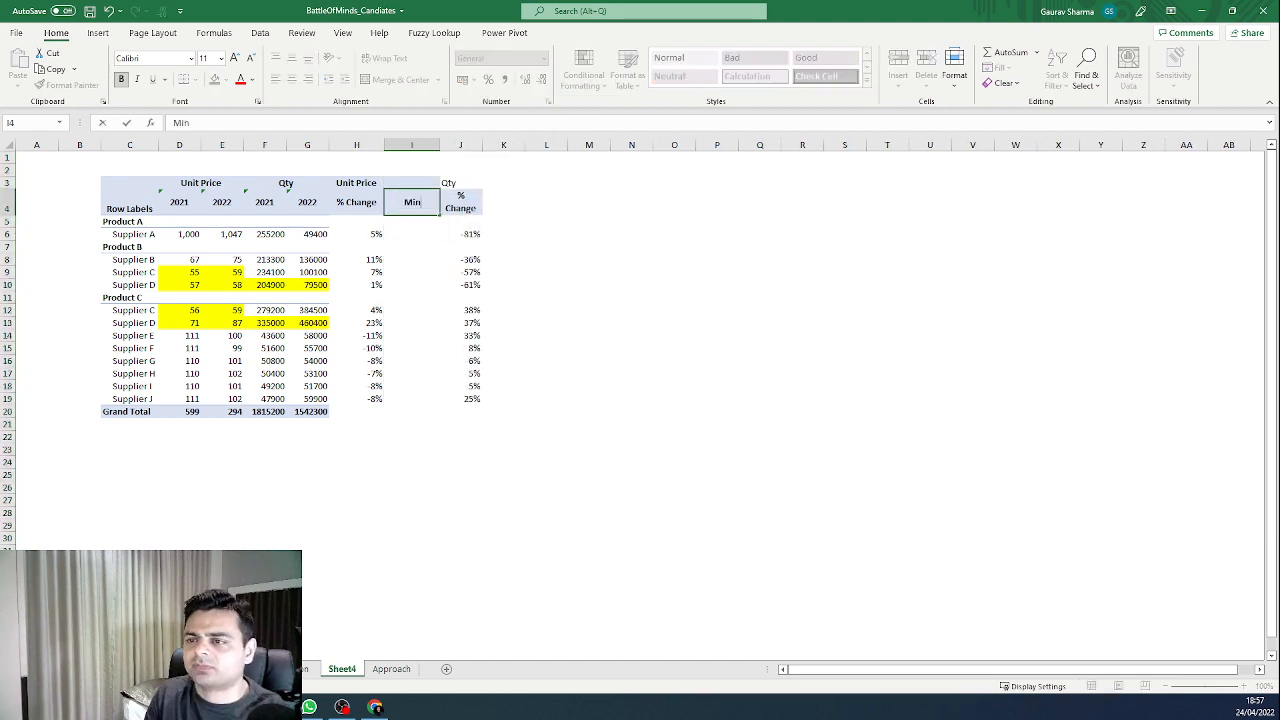
{"action": "type", "text": "imum"}
{"action": "key", "text": "Return"}
Step: In I6, calculate Product A's minimum 2022 unit price with the formula =MIN(E6)
{"action": "key", "text": "Down"}
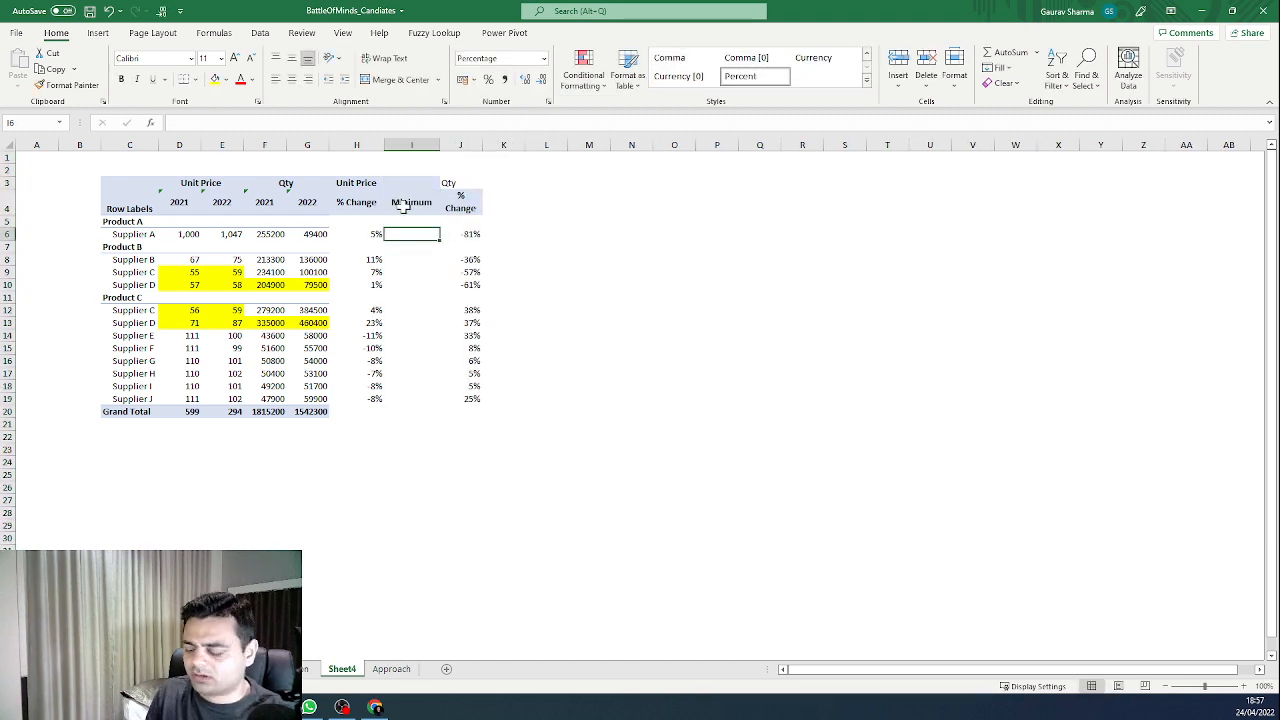
{"action": "type", "text": "=min("}
{"action": "key", "text": "Left"}
{"action": "key", "text": "Left"}
{"action": "key", "text": "Left"}
{"action": "key", "text": "Left"}
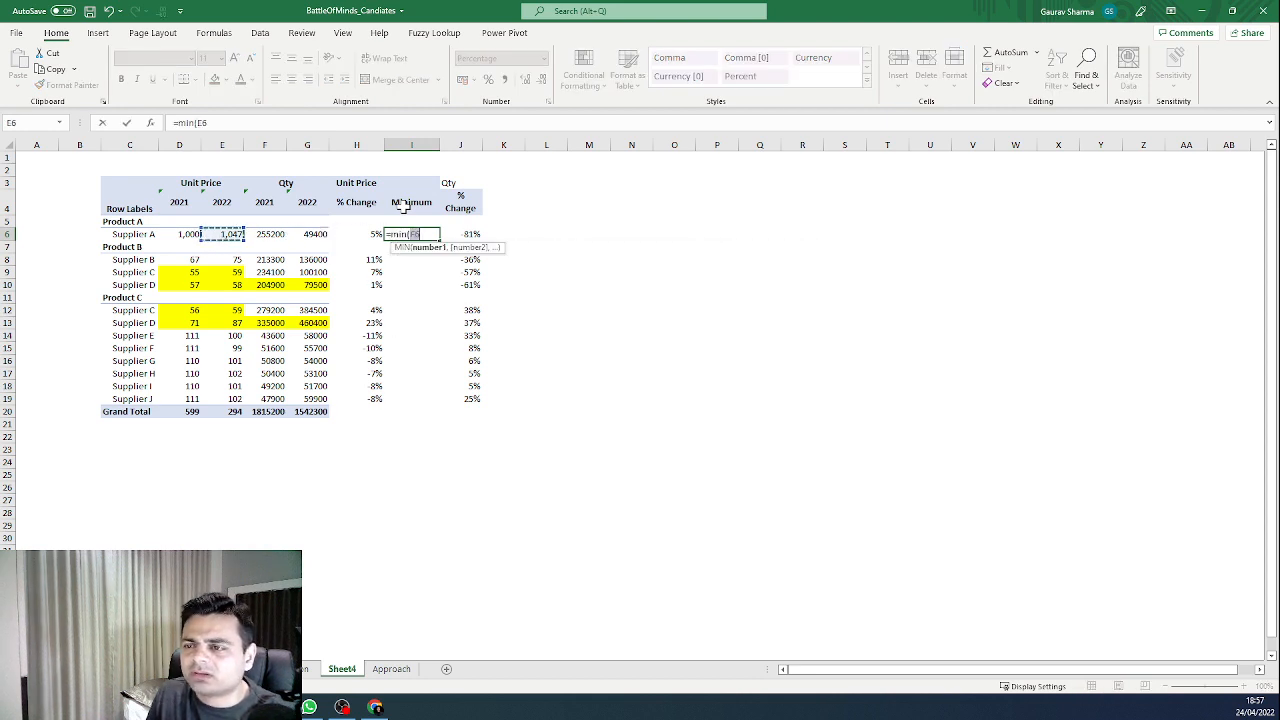
{"action": "key", "text": "Return"}
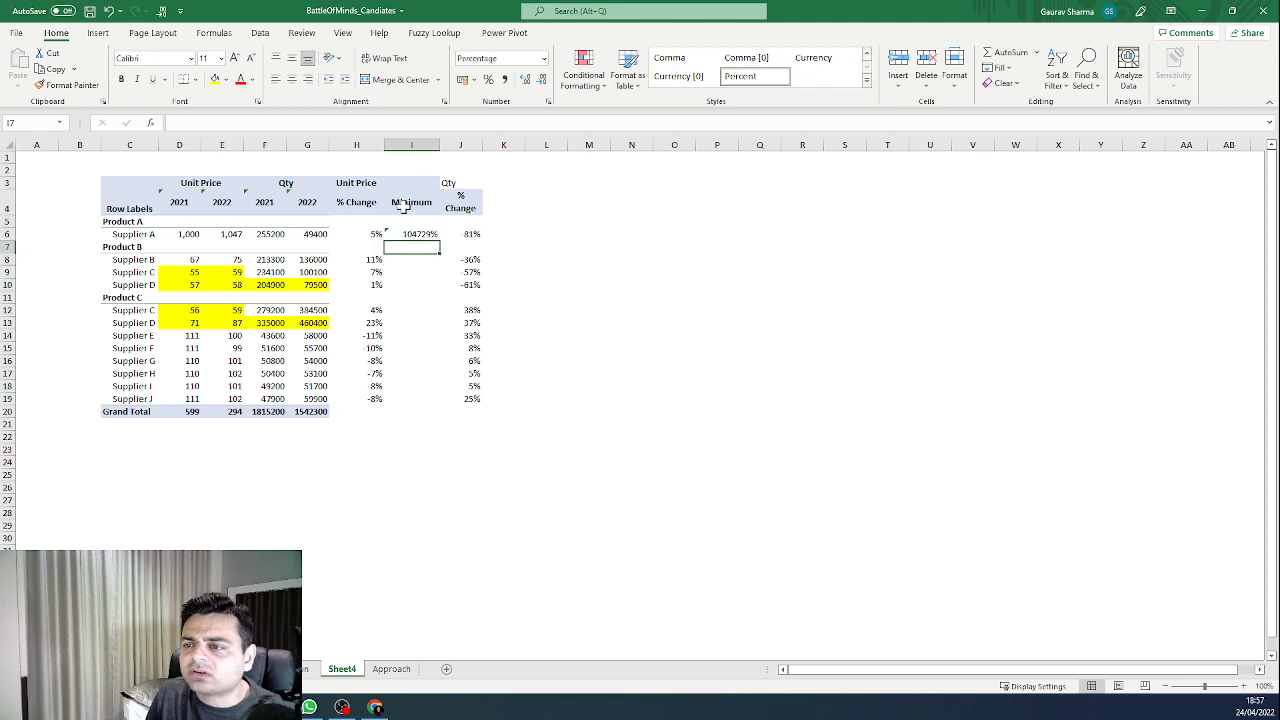
Step: Format the Product A minimum in I6 as a number without decimals
{"action": "key", "text": "Up"}
{"action": "left_click", "coordinate": [544, 58]}
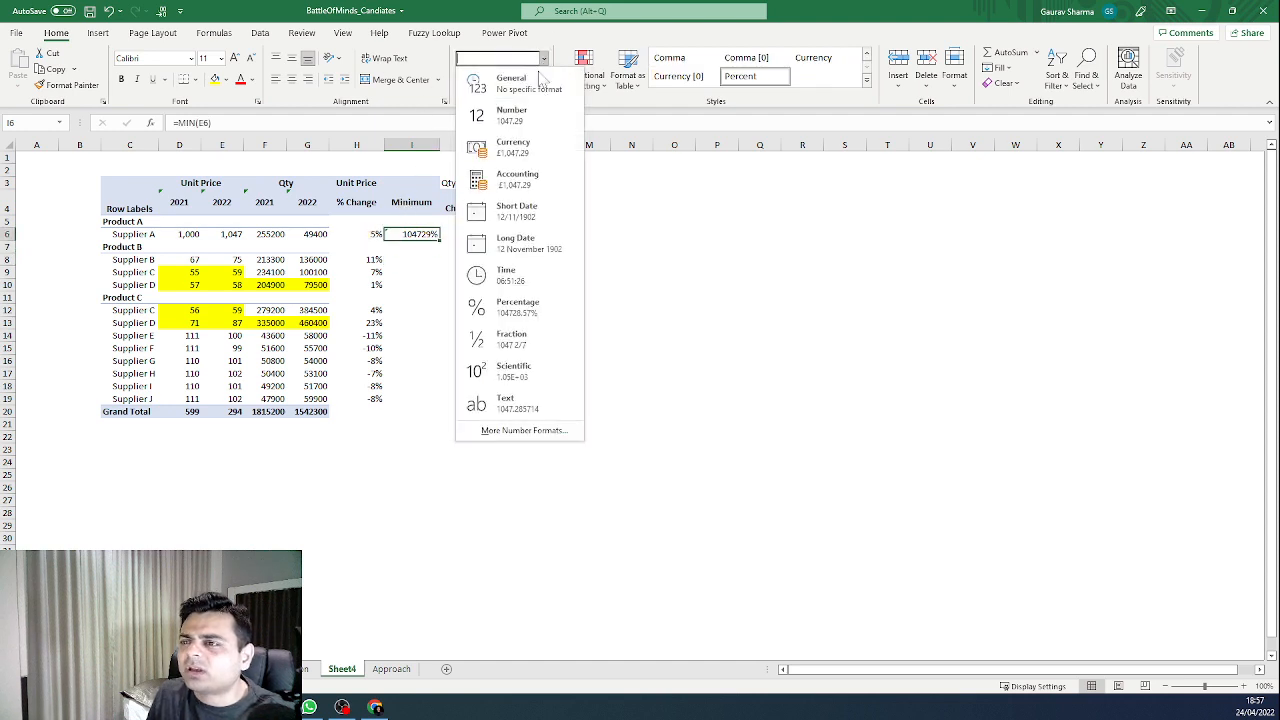
{"action": "left_click", "coordinate": [520, 107]}
{"action": "left_click", "coordinate": [541, 79]}
{"action": "left_click", "coordinate": [541, 79]}
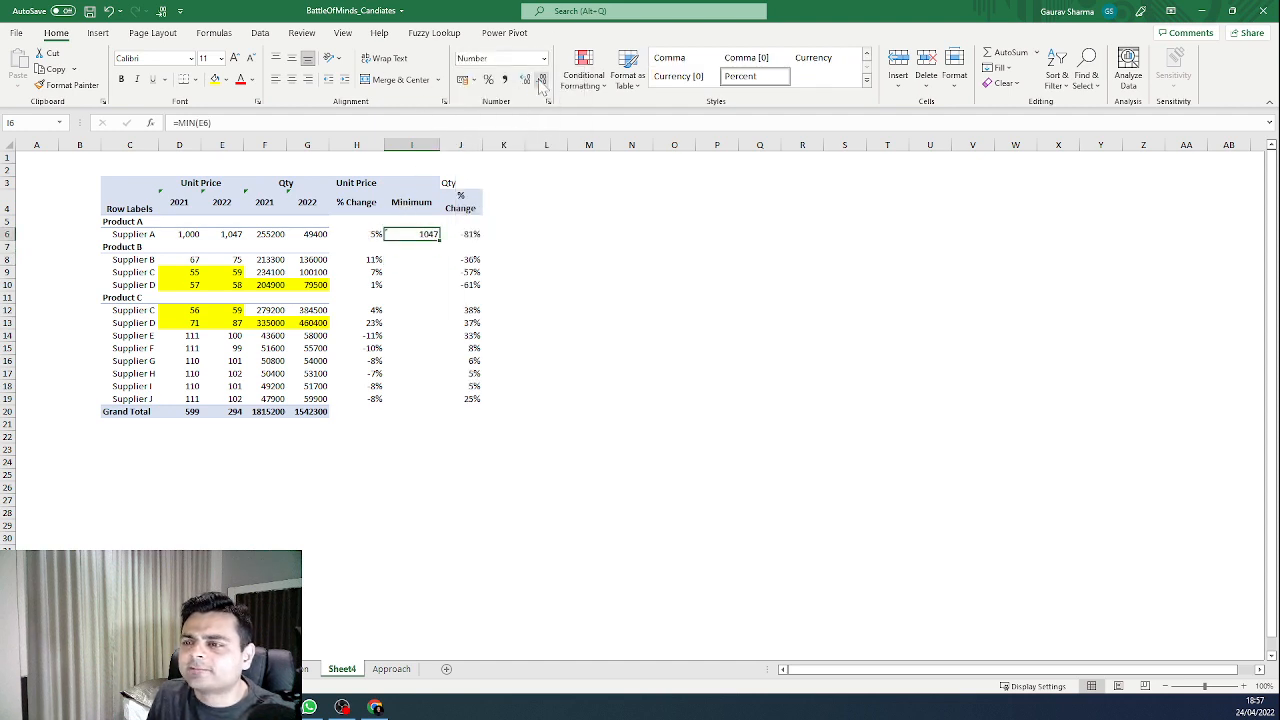
Step: In I8, calculate Product B's minimum 2022 unit price with the formula =MIN(E8:E10)
{"action": "key", "text": "Down"}
{"action": "key", "text": "Down"}
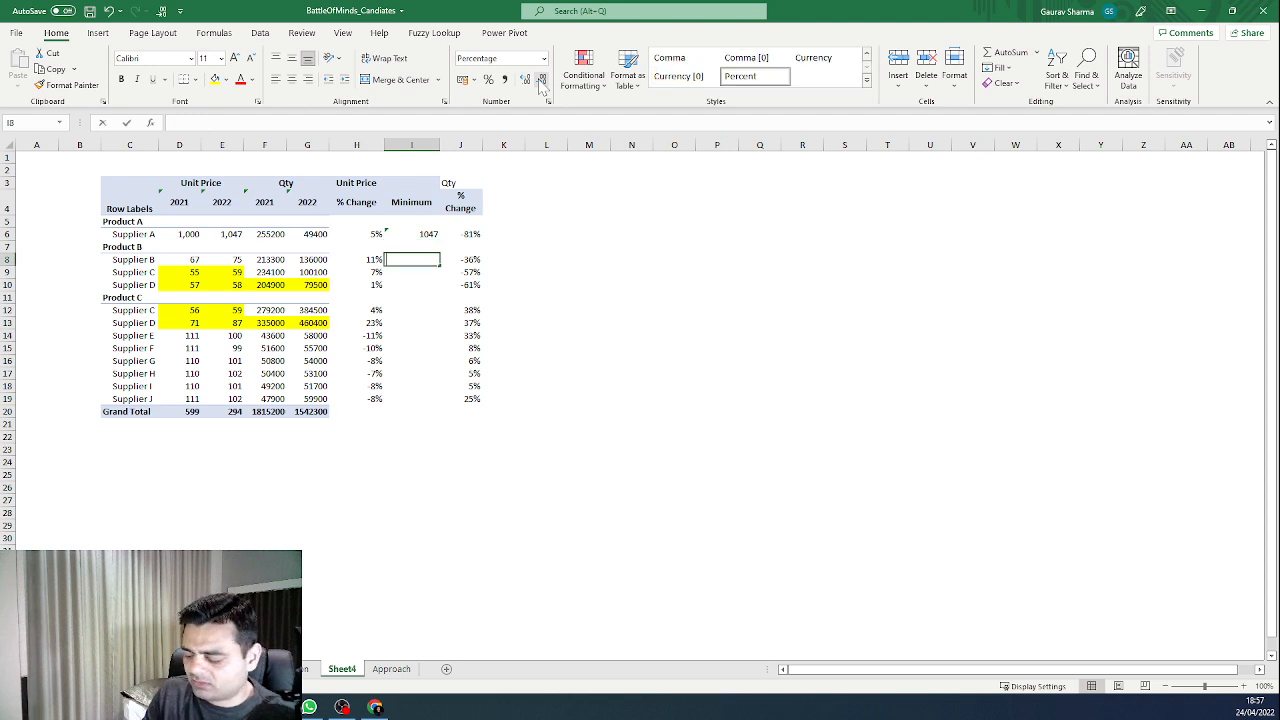
{"action": "type", "text": "=min("}
{"action": "key", "text": "Left"}
{"action": "key", "text": "Left"}
{"action": "key", "text": "Left"}
{"action": "key", "text": "Left"}
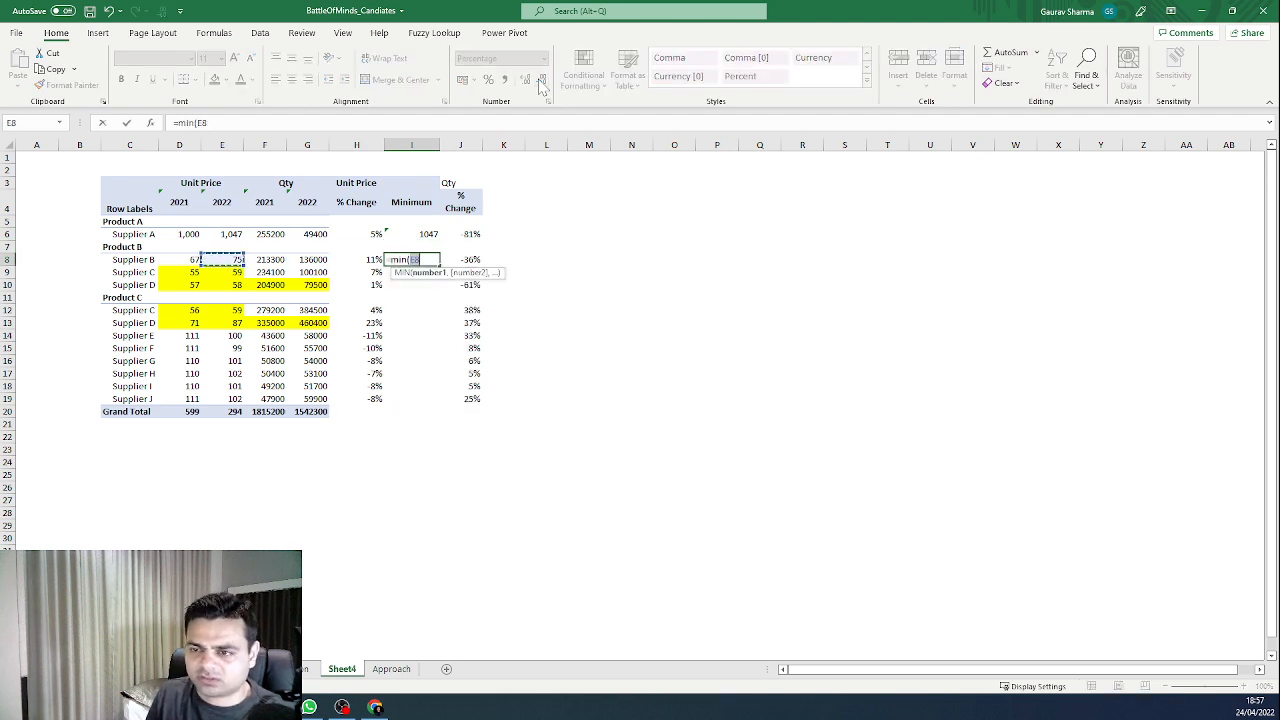
{"action": "key", "text": "shift+Down"}
{"action": "key", "text": "shift+Down"}
{"action": "type", "text": ")"}
{"action": "key", "text": "ctrl+Return"}
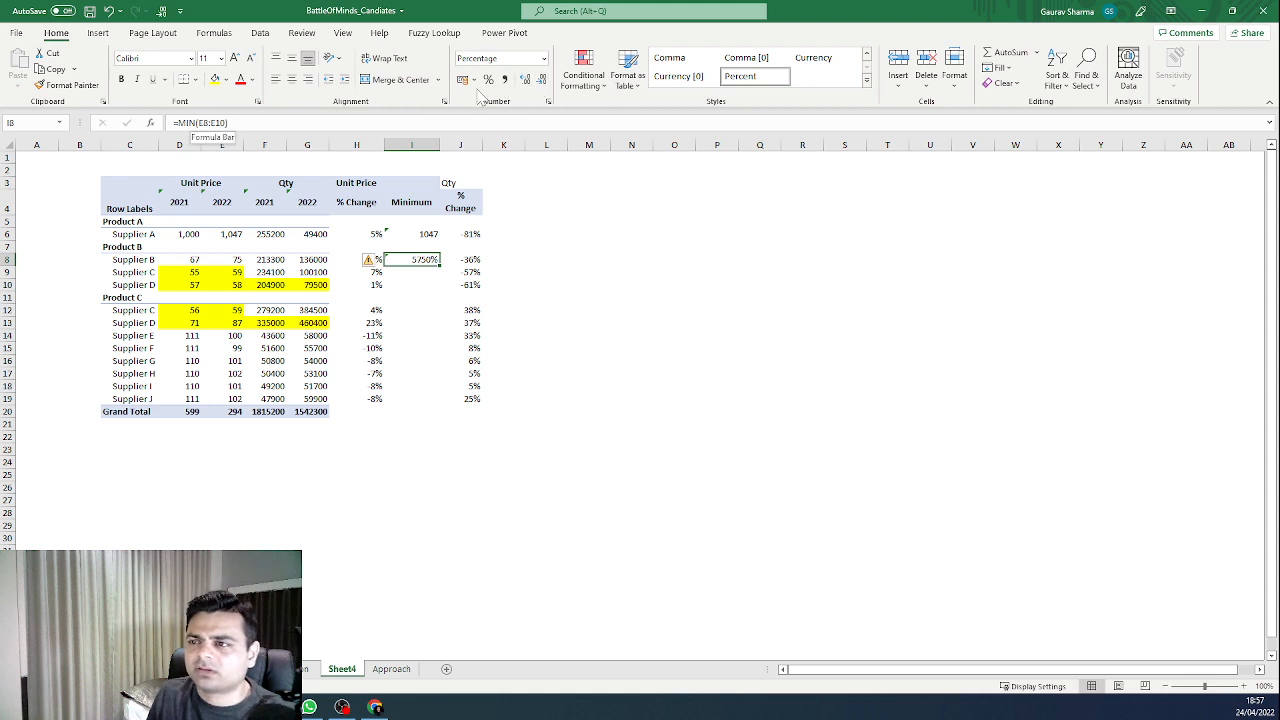
Step: Apply the Number format to column I and remove the decimals from I6:I8
{"action": "left_click", "coordinate": [413, 146]}
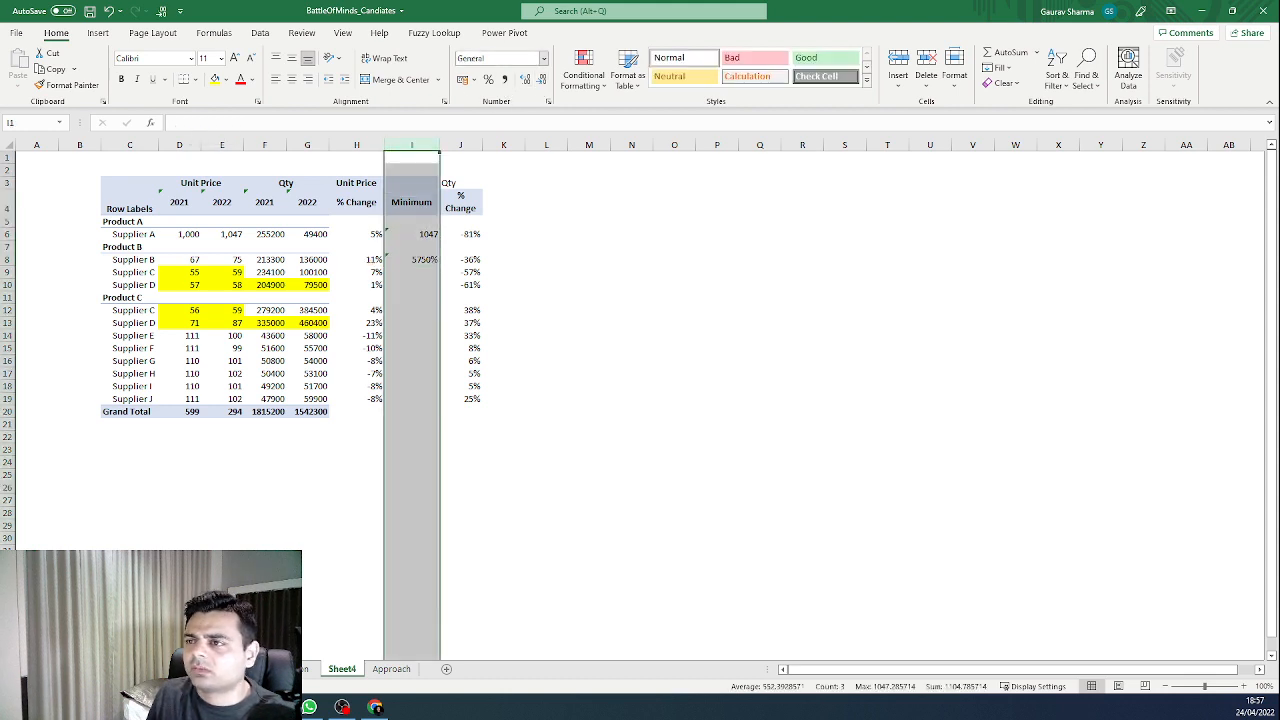
{"action": "left_click", "coordinate": [544, 58]}
{"action": "left_click", "coordinate": [535, 112]}
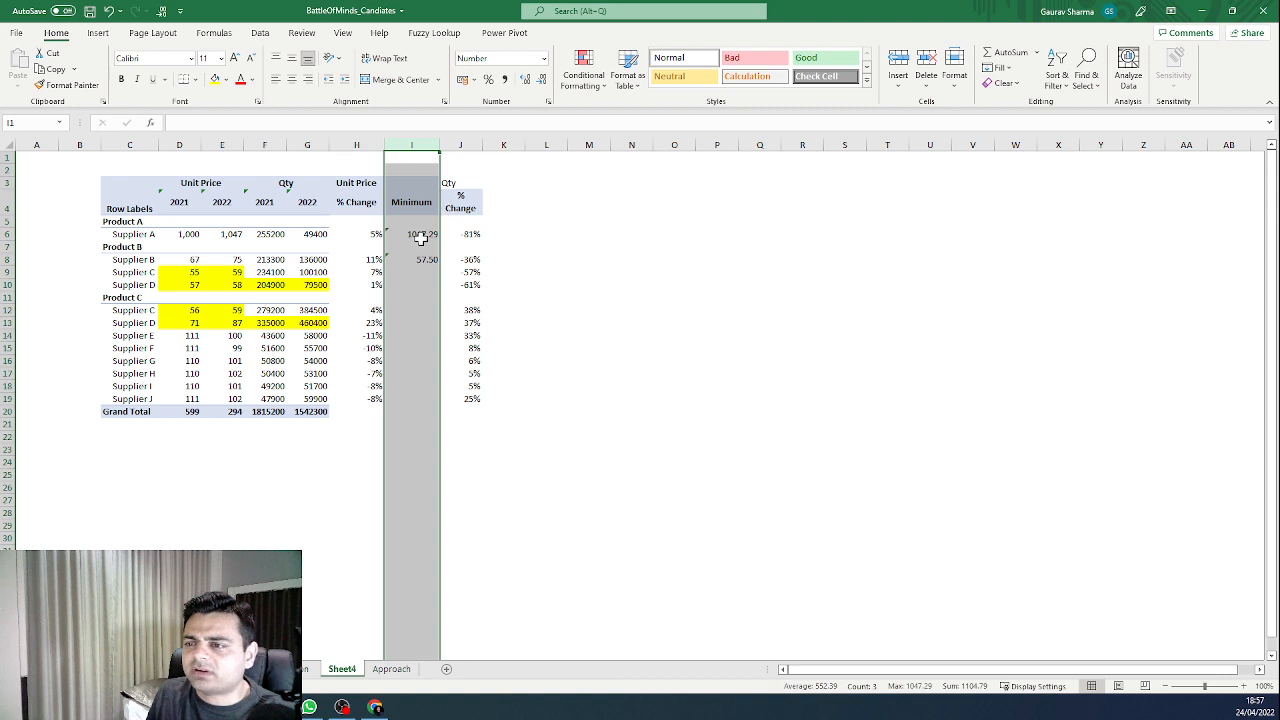
{"action": "left_click_drag", "start_coordinate": [420, 234], "coordinate": [420, 260]}
{"action": "left_click", "coordinate": [540, 79]}
{"action": "left_click", "coordinate": [540, 79]}
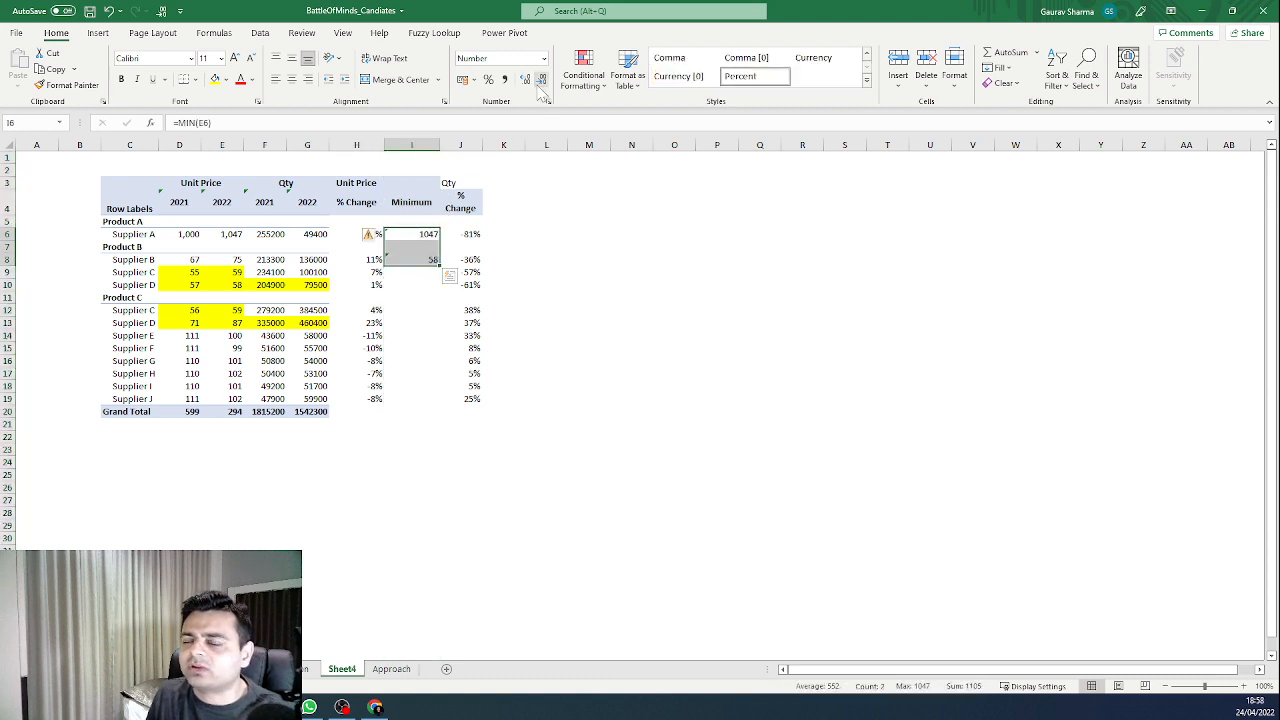
Step: Anchor the range in I8's MIN formula with $E$8 and copy the formula to I9:I10 for Suppliers C and D
{"action": "key", "text": "Down"}
{"action": "key", "text": "Down"}
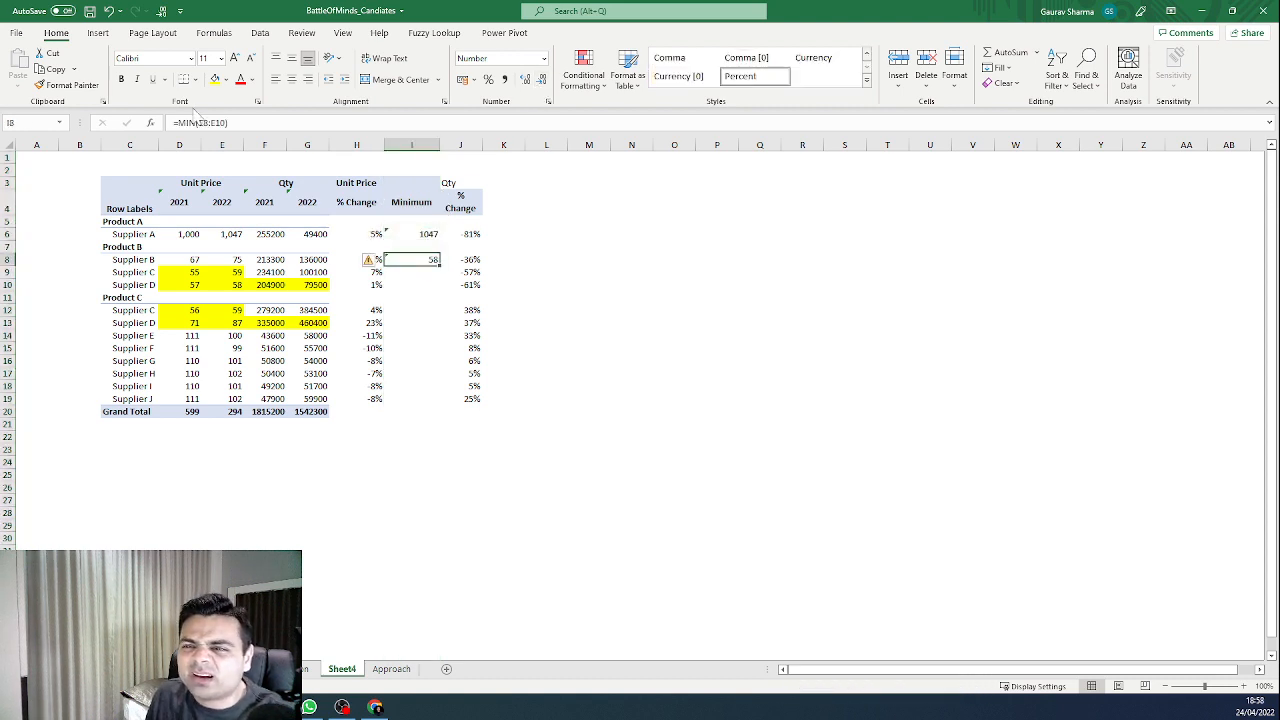
{"action": "key", "text": "F2"}
{"action": "key", "text": "F4"}
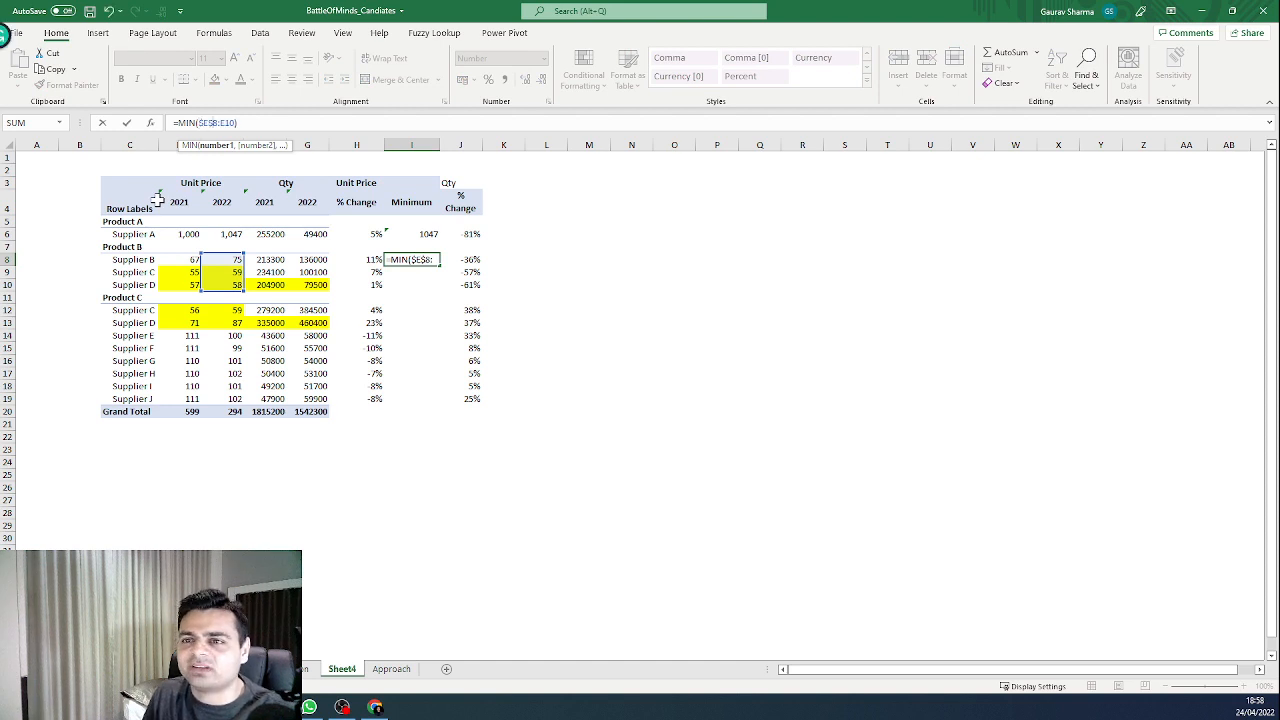
{"action": "key", "text": "ctrl+Return"}
{"action": "key", "text": "ctrl+c"}
{"action": "key", "text": "Down"}
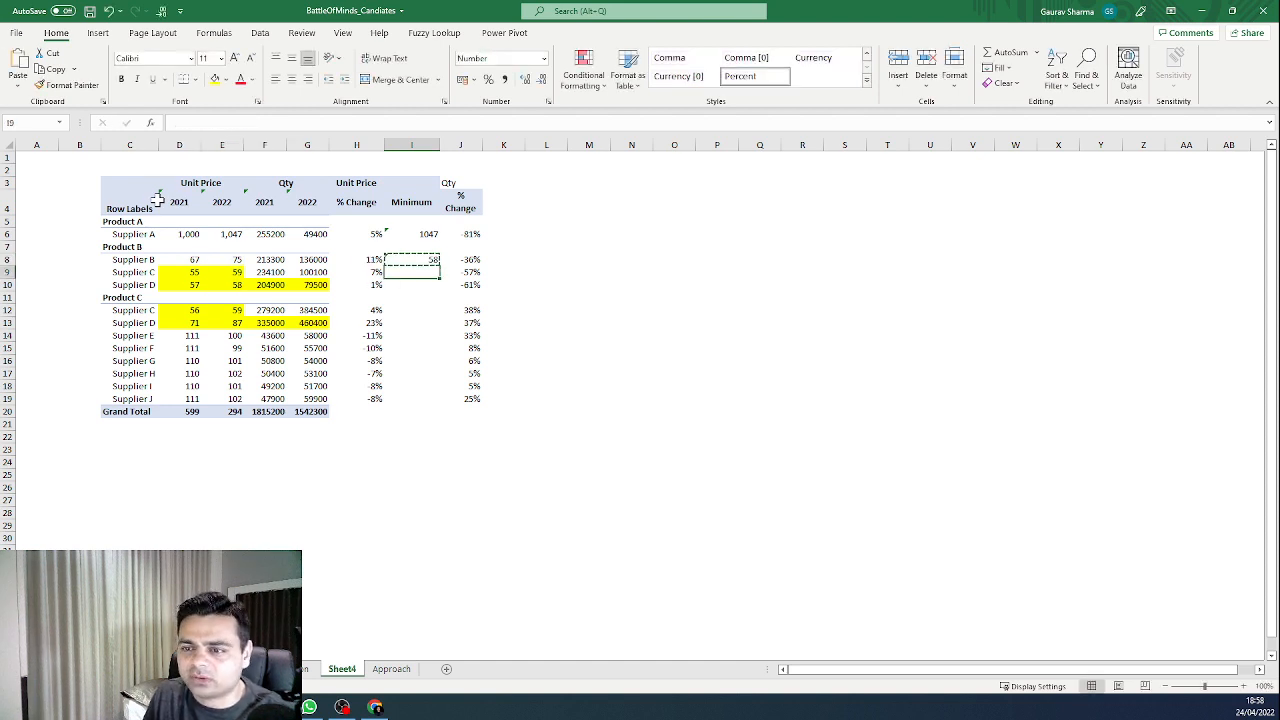
{"action": "key", "text": "ctrl+v"}
{"action": "key", "text": "Down"}
{"action": "key", "text": "ctrl+v"}
{"action": "key", "text": "Escape"}
Step: In I12, calculate Product C's minimum 2022 unit price with the formula =MIN(E12:E19)
{"action": "key", "text": "Down"}
{"action": "key", "text": "Down"}
{"action": "key", "text": "Down"}
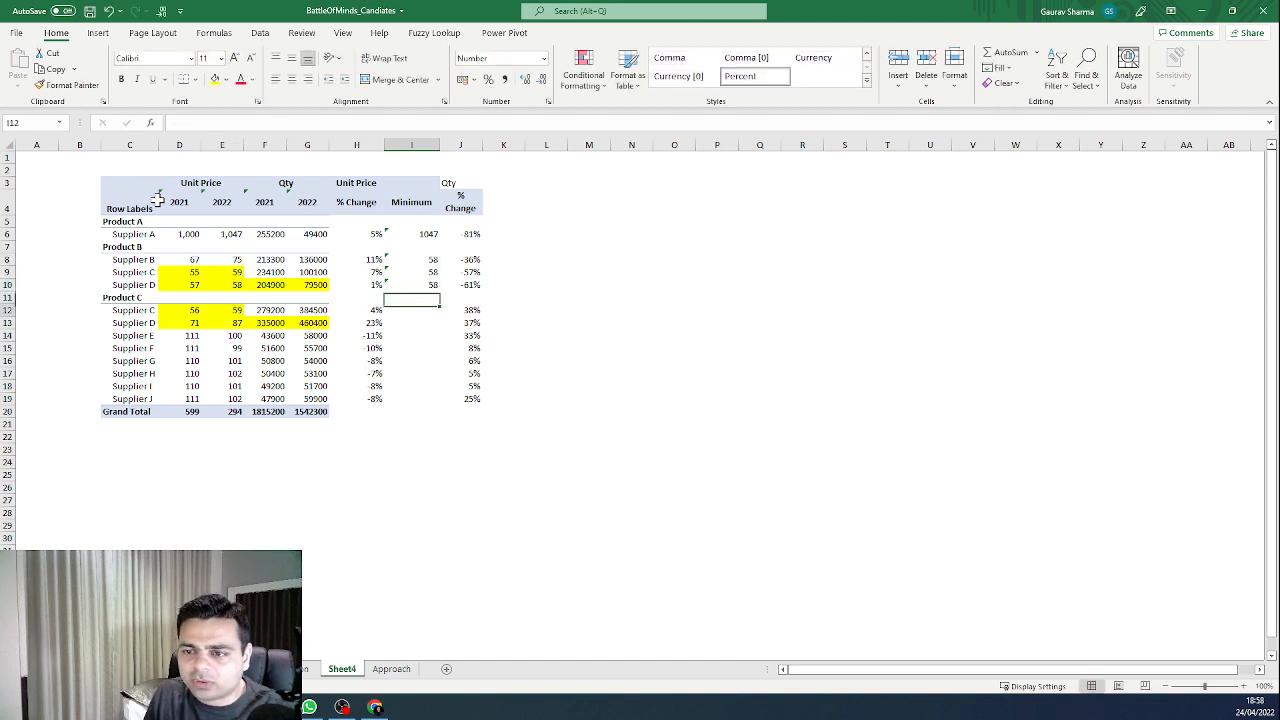
{"action": "key", "text": "Up"}
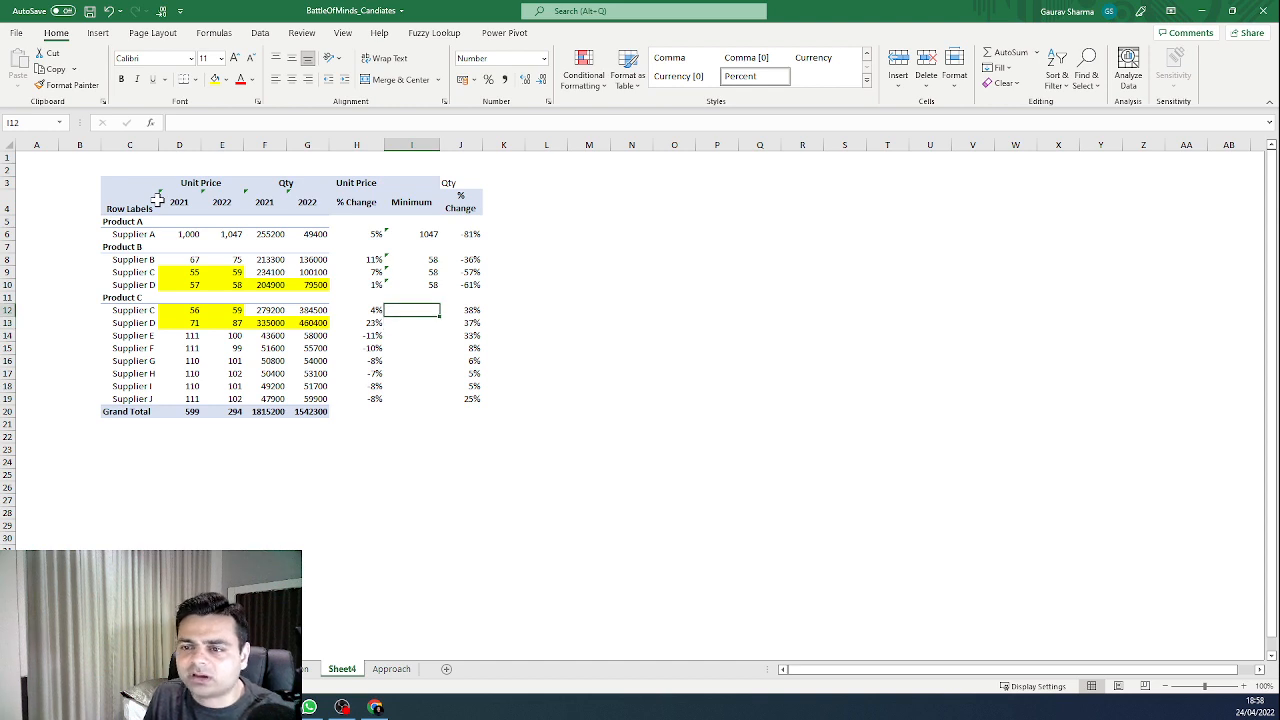
{"action": "type", "text": "=min("}
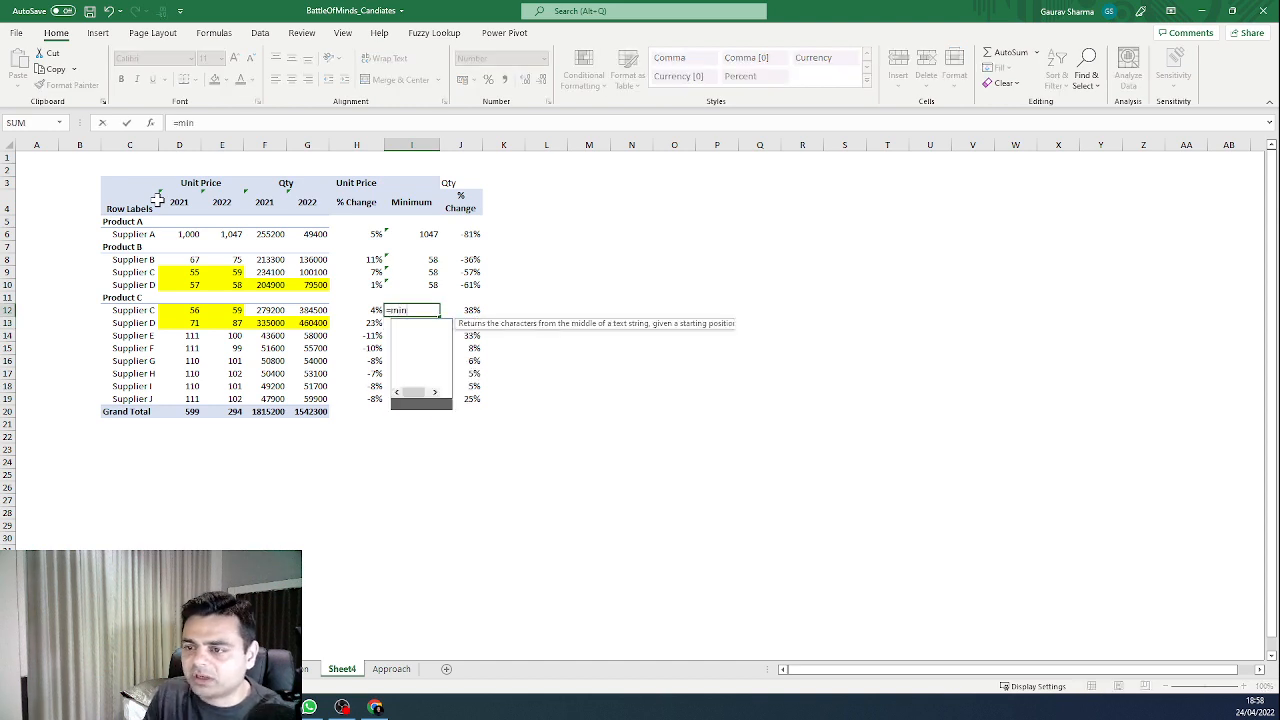
{"action": "key", "text": "Left"}
{"action": "key", "text": "Left"}
{"action": "key", "text": "Left"}
{"action": "key", "text": "Left"}
{"action": "key", "text": "shift+Down"}
{"action": "key", "text": "shift+Down"}
{"action": "key", "text": "shift+Down"}
{"action": "key", "text": "shift+Down"}
{"action": "key", "text": "shift+Down"}
{"action": "key", "text": "shift+Down"}
{"action": "key", "text": "shift+Down"}
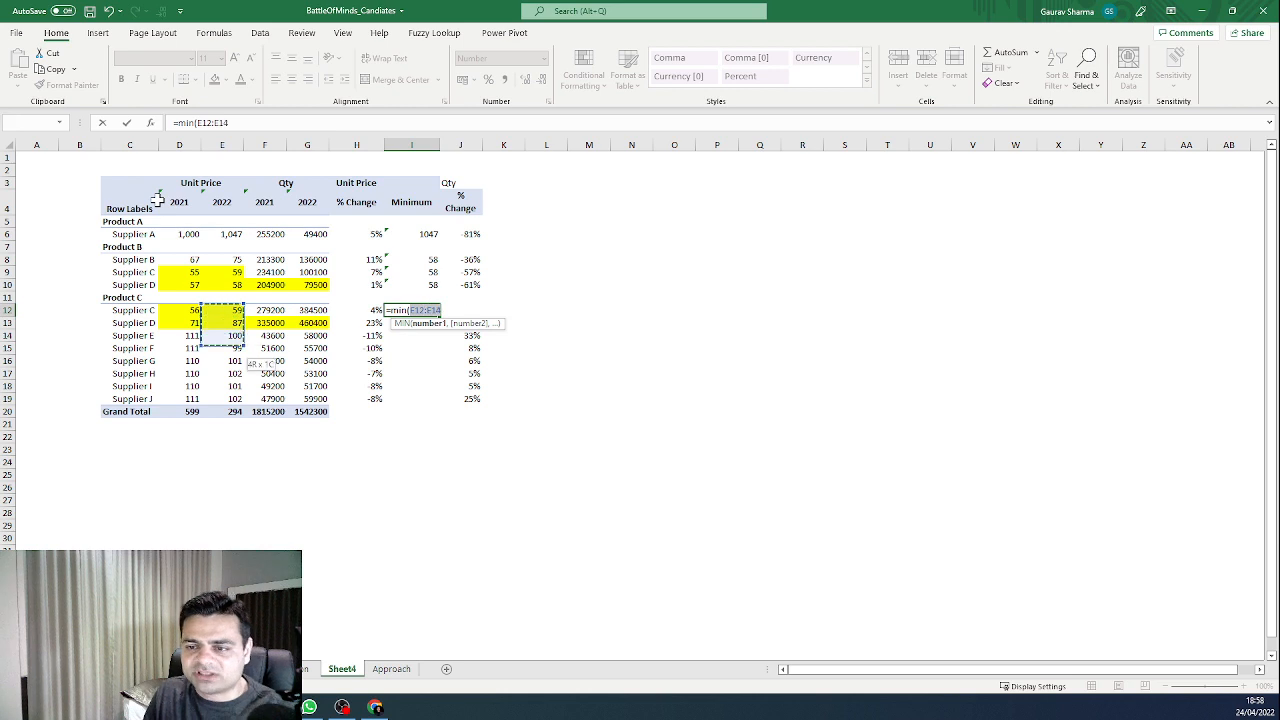
{"action": "key", "text": "ctrl+Return"}
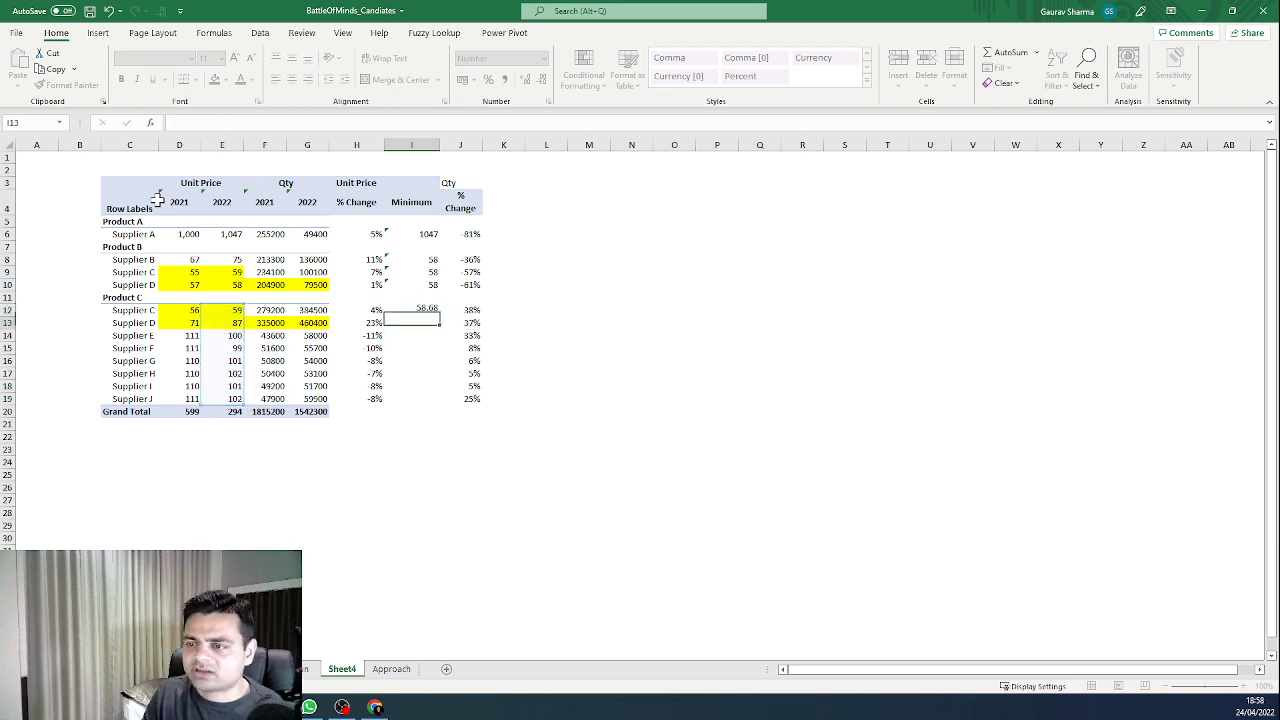
Step: Make the E12:E19 range in I12's MIN formula absolute
{"action": "left_click", "coordinate": [197, 123]}
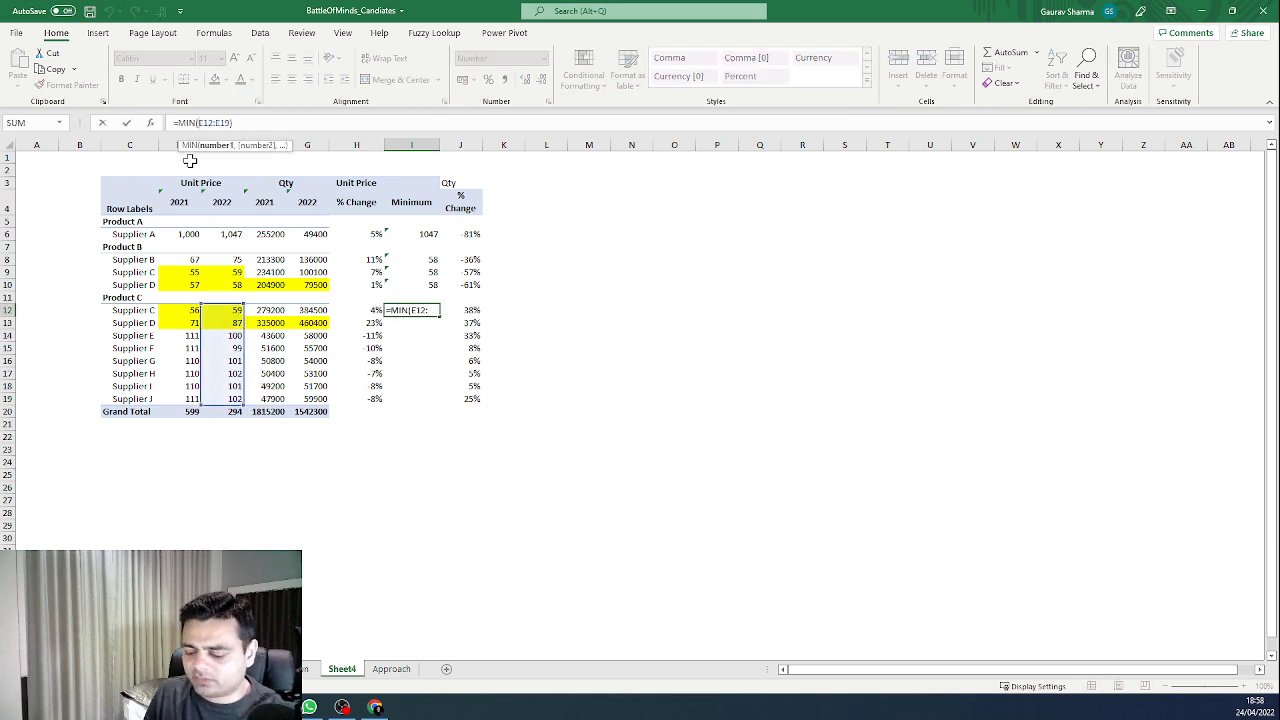
{"action": "type", "text": "$E$"}
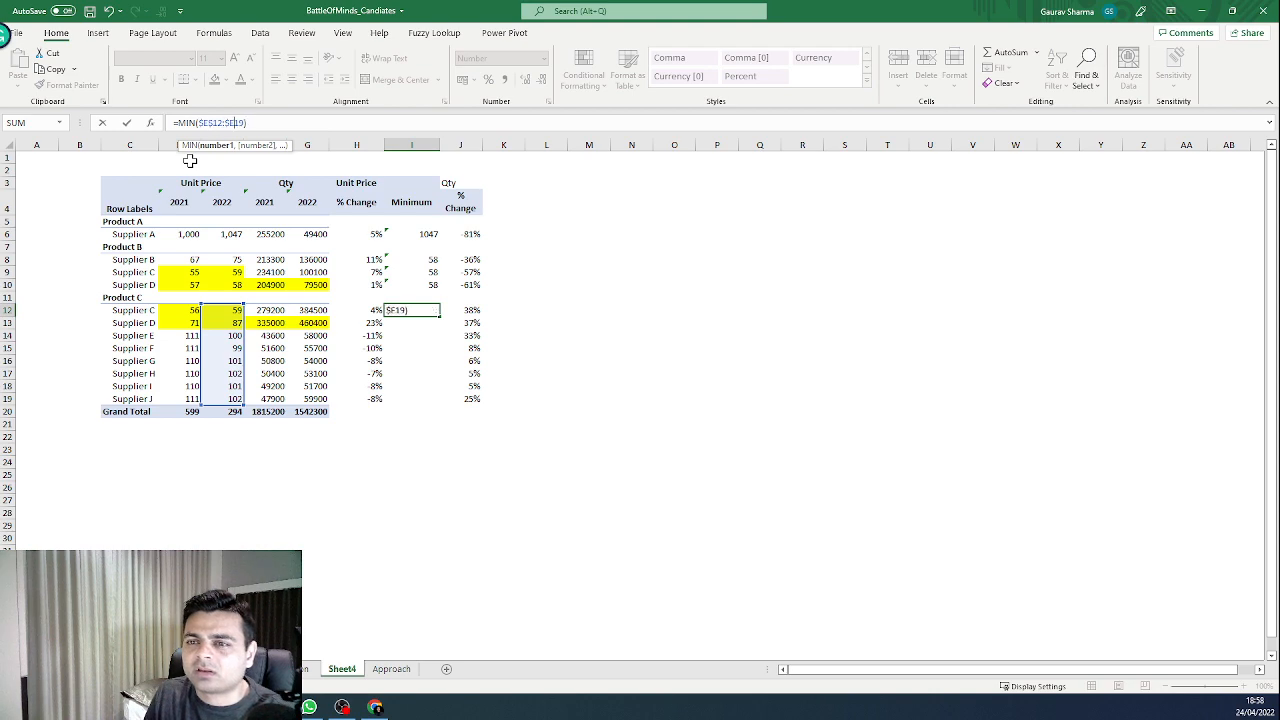
{"action": "key", "text": "ctrl+Return"}
Step: Copy the minimum price formula from I12 to I13:I19 for the remaining Product C suppliers
{"action": "key", "text": "ctrl+Down"}
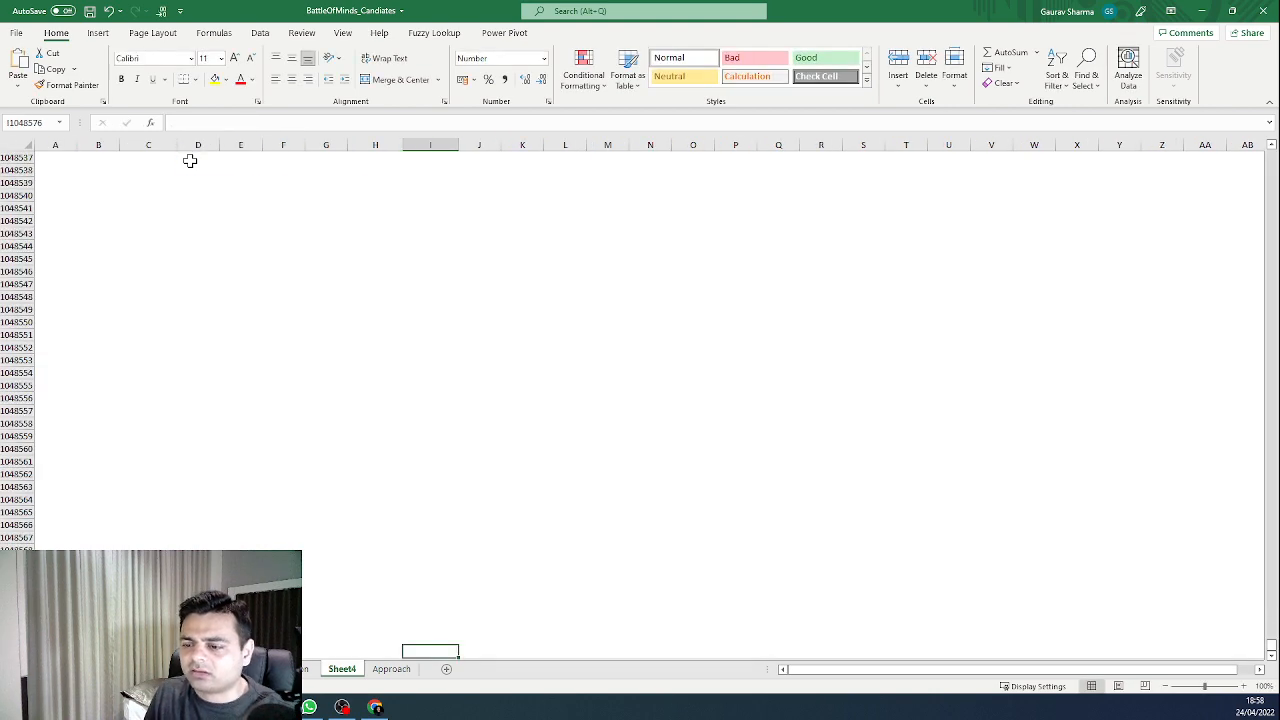
{"action": "key", "text": "ctrl+Up"}
{"action": "key", "text": "ctrl+c"}
{"action": "key", "text": "Up"}
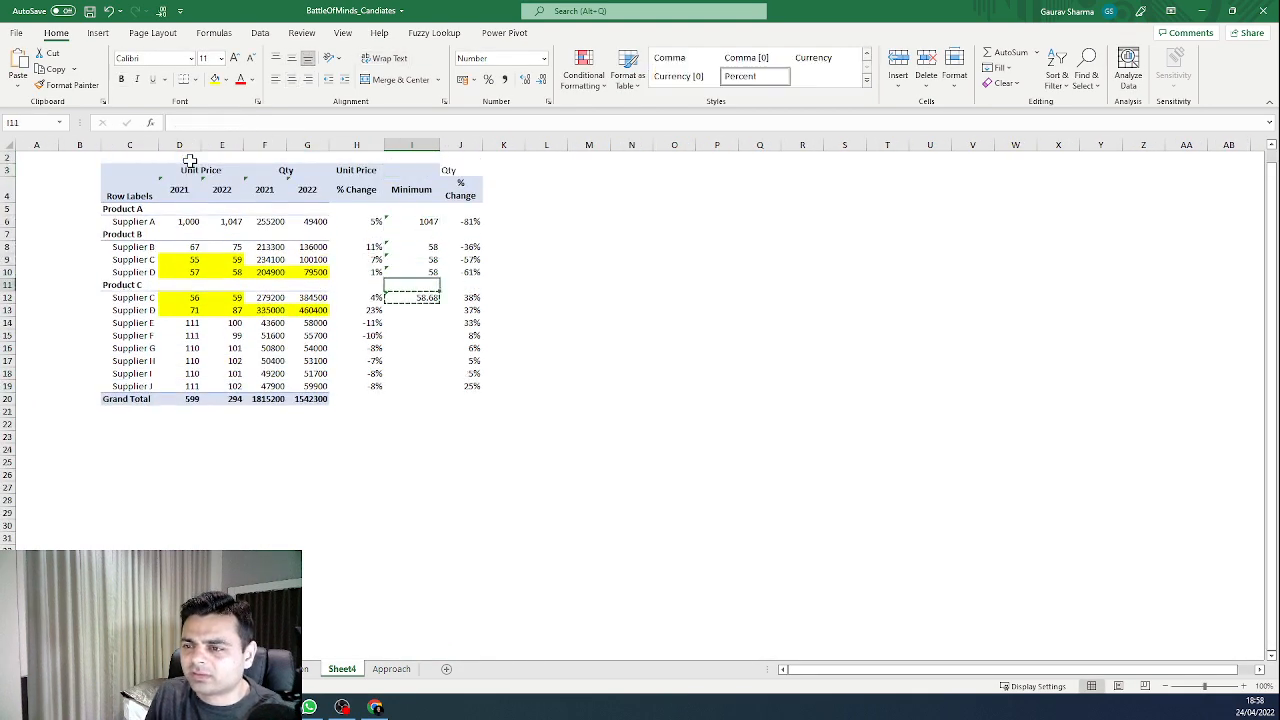
{"action": "key", "text": "Down"}
{"action": "key", "text": "Down"}
{"action": "key", "text": "shift+Down"}
{"action": "key", "text": "shift+Down"}
{"action": "key", "text": "shift+Down"}
{"action": "key", "text": "shift+Down"}
{"action": "key", "text": "shift+Down"}
{"action": "key", "text": "shift+Down"}
{"action": "key", "text": "shift+Down"}
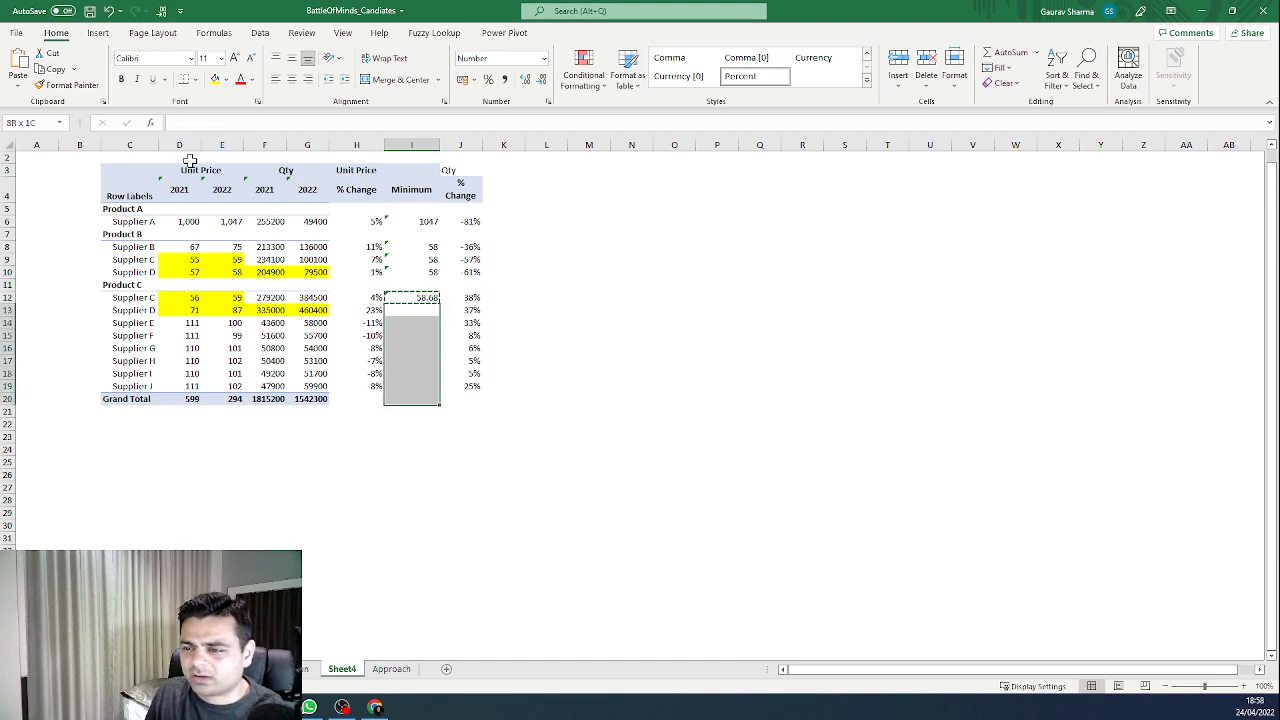
{"action": "key", "text": "shift+Up"}
{"action": "key", "text": "ctrl+v"}
{"action": "key", "text": "Escape"}
{"action": "key", "text": "Up"}
{"action": "key", "text": "Right"}
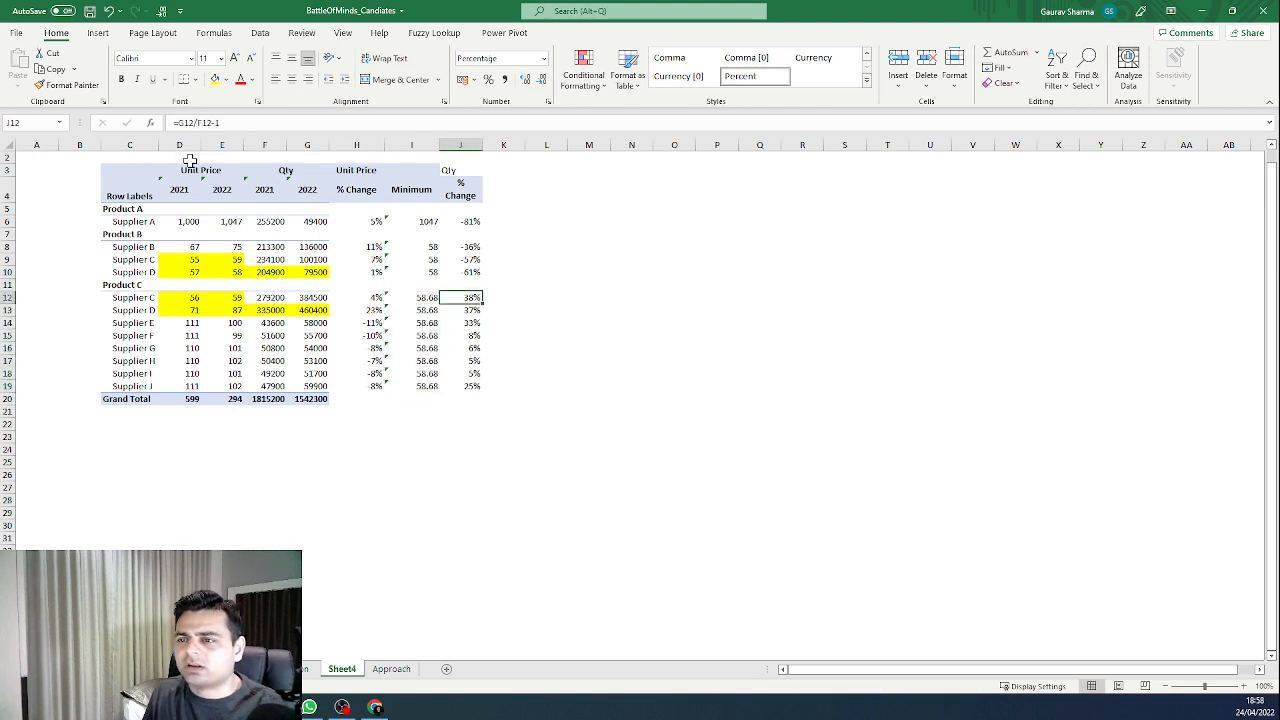
{"action": "key", "text": "Up"}
{"action": "key", "text": "Up"}
{"action": "key", "text": "Up"}
{"action": "key", "text": "Up"}
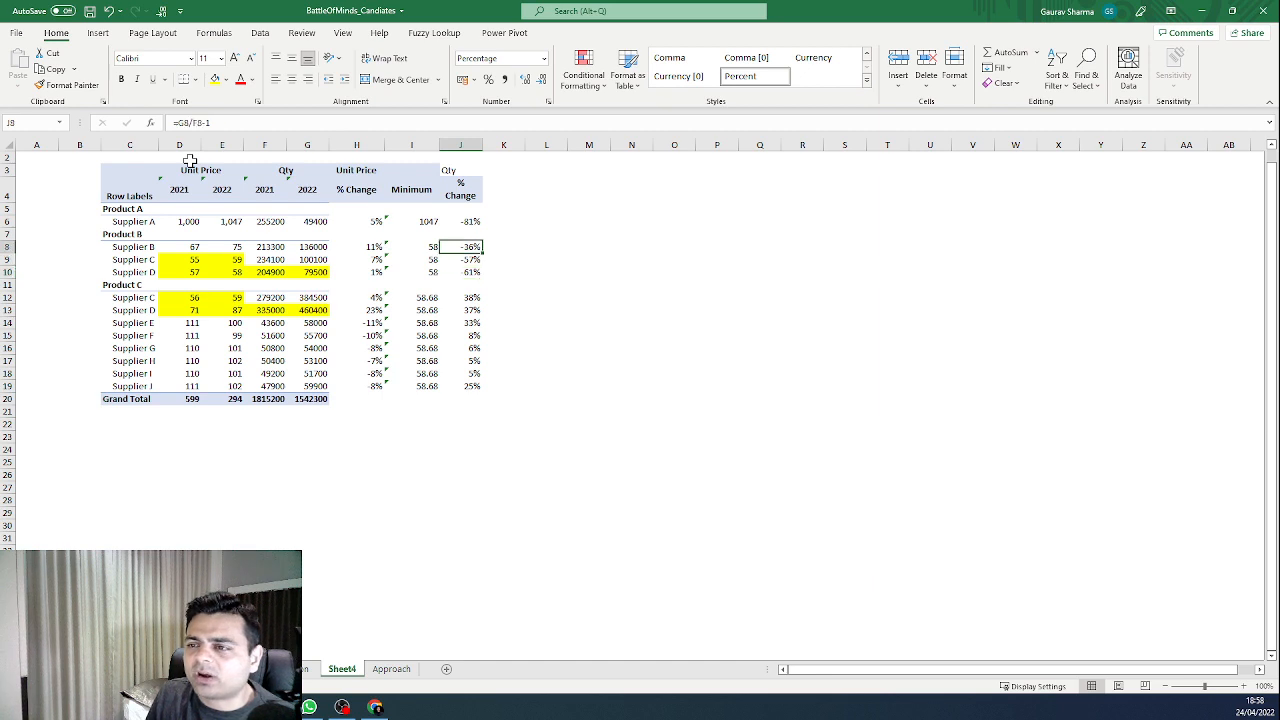
Step: Review the unit prices, quantities and percentage changes of Product B's Suppliers B and C
{"action": "key", "text": "Up"}
{"action": "key", "text": "Down"}
{"action": "key", "text": "Down"}
{"action": "key", "text": "Left"}
{"action": "key", "text": "Left"}
{"action": "key", "text": "Left"}
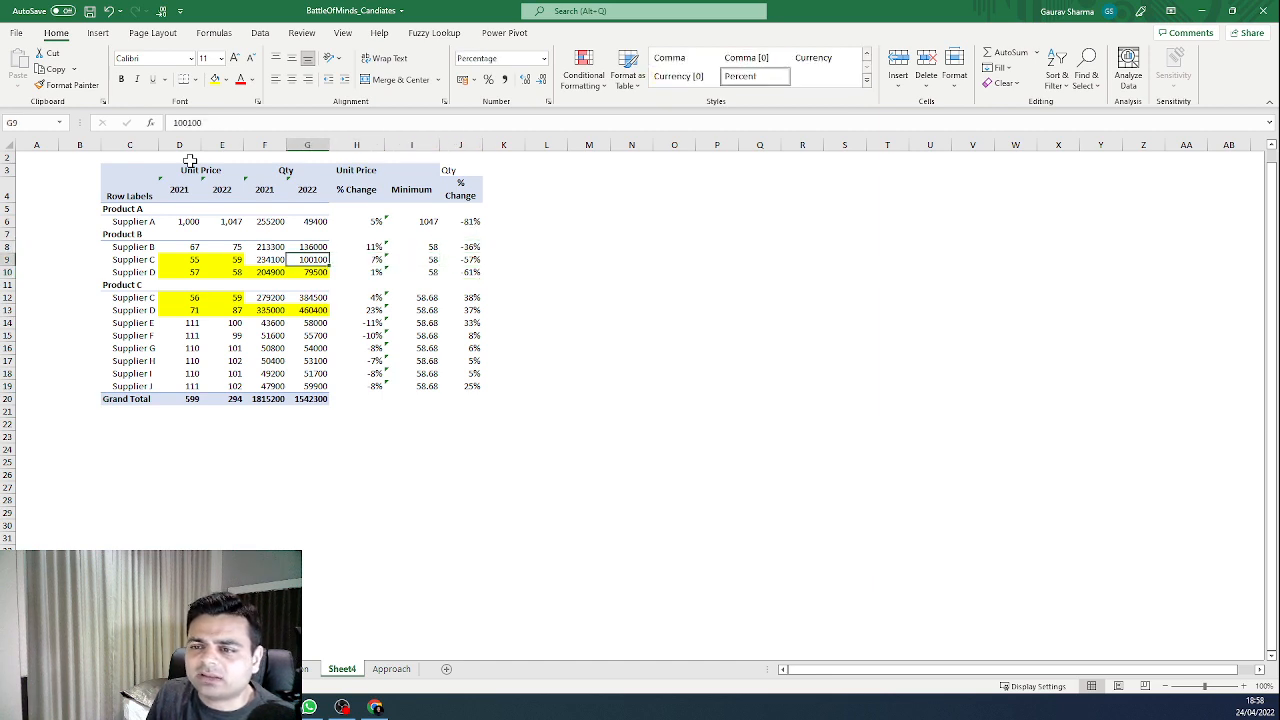
{"action": "key", "text": "Left"}
{"action": "key", "text": "Left"}
{"action": "key", "text": "Up"}
{"action": "key", "text": "Right"}
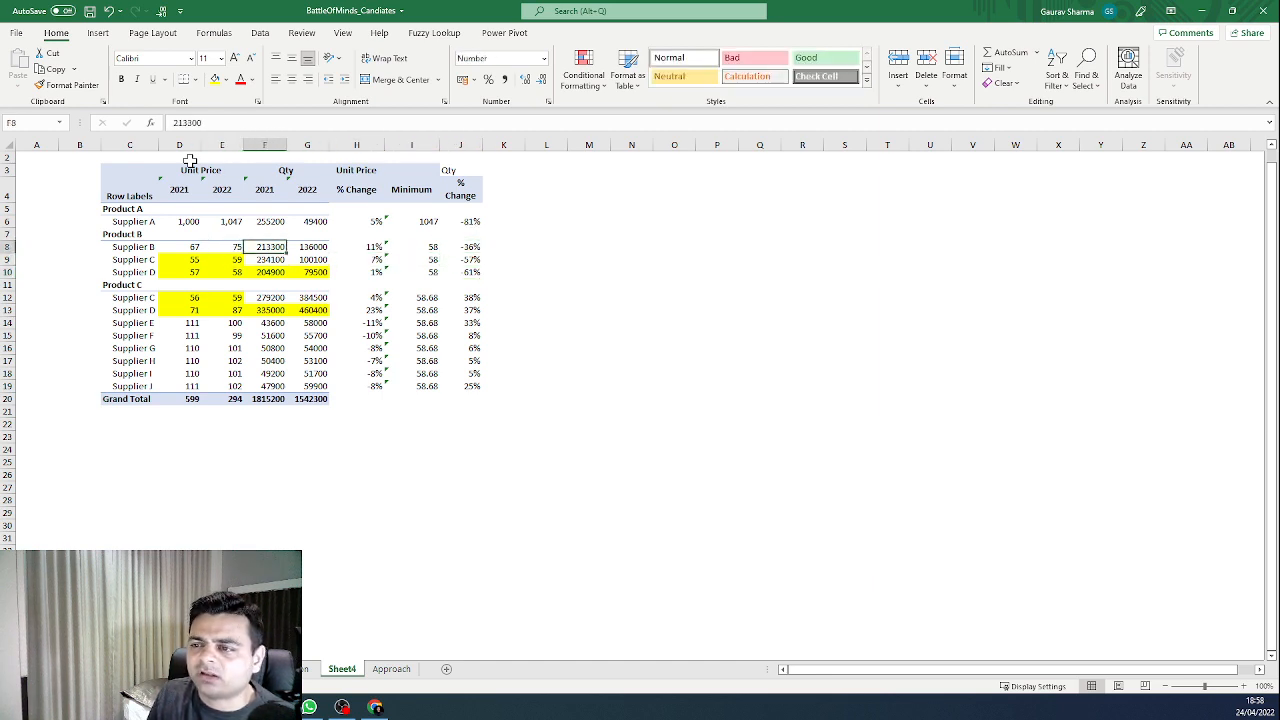
Step: Add the column header Delta in K4, beside the quantity % Change column
{"action": "key", "text": "Right"}
{"action": "key", "text": "Right"}
{"action": "key", "text": "Right"}
{"action": "key", "text": "Right"}
{"action": "key", "text": "Right"}
{"action": "key", "text": "Up"}
{"action": "key", "text": "Up"}
{"action": "key", "text": "Up"}
{"action": "key", "text": "Up"}
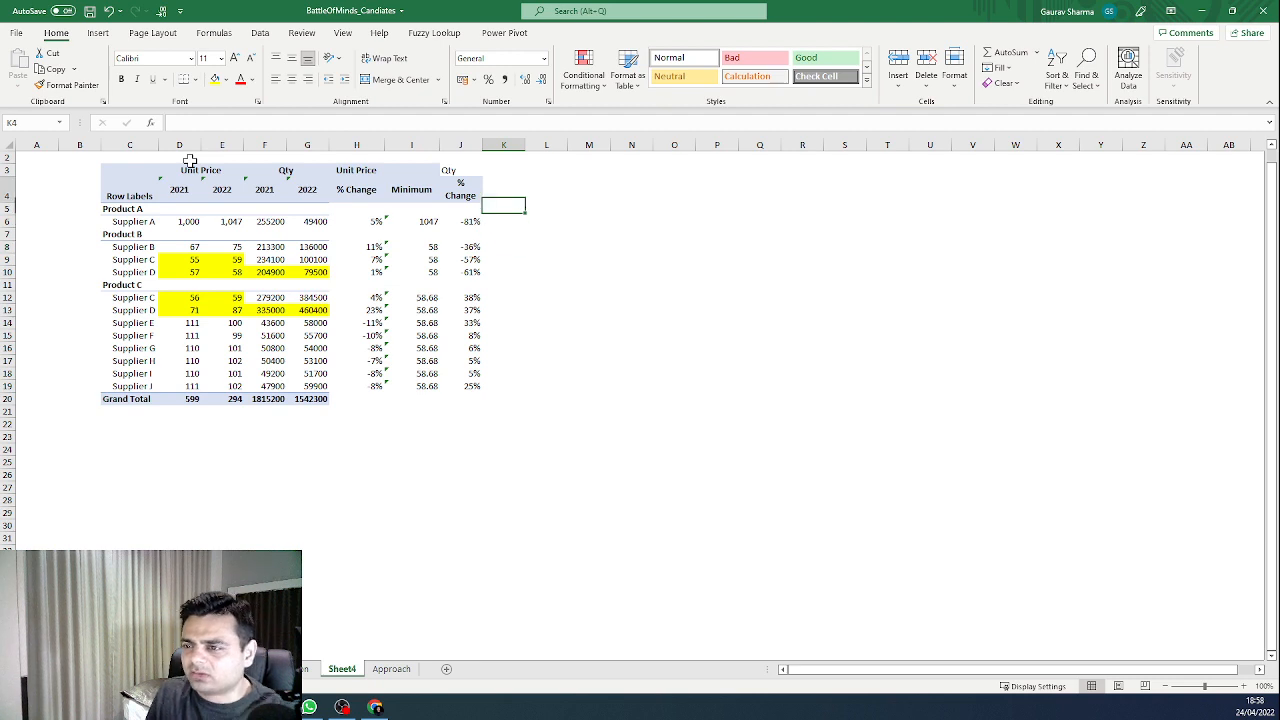
{"action": "type", "text": "Delta"}
{"action": "key", "text": "Return"}
Step: In K8, calculate Supplier B's 2022 unit price gap over the minimum with the formula =E8-I8
{"action": "key", "text": "Down"}
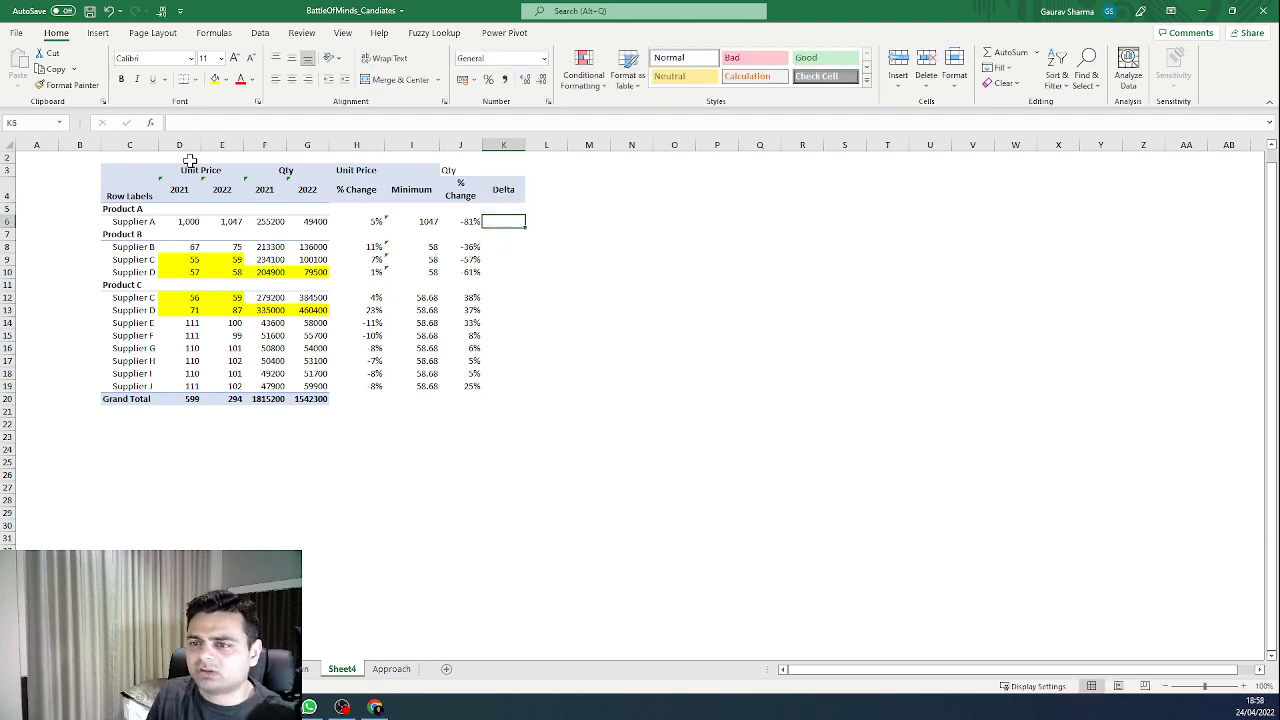
{"action": "key", "text": "Down"}
{"action": "key", "text": "Down"}
{"action": "type", "text": "="}
{"action": "key", "text": "Left"}
{"action": "key", "text": "Left"}
{"action": "key", "text": "Left"}
{"action": "key", "text": "Left"}
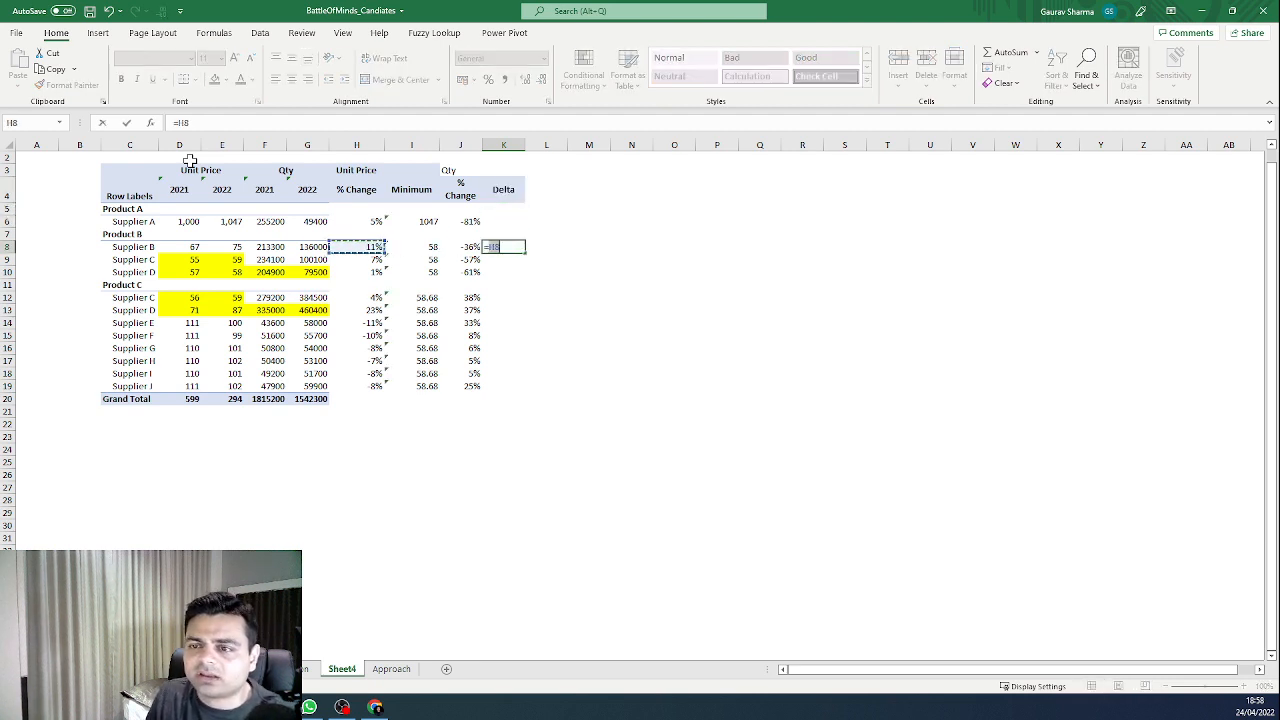
{"action": "key", "text": "Left"}
{"action": "key", "text": "Left"}
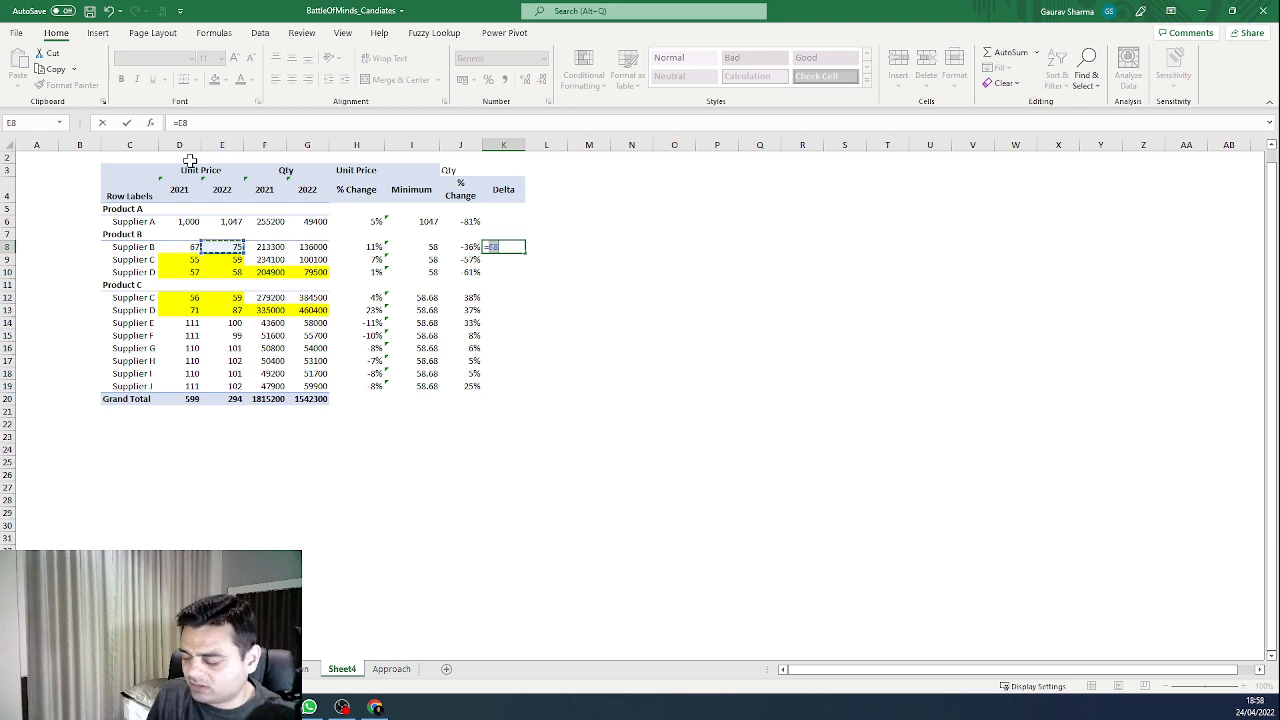
{"action": "type", "text": "-"}
{"action": "key", "text": "Left"}
{"action": "key", "text": "Left"}
{"action": "key", "text": "ctrl+Return"}
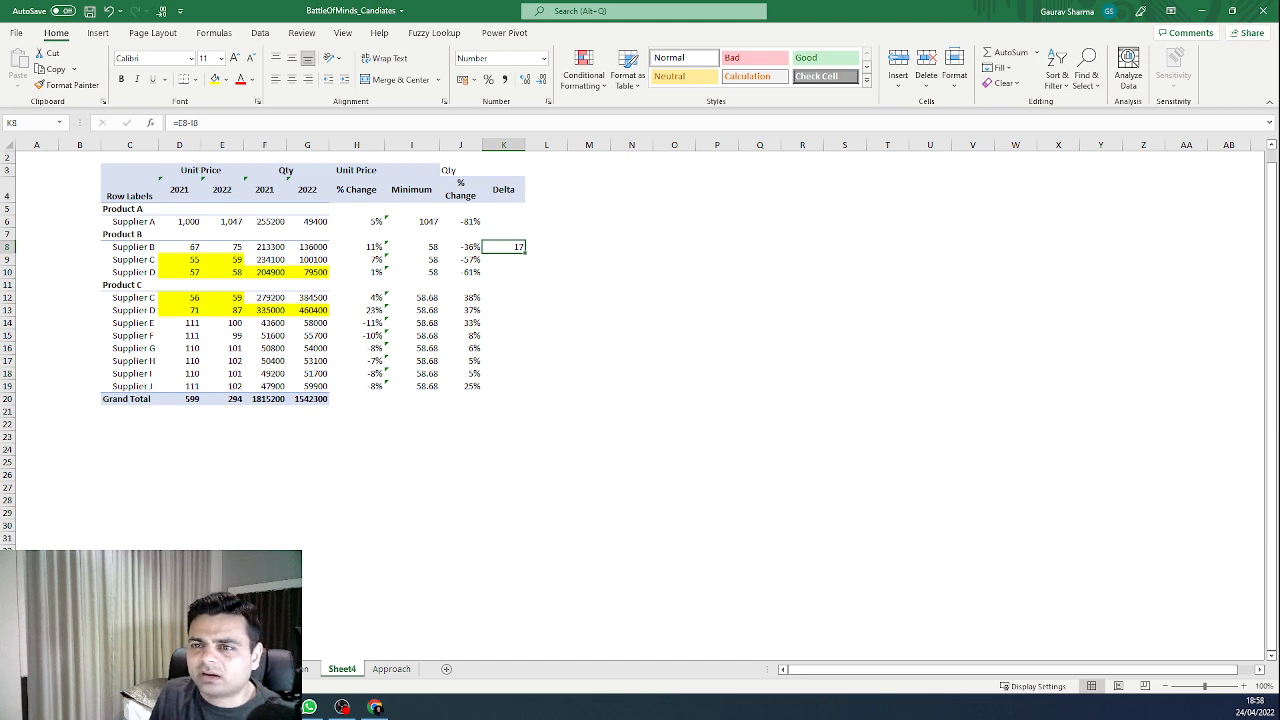
Step: Extend K8's formula to =(E8-I8)*G8/10^6 to multiply the price gap by the 2022 quantity and express it in millions
{"action": "key", "text": "F2"}
{"action": "key", "text": "Home"}
{"action": "key", "text": "Right"}
{"action": "type", "text": "("}
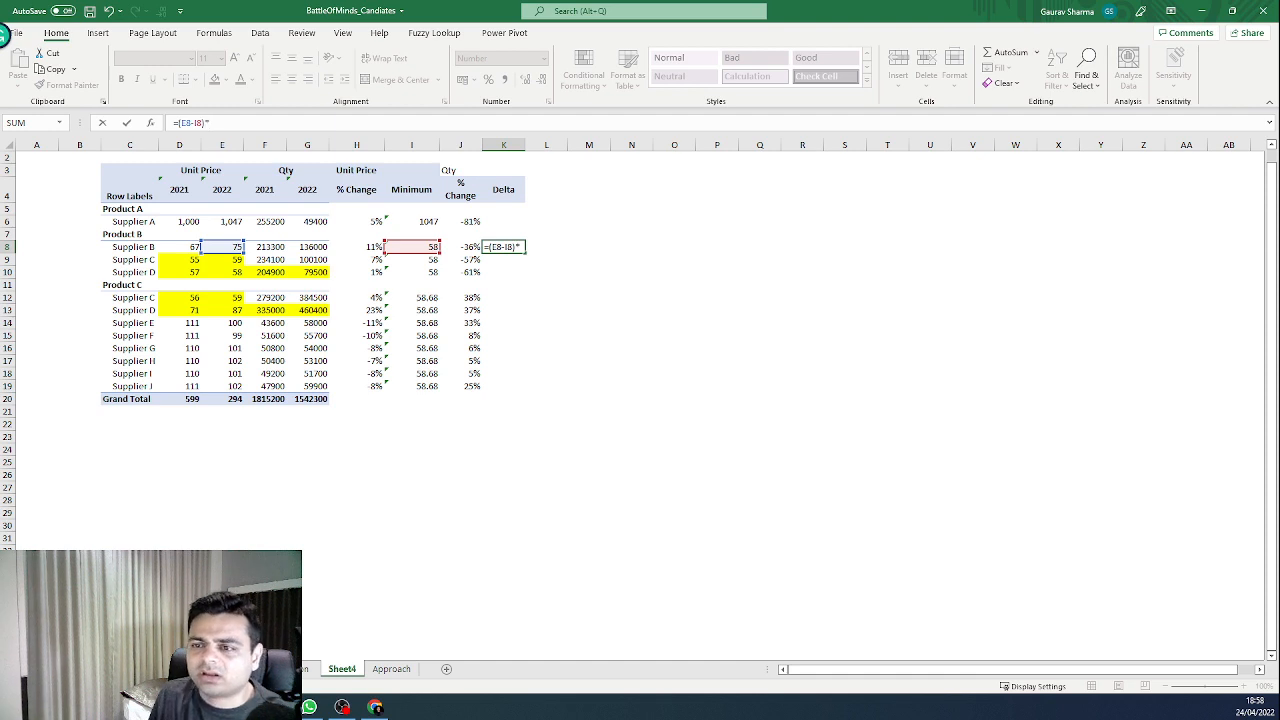
{"action": "type", "text": ")*"}
{"action": "left_click", "coordinate": [310, 247]}
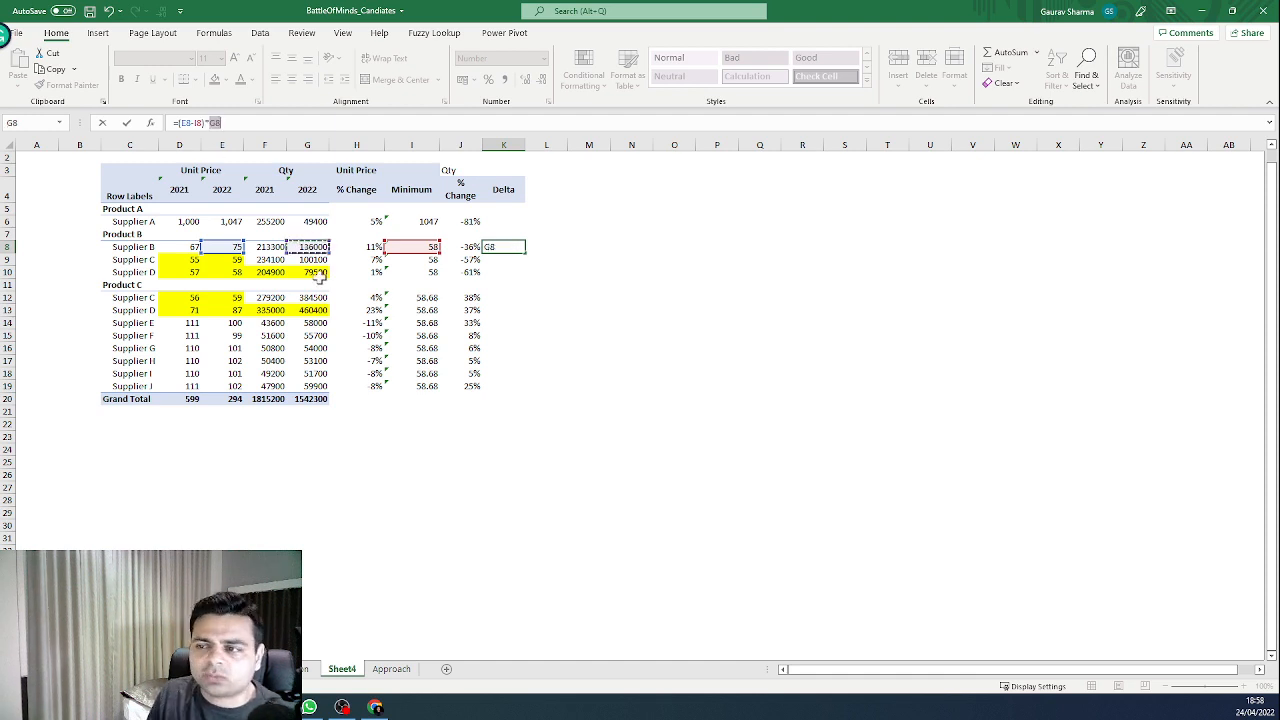
{"action": "key", "text": "F2"}
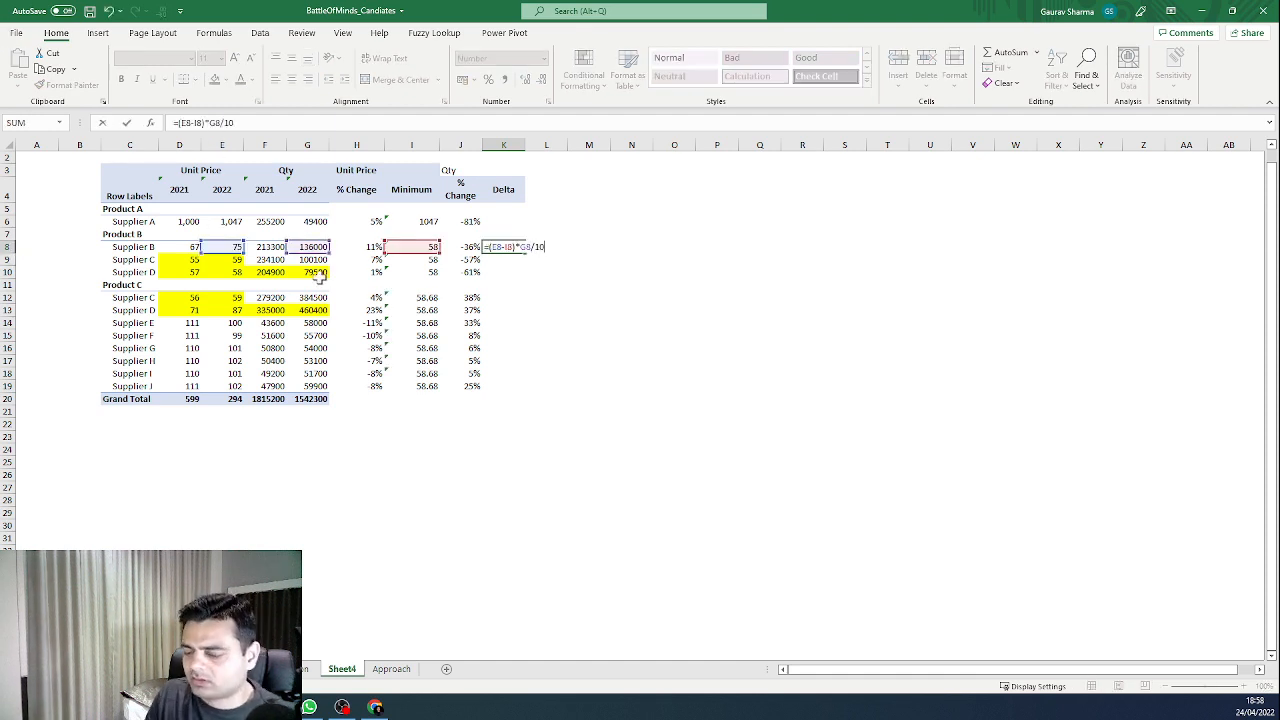
{"action": "type", "text": "/10^6"}
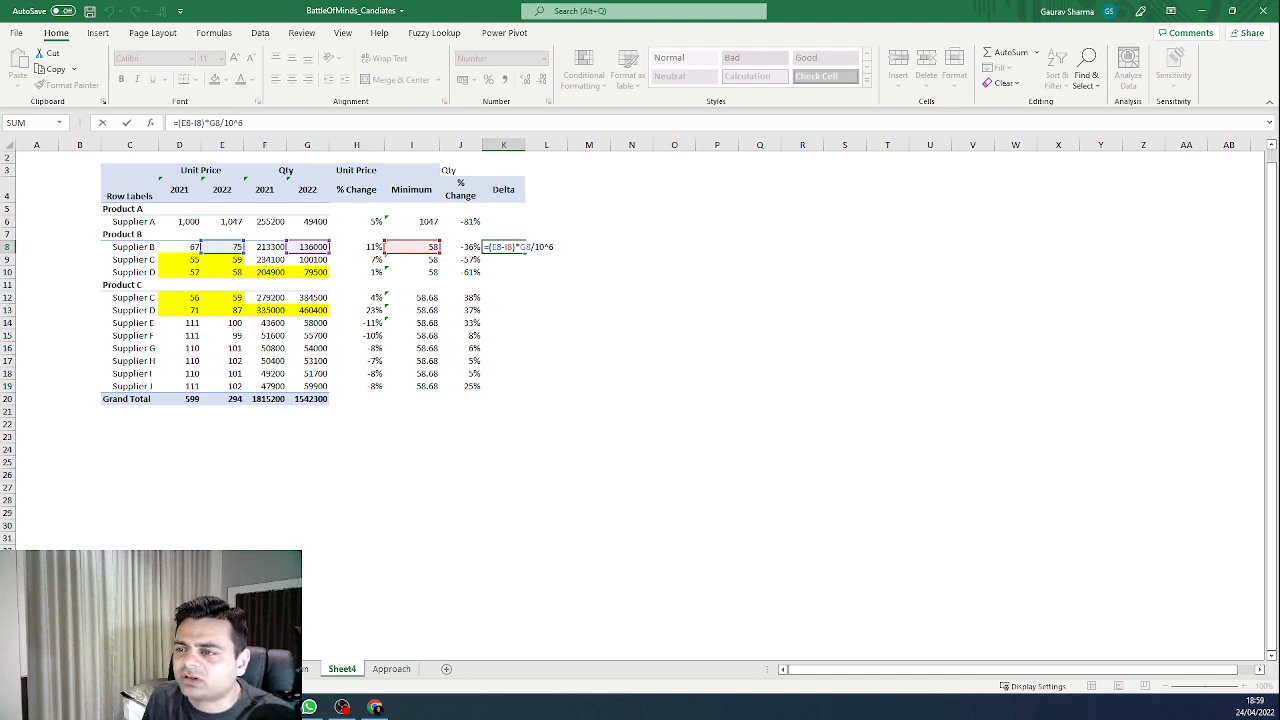
{"action": "key", "text": "ctrl+Return"}
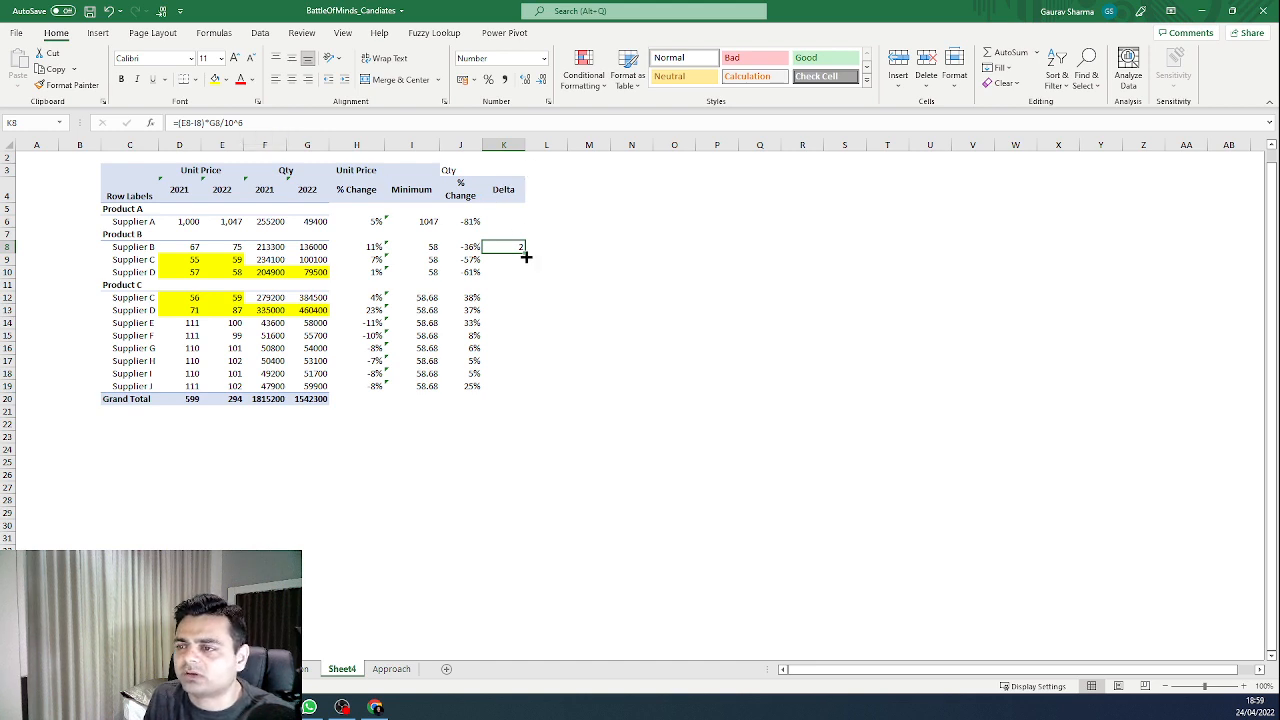
Step: Copy the Delta formula from K8 down to K9:K19 and check the formulas in K9 and K10
{"action": "left_click_drag", "start_coordinate": [526, 257], "coordinate": [496, 383]}
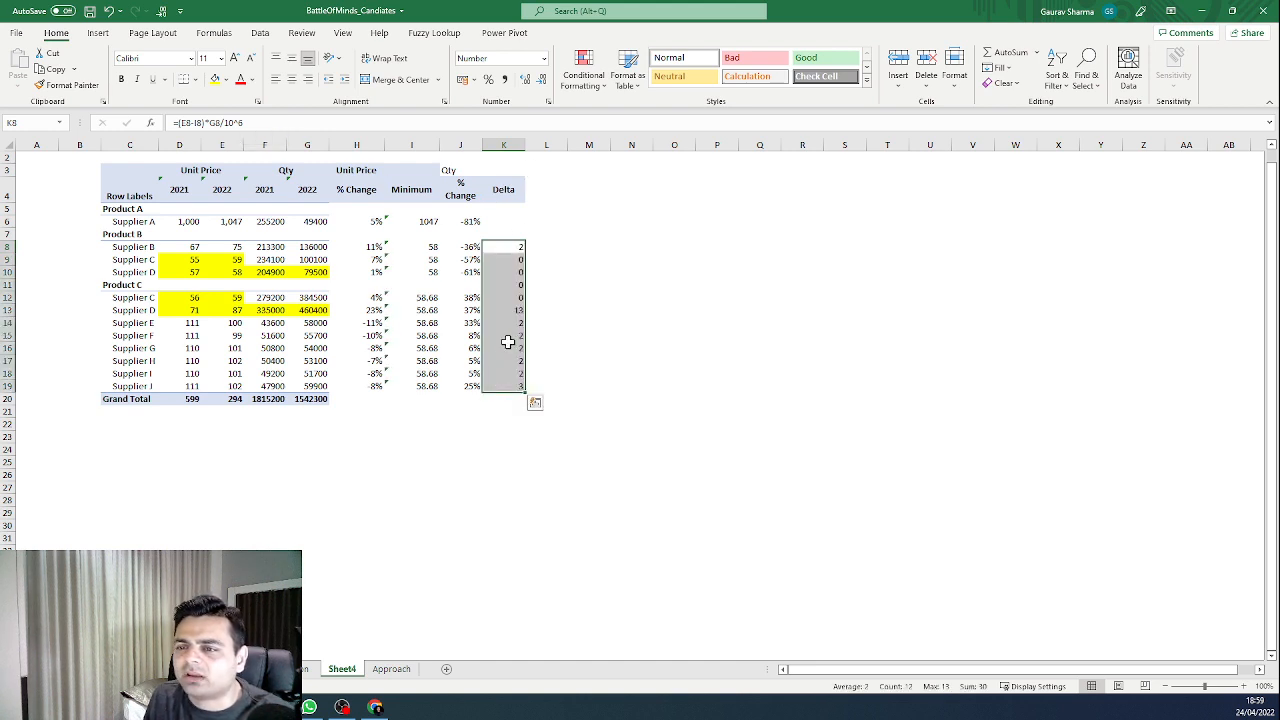
{"action": "left_click", "coordinate": [518, 262]}
{"action": "key", "text": "F2"}
{"action": "key", "text": "Escape"}
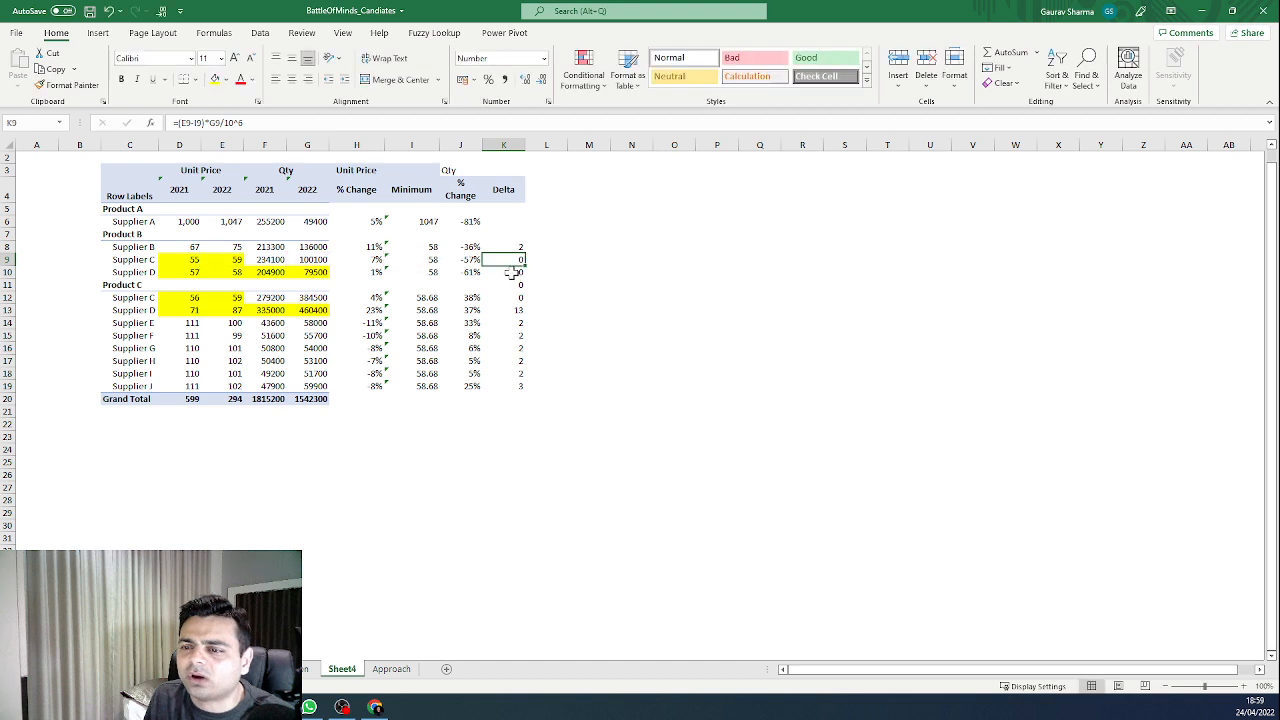
{"action": "left_click", "coordinate": [515, 271]}
{"action": "key", "text": "F2"}
{"action": "key", "text": "Escape"}
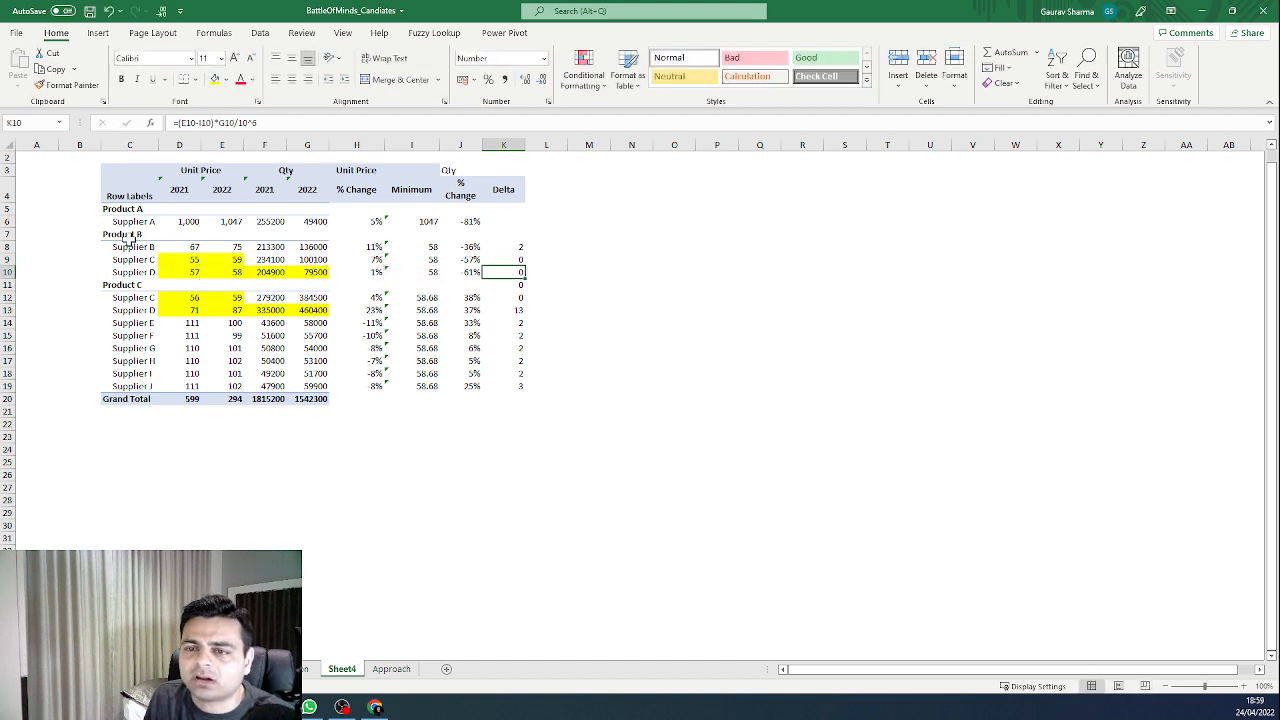
Step: Apply a thick outside border around the Product B block C7:K10
{"action": "left_click_drag", "start_coordinate": [130, 240], "coordinate": [504, 271]}
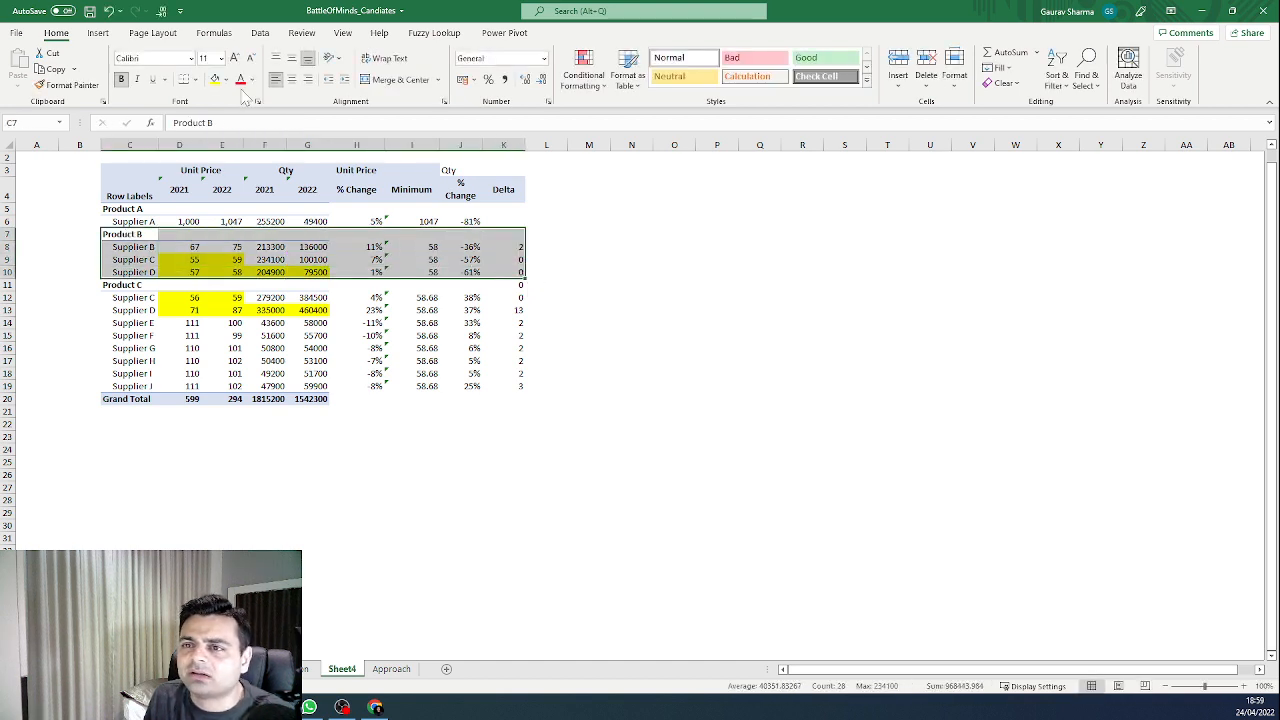
{"action": "left_click", "coordinate": [191, 79]}
{"action": "left_click", "coordinate": [232, 248]}
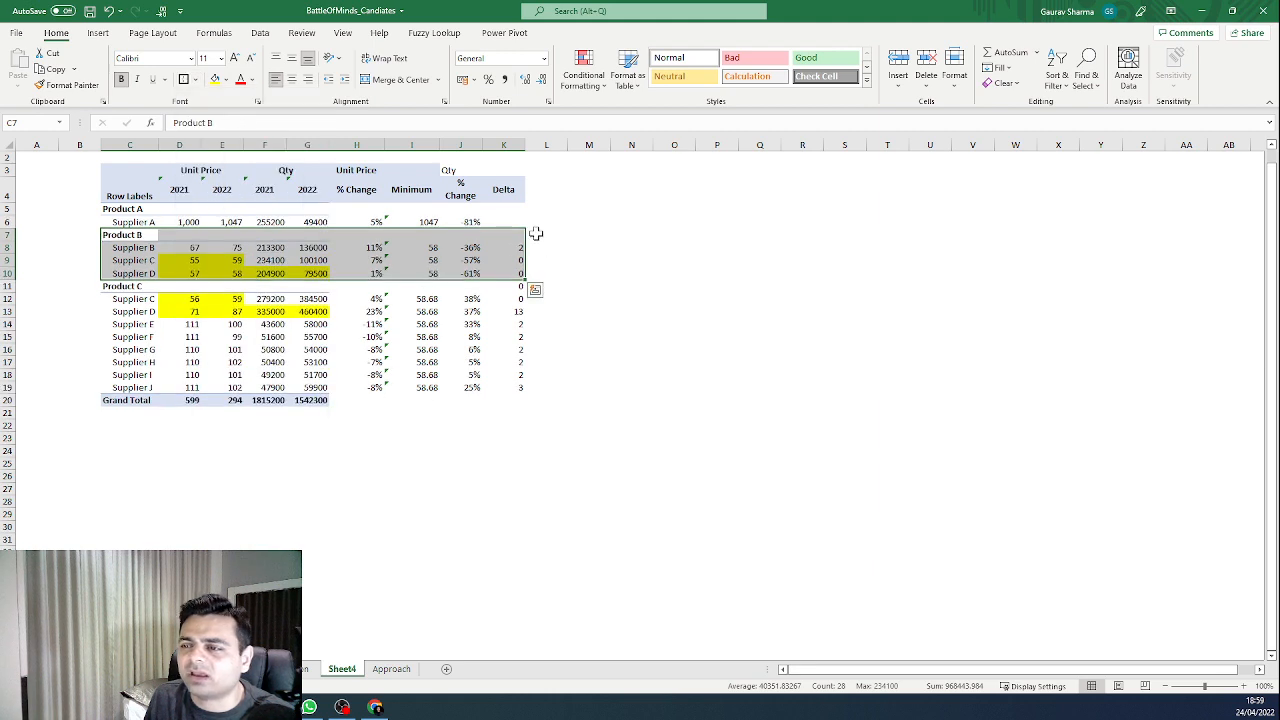
{"action": "left_click", "coordinate": [509, 248]}
{"action": "left_click", "coordinate": [525, 80]}
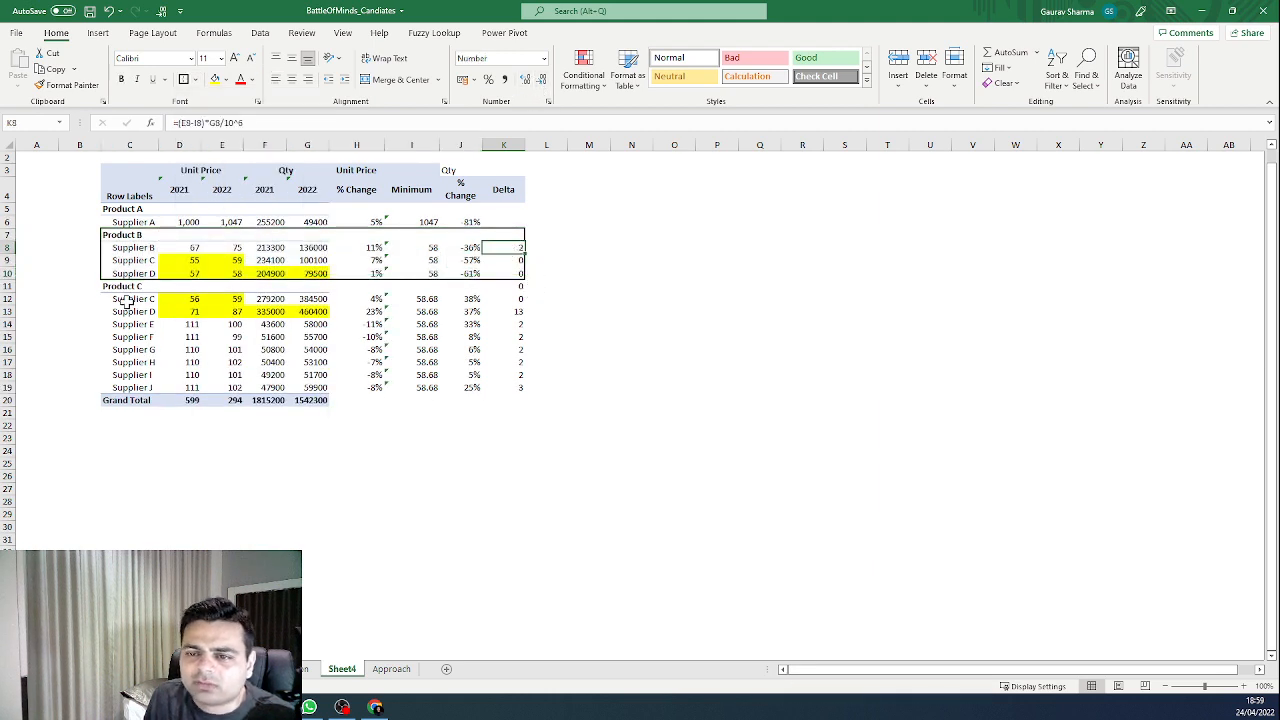
Step: Apply an outside border around the Product C supplier rows C12:K19
{"action": "left_click_drag", "start_coordinate": [127, 302], "coordinate": [520, 390]}
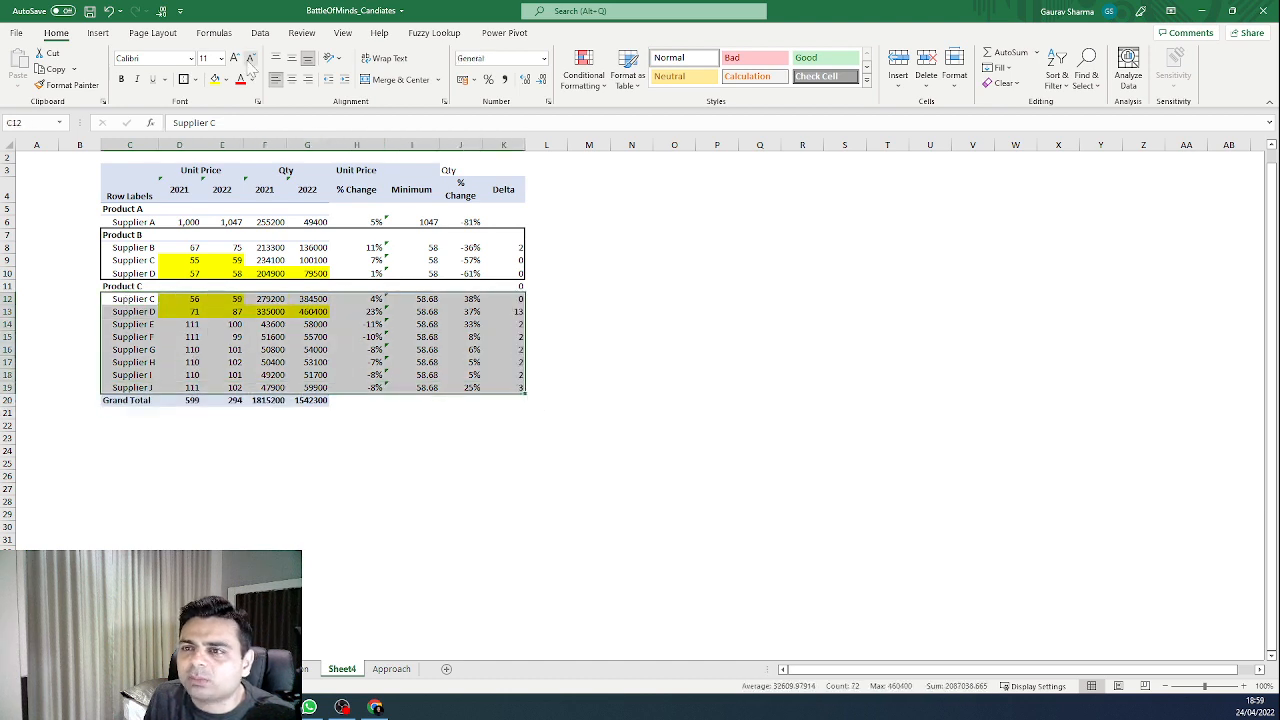
{"action": "left_click", "coordinate": [198, 80]}
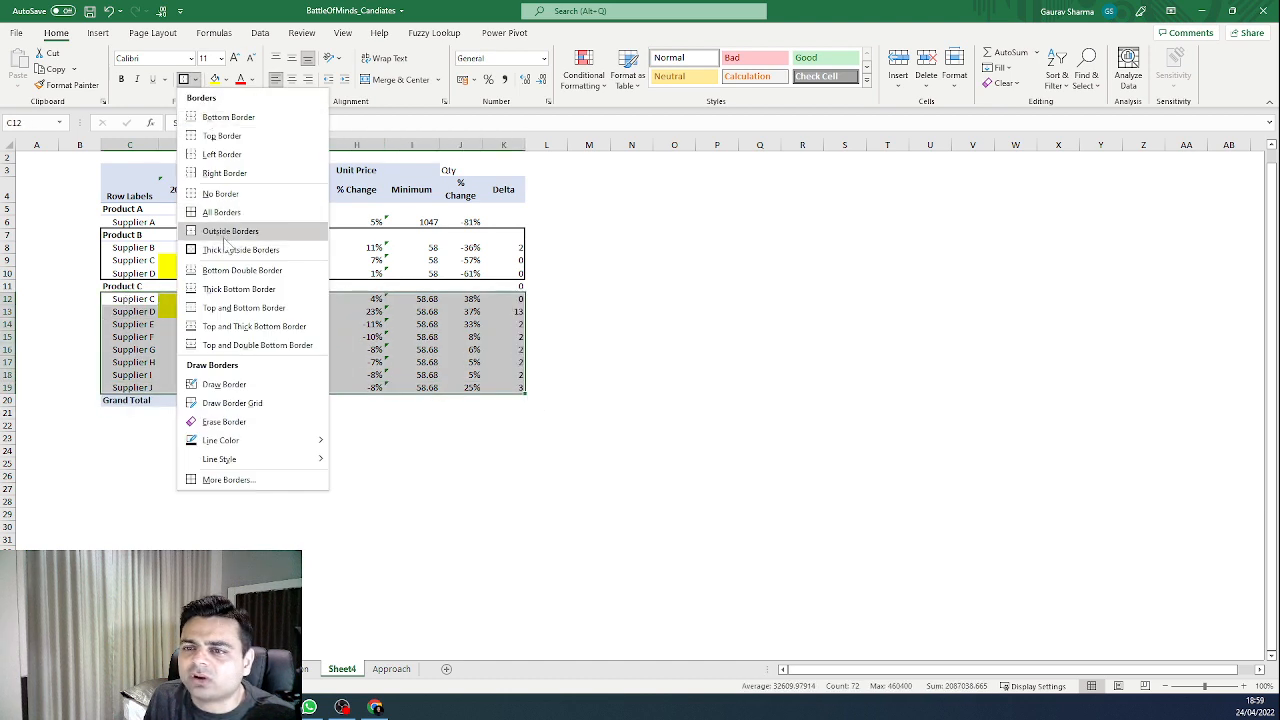
{"action": "left_click", "coordinate": [240, 232]}
Step: Highlight the Product C rows of Suppliers D to J, C13:K19, with yellow fill
{"action": "left_click", "coordinate": [508, 311]}
{"action": "left_click_drag", "start_coordinate": [508, 311], "coordinate": [140, 309]}
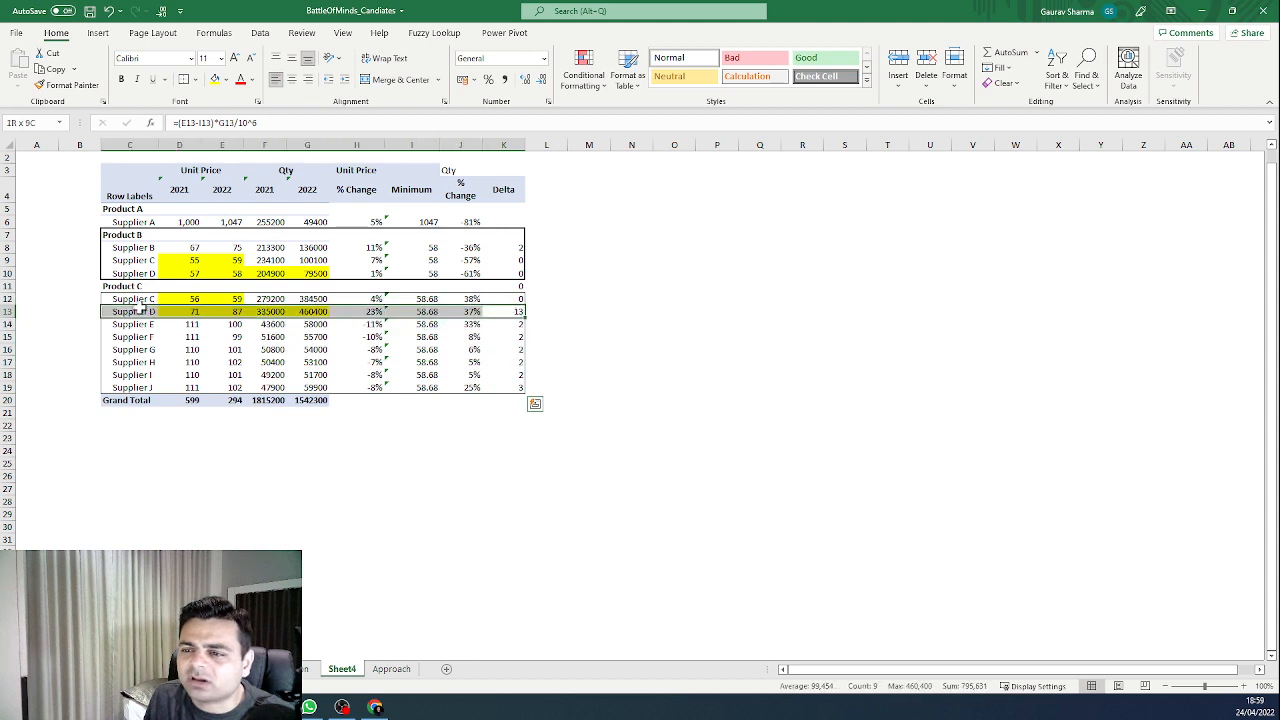
{"action": "left_click", "coordinate": [214, 79]}
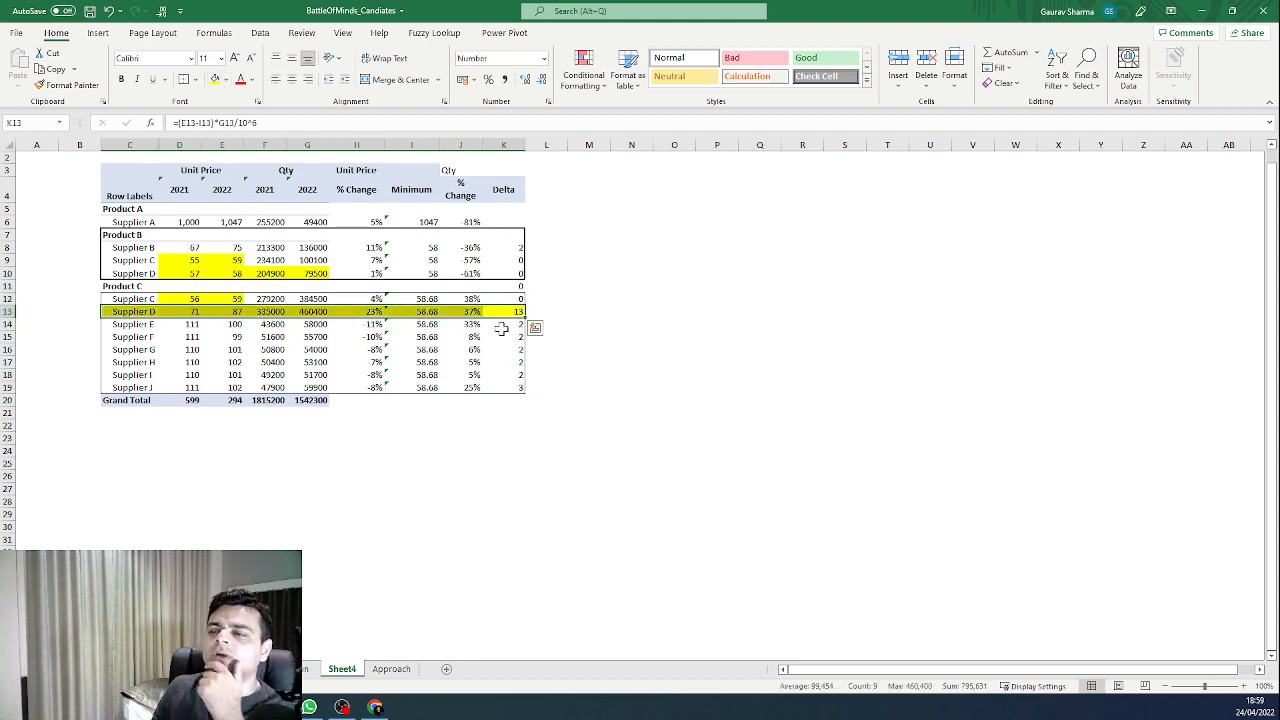
{"action": "left_click_drag", "start_coordinate": [505, 324], "coordinate": [140, 390]}
{"action": "left_click", "coordinate": [214, 79]}
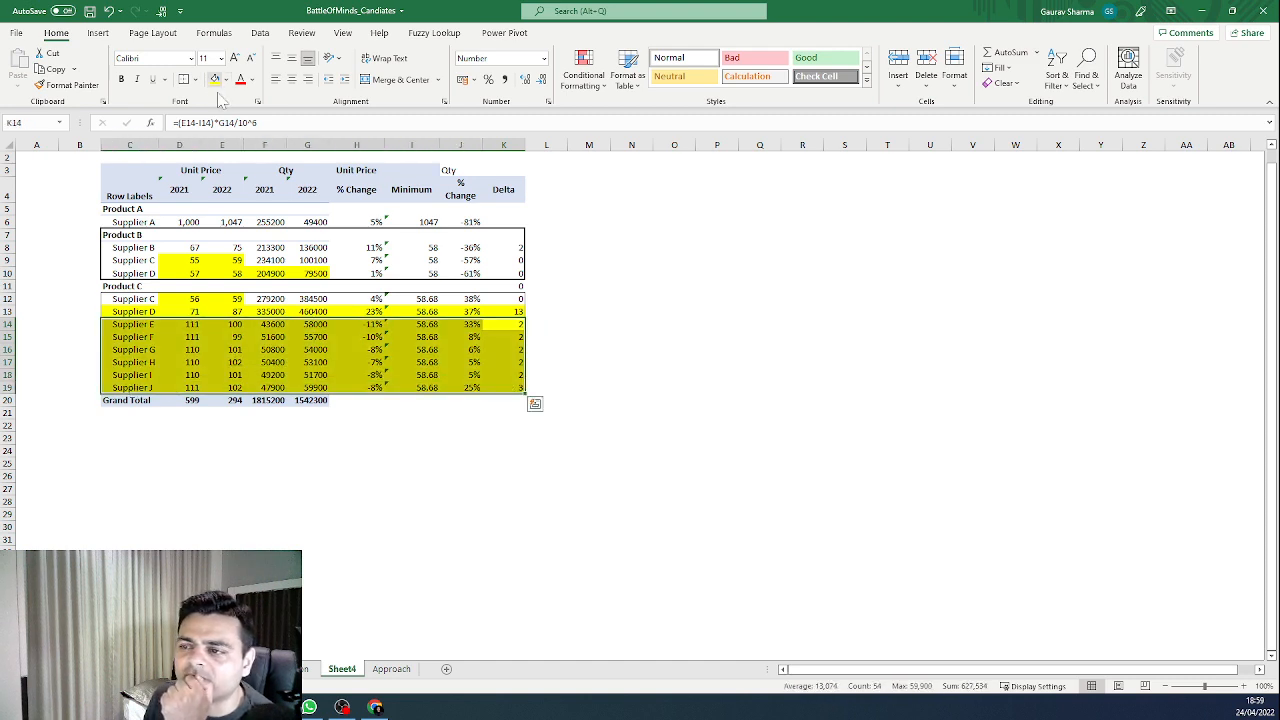
{"action": "left_click", "coordinate": [674, 337]}
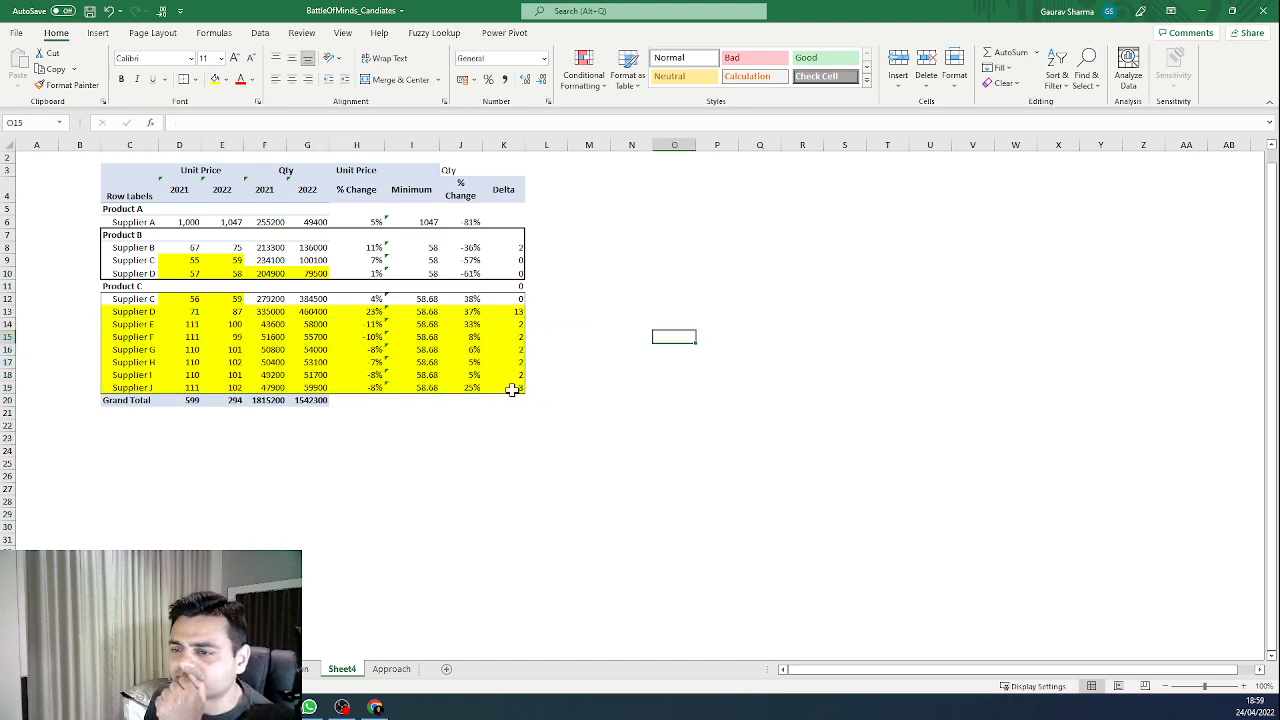
Step: Remove the Grand Total row below the supplier table and review Product C's Delta values for Suppliers D to J
{"action": "left_click", "coordinate": [80, 400]}
{"action": "left_click_drag", "start_coordinate": [103, 407], "coordinate": [370, 402]}
{"action": "key", "text": "Delete"}
{"action": "left_click", "coordinate": [334, 551]}
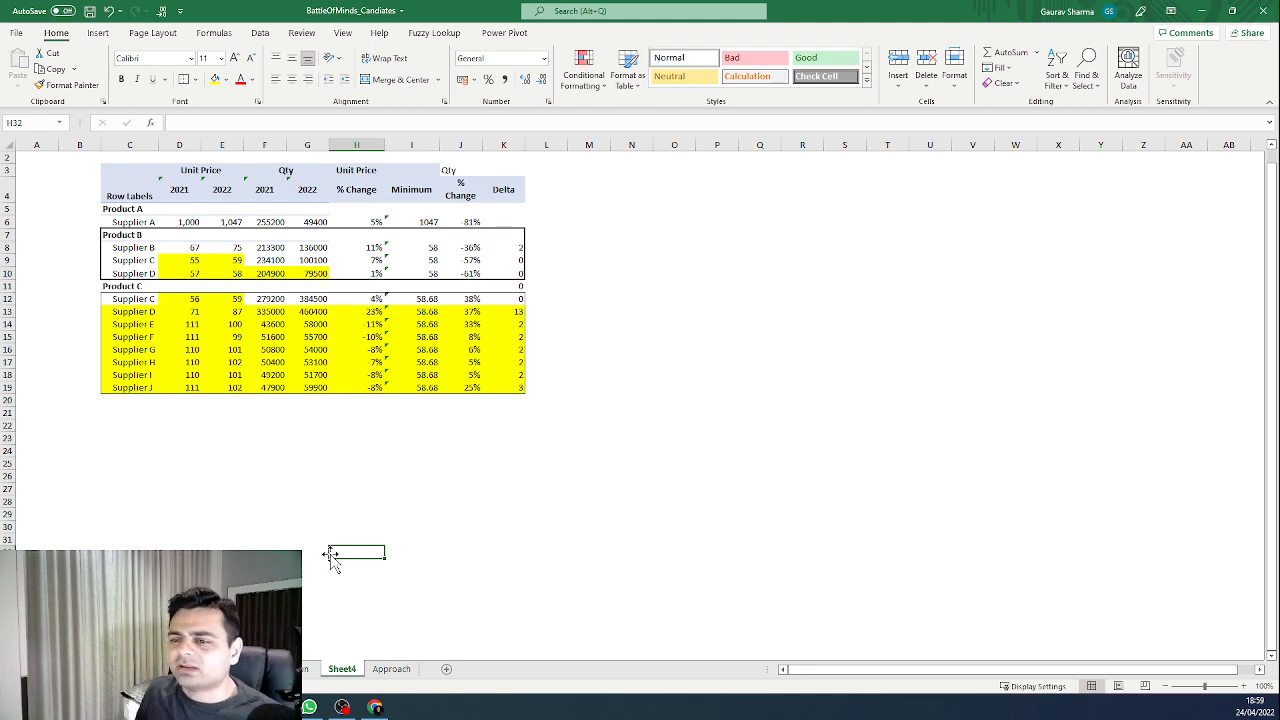
{"action": "left_click_drag", "start_coordinate": [505, 323], "coordinate": [497, 386]}
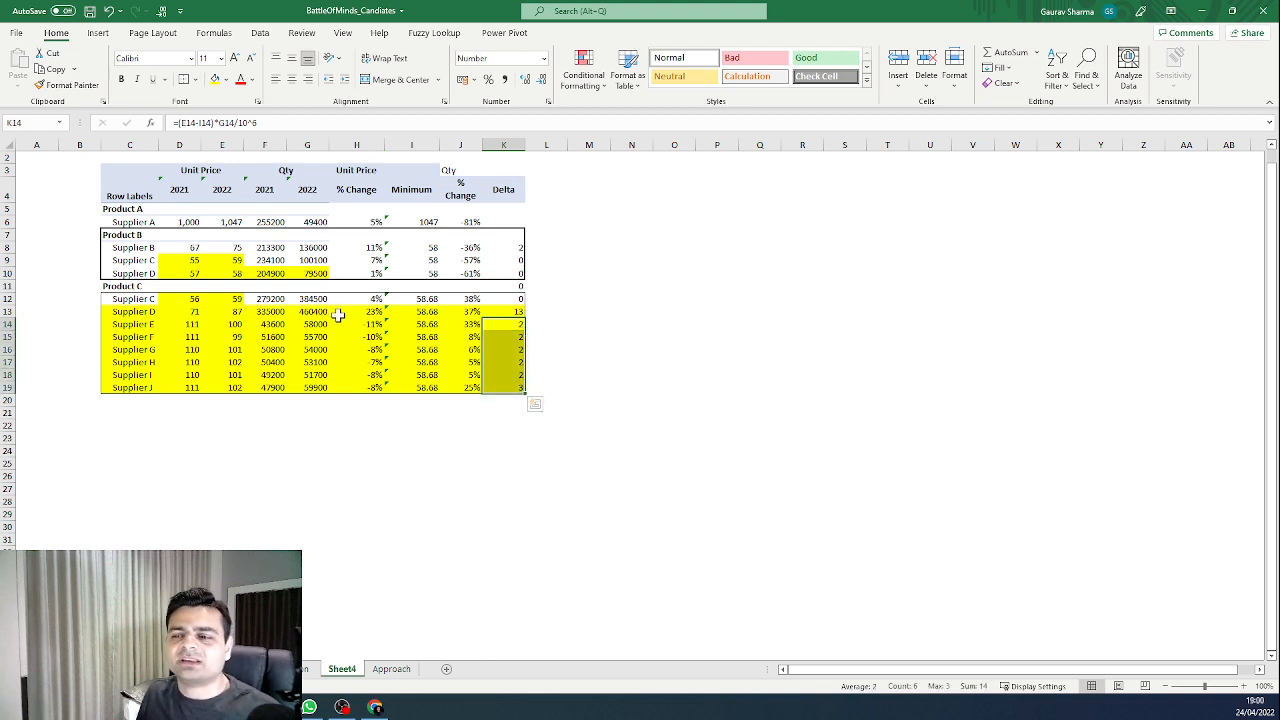
{"action": "left_click", "coordinate": [508, 312]}
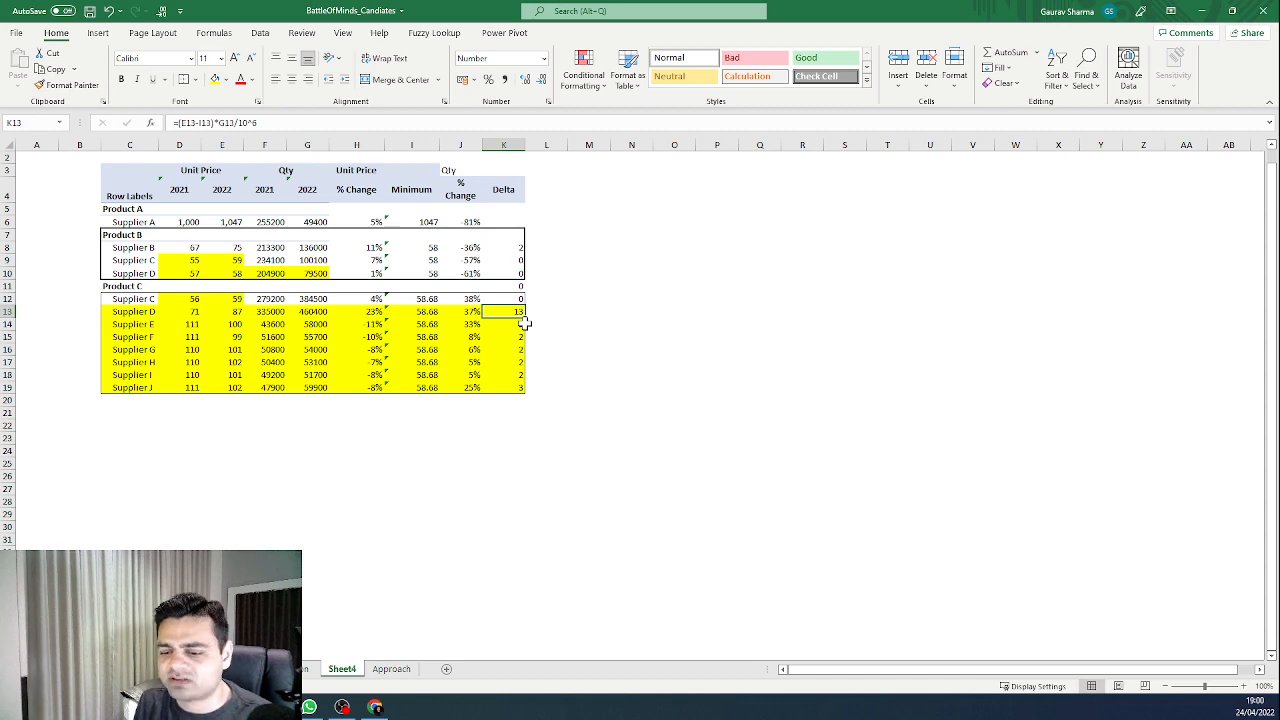
Step: On the supplier pivot table sheet, auto-fit column C so the 2022 unit prices display in full
{"action": "left_click", "coordinate": [288, 669]}
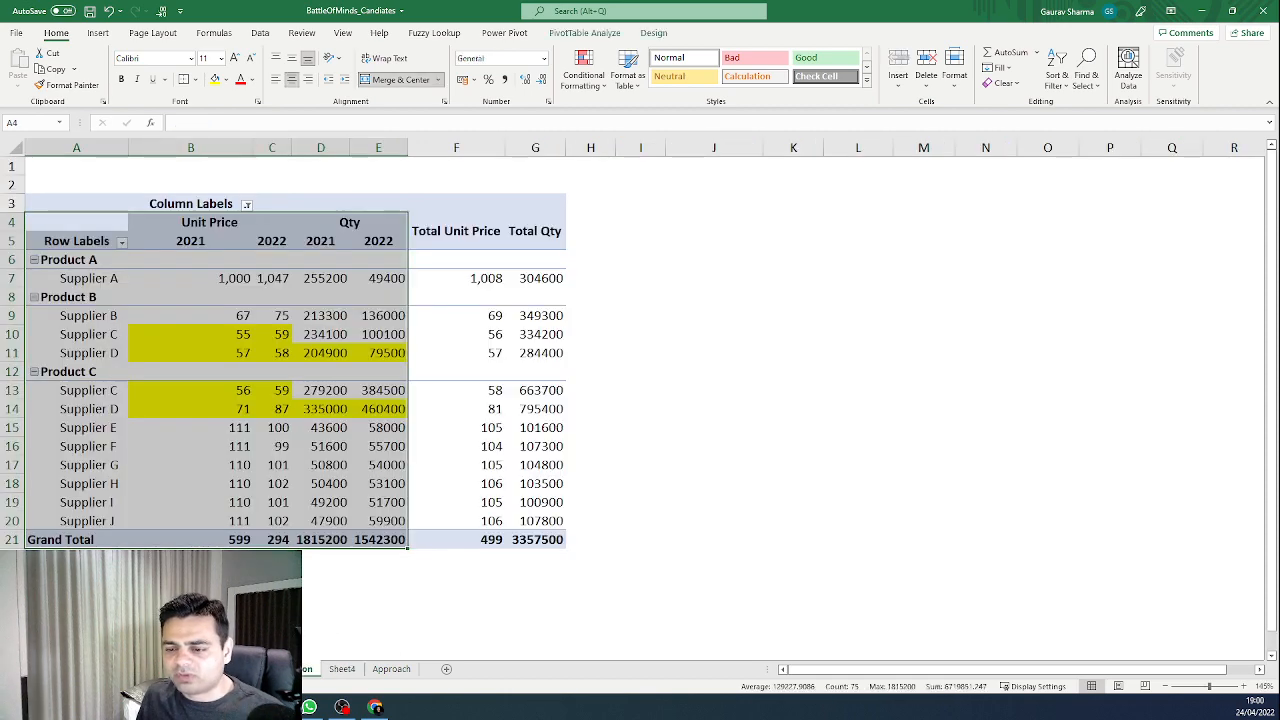
{"action": "scroll", "coordinate": [335, 390], "scroll_direction": "down", "scroll_amount": 2}
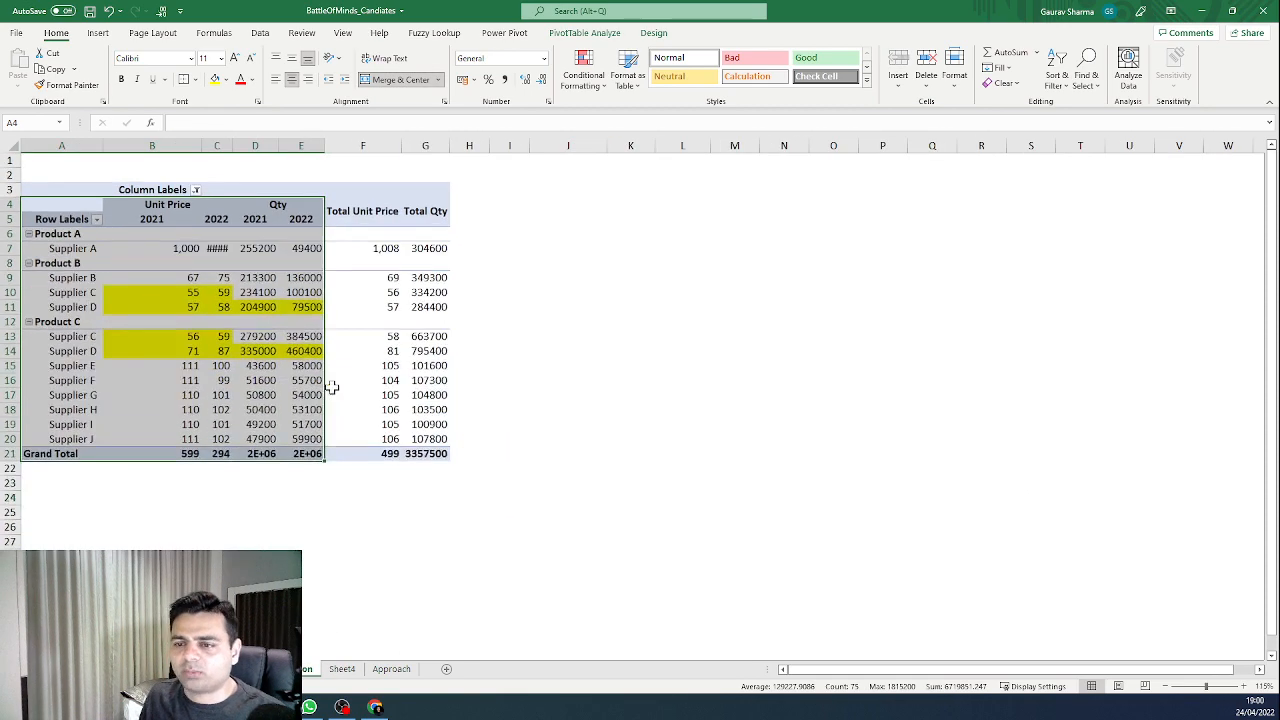
{"action": "left_click", "coordinate": [258, 277]}
{"action": "double_click", "coordinate": [235, 146]}
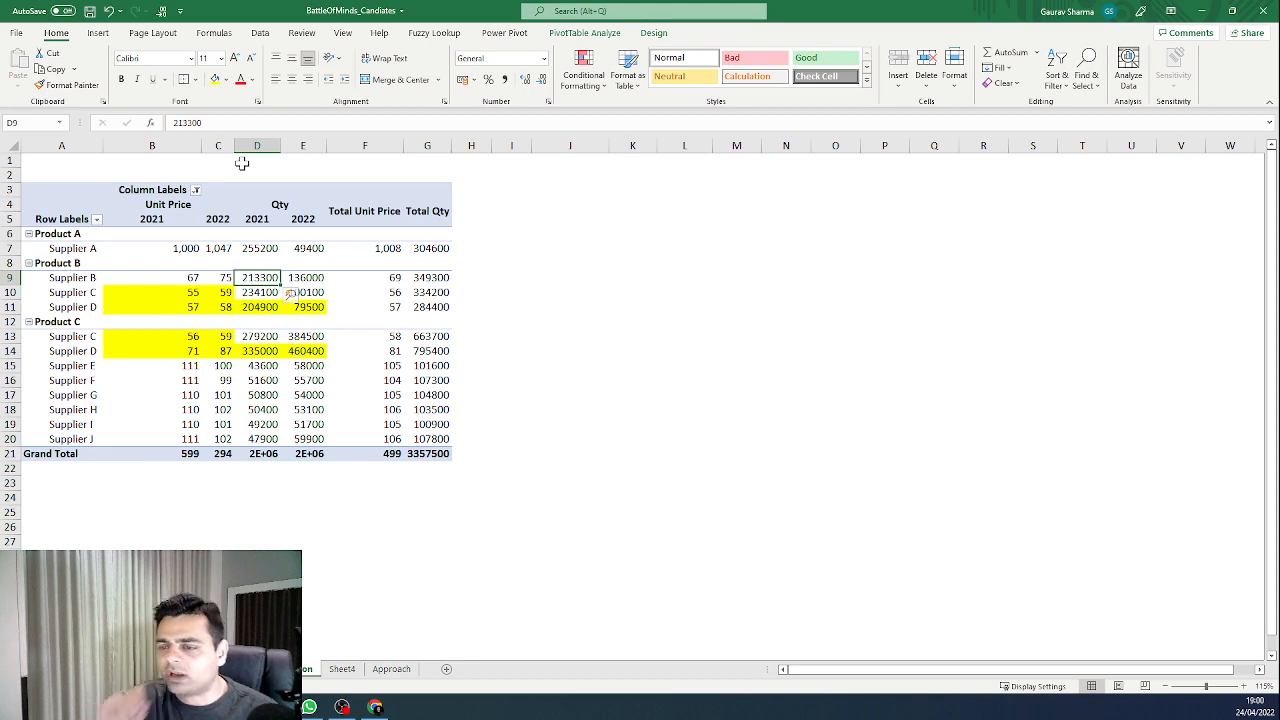
{"action": "left_click", "coordinate": [250, 263]}
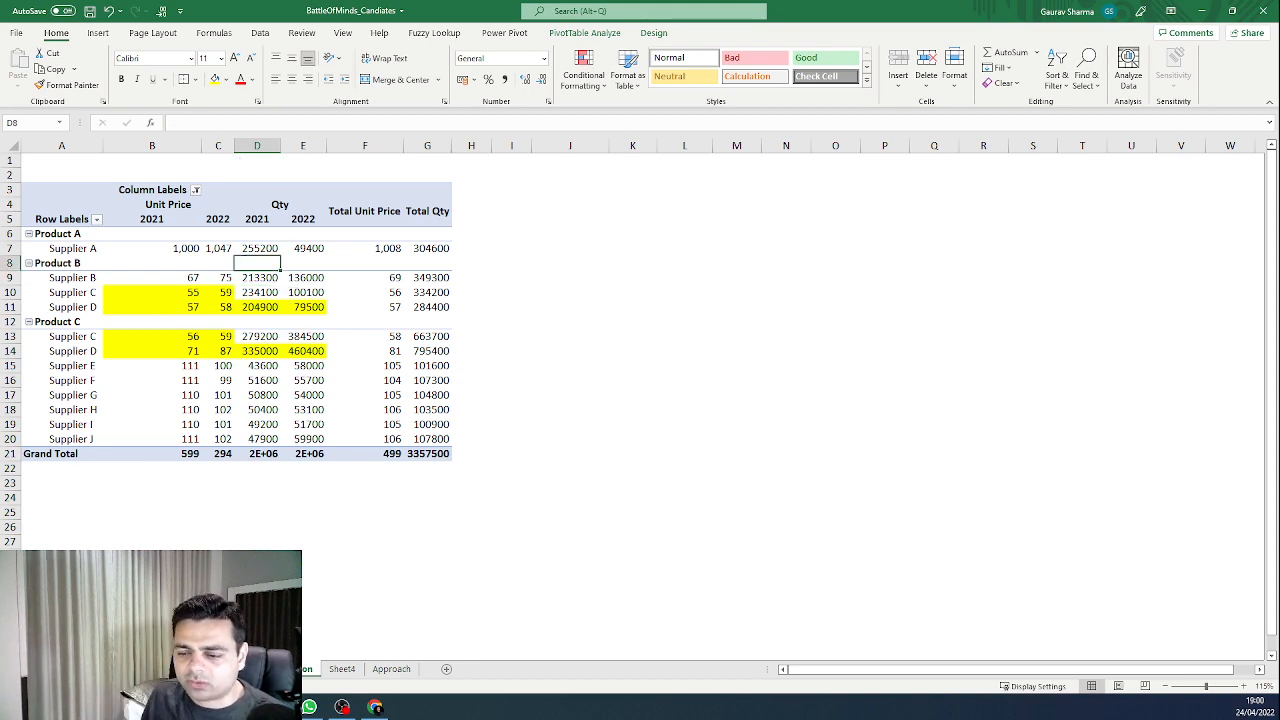
Step: Create a PivotTable on a new worksheet from Raw Data A1:H1734, without adding the data to the Data Model
{"action": "left_click", "coordinate": [236, 669]}
{"action": "left_click", "coordinate": [164, 294]}
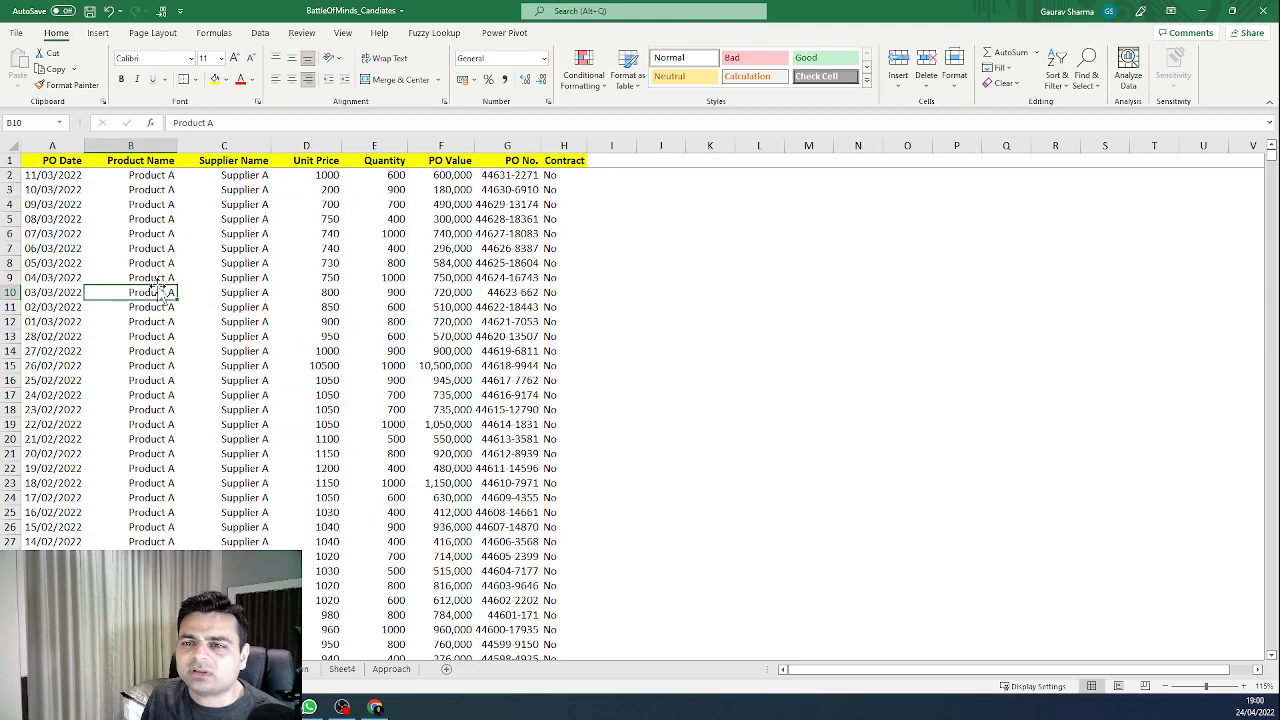
{"action": "left_click", "coordinate": [97, 33]}
{"action": "left_click", "coordinate": [22, 75]}
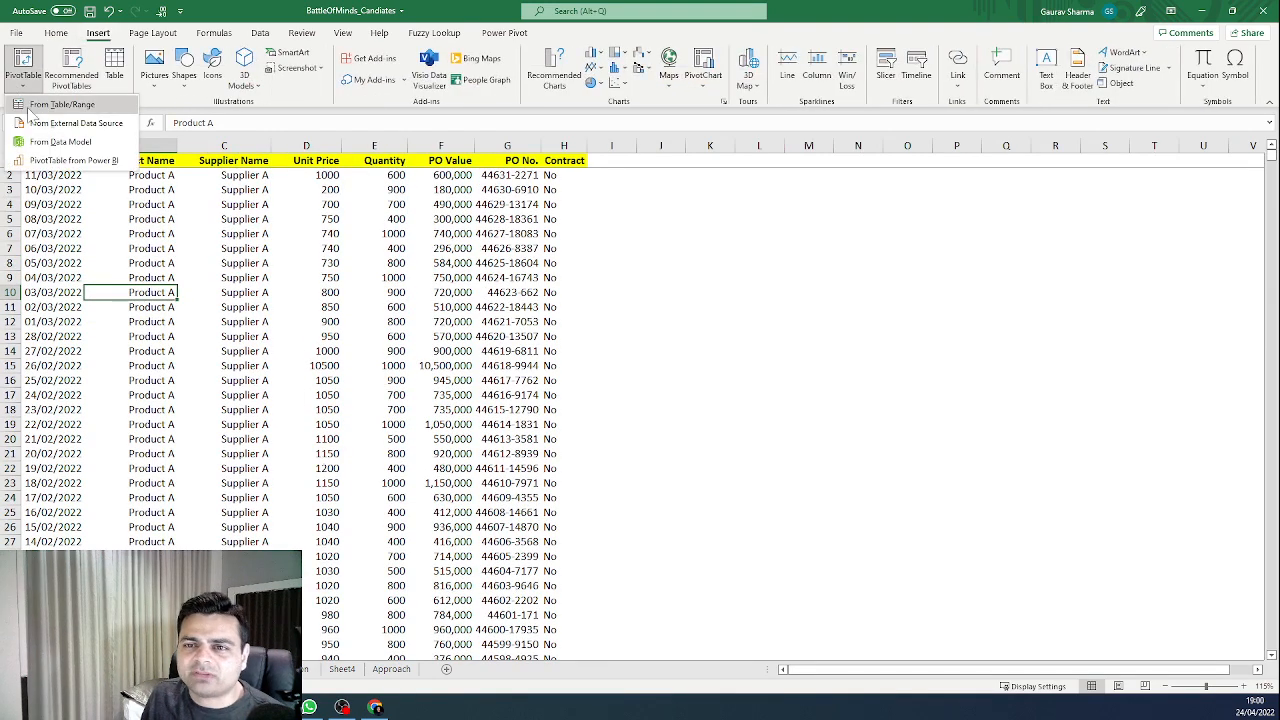
{"action": "left_click", "coordinate": [60, 117]}
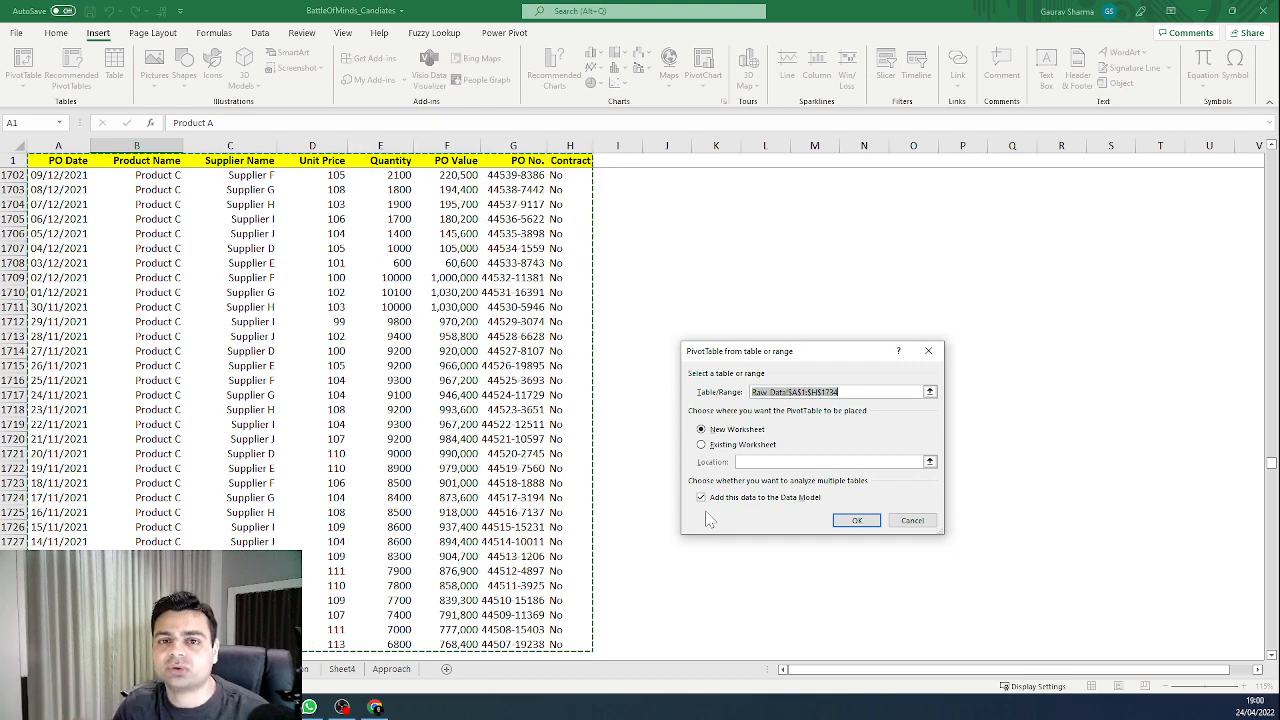
{"action": "left_click", "coordinate": [702, 497]}
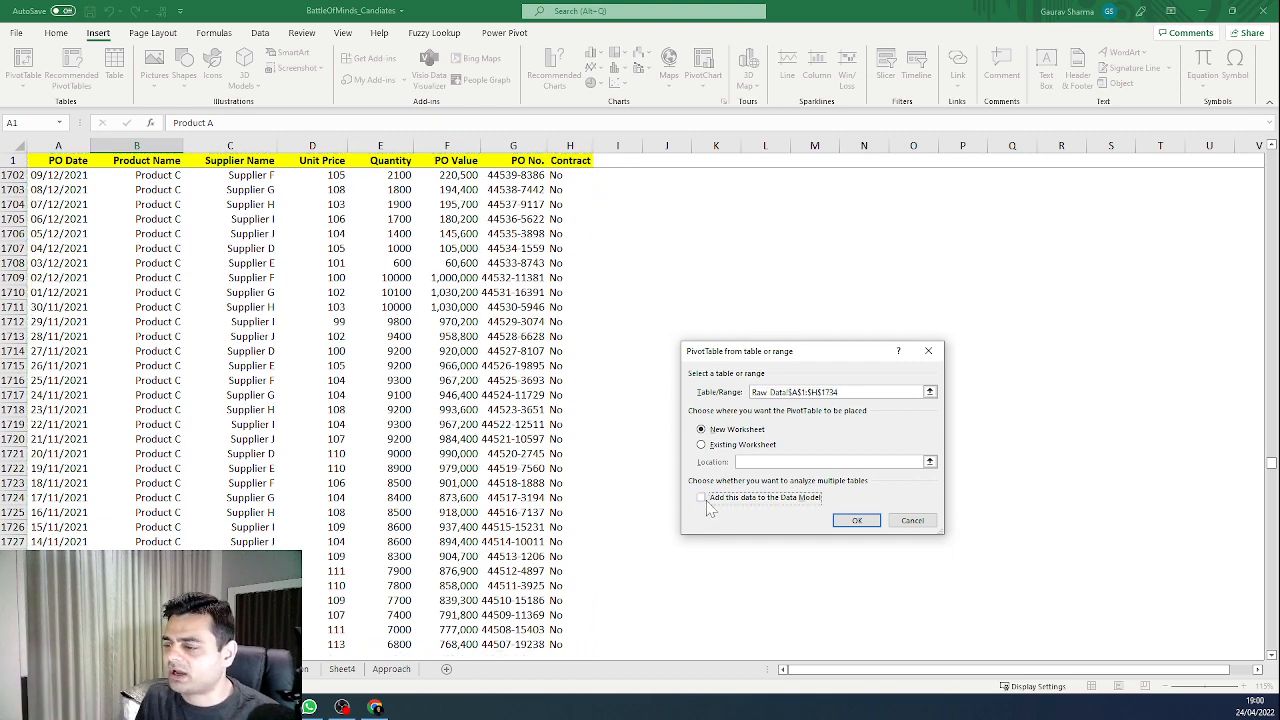
{"action": "left_click", "coordinate": [857, 521]}
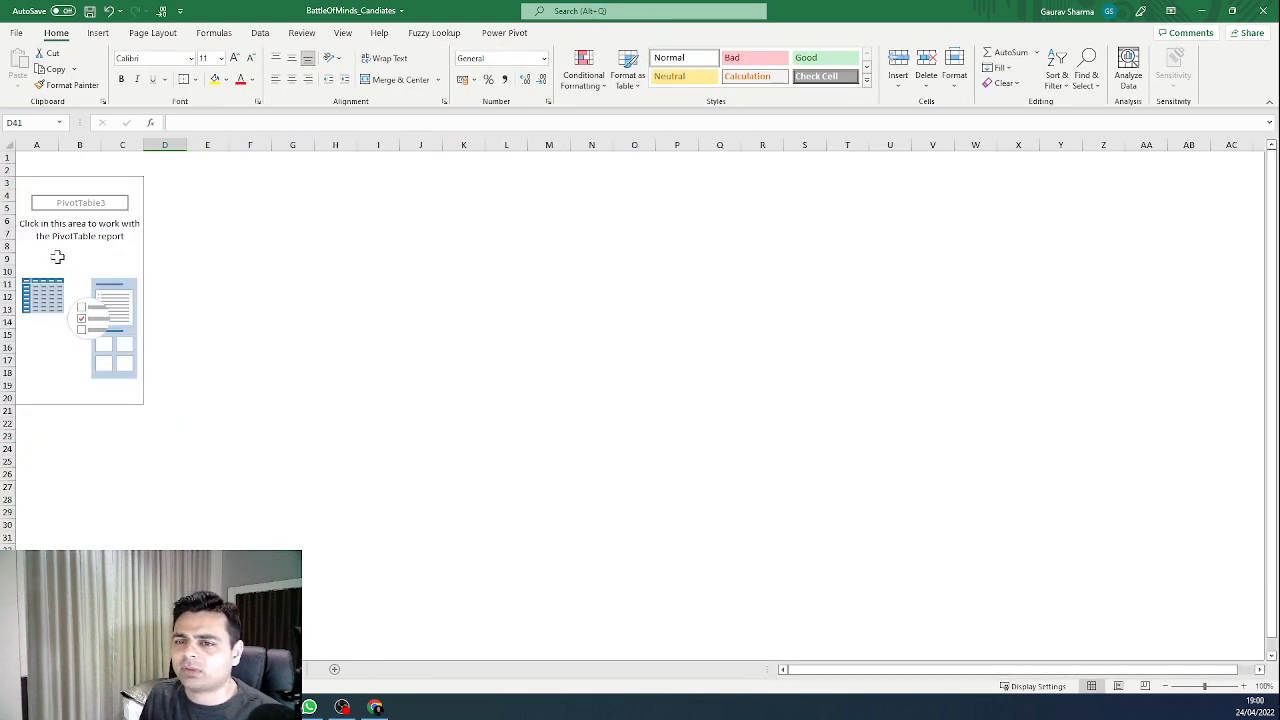
Step: Lay out the new PivotTable with Product Name and Supplier Name as rows and Years as columns
{"action": "left_click", "coordinate": [57, 257]}
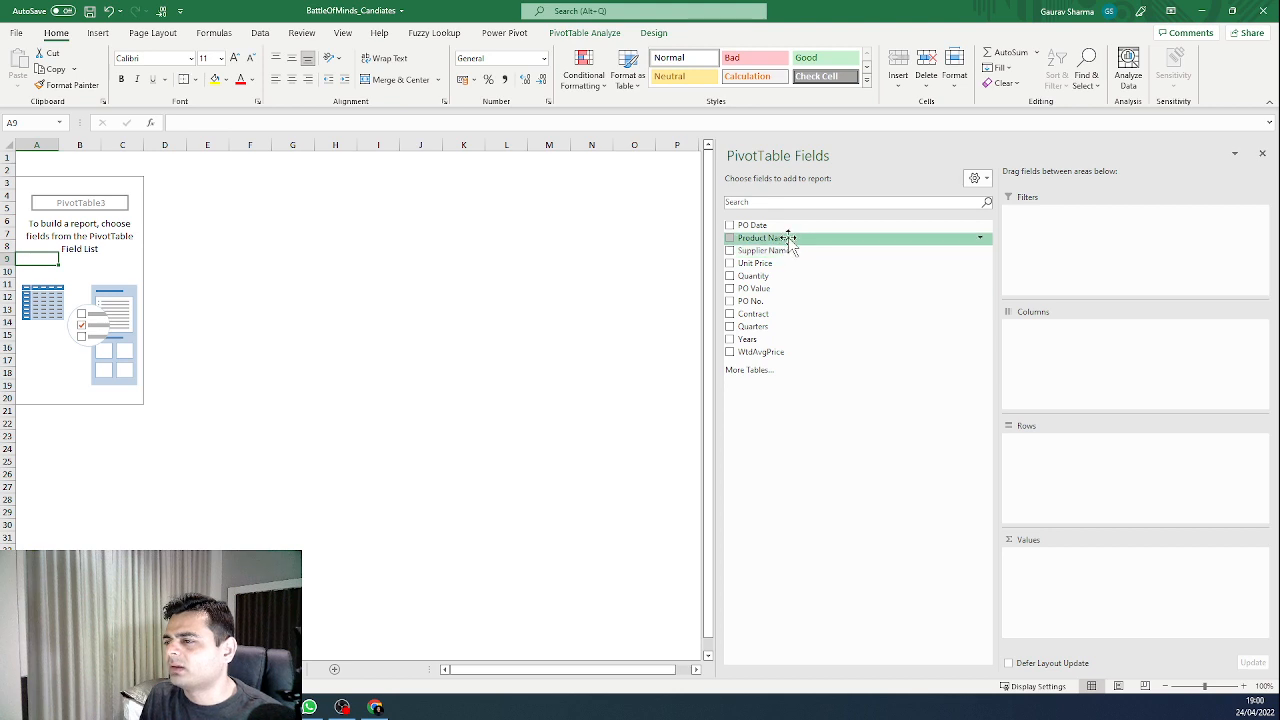
{"action": "left_click_drag", "start_coordinate": [790, 238], "coordinate": [1094, 457]}
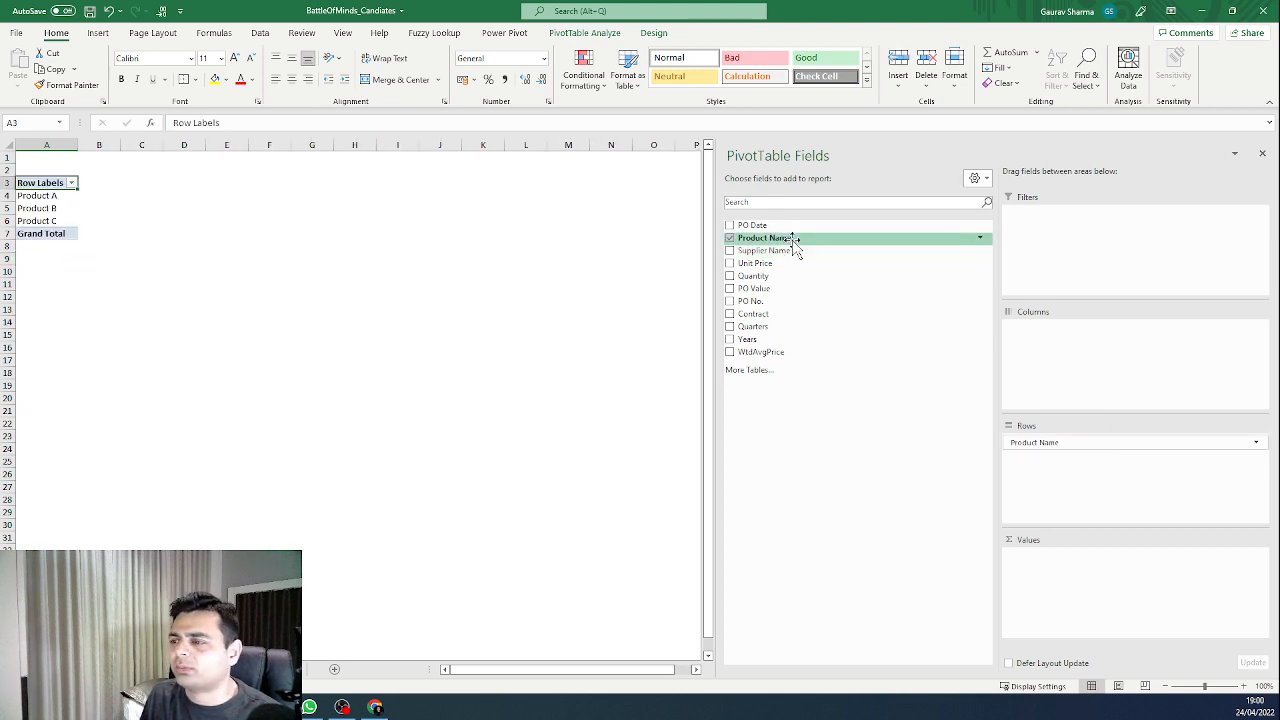
{"action": "left_click_drag", "start_coordinate": [786, 251], "coordinate": [1080, 462]}
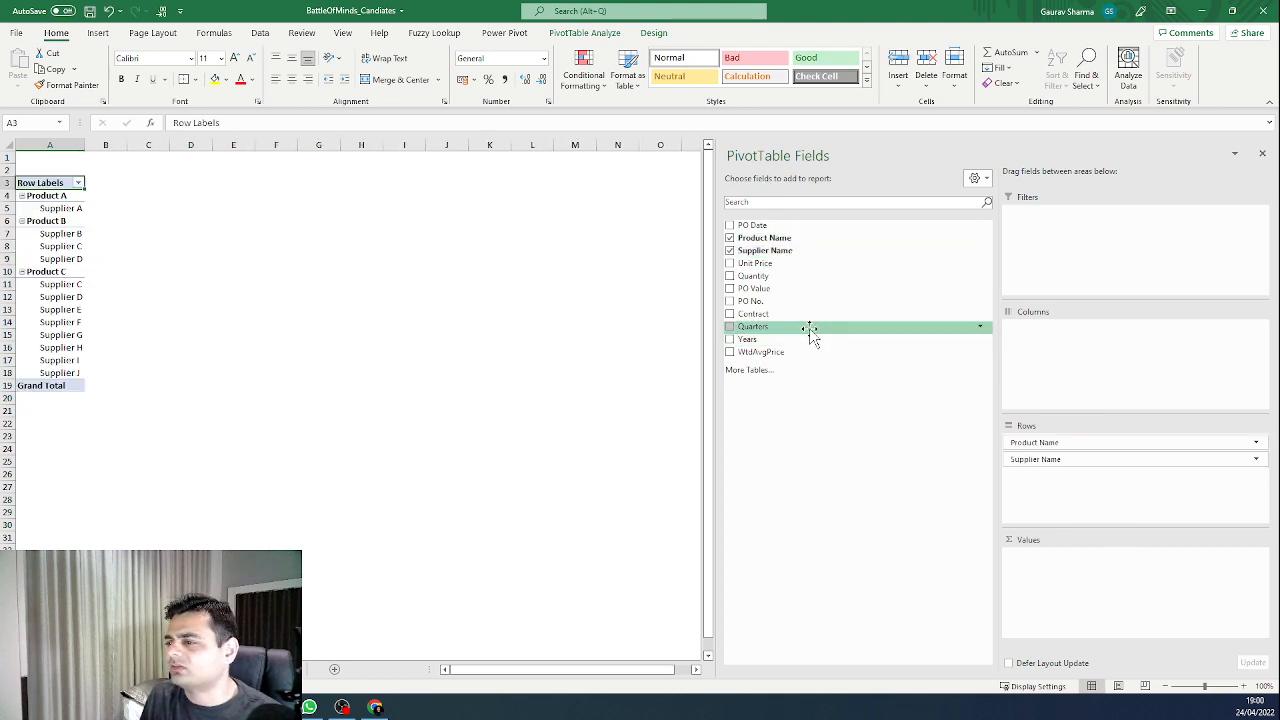
{"action": "left_click_drag", "start_coordinate": [812, 340], "coordinate": [1111, 374]}
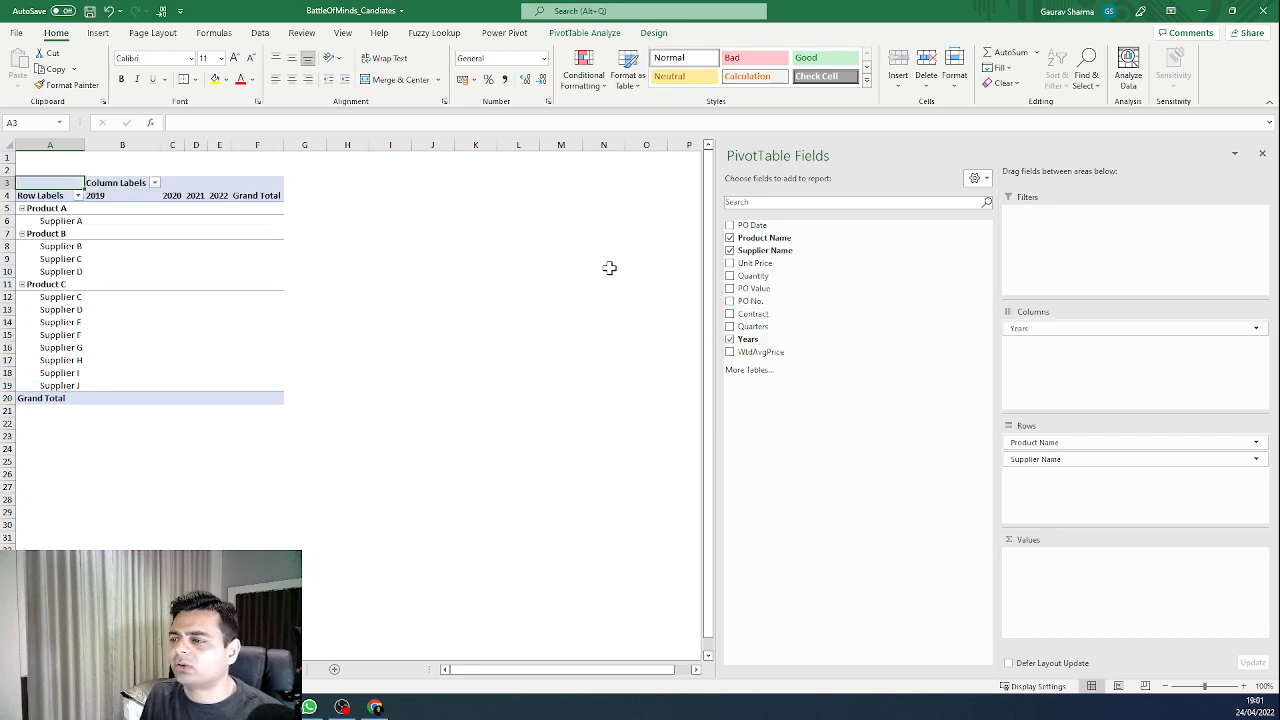
Step: Add a calculated field named Wtd_Avg_Price with the formula 'PO Value'/Quantity to the PivotTable
{"action": "left_click", "coordinate": [196, 284]}
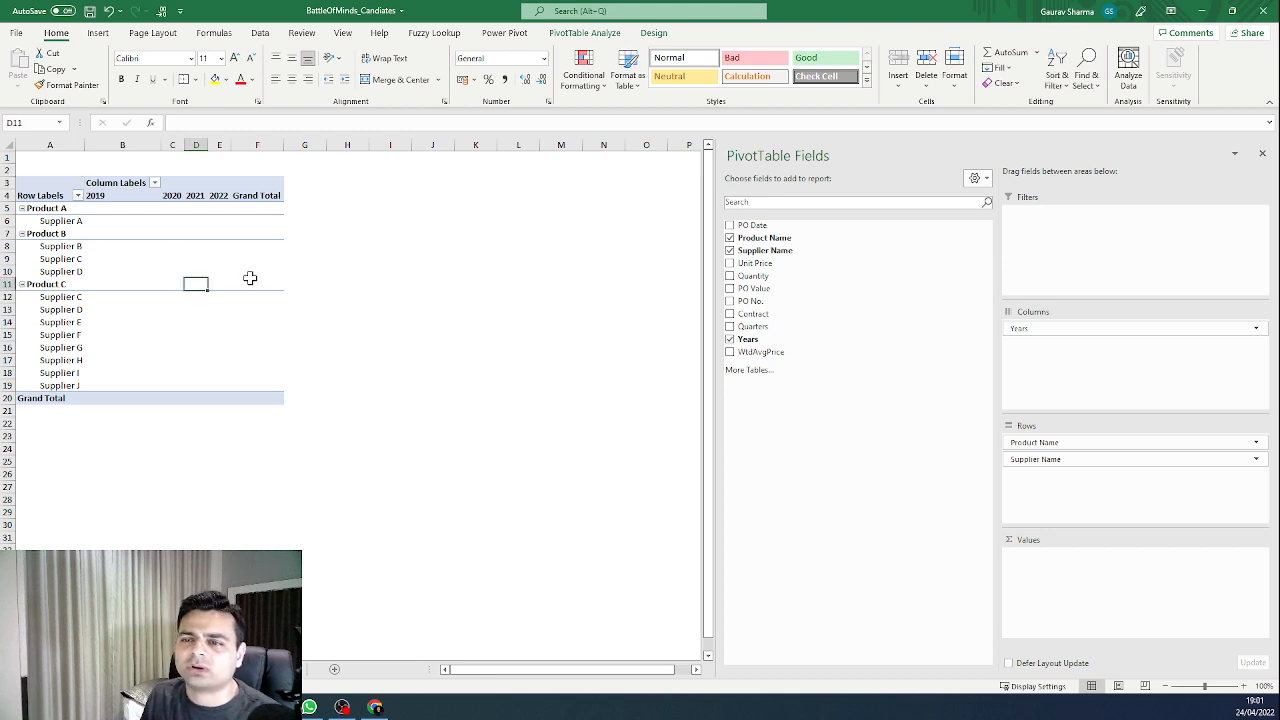
{"action": "left_click", "coordinate": [600, 33]}
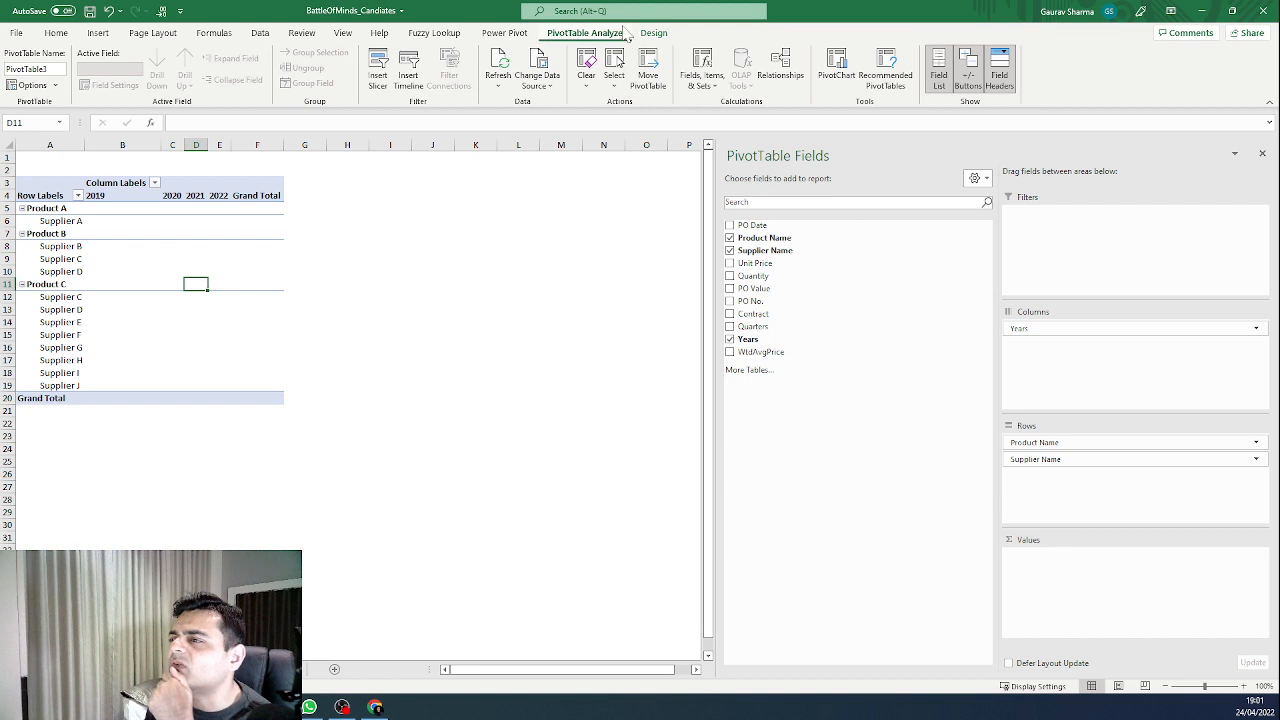
{"action": "left_click", "coordinate": [702, 78]}
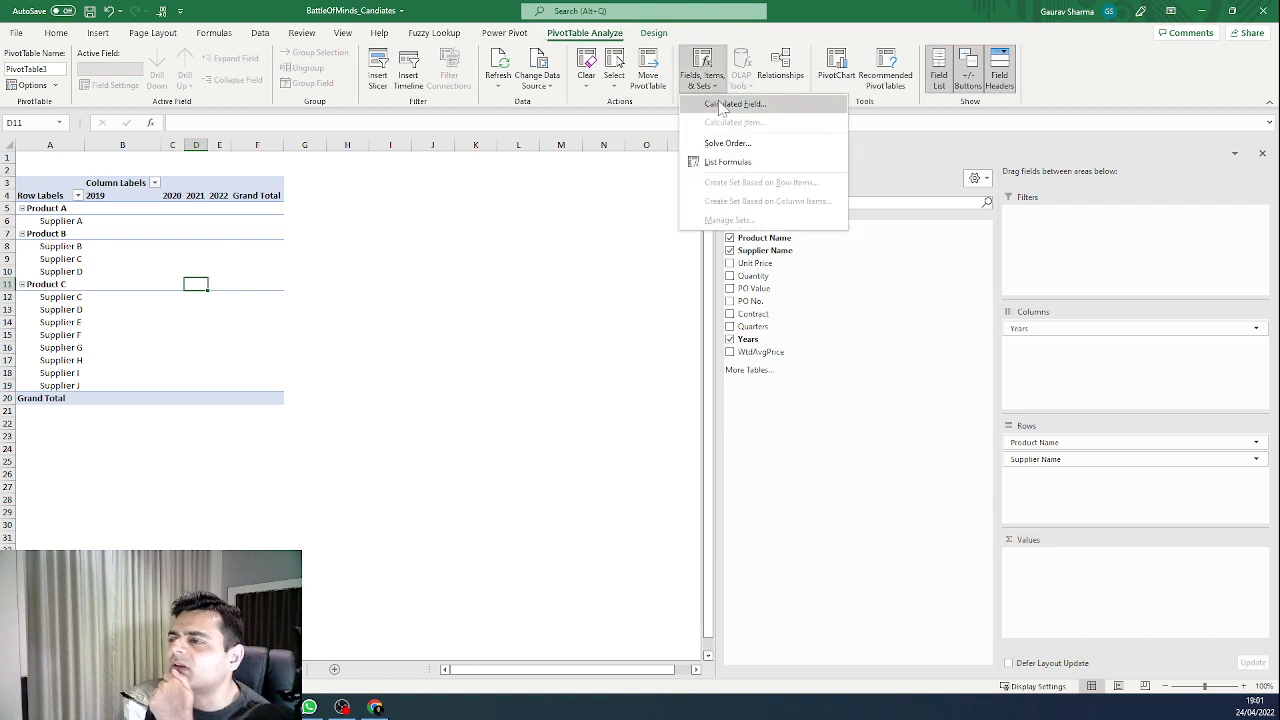
{"action": "left_click", "coordinate": [722, 104]}
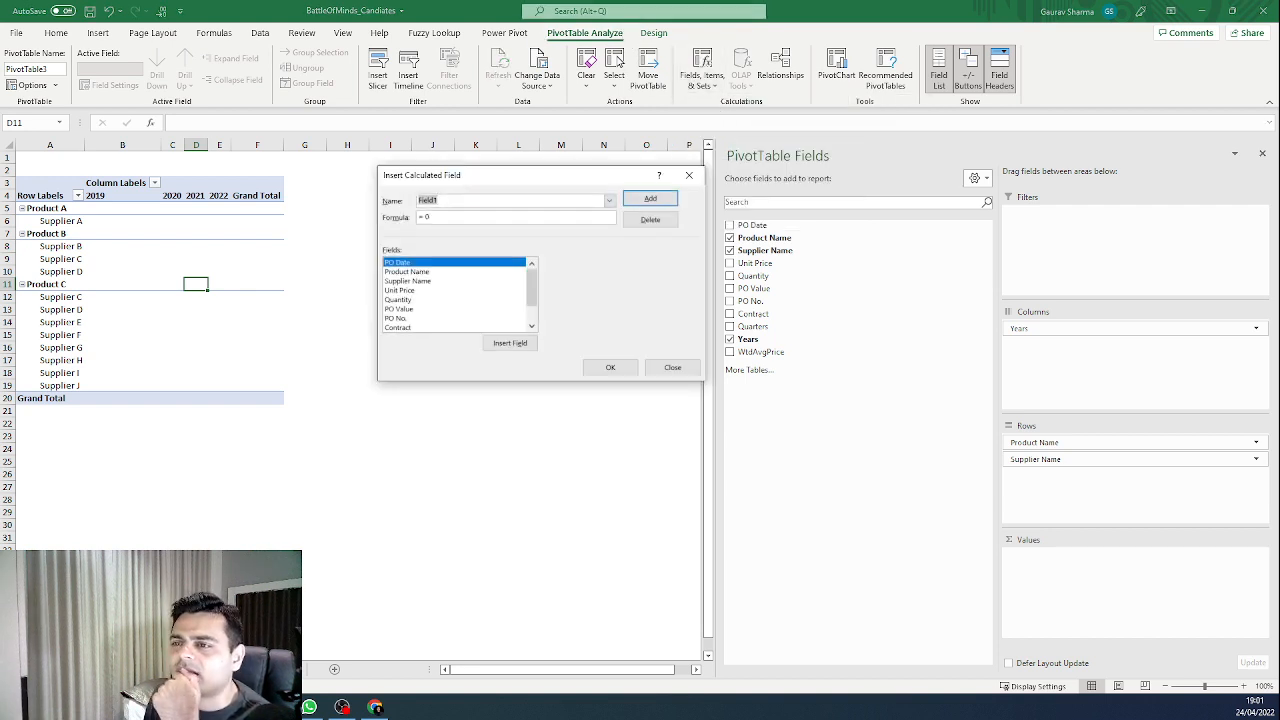
{"action": "type", "text": "Wtd_Avg_Price"}
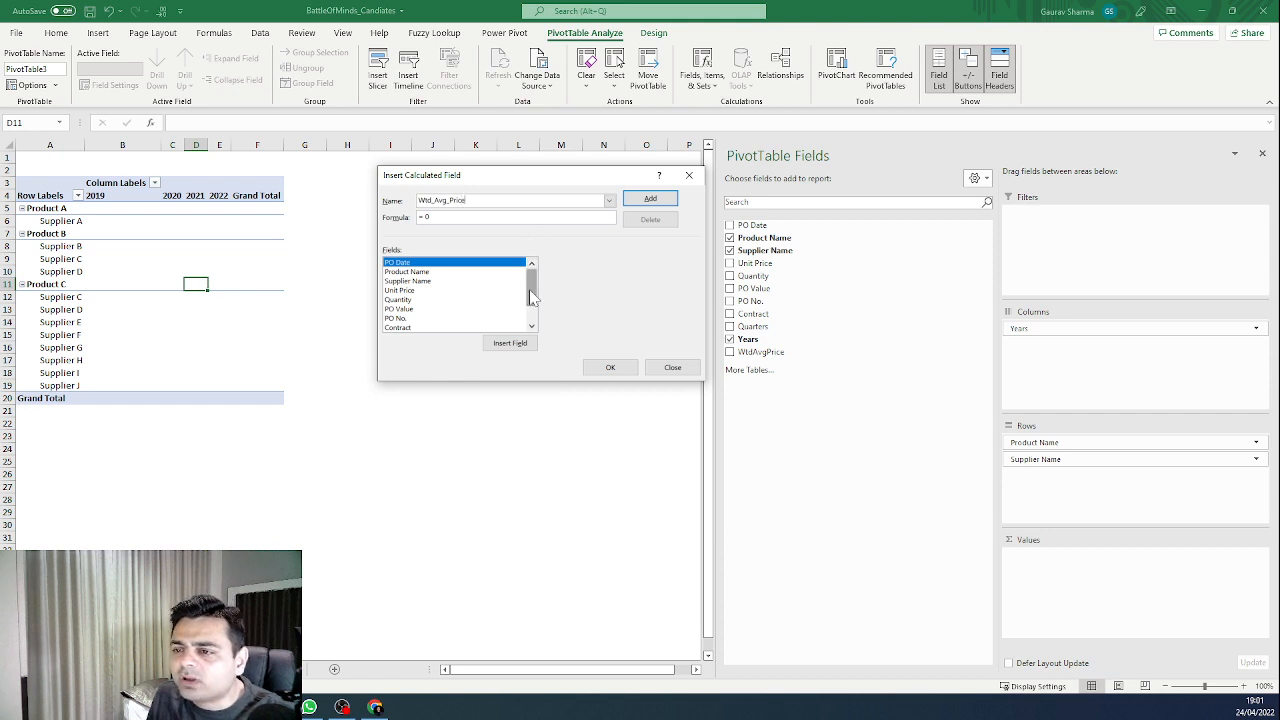
{"action": "left_click", "coordinate": [456, 310]}
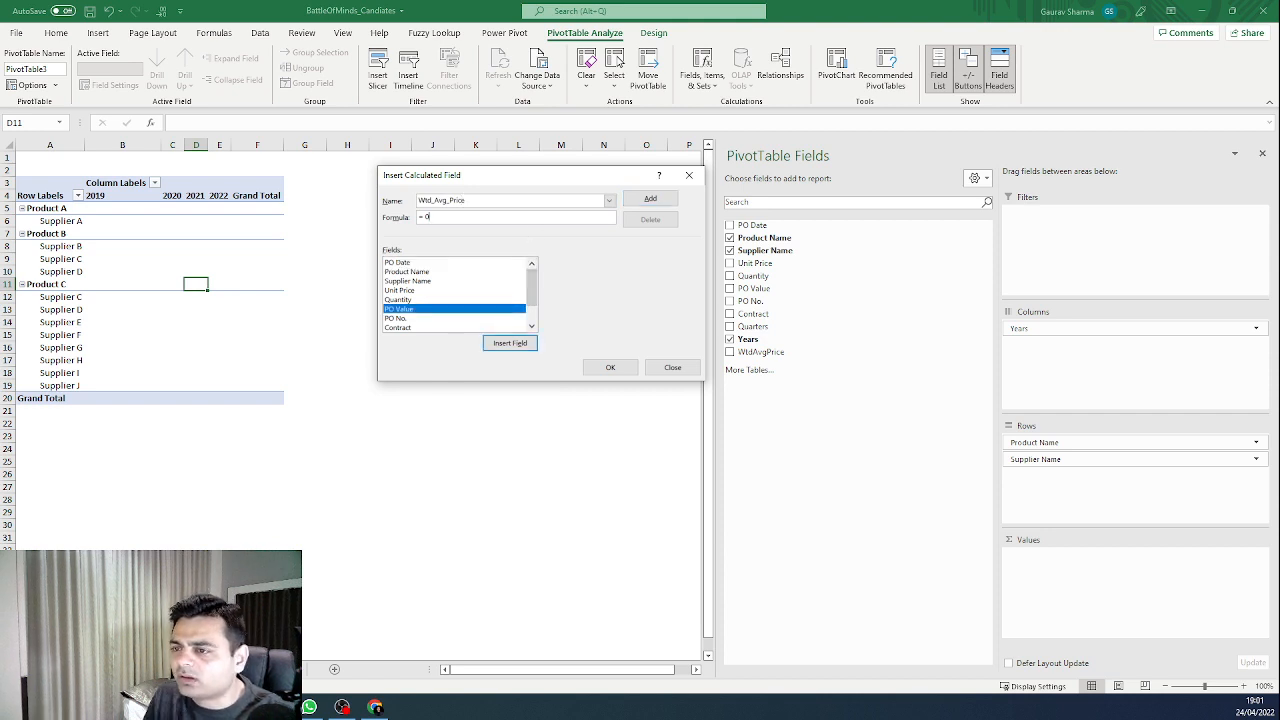
{"action": "key", "text": "BackSpace"}
{"action": "double_click", "coordinate": [416, 311]}
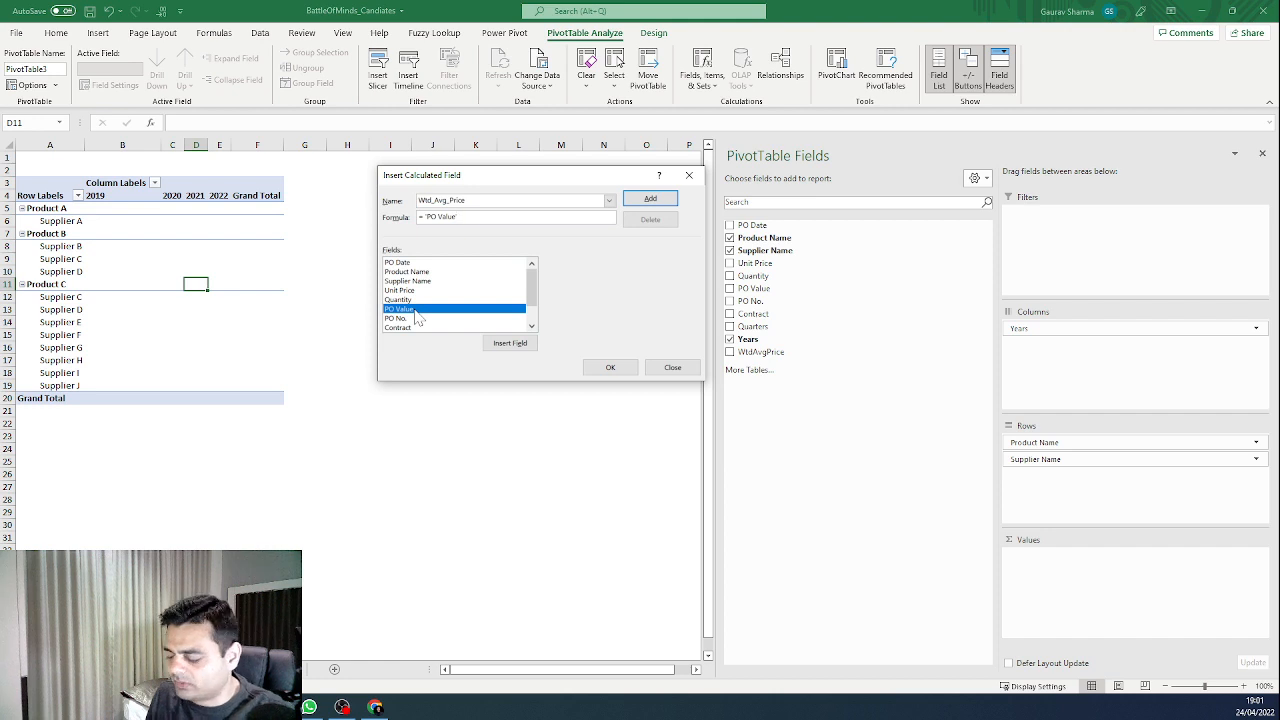
{"action": "type", "text": "/"}
{"action": "double_click", "coordinate": [424, 300]}
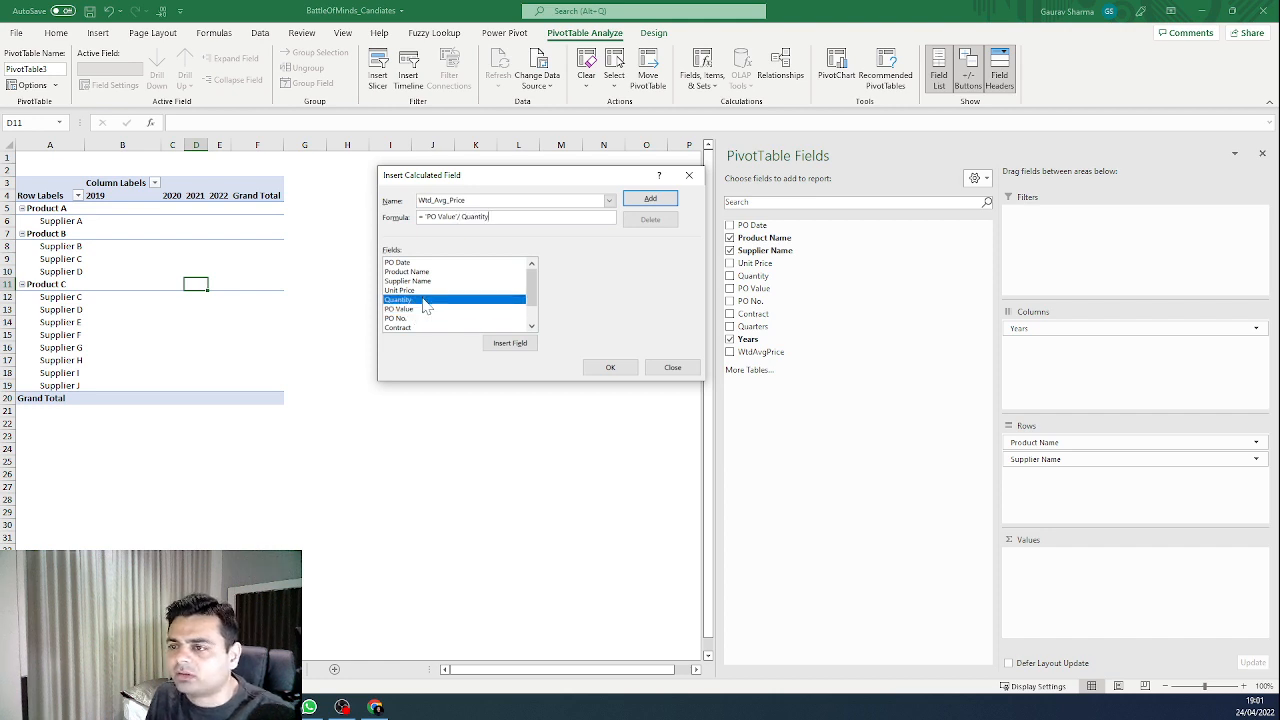
{"action": "left_click", "coordinate": [628, 370]}
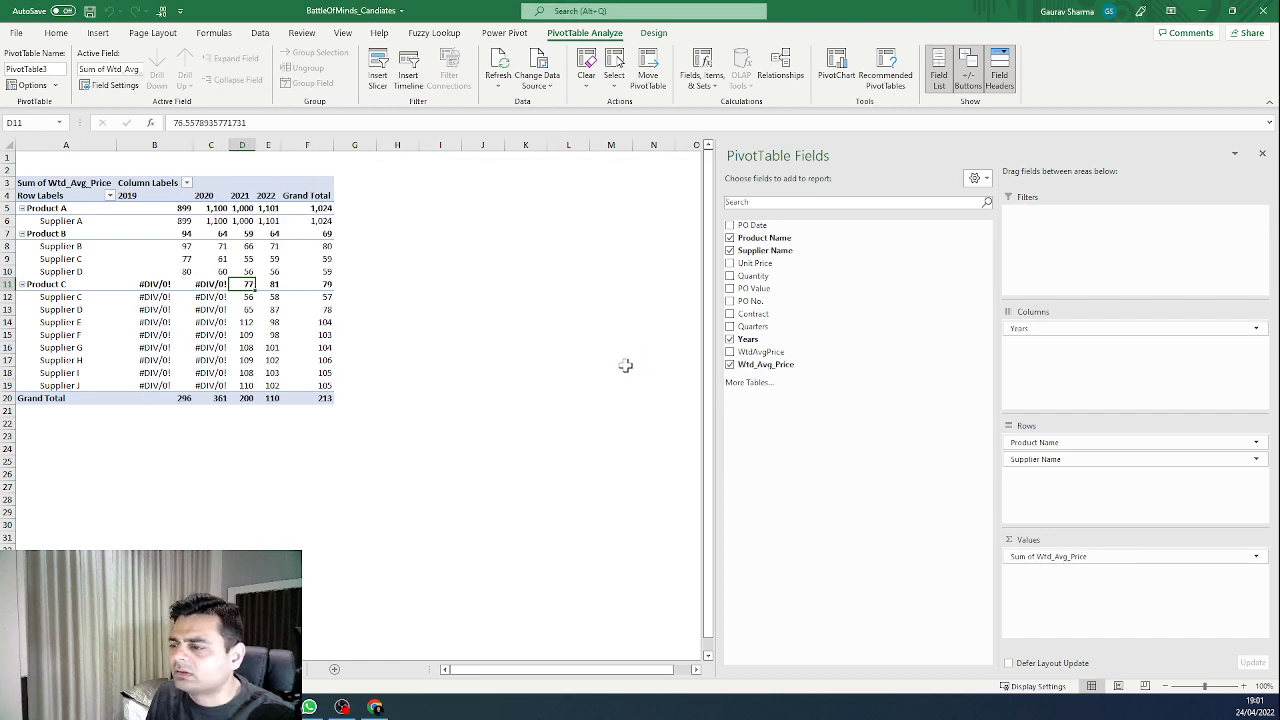
Step: Summarize the Wtd_Avg_Price value field by Average and give it the custom name Unit_price(wtd)
{"action": "left_click", "coordinate": [1095, 557]}
{"action": "left_click", "coordinate": [1165, 543]}
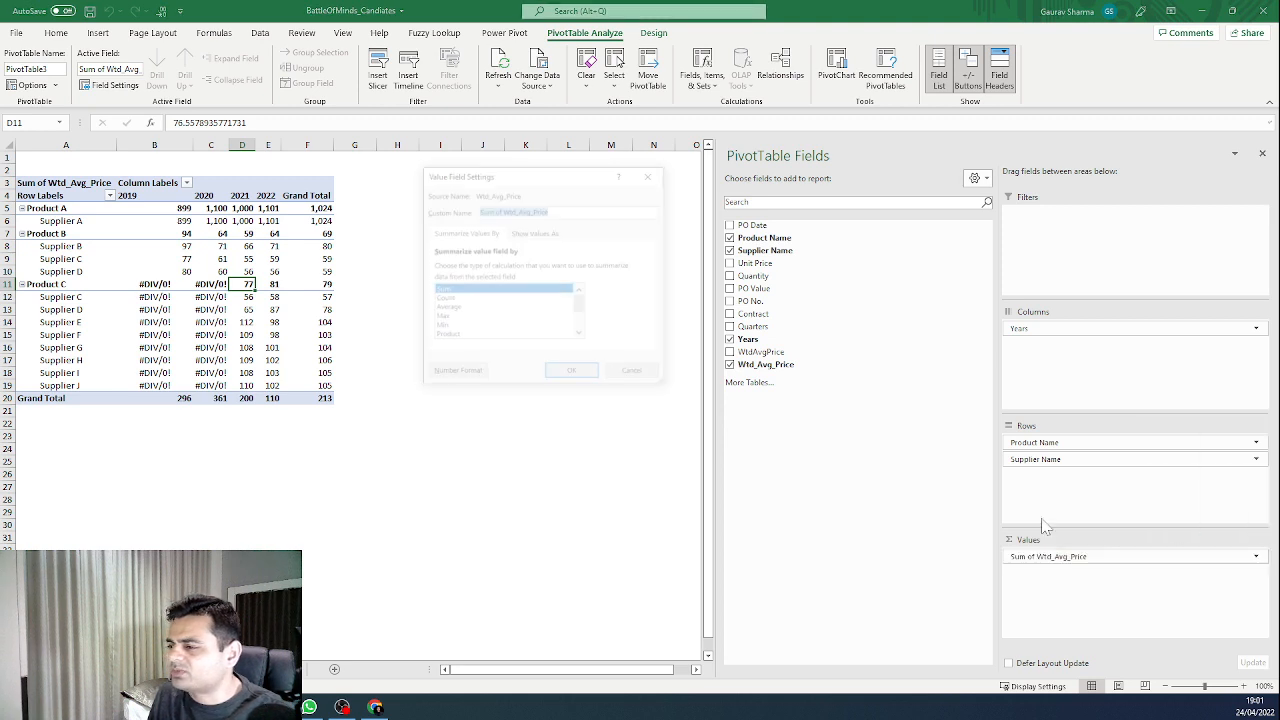
{"action": "left_click", "coordinate": [466, 306]}
{"action": "left_click_drag", "start_coordinate": [579, 208], "coordinate": [477, 208]}
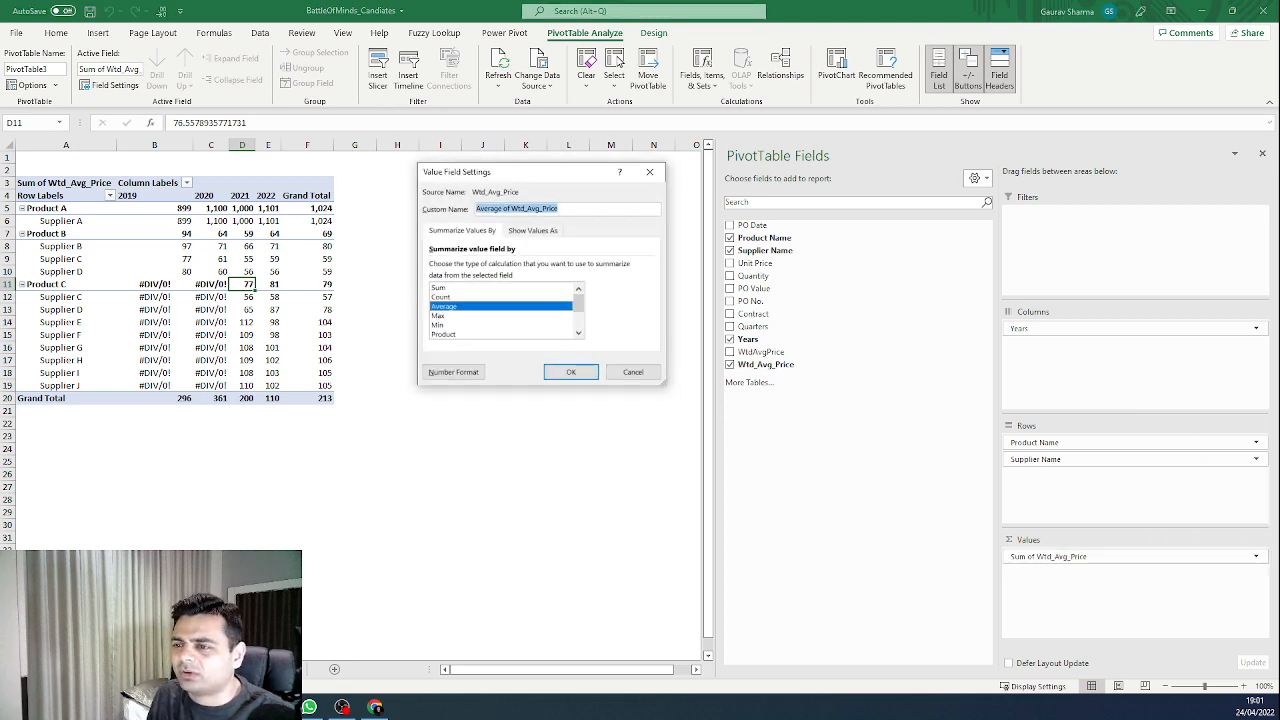
{"action": "type", "text": "Unit_price(wtd"}
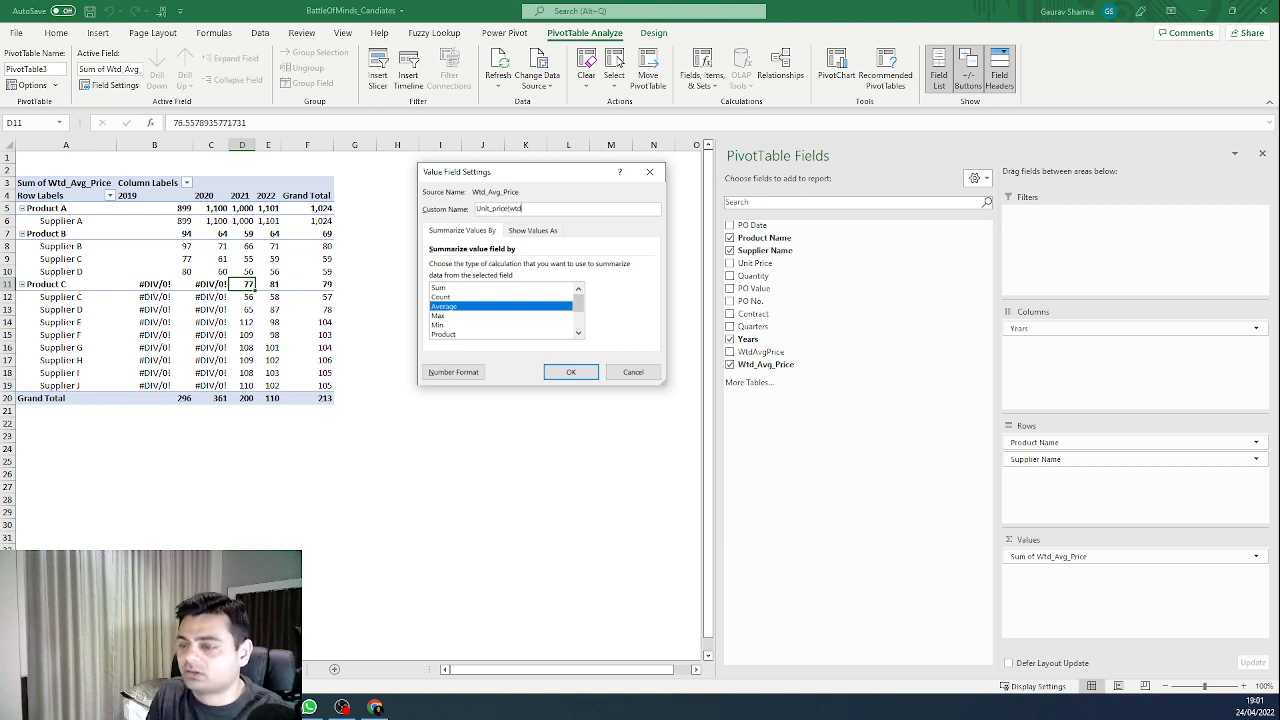
{"action": "left_click", "coordinate": [570, 371]}
Step: Filter the PivotTable's column labels to show only the years 2021 and 2022
{"action": "left_click", "coordinate": [108, 286]}
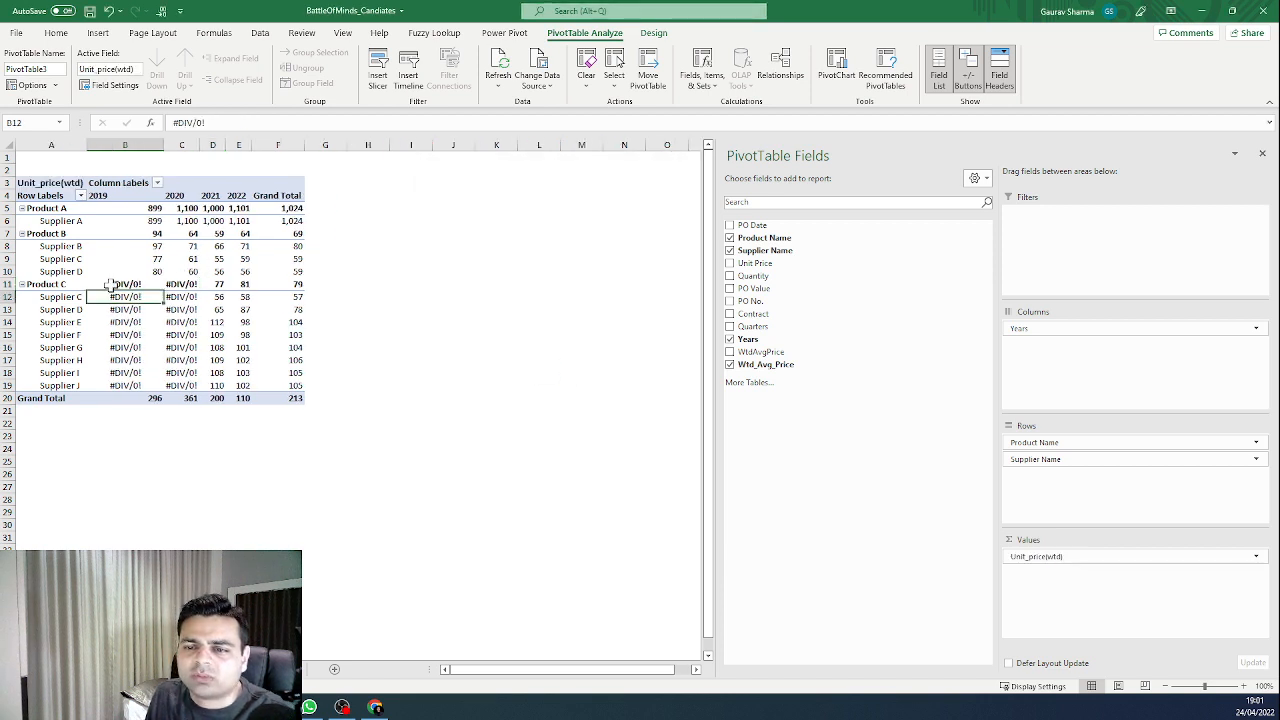
{"action": "left_click", "coordinate": [150, 184]}
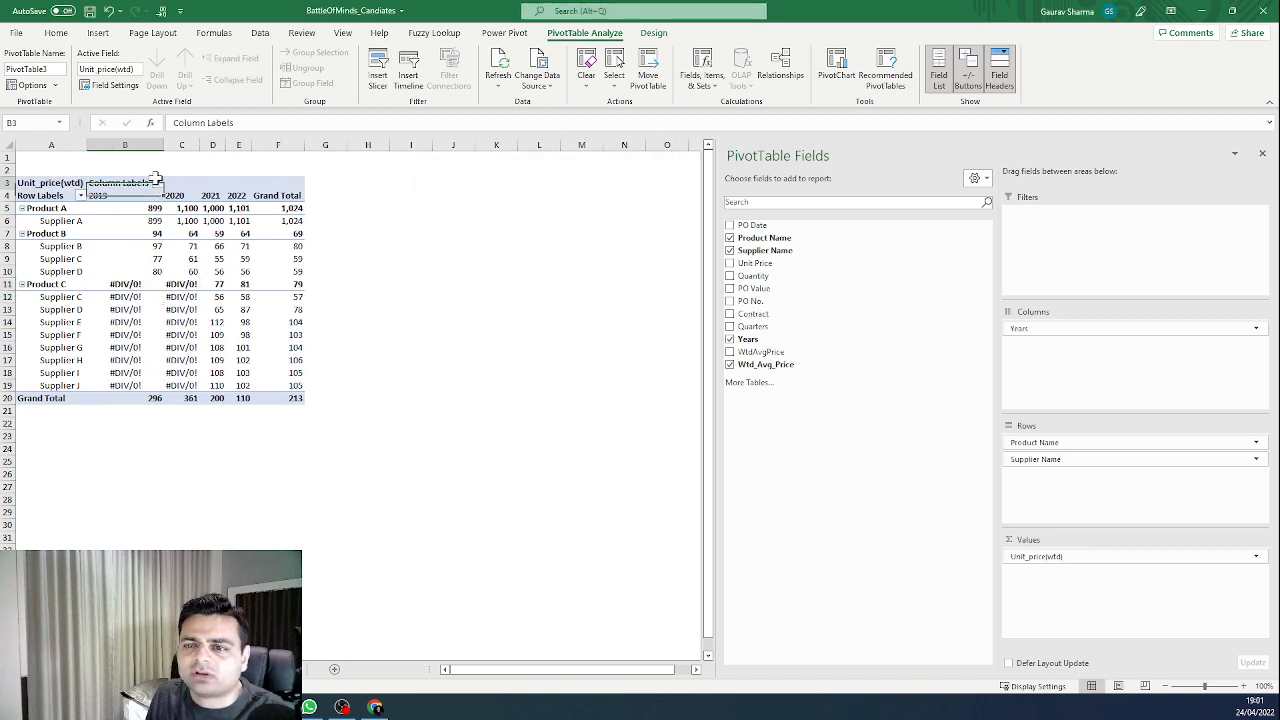
{"action": "left_click", "coordinate": [157, 183]}
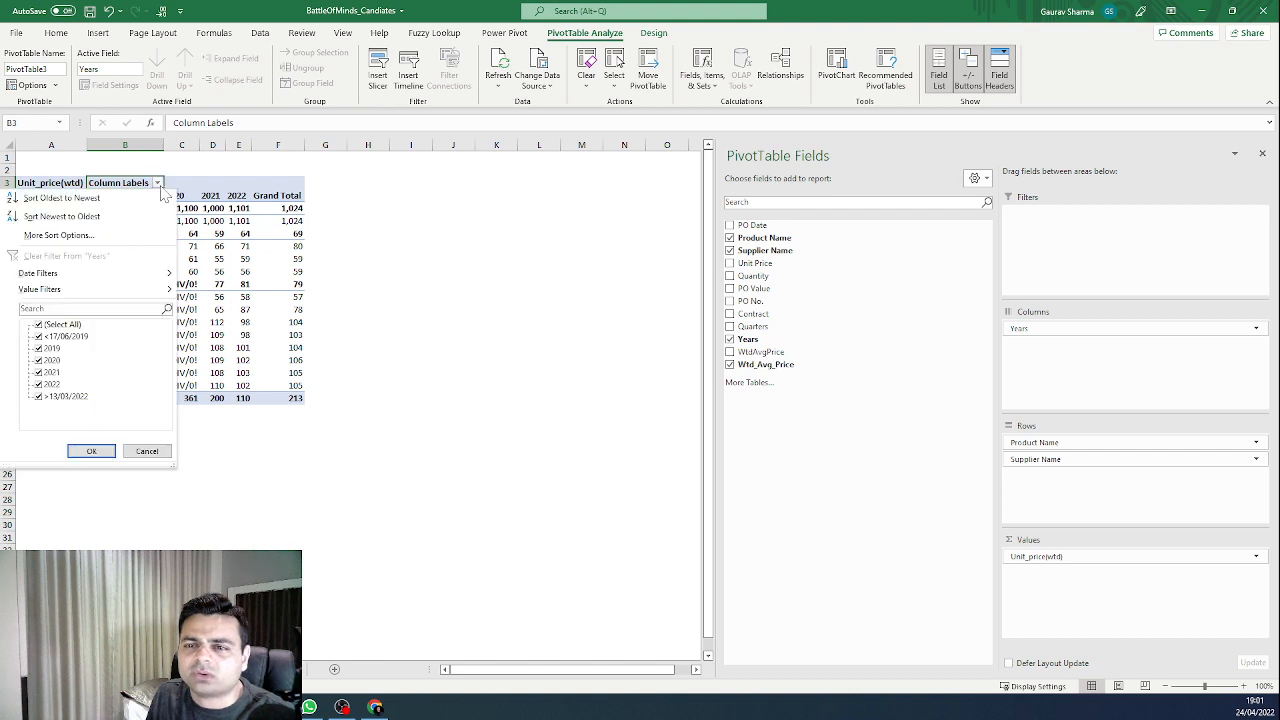
{"action": "left_click", "coordinate": [38, 336]}
{"action": "left_click", "coordinate": [38, 348]}
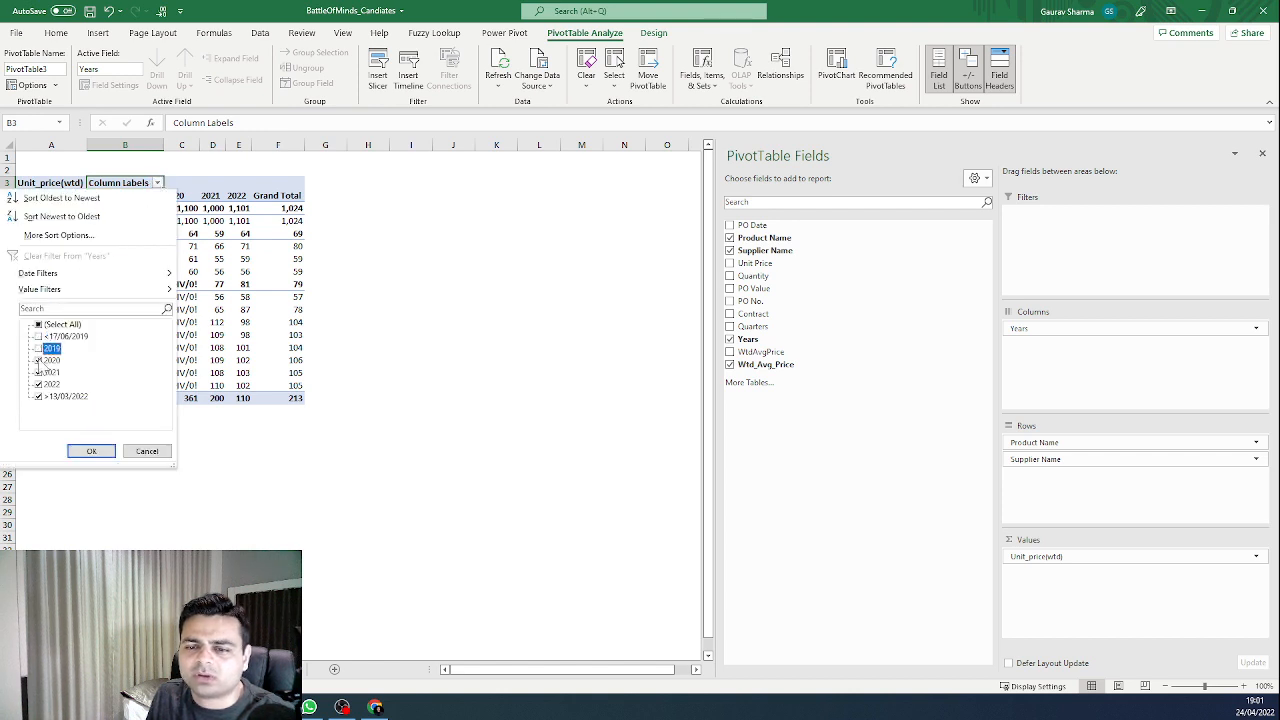
{"action": "left_click", "coordinate": [38, 360]}
{"action": "left_click", "coordinate": [38, 396]}
{"action": "left_click", "coordinate": [91, 451]}
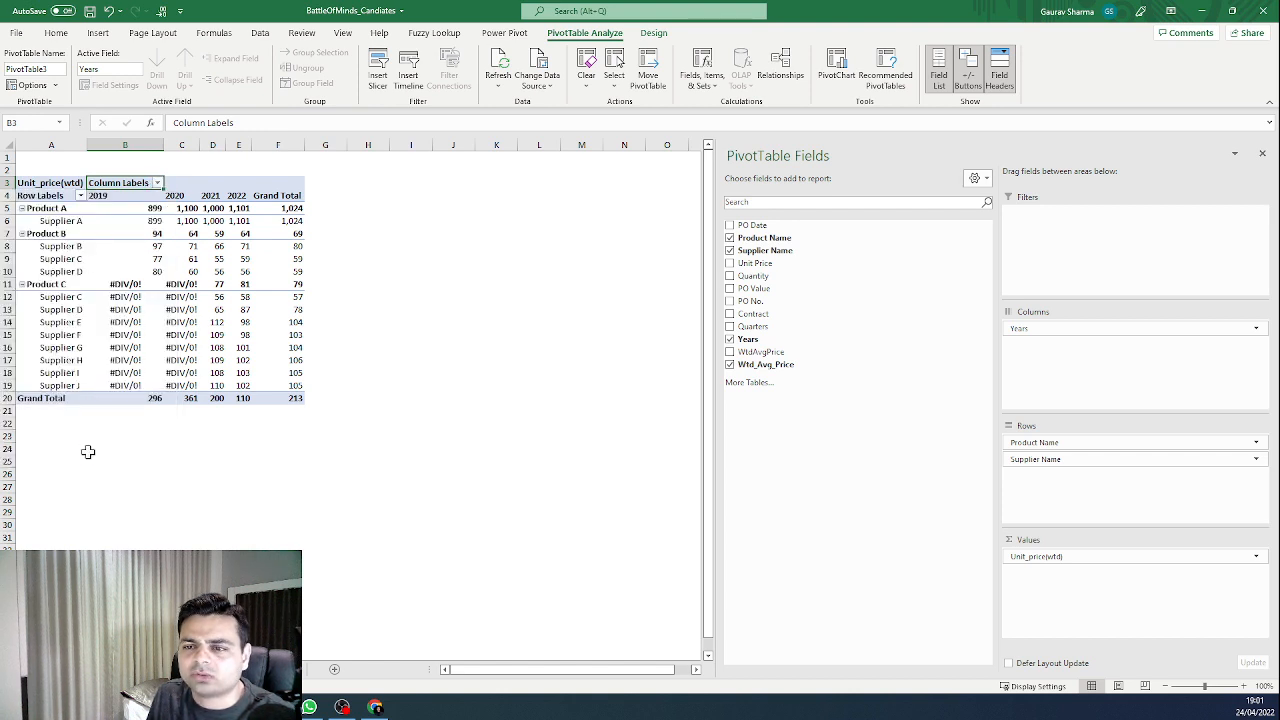
{"action": "mouse_move", "coordinate": [135, 310]}
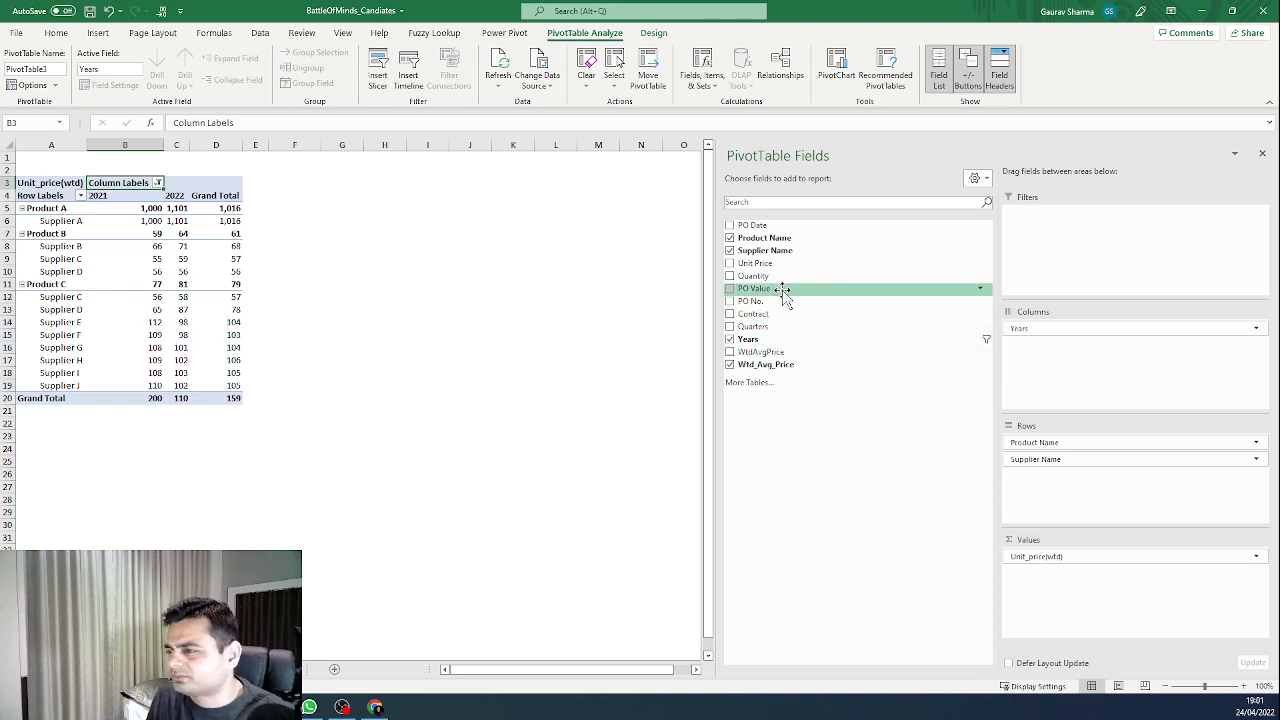
Step: Add Quantity to the PivotTable's values and enable merging and centering of cells with labels
{"action": "left_click_drag", "start_coordinate": [785, 282], "coordinate": [1060, 591]}
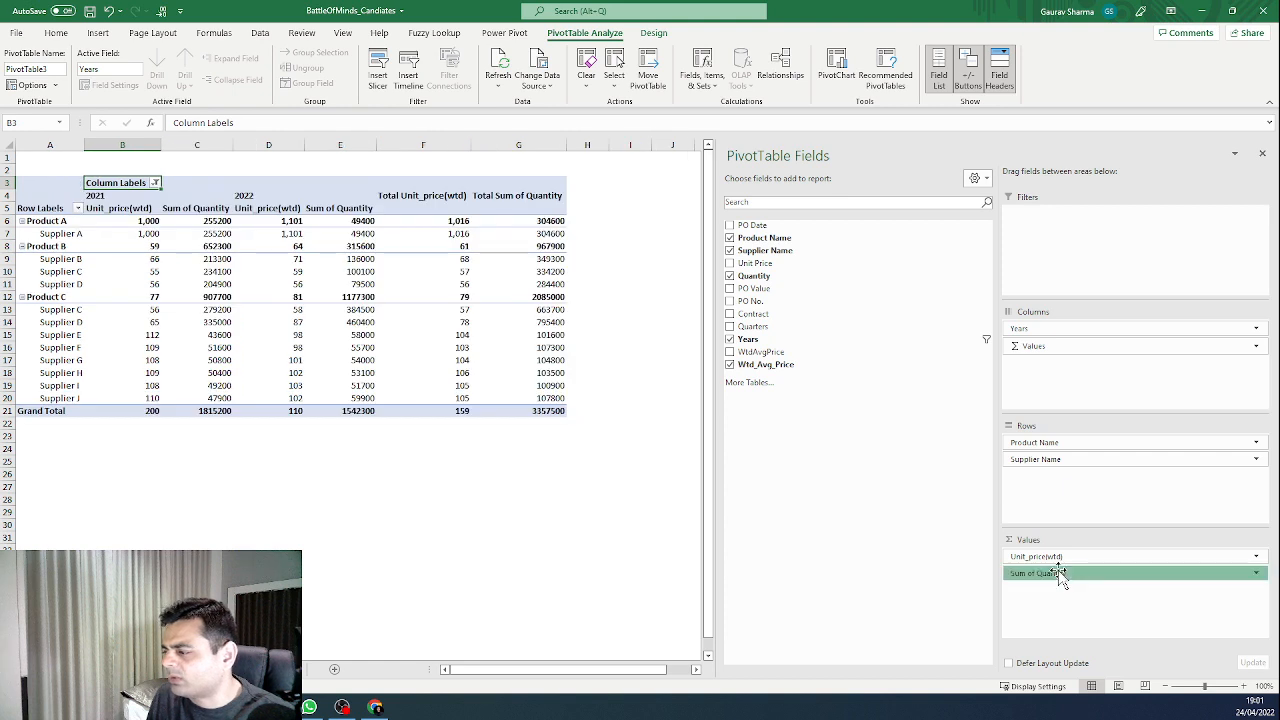
{"action": "left_click", "coordinate": [1155, 574]}
{"action": "left_click", "coordinate": [136, 195]}
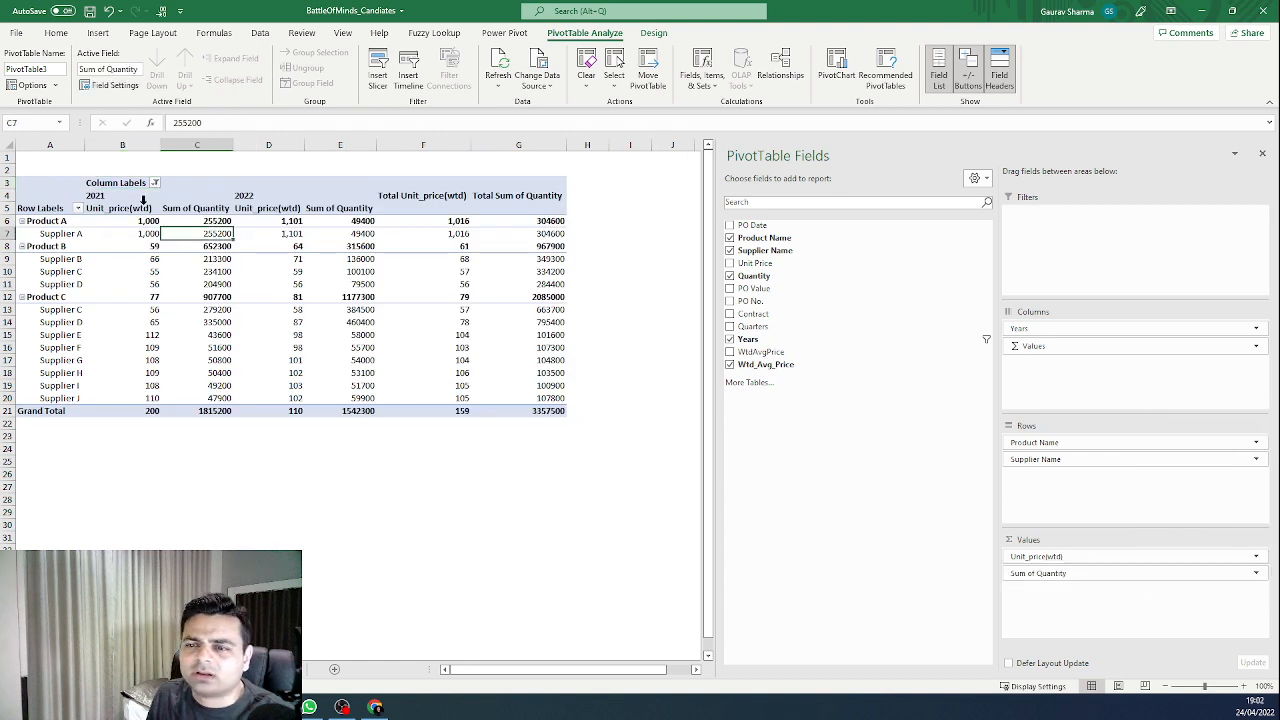
{"action": "left_click", "coordinate": [653, 36]}
{"action": "left_click", "coordinate": [584, 35]}
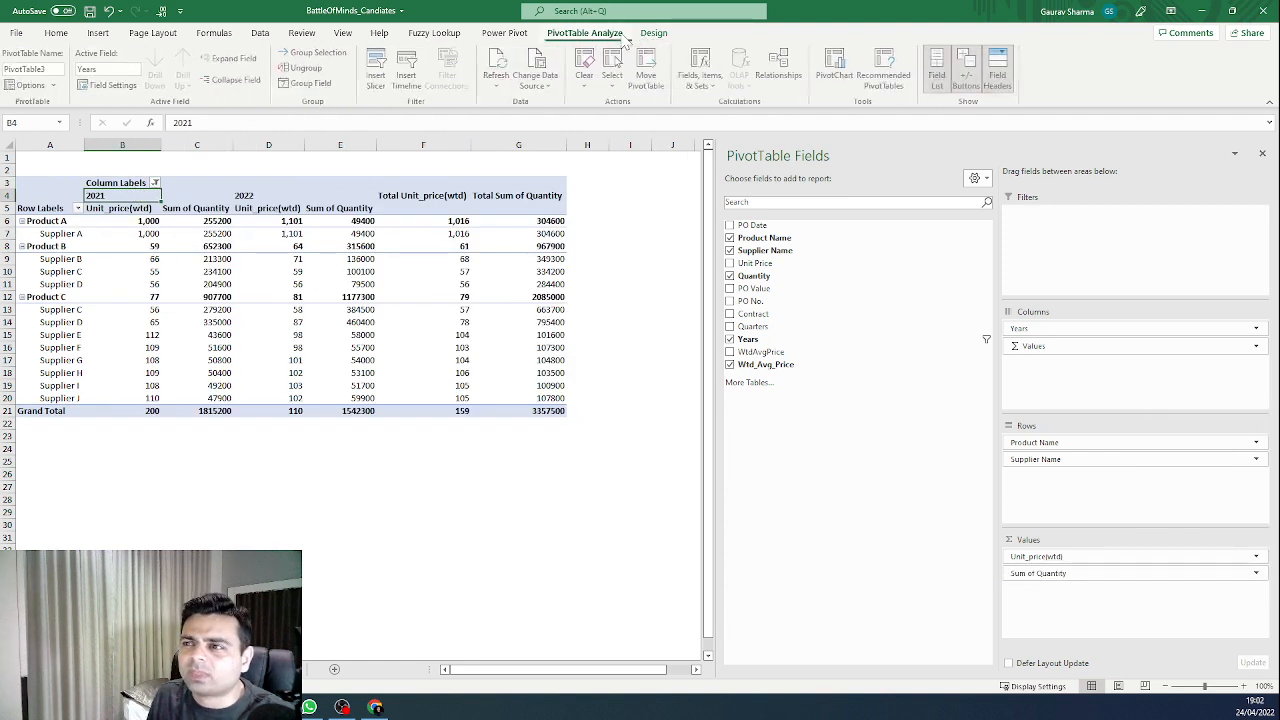
{"action": "left_click", "coordinate": [35, 85]}
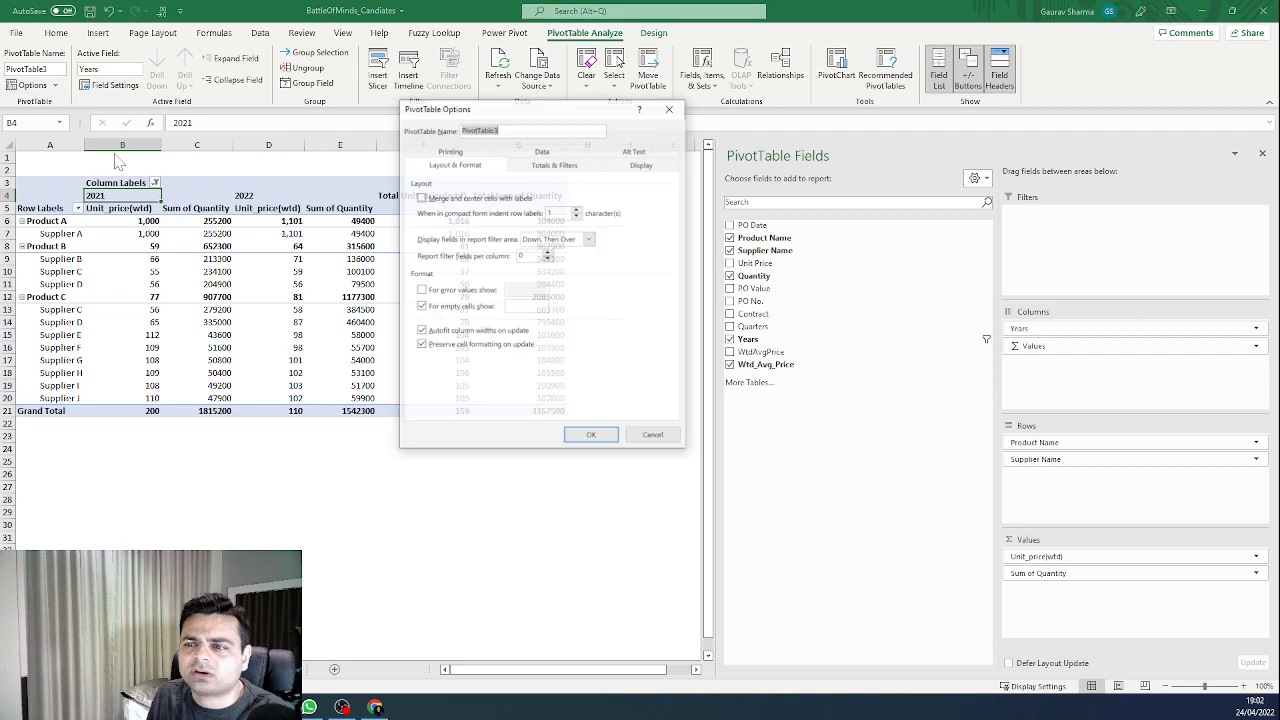
{"action": "left_click", "coordinate": [463, 198]}
{"action": "left_click", "coordinate": [596, 438]}
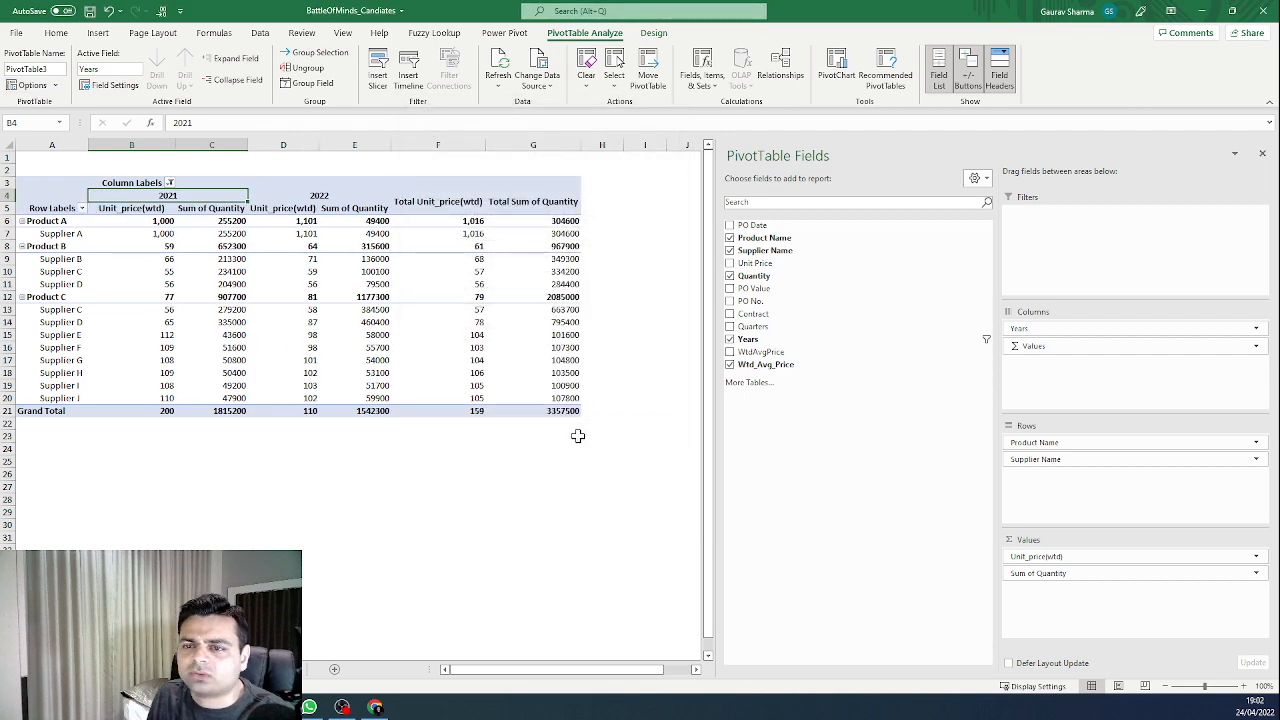
Step: Group the columns by value field first and Years second, and rename the Sum of Quantity header Qty
{"action": "left_click_drag", "start_coordinate": [1020, 328], "coordinate": [1075, 362]}
{"action": "left_click", "coordinate": [151, 189]}
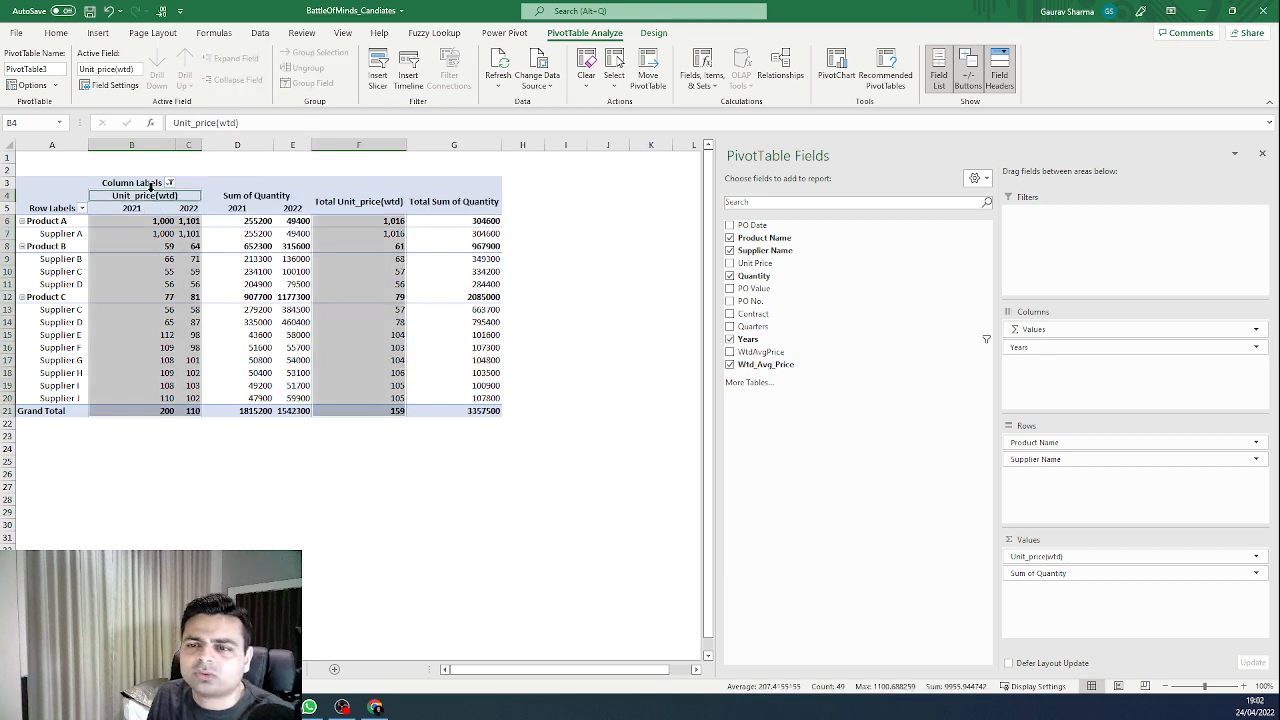
{"action": "left_click", "coordinate": [285, 190]}
{"action": "type", "text": "Qty"}
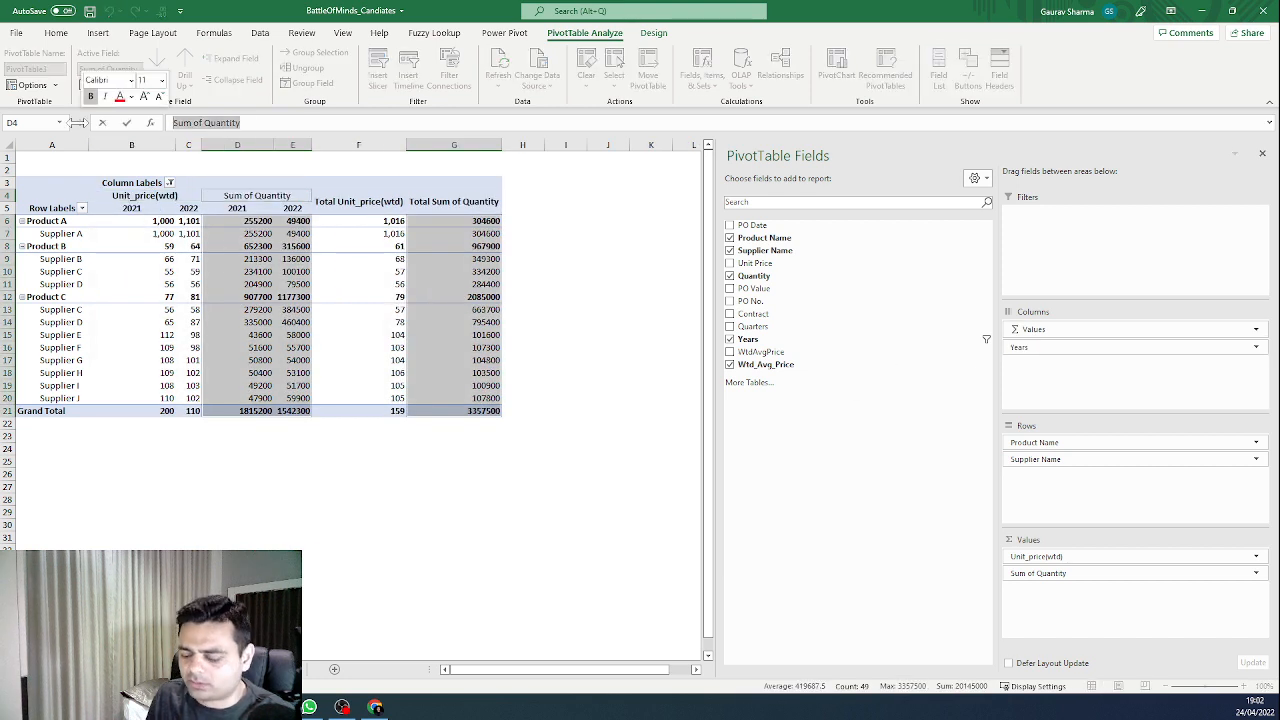
{"action": "key", "text": "Return"}
{"action": "left_click", "coordinate": [295, 258]}
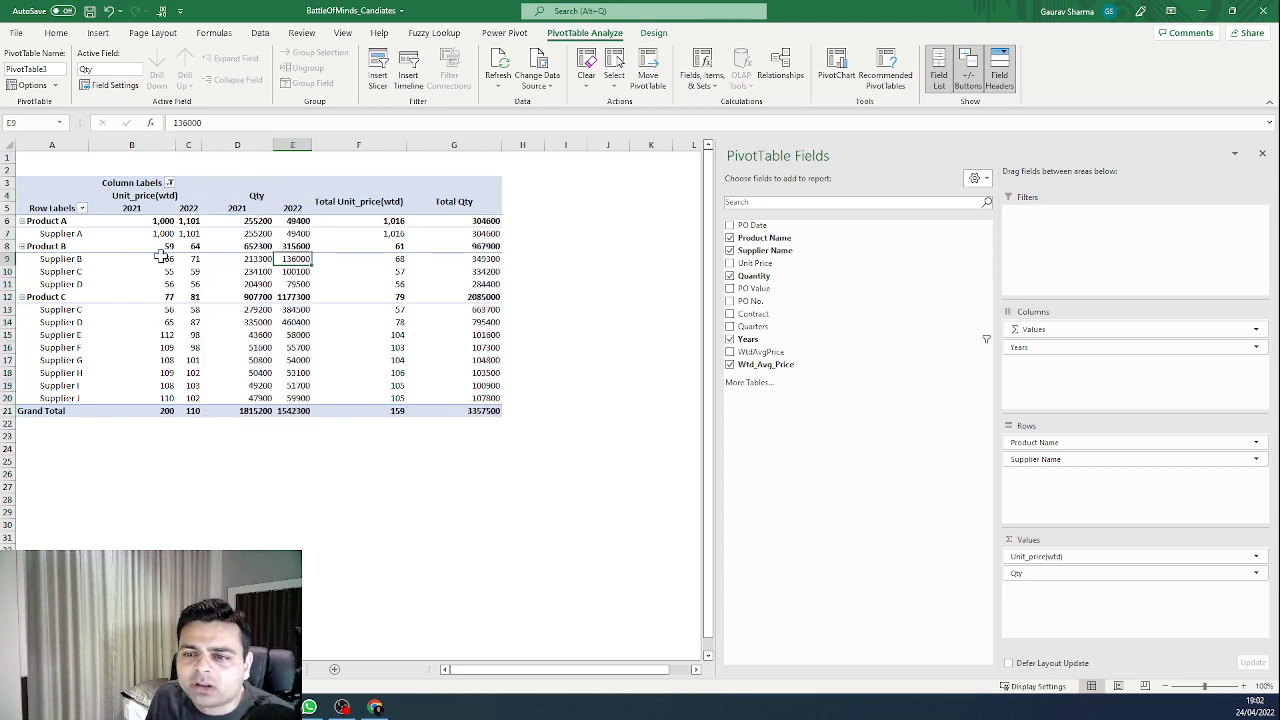
Step: Highlight the Supplier D label and its 2021 and 2022 prices and quantities under Product C in yellow
{"action": "left_click_drag", "start_coordinate": [162, 258], "coordinate": [178, 258]}
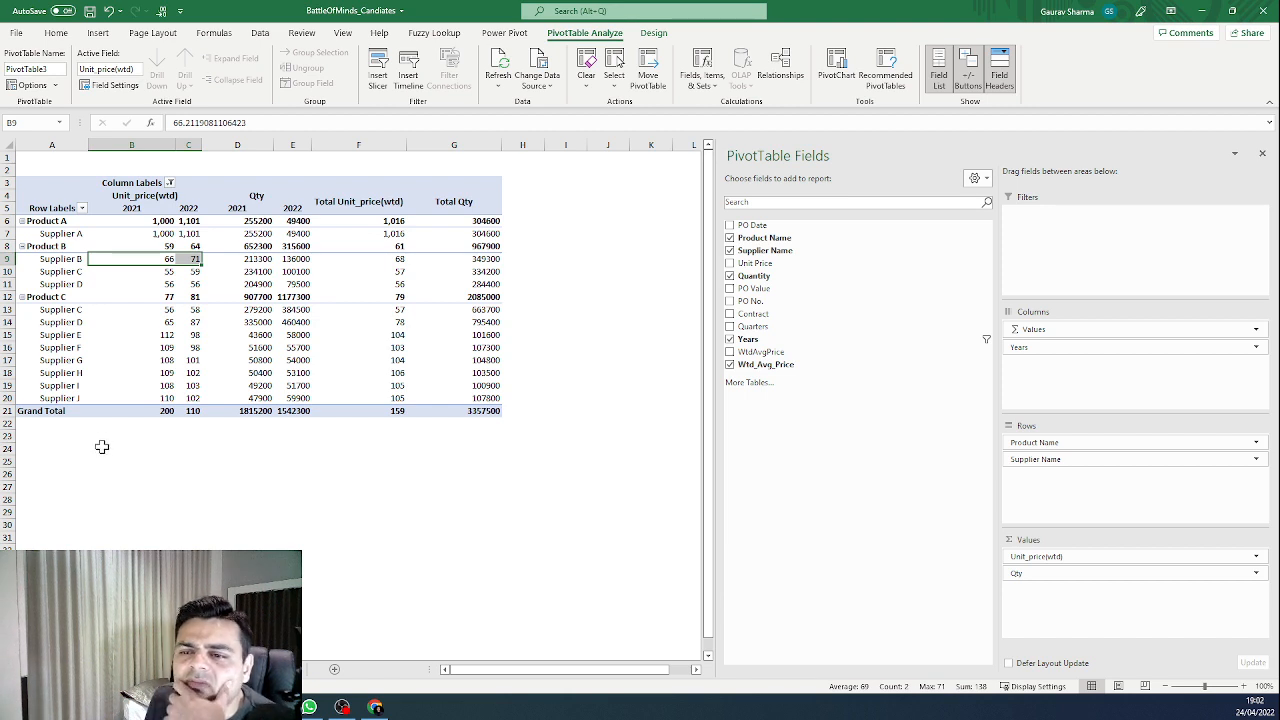
{"action": "left_click_drag", "start_coordinate": [62, 322], "coordinate": [292, 322]}
{"action": "left_click", "coordinate": [55, 33]}
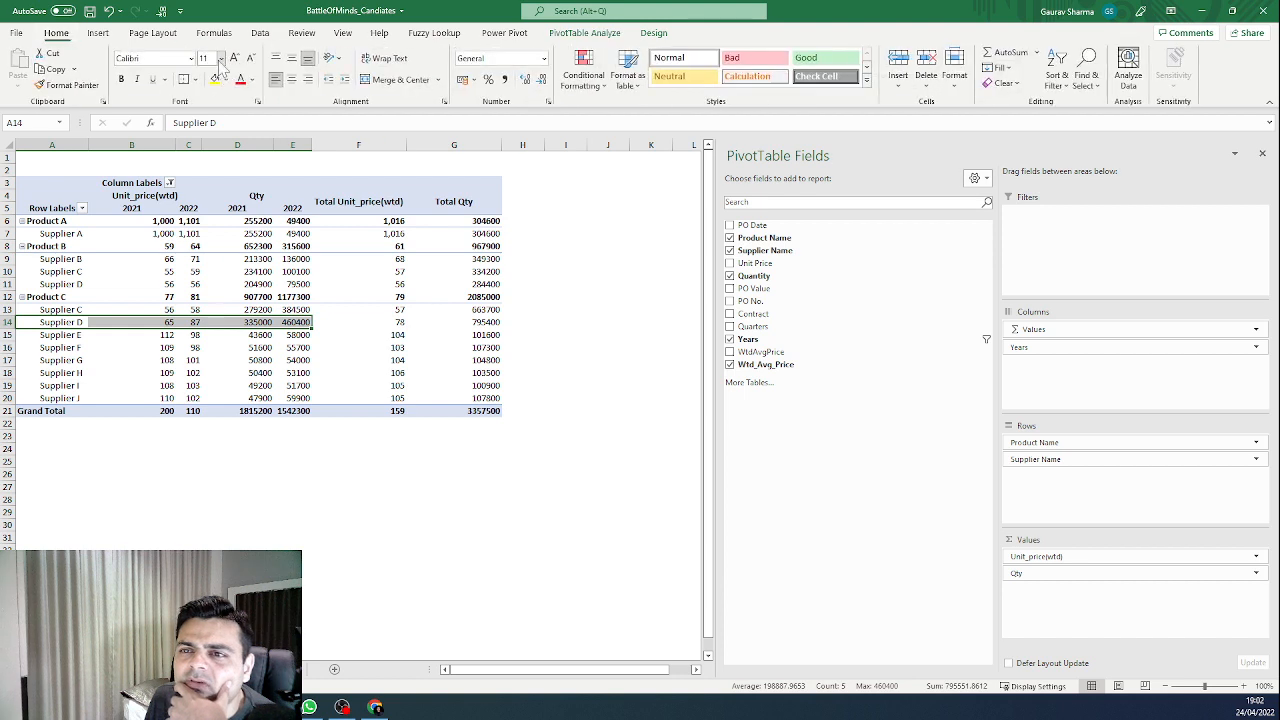
{"action": "left_click", "coordinate": [213, 79]}
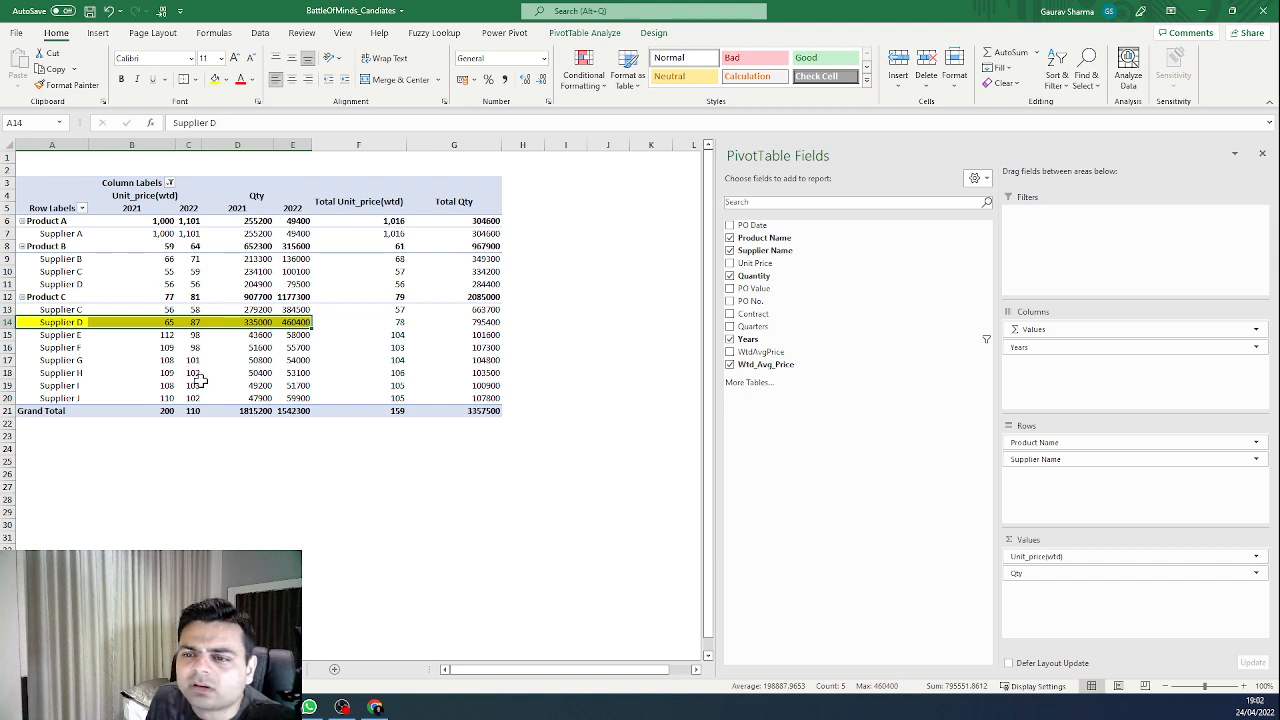
Step: Compare Supplier D's weighted unit prices and quantities under Product C with those of the other Product C suppliers
{"action": "mouse_move", "coordinate": [201, 380]}
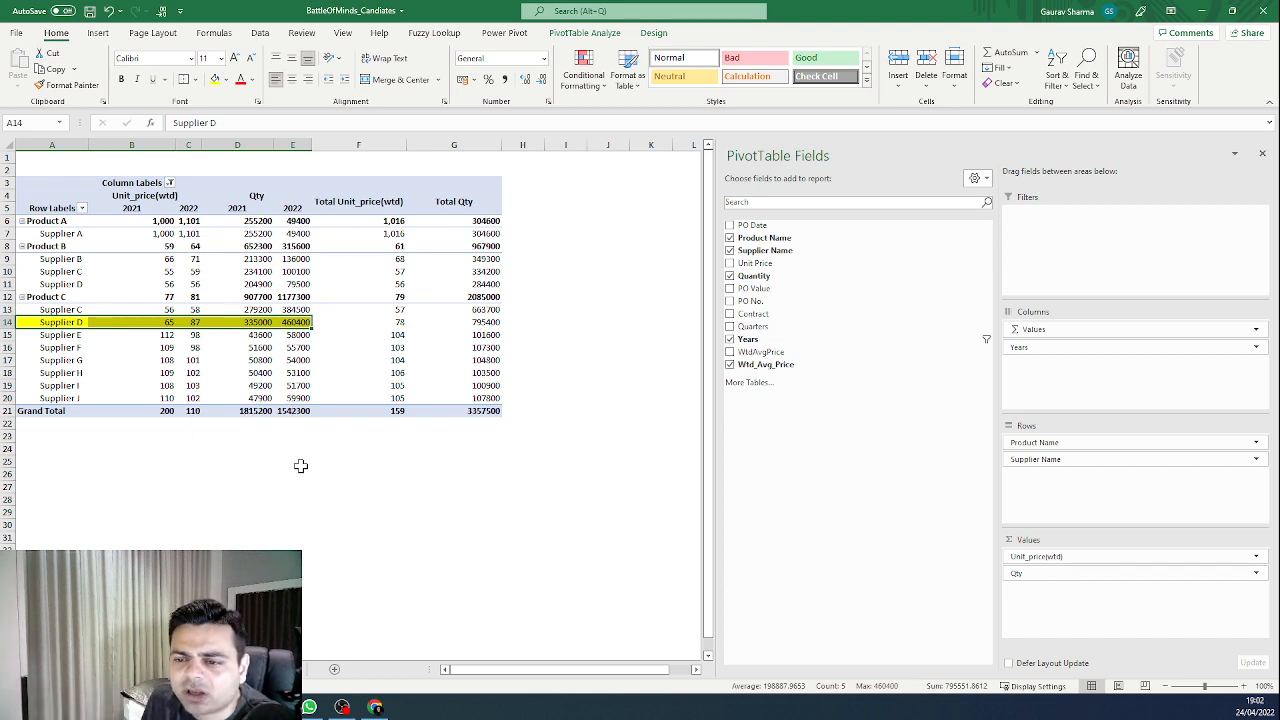
{"action": "left_click", "coordinate": [189, 348]}
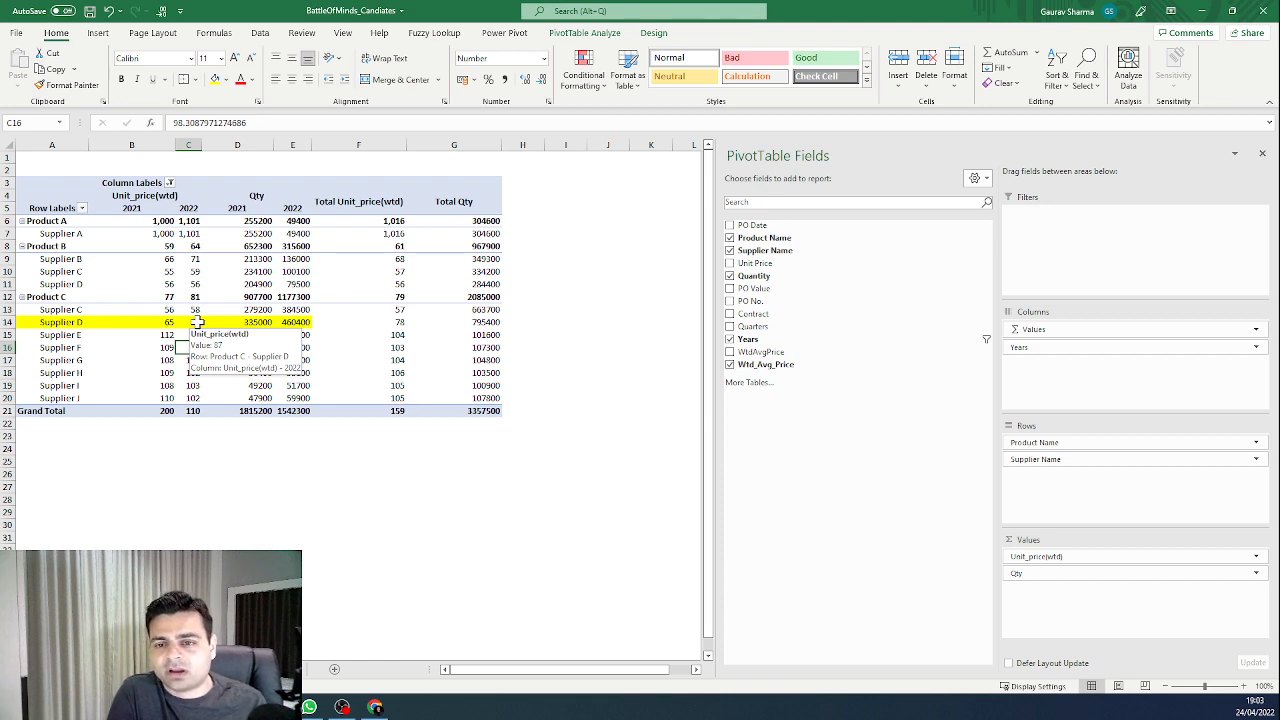
{"action": "left_click", "coordinate": [166, 335]}
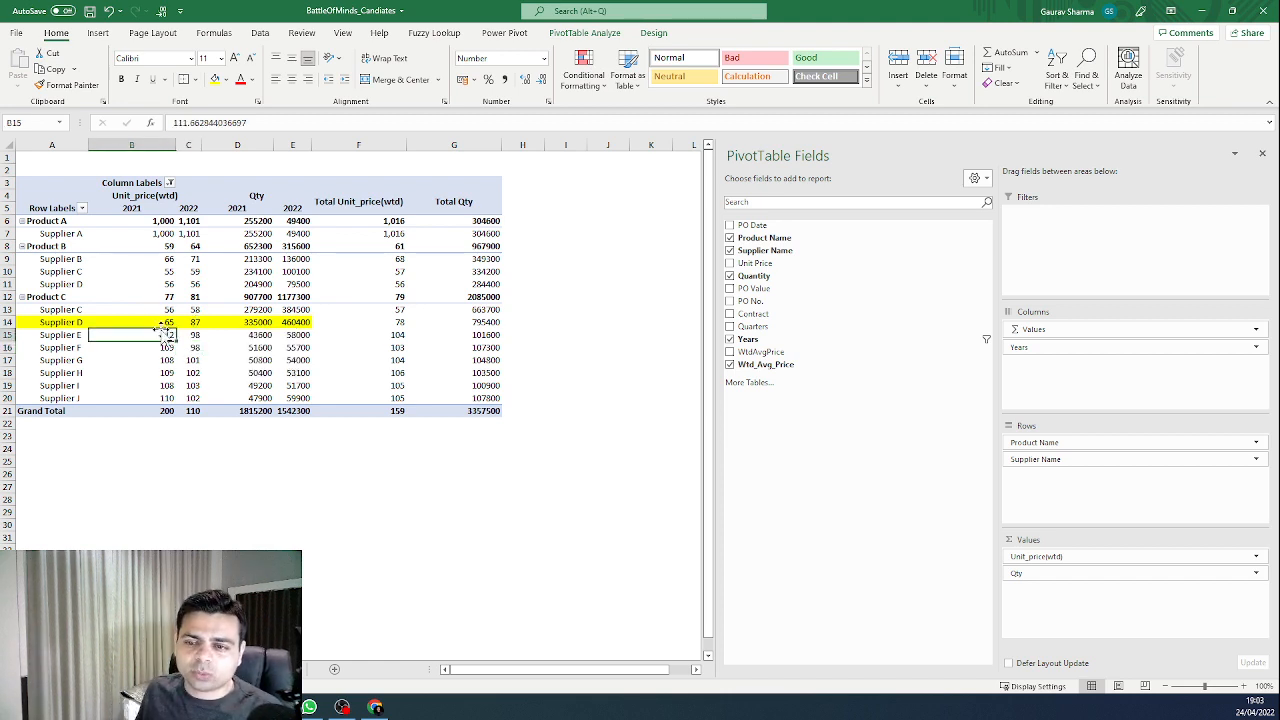
{"action": "left_click", "coordinate": [165, 324]}
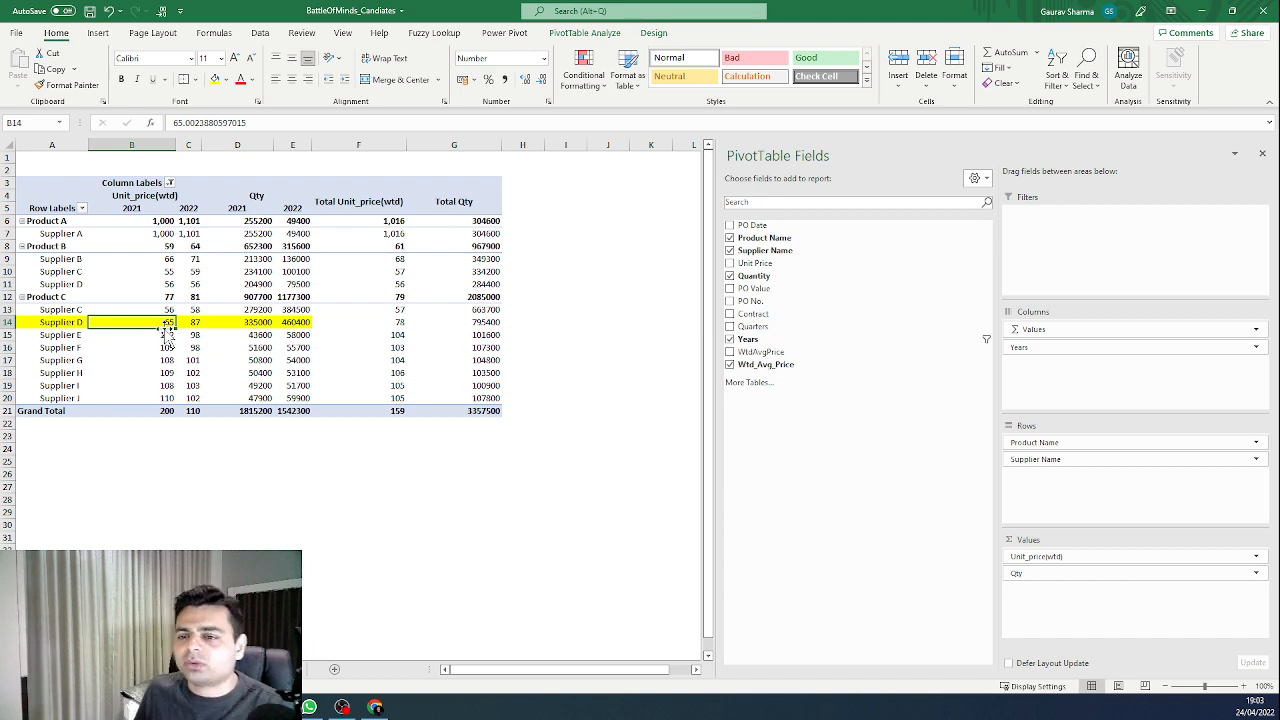
{"action": "left_click", "coordinate": [6, 322]}
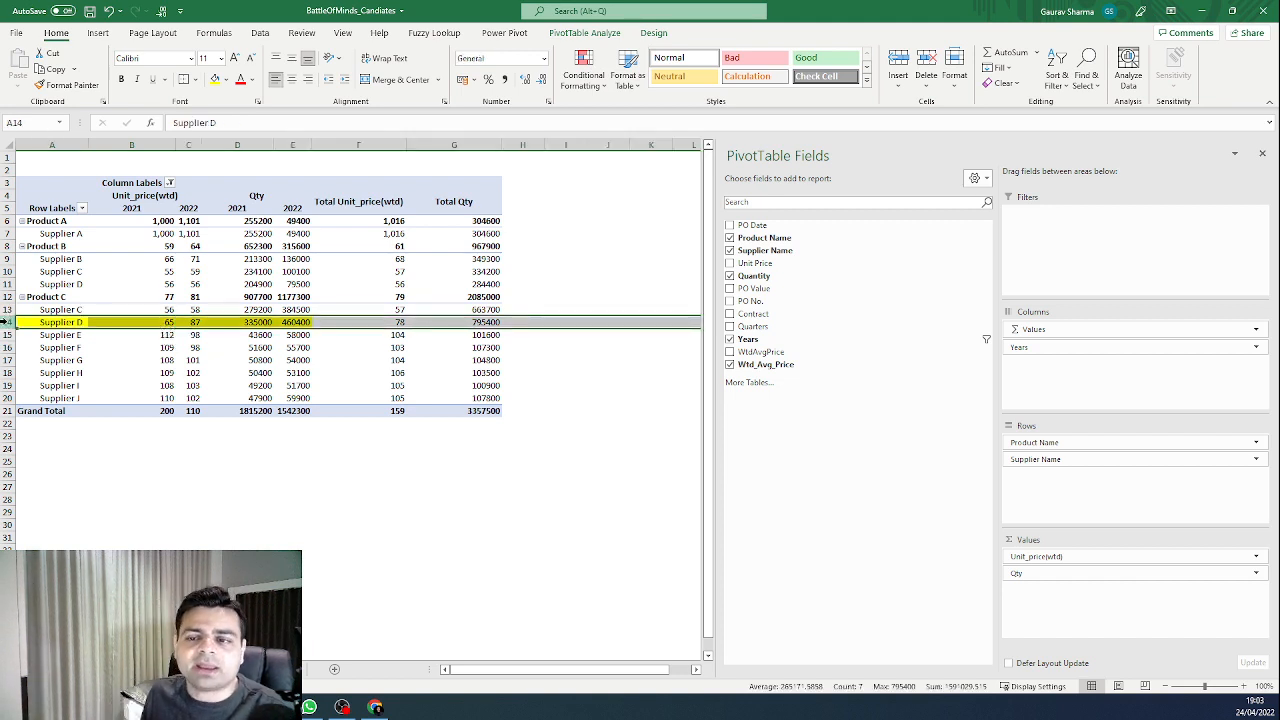
{"action": "left_click", "coordinate": [292, 309]}
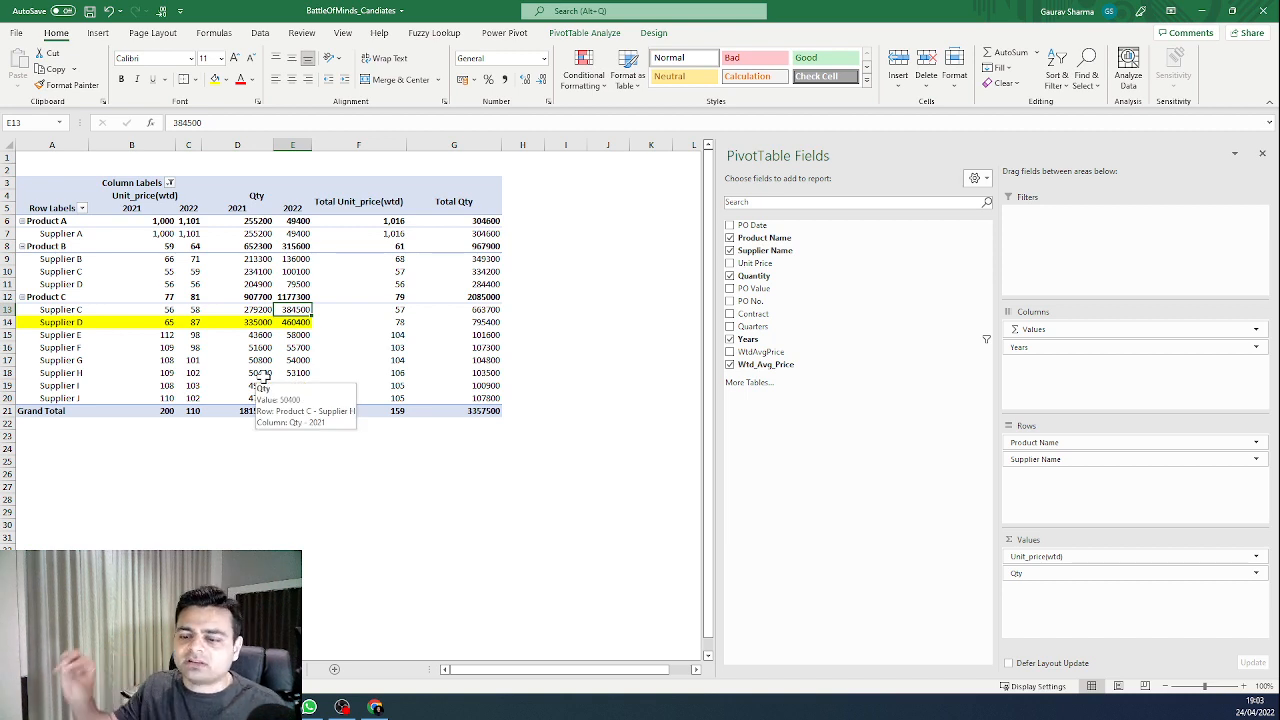
Step: Switch to the supplier comparison sheet and examine the 2022 unit prices of the Product C suppliers, starting with Supplier C
{"action": "left_click", "coordinate": [220, 669]}
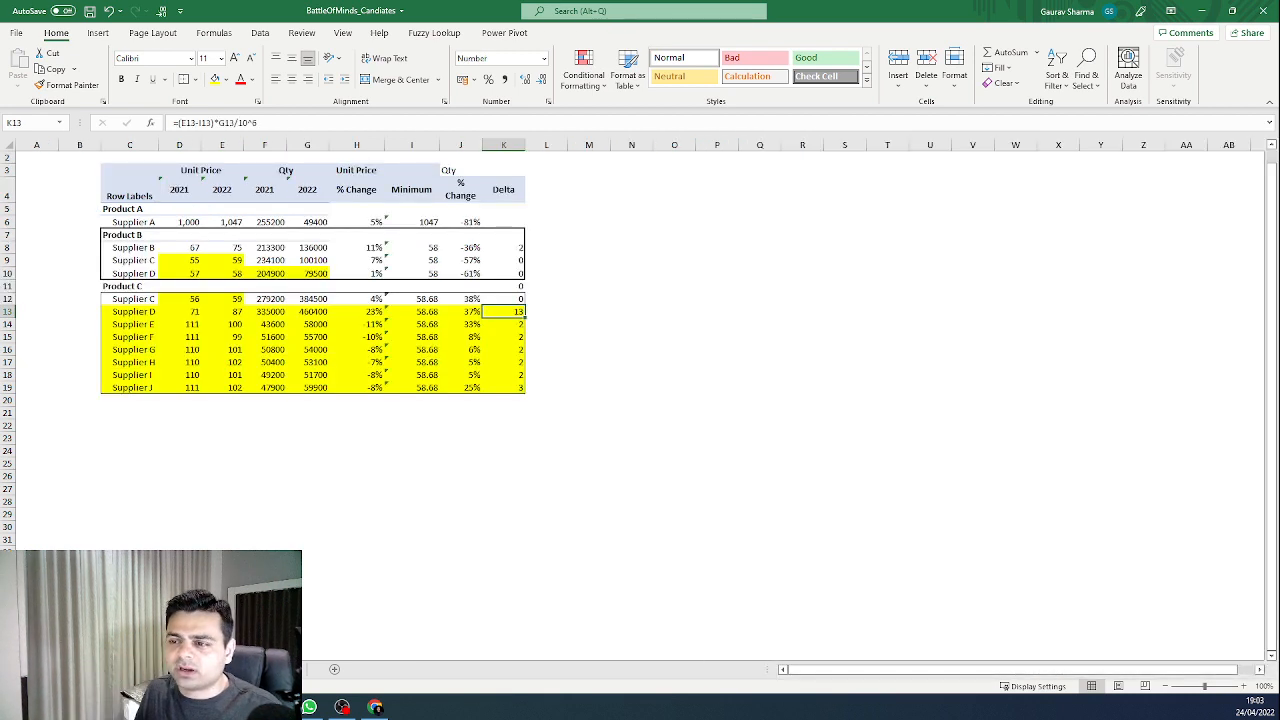
{"action": "left_click_drag", "start_coordinate": [138, 299], "coordinate": [134, 387]}
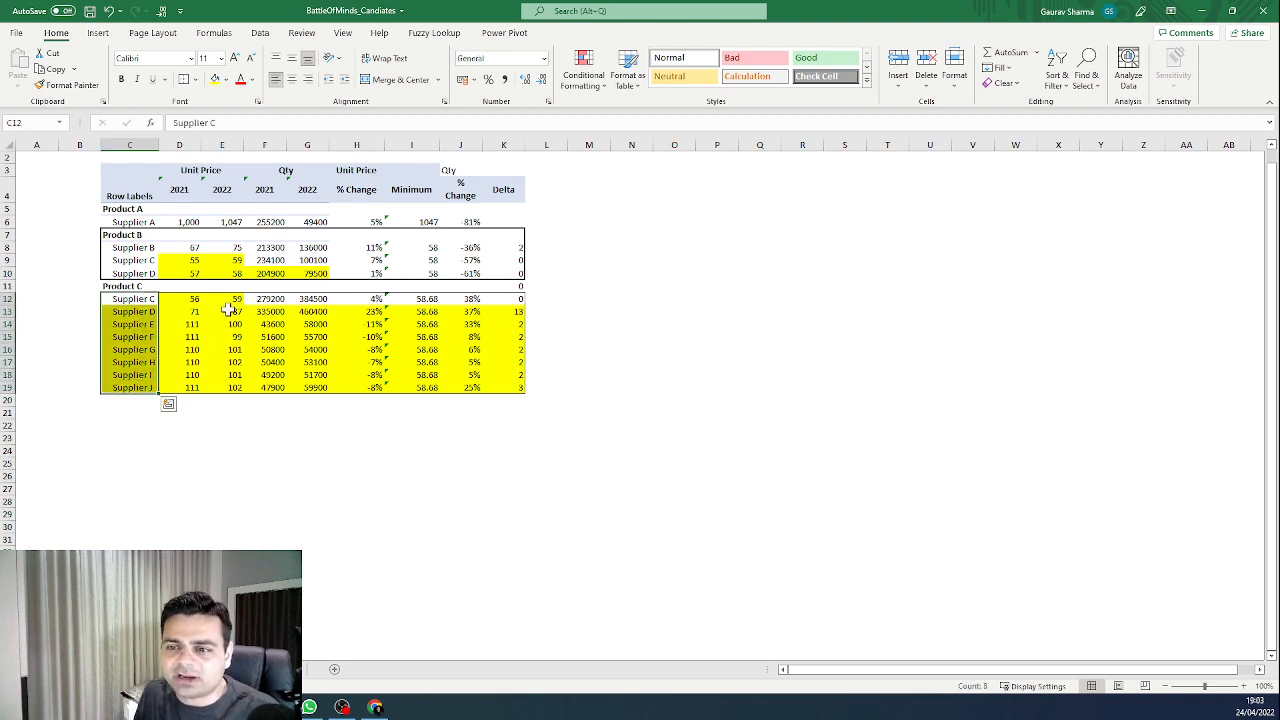
{"action": "left_click_drag", "start_coordinate": [234, 300], "coordinate": [236, 390]}
{"action": "left_click", "coordinate": [150, 287]}
{"action": "left_click", "coordinate": [152, 299]}
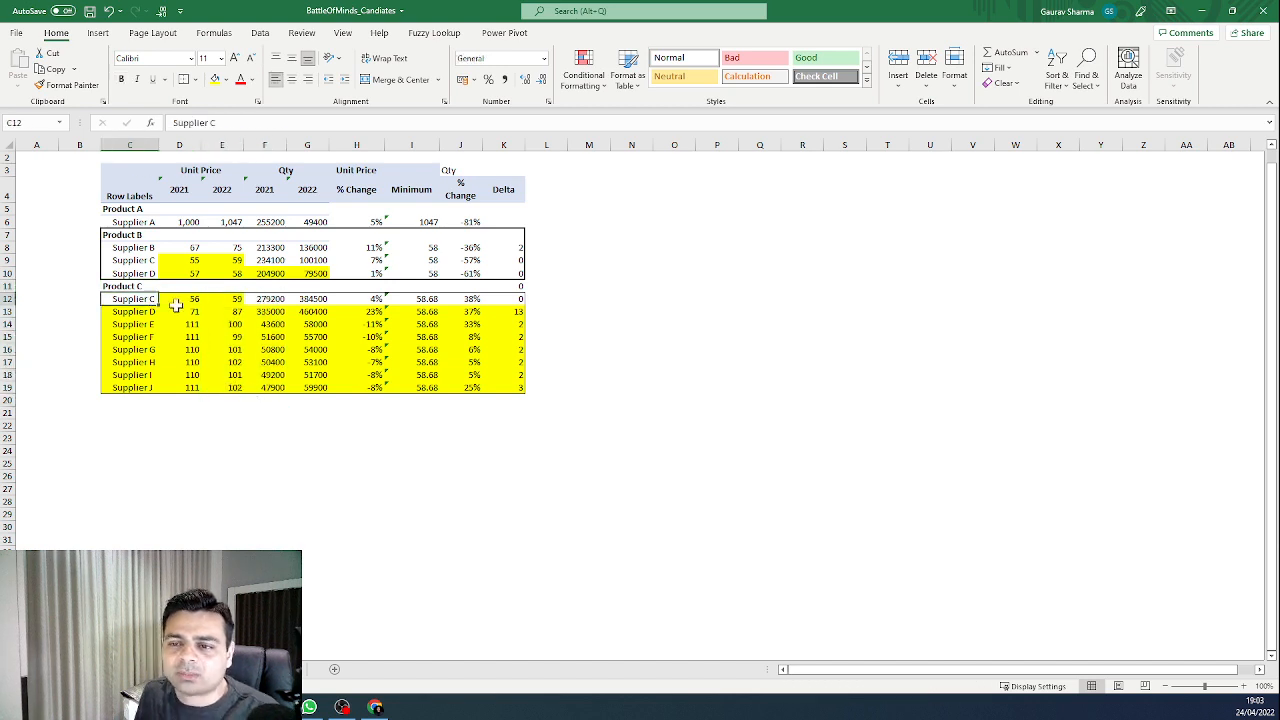
{"action": "left_click", "coordinate": [210, 300]}
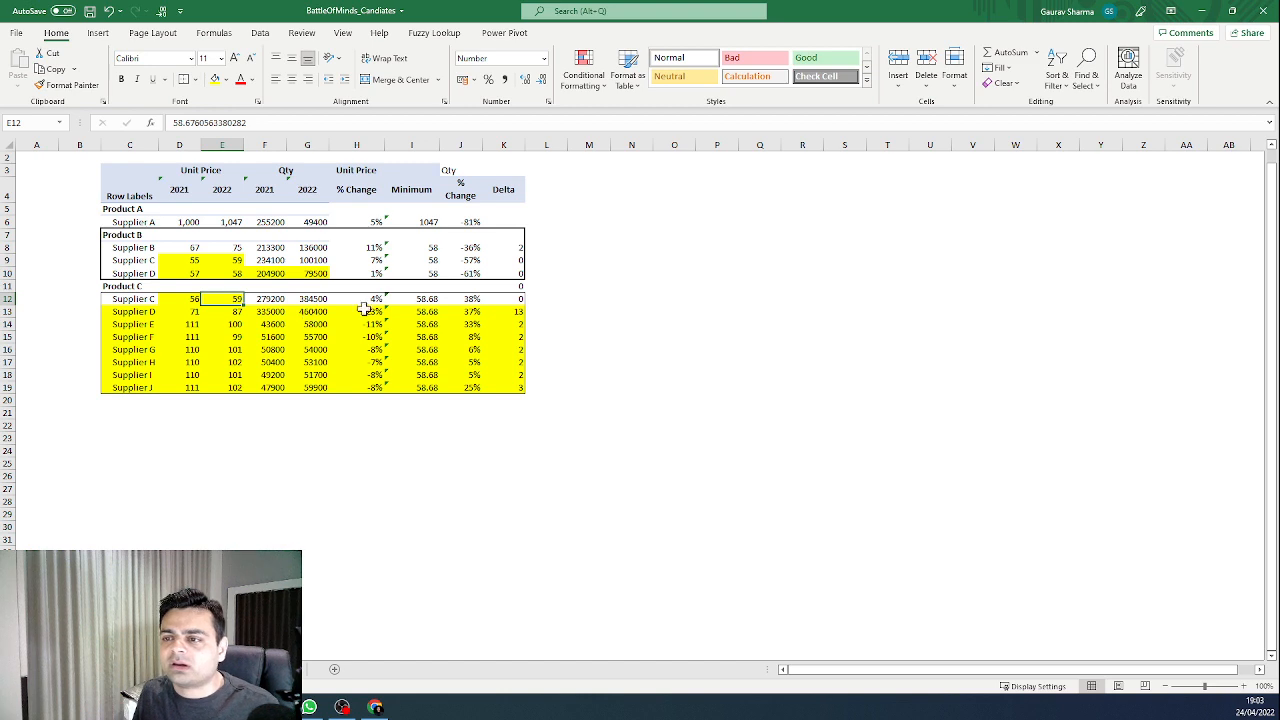
Step: Display the Minimum values of all Product C suppliers without decimals and select Supplier D's row from its label through Delta
{"action": "left_click_drag", "start_coordinate": [405, 300], "coordinate": [430, 390]}
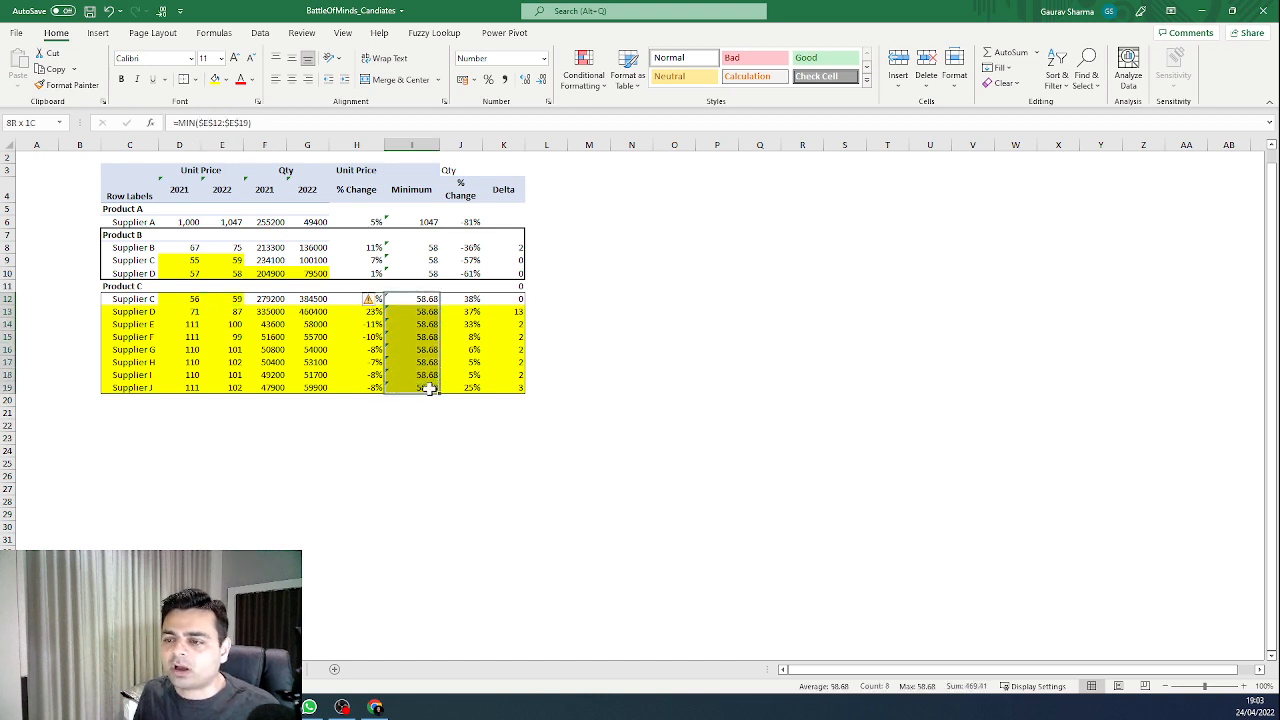
{"action": "left_click", "coordinate": [541, 79]}
{"action": "left_click", "coordinate": [541, 79]}
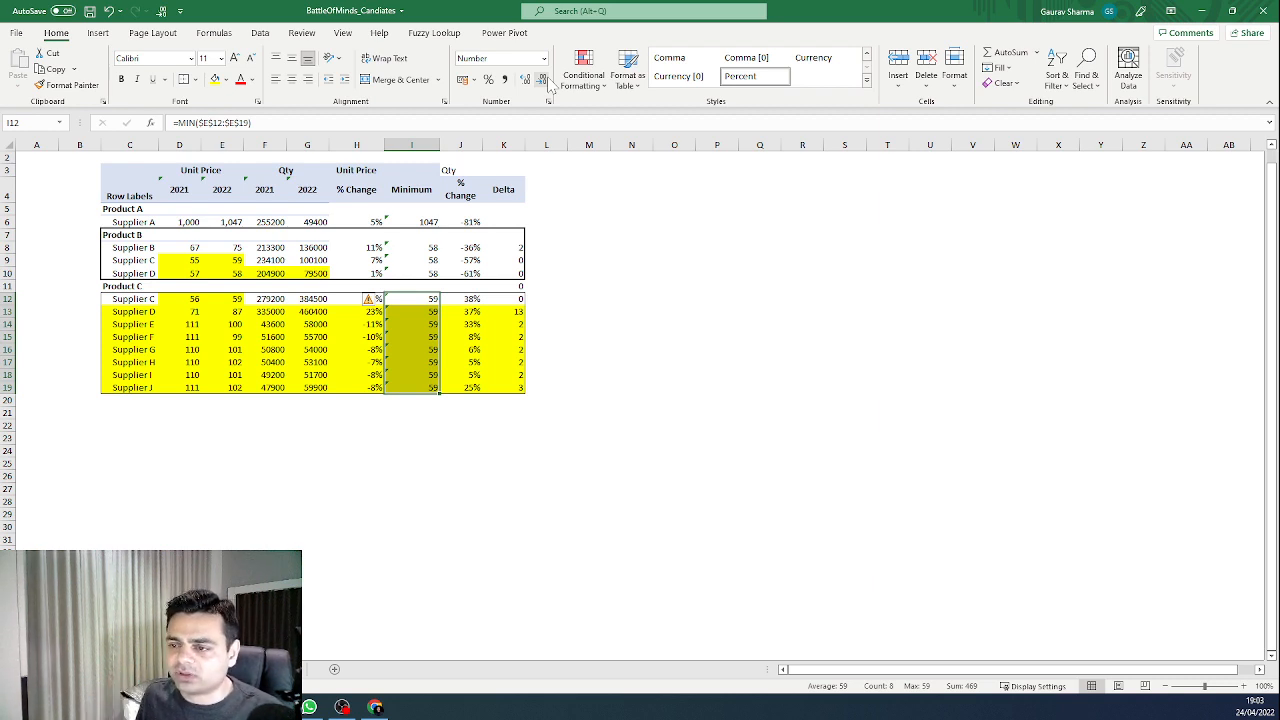
{"action": "left_click_drag", "start_coordinate": [143, 312], "coordinate": [503, 312]}
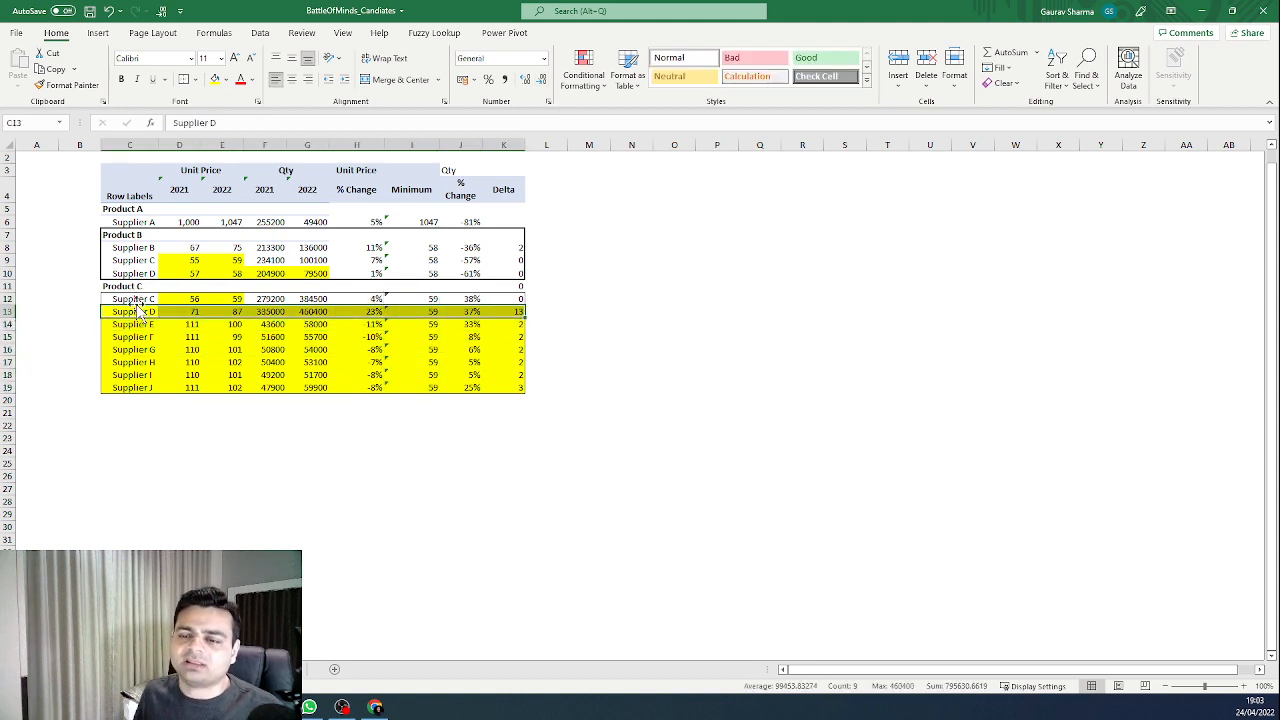